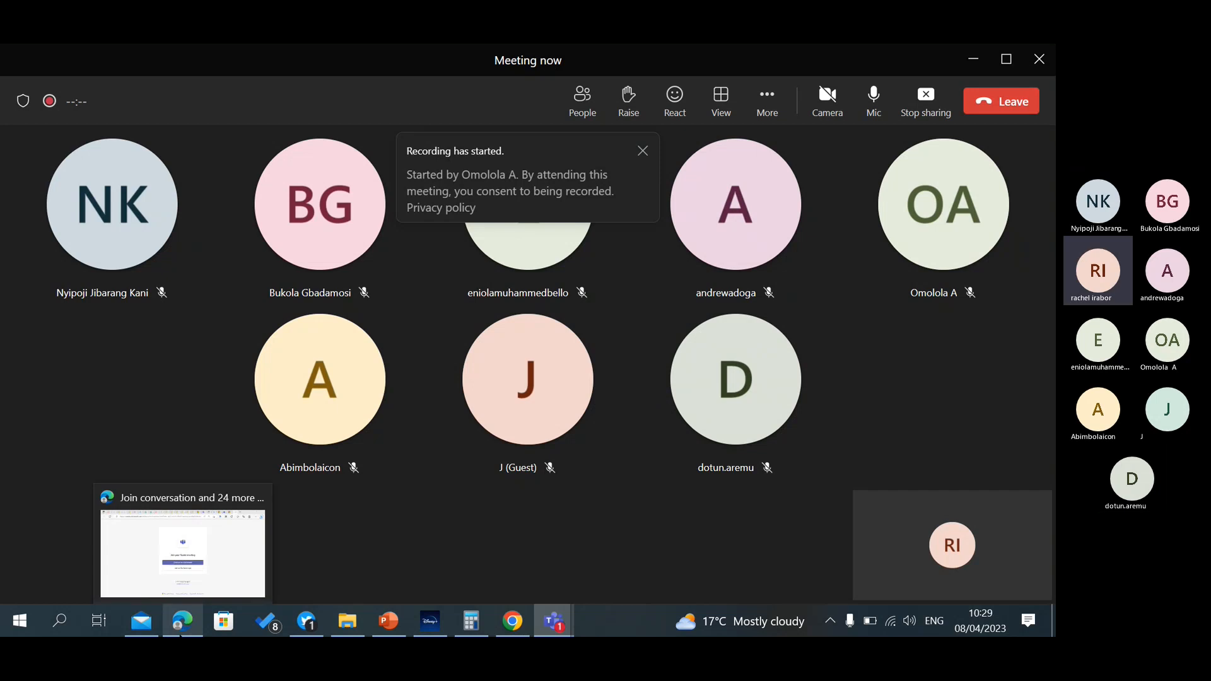
Switch to Microsoft Edge, load make.powerapps.com in a new browser window, and dismiss the promotional banner on the Power Apps home page.
click(176, 599)
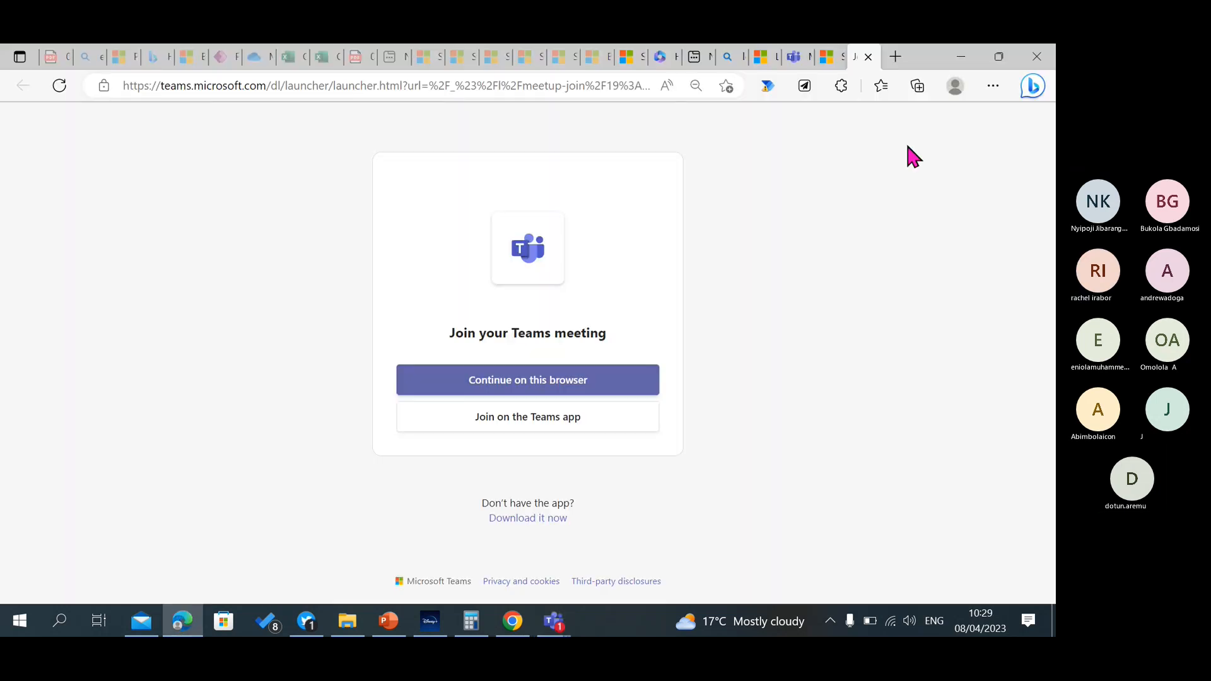
click(995, 89)
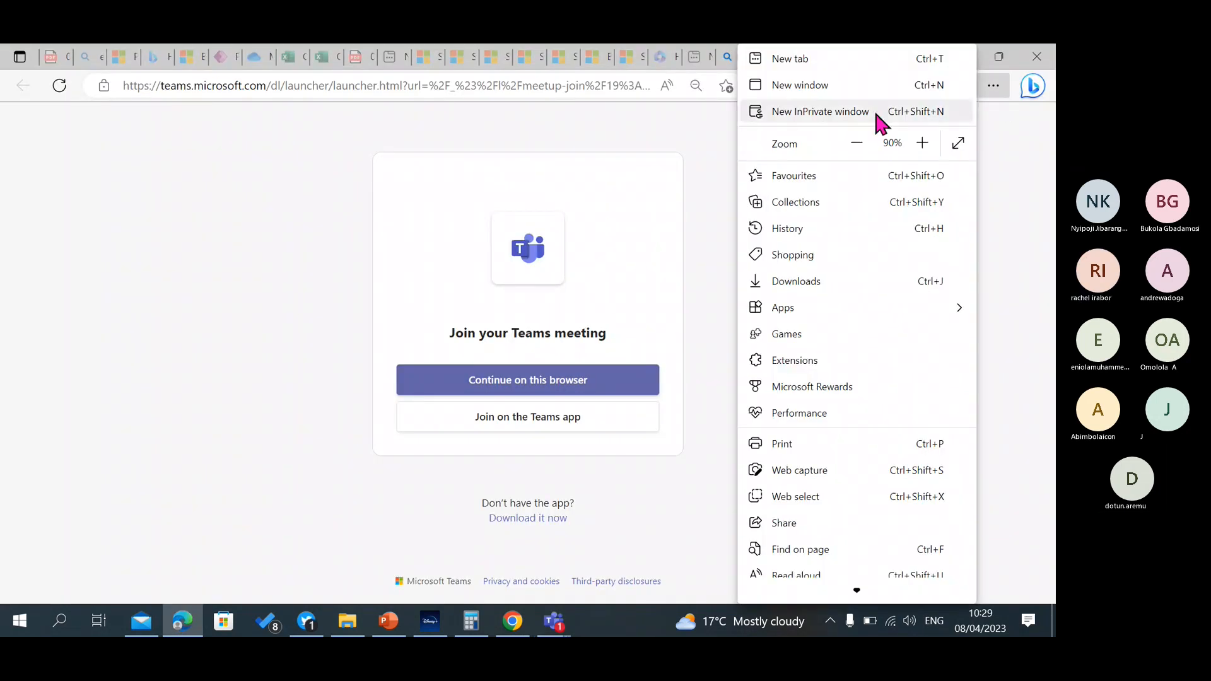
click(833, 84)
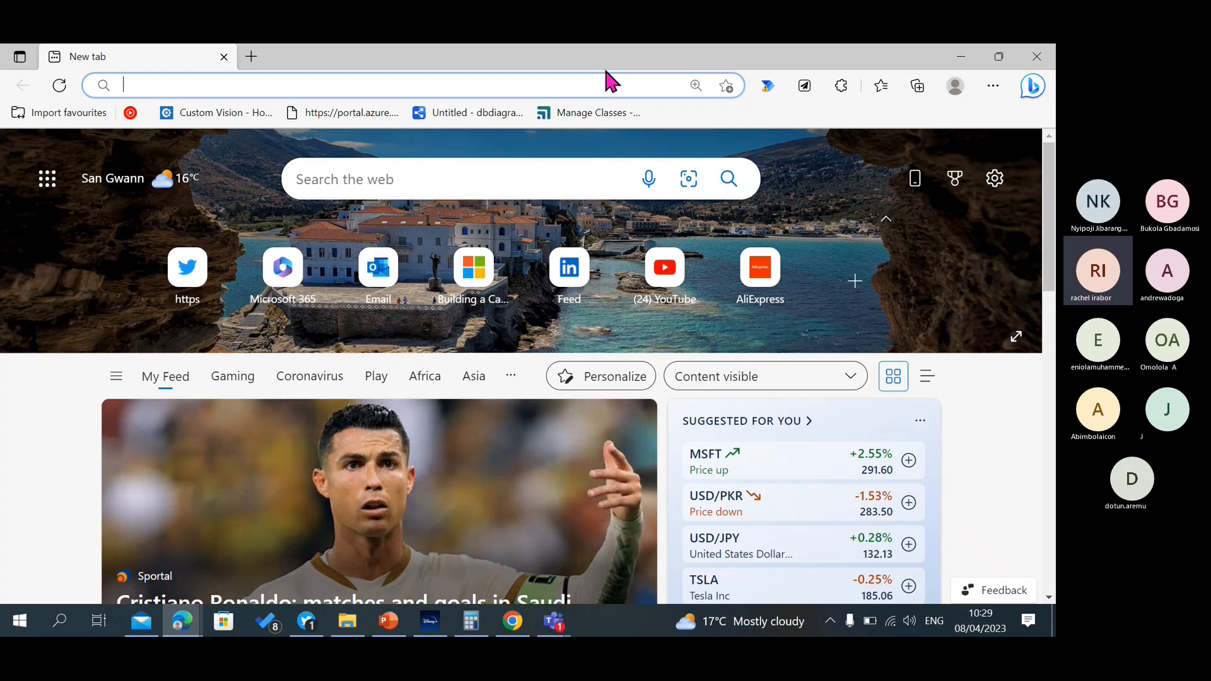
text(make.powerapps.com)
key(Return)
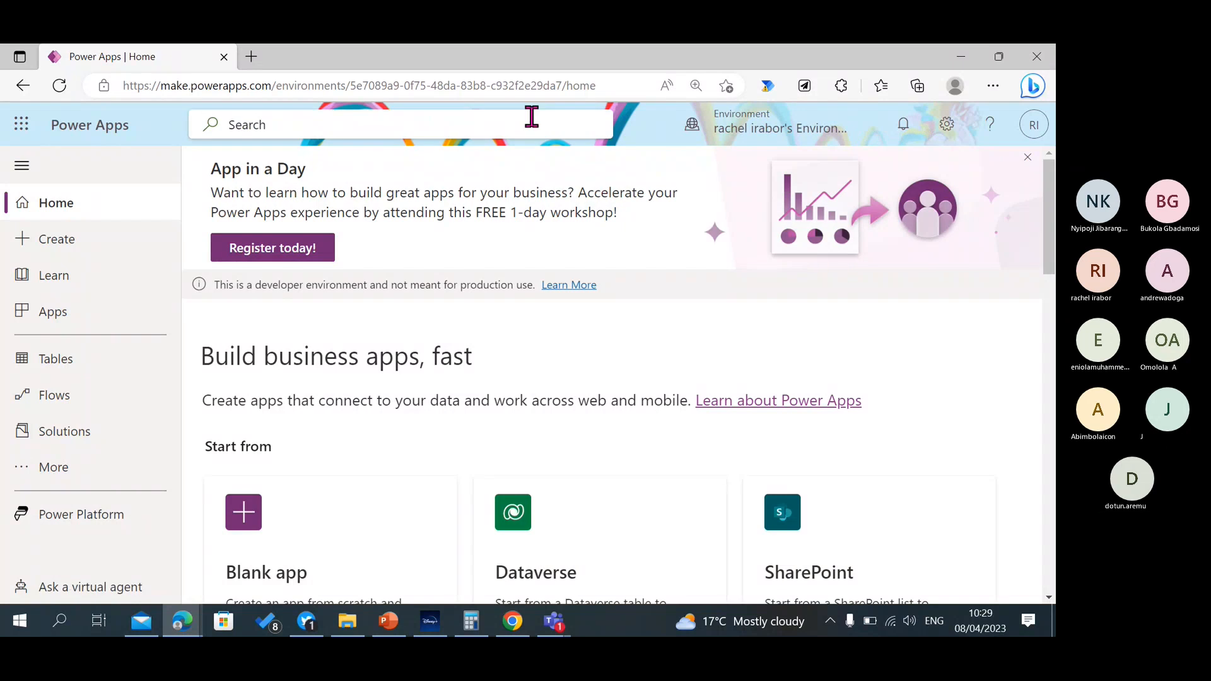
click(1028, 157)
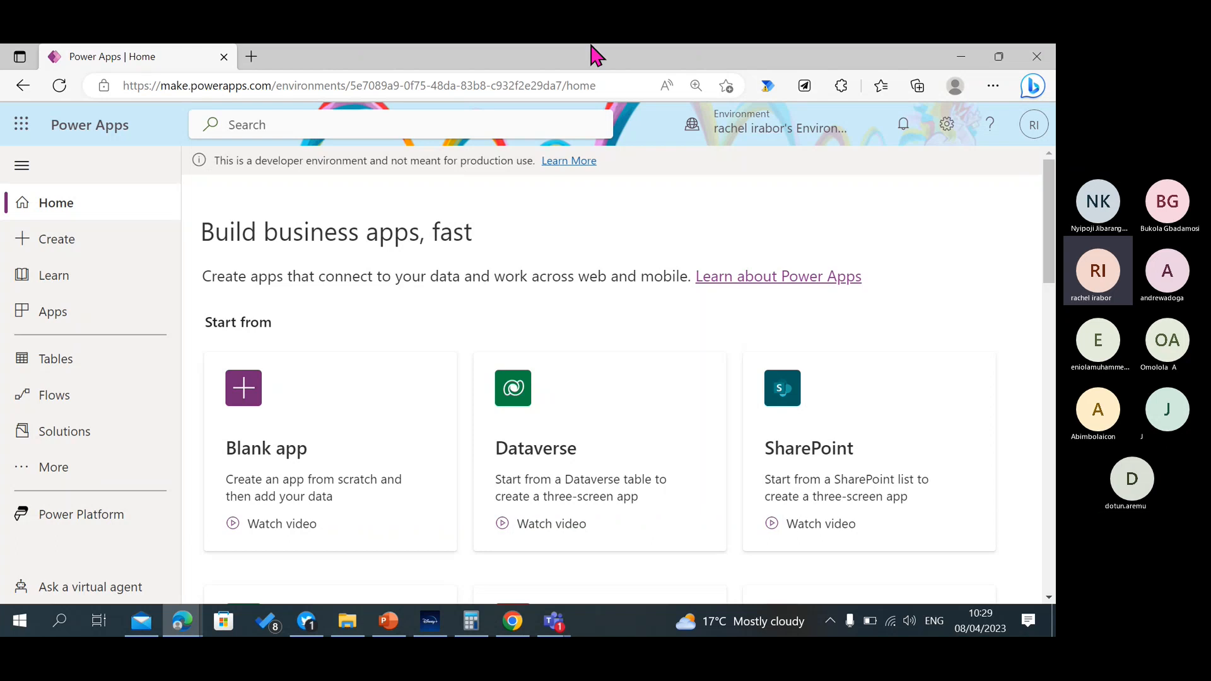
Open office.com in a new tab and sign in to Microsoft 365 with the second listed work account.
click(259, 61)
text(office)
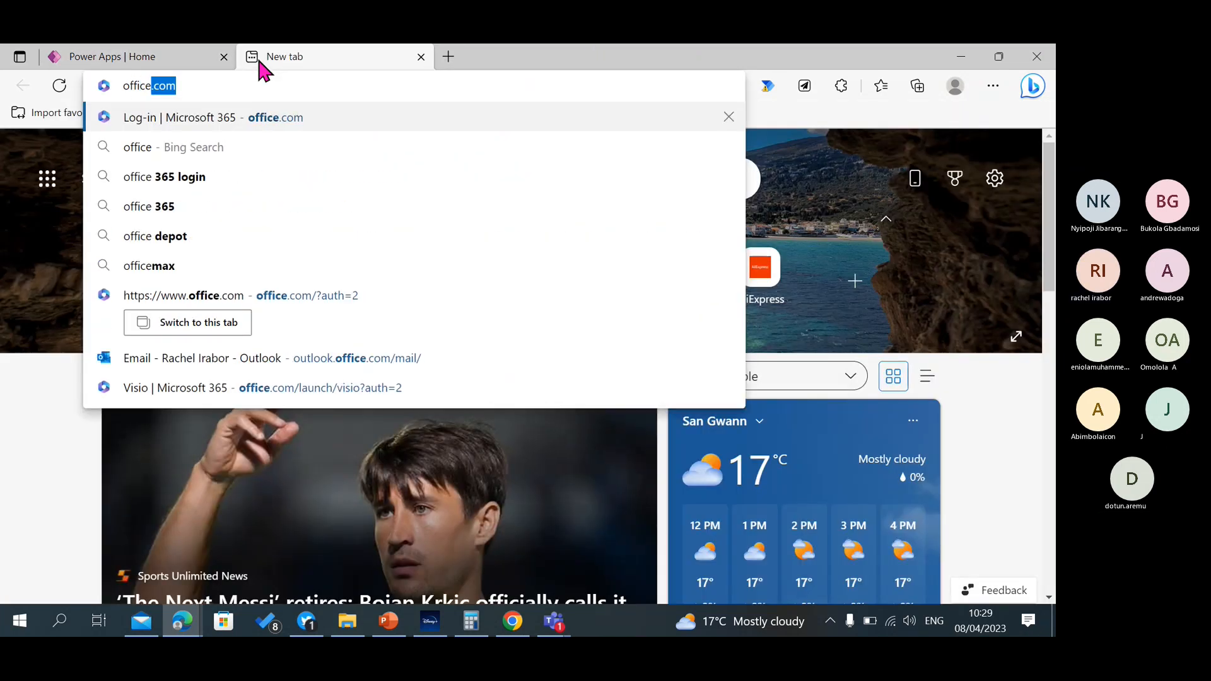
click(256, 117)
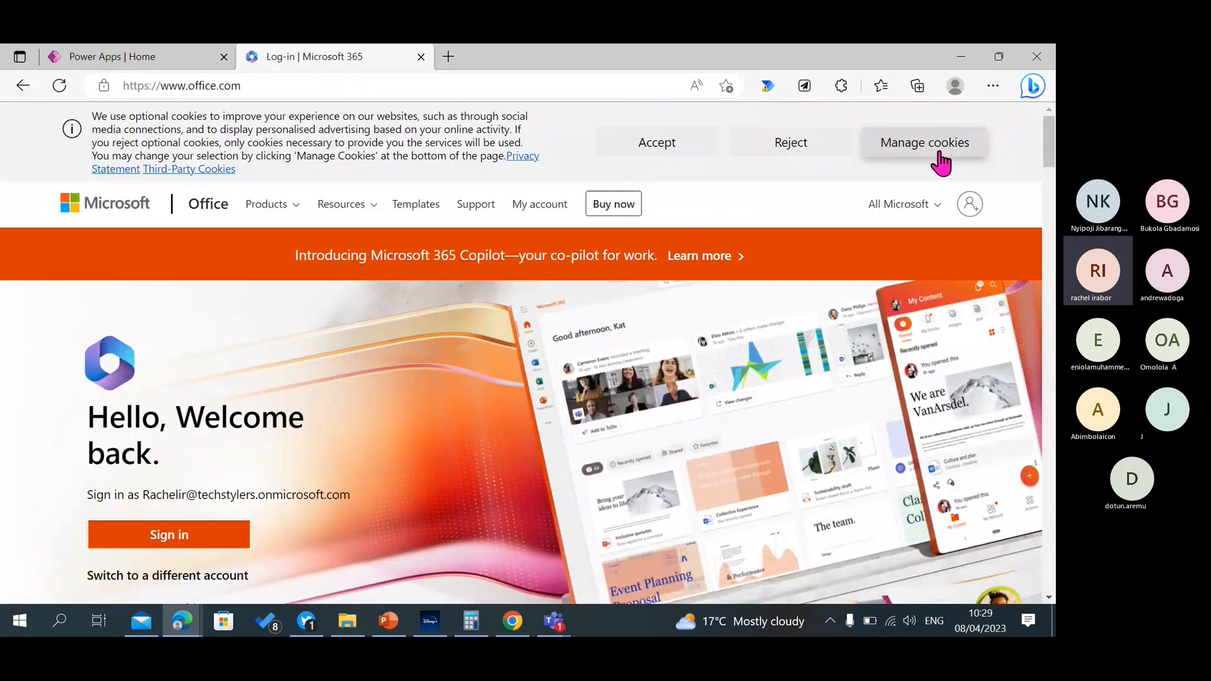
click(966, 214)
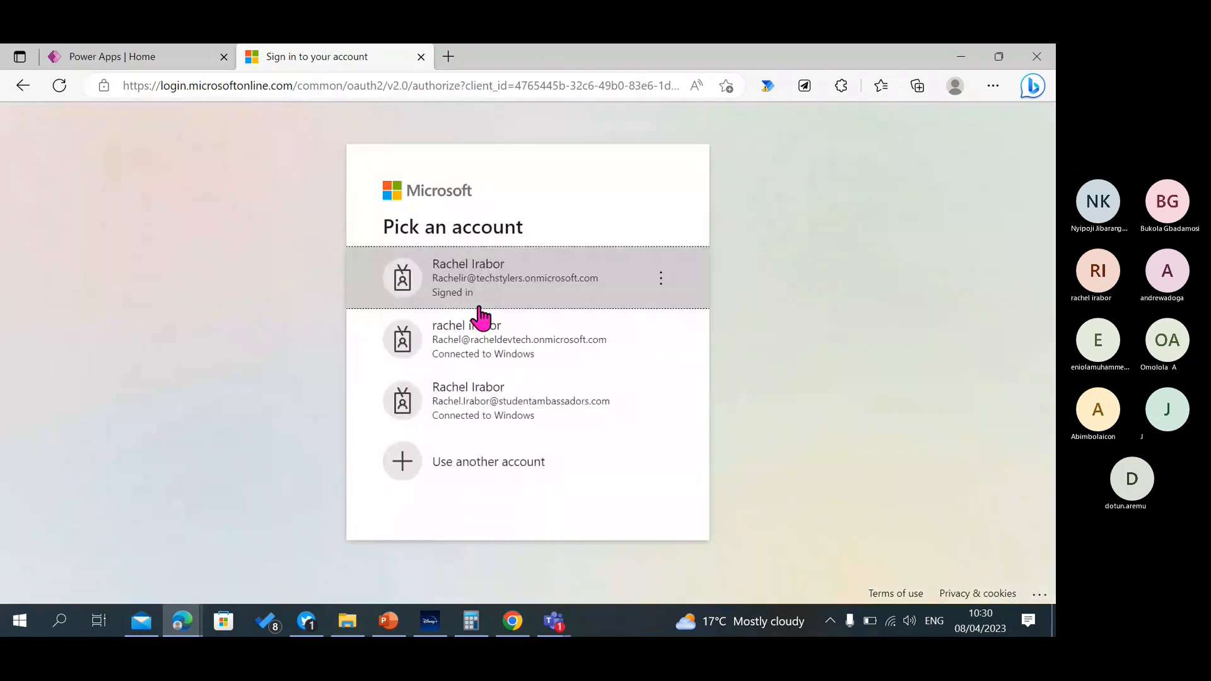
click(500, 348)
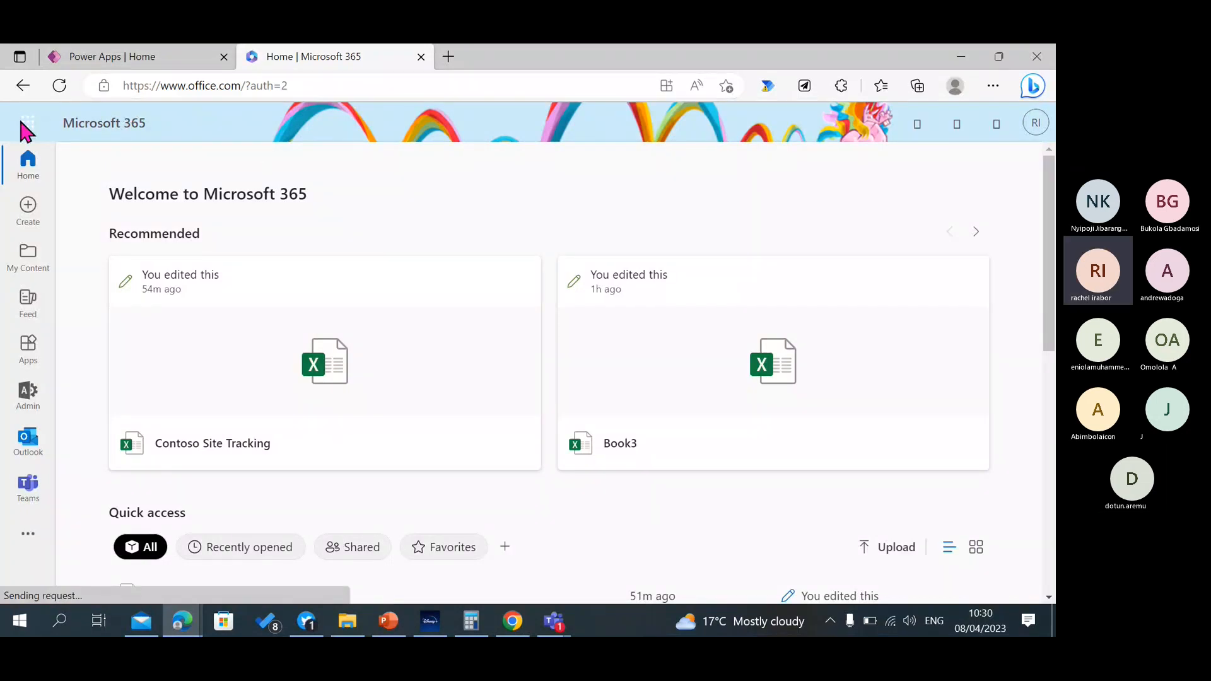
Launch Power Apps from the Microsoft 365 app launcher and dismiss its promotional banner.
click(26, 128)
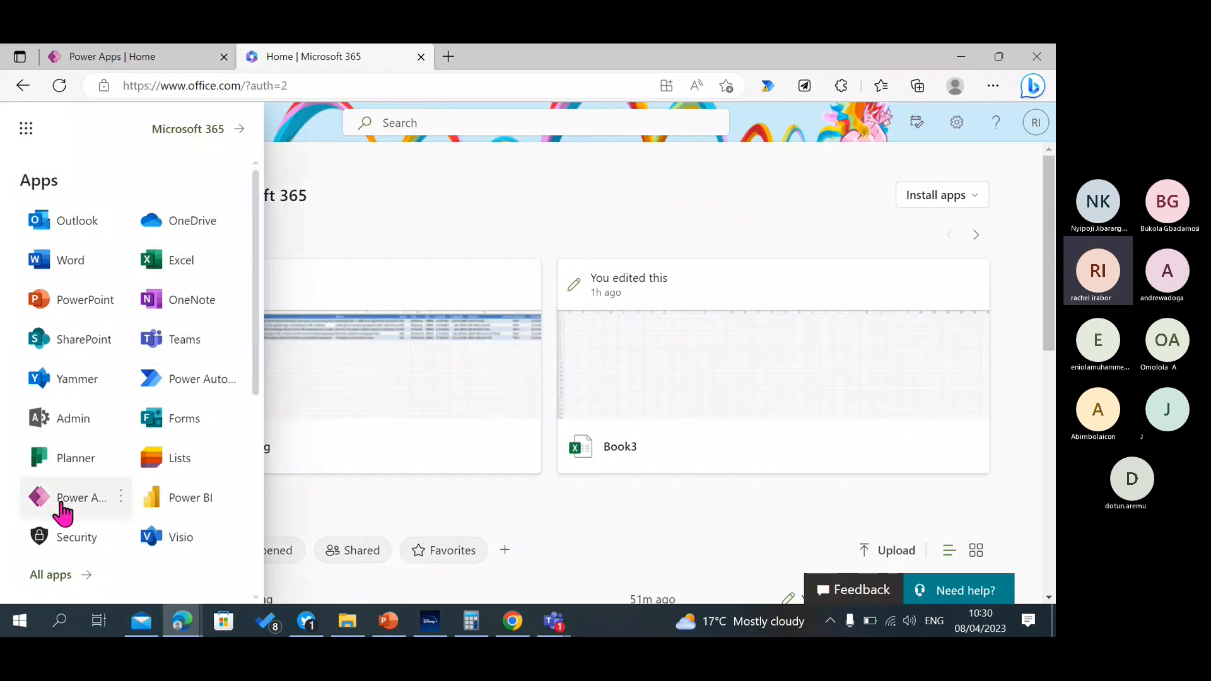
click(76, 499)
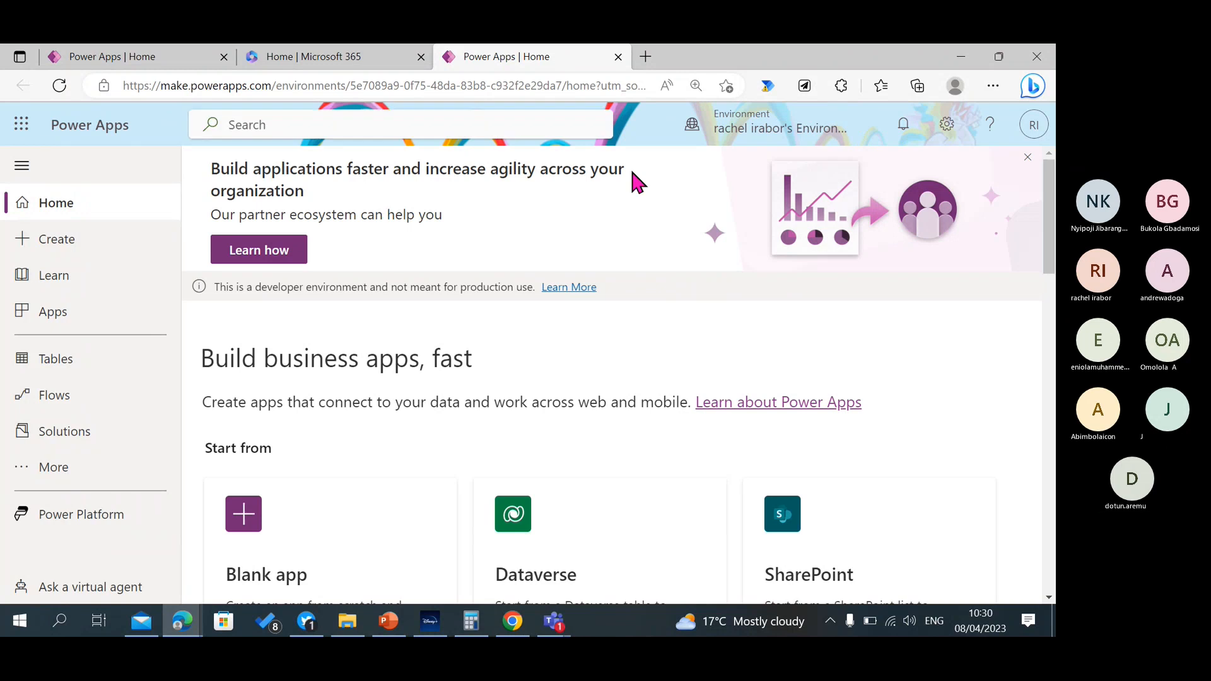
click(1026, 162)
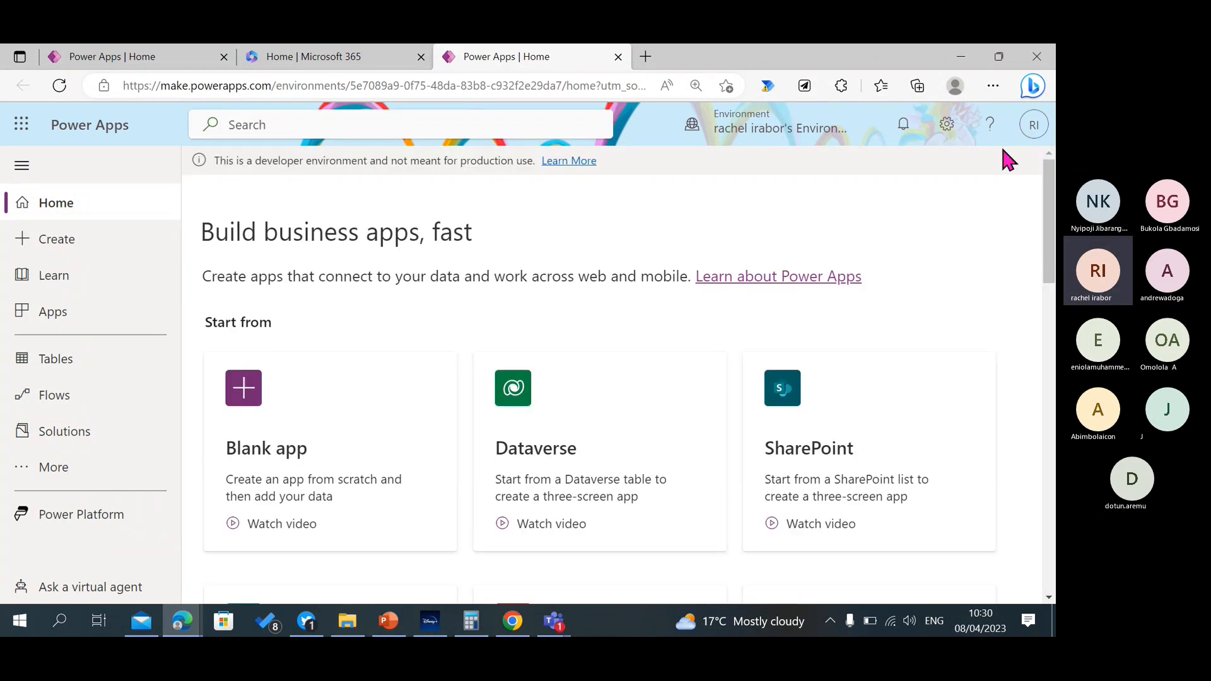
Examine the role, data platform and type of the default and developer environments, keeping the current environment selected.
click(784, 135)
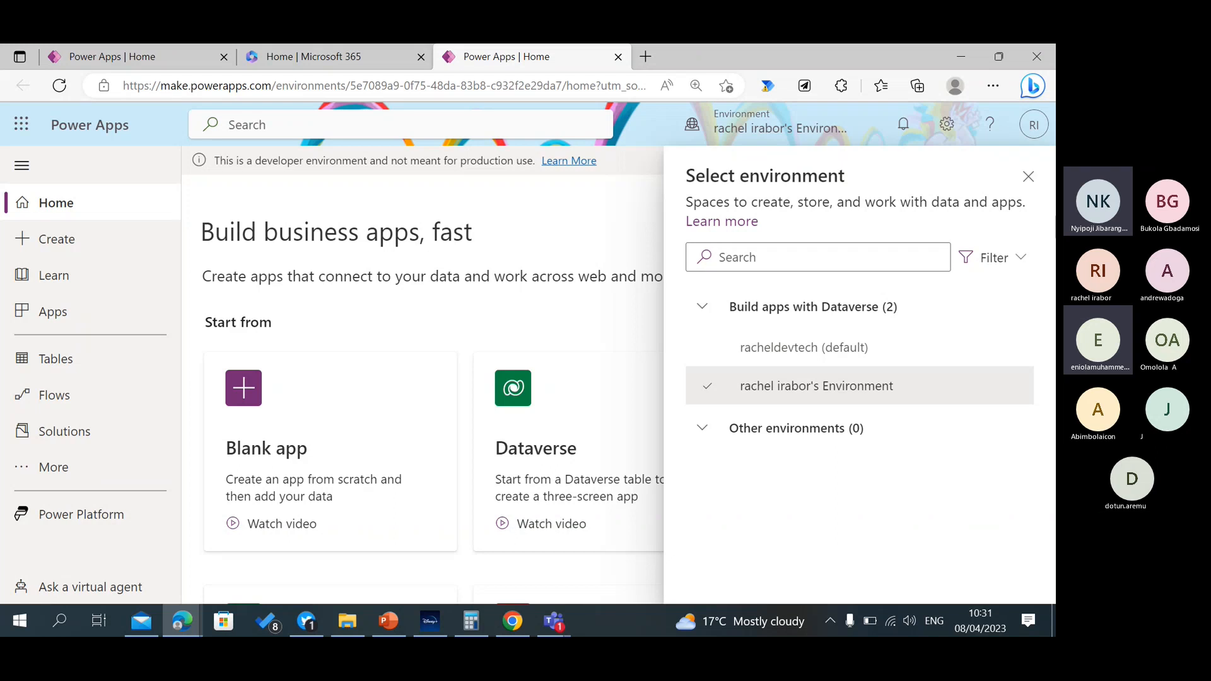
click(1028, 176)
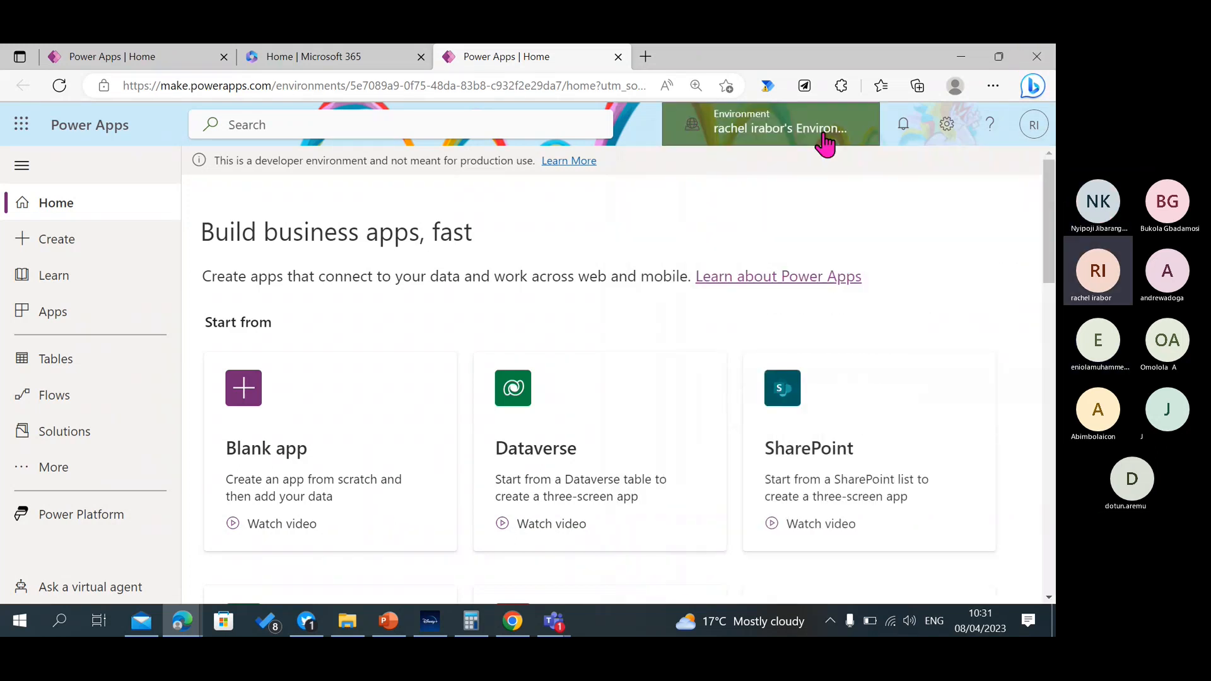
click(731, 136)
mouse_move(828, 345)
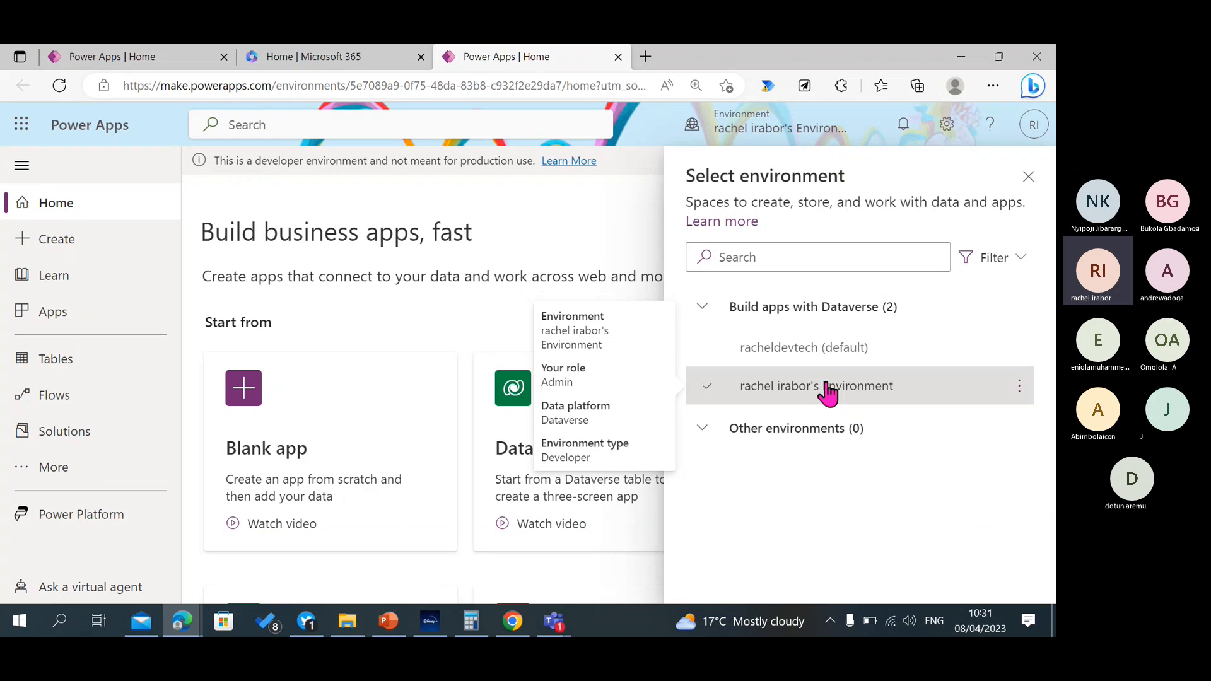
mouse_move(779, 353)
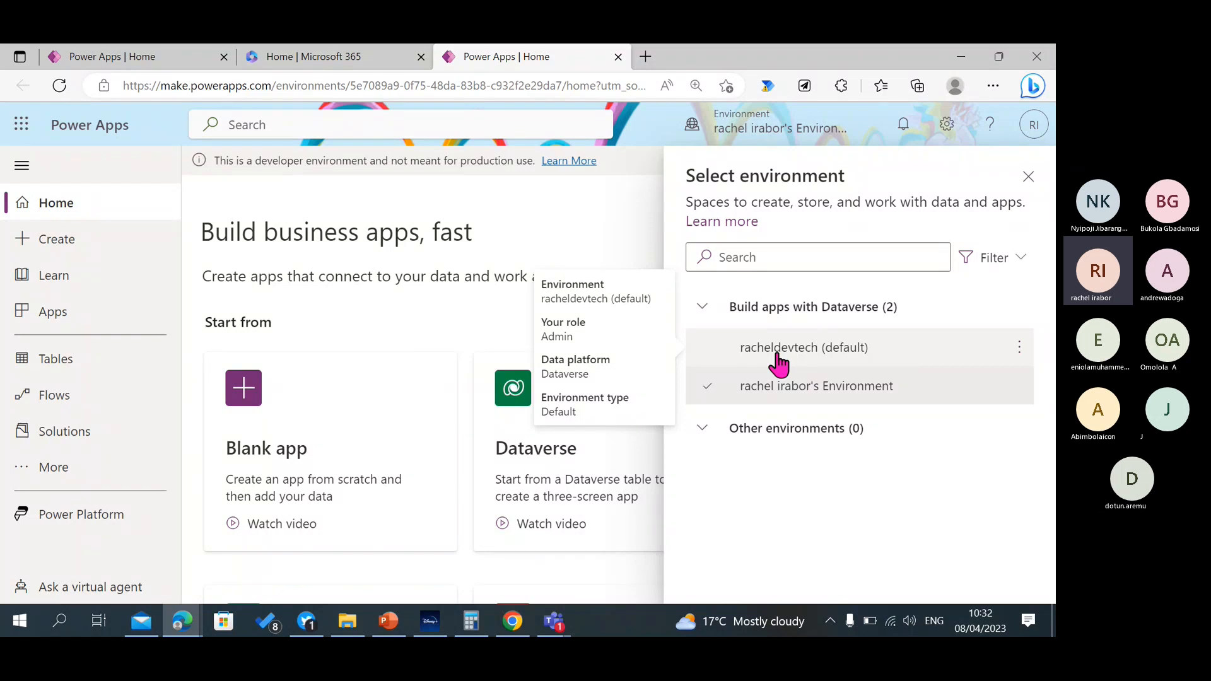
mouse_move(797, 400)
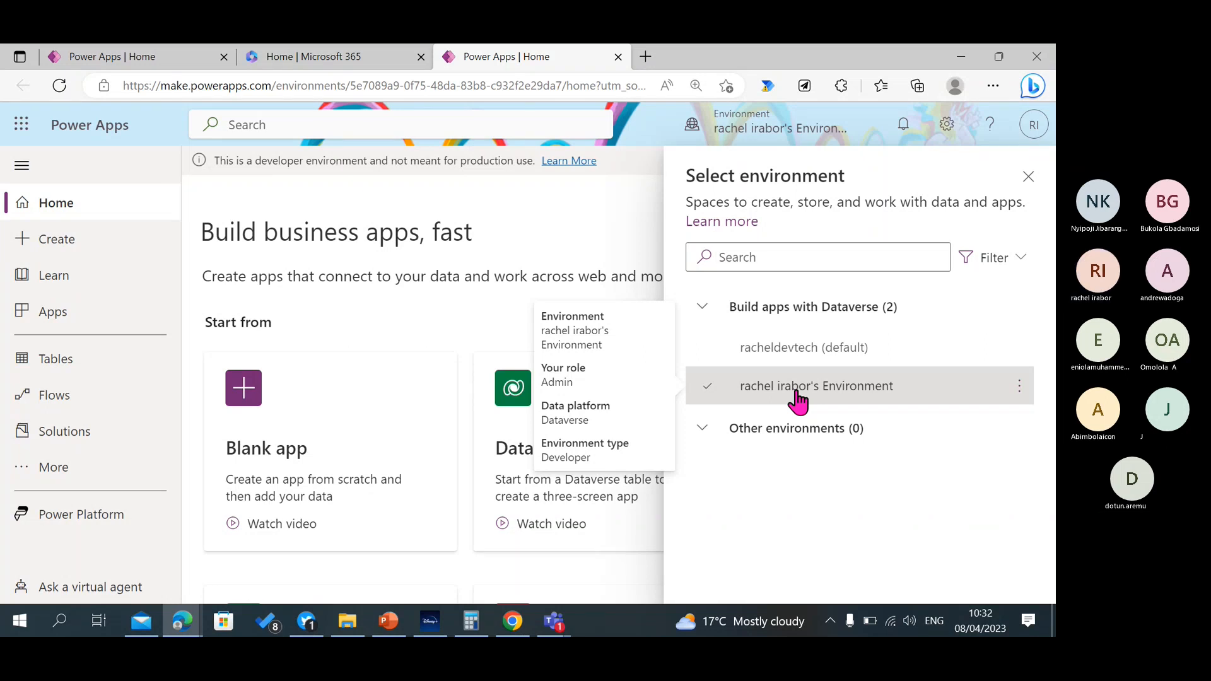
click(1029, 177)
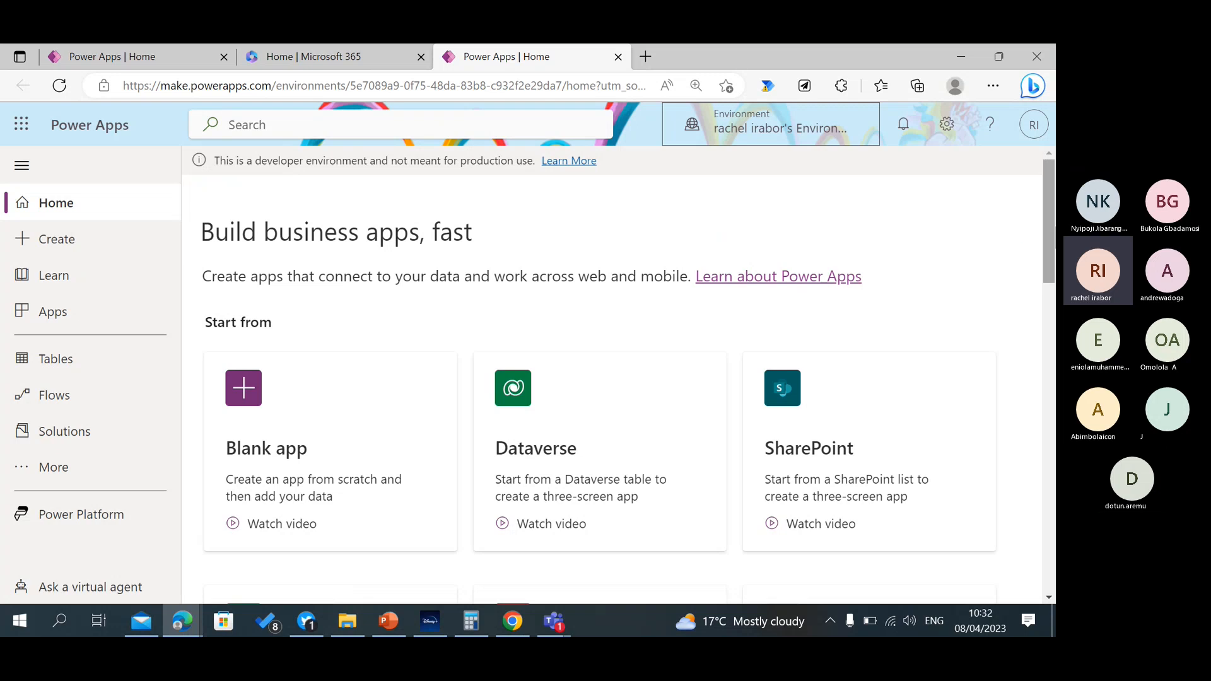
Look through the home page's app starting points, learning modules and list of existing apps.
drag(1048, 247, 1048, 295)
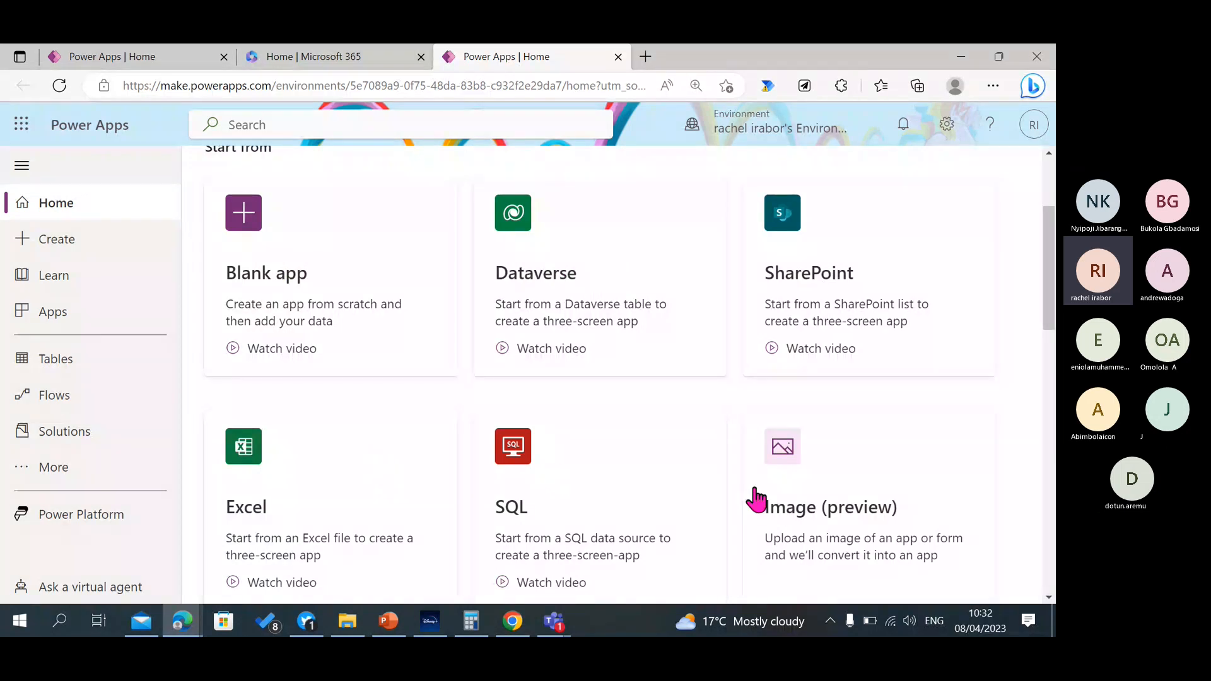
scroll(861, 326, down, 3)
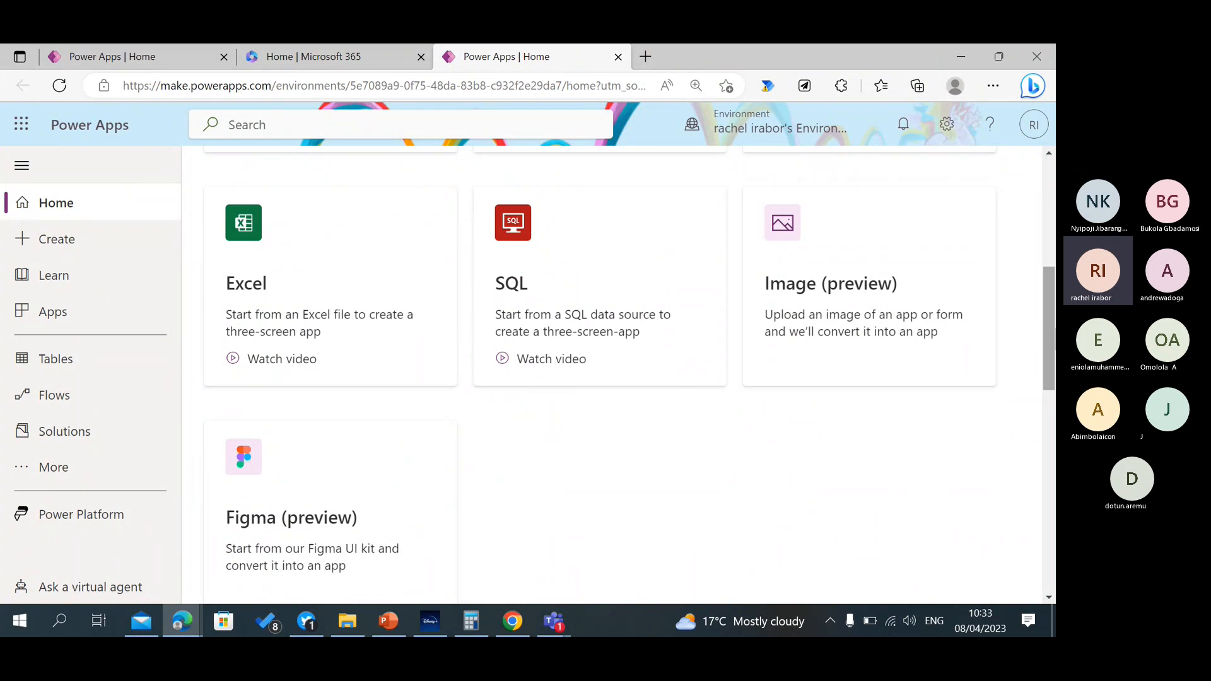
scroll(1049, 334, down, 1)
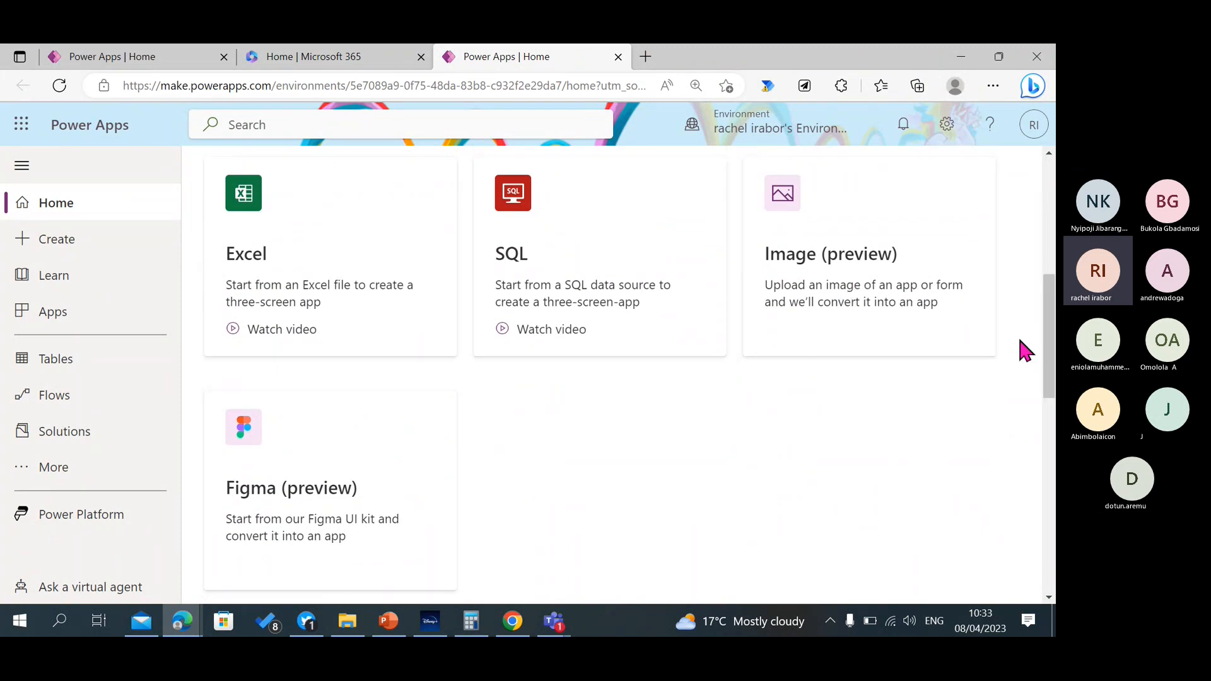
scroll(1049, 334, down, 8)
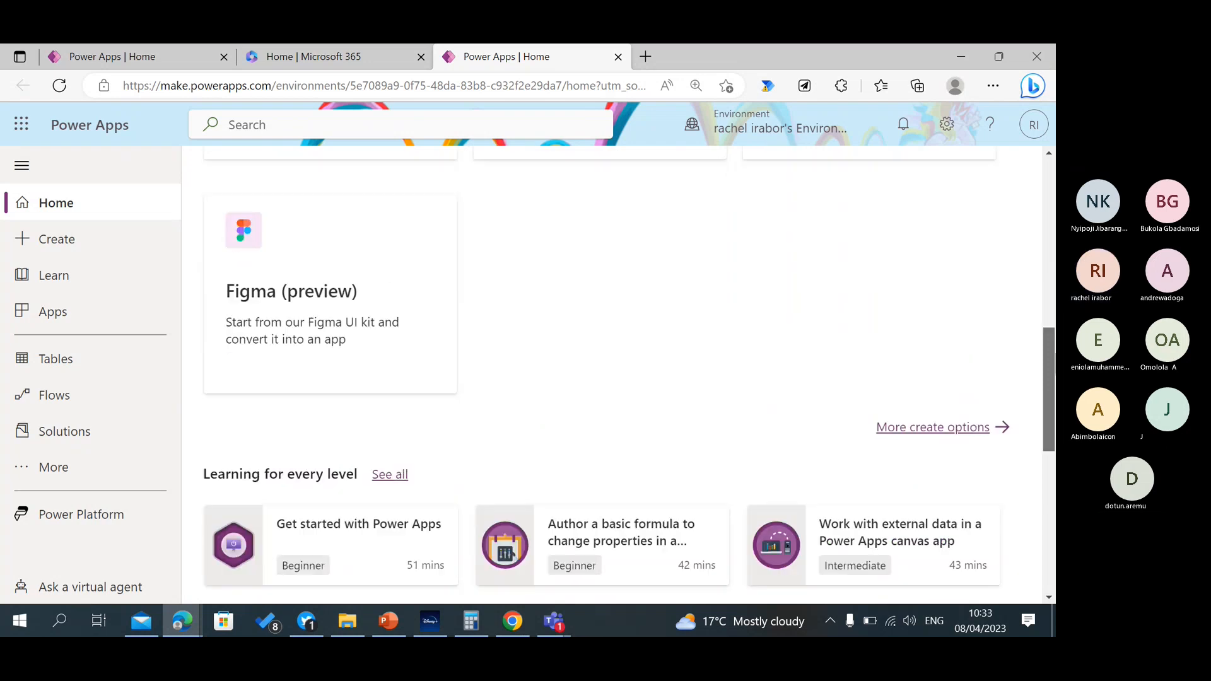
scroll(712, 227, up, 1)
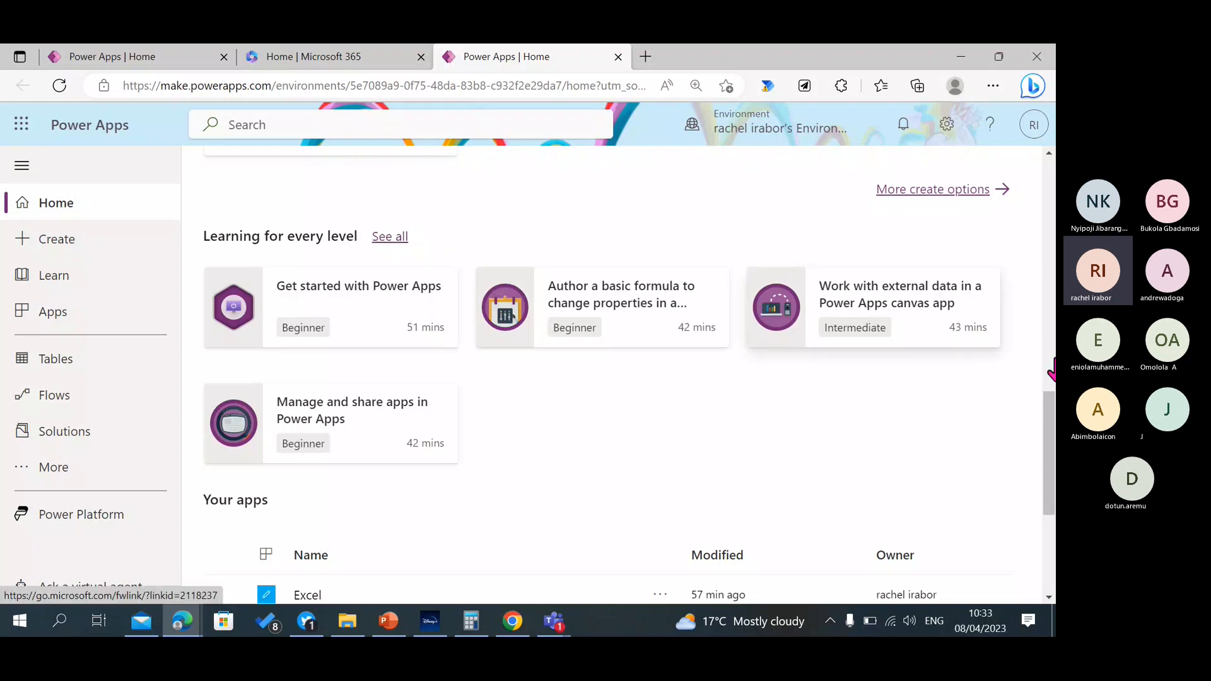
scroll(1049, 453, down, 4)
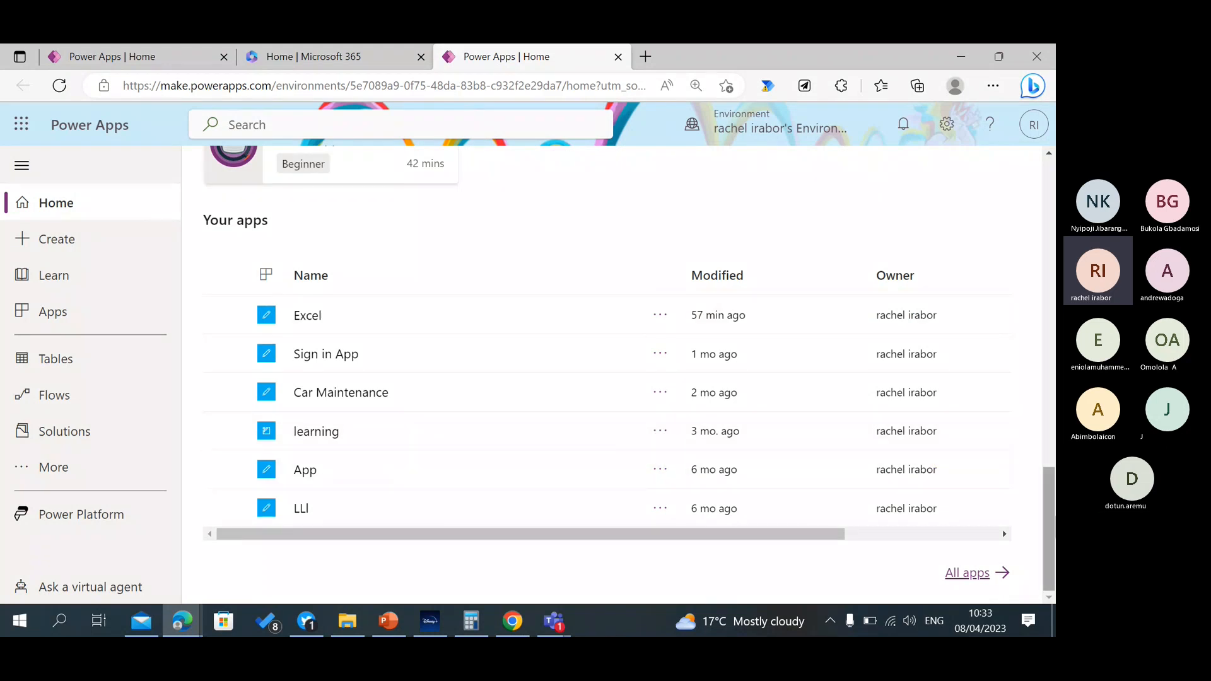
scroll(1049, 505, up, 9)
scroll(586, 278, up, 4)
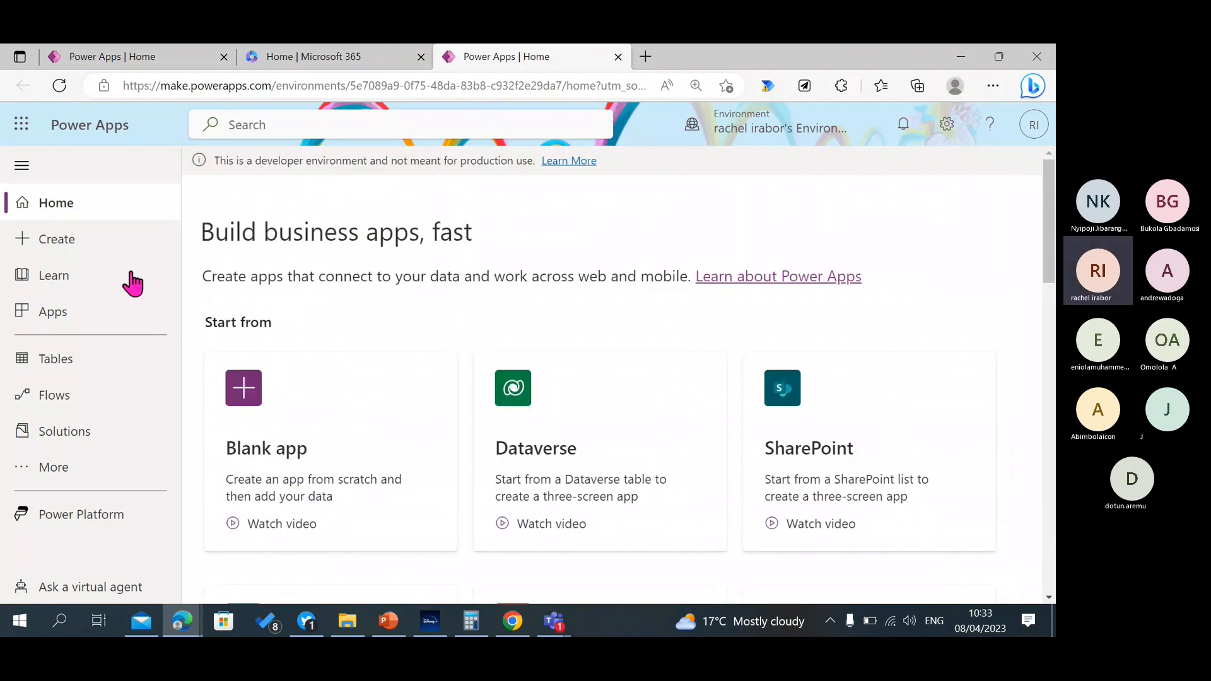
Open the Create page and look through its starting points and the full gallery of app templates.
click(75, 243)
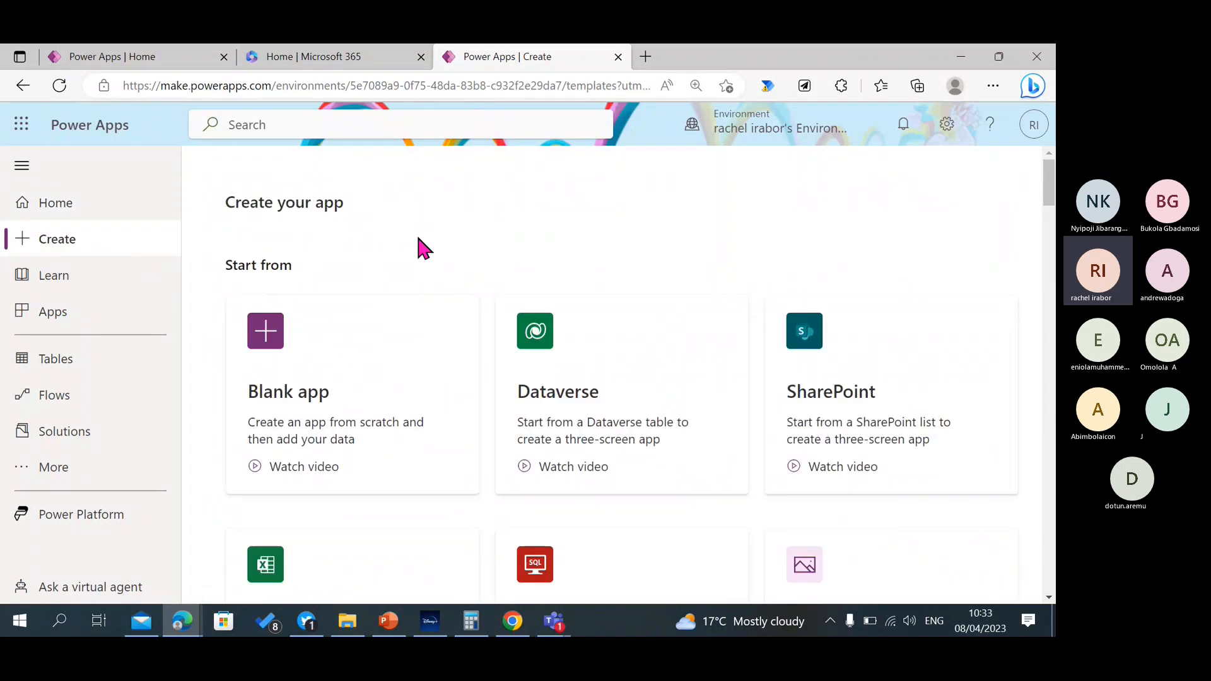
scroll(612, 378, down, 12)
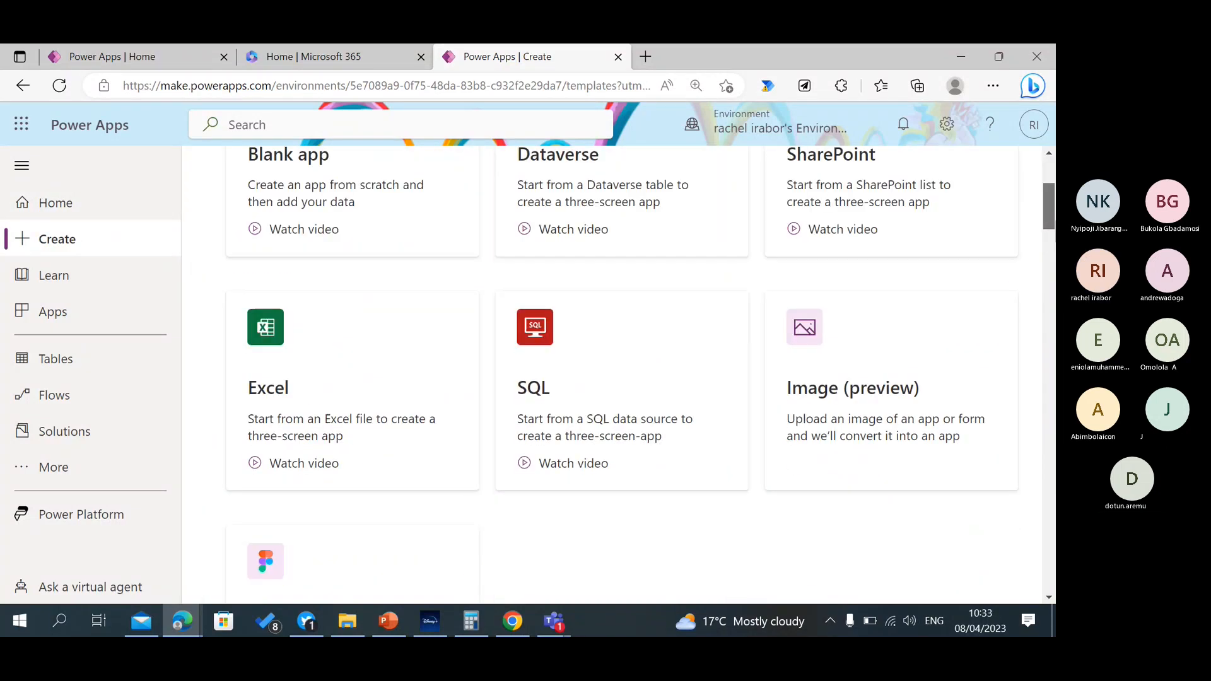
scroll(630, 375, down, 1)
scroll(631, 375, up, 4)
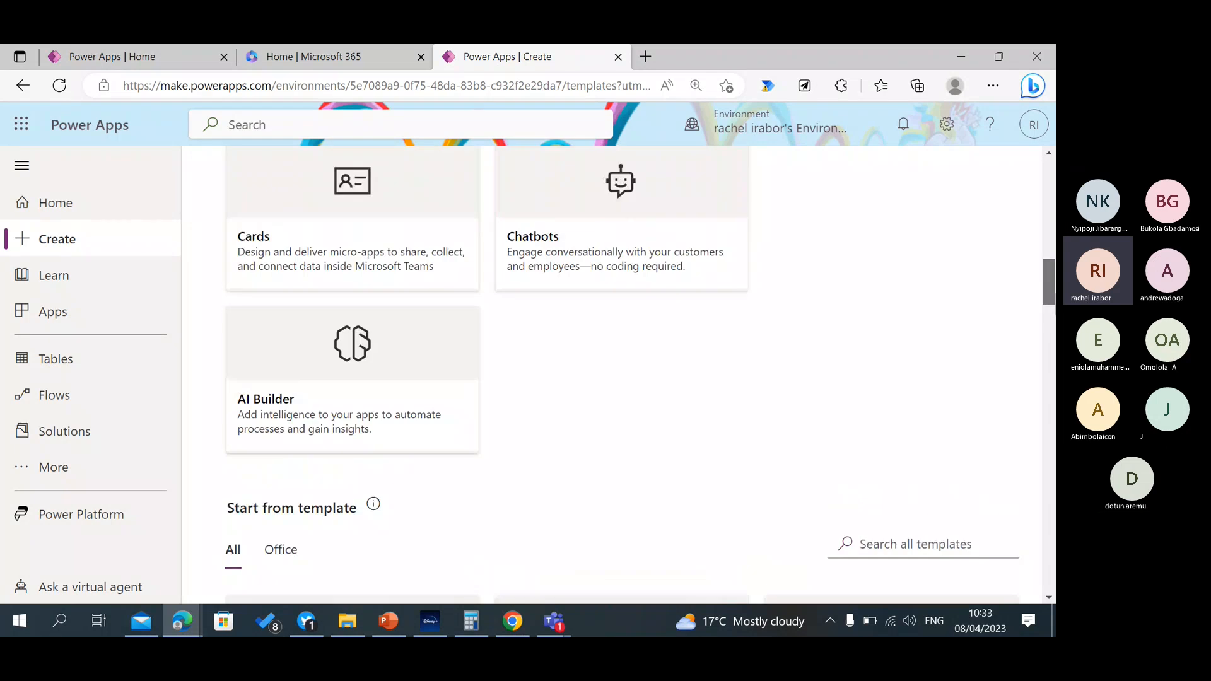
drag(1053, 282, 1050, 325)
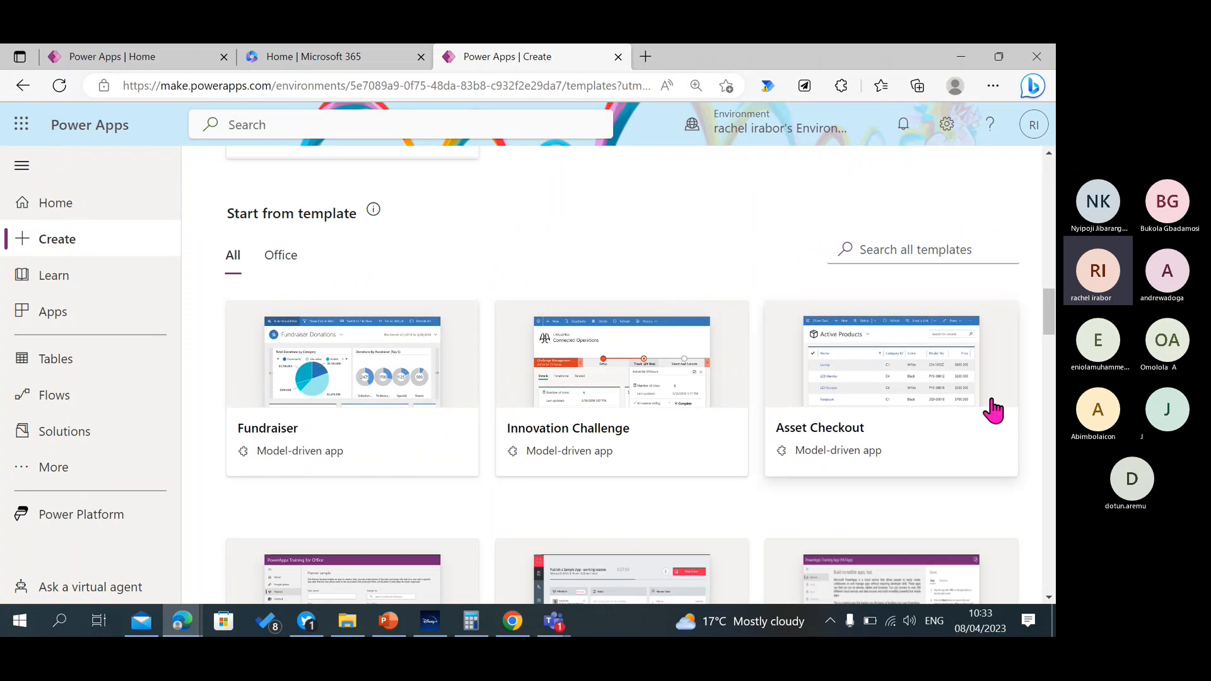
scroll(991, 411, down, 4)
scroll(800, 319, down, 2)
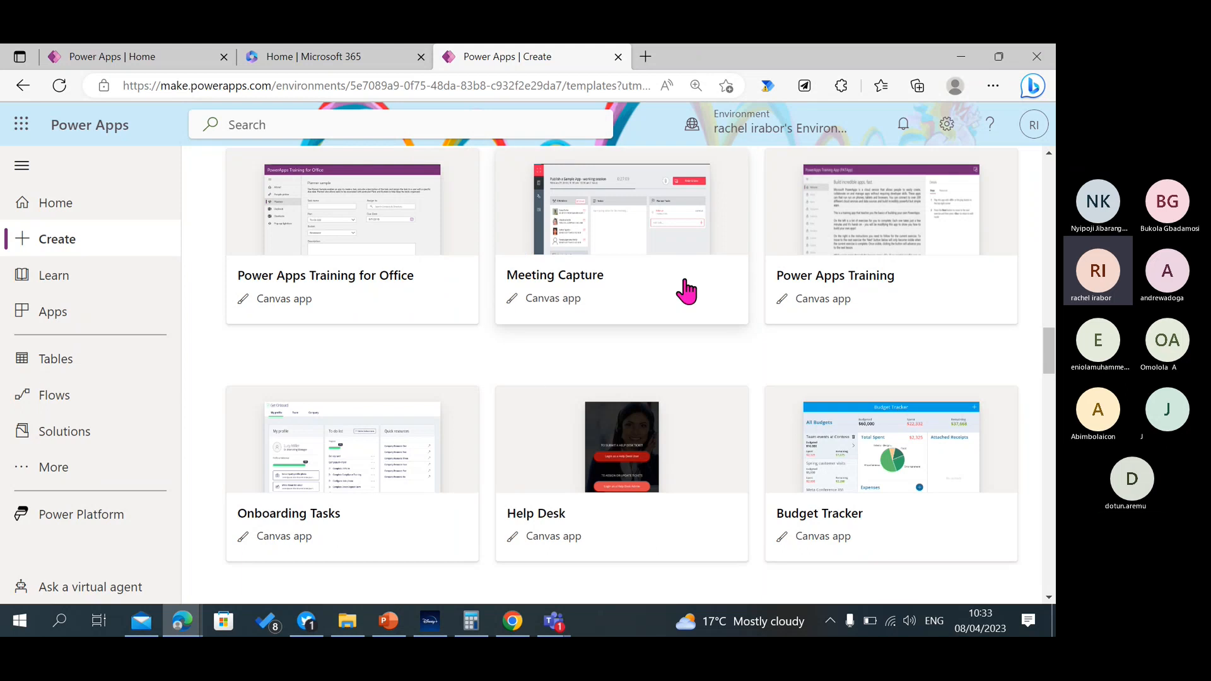
scroll(1052, 381, down, 5)
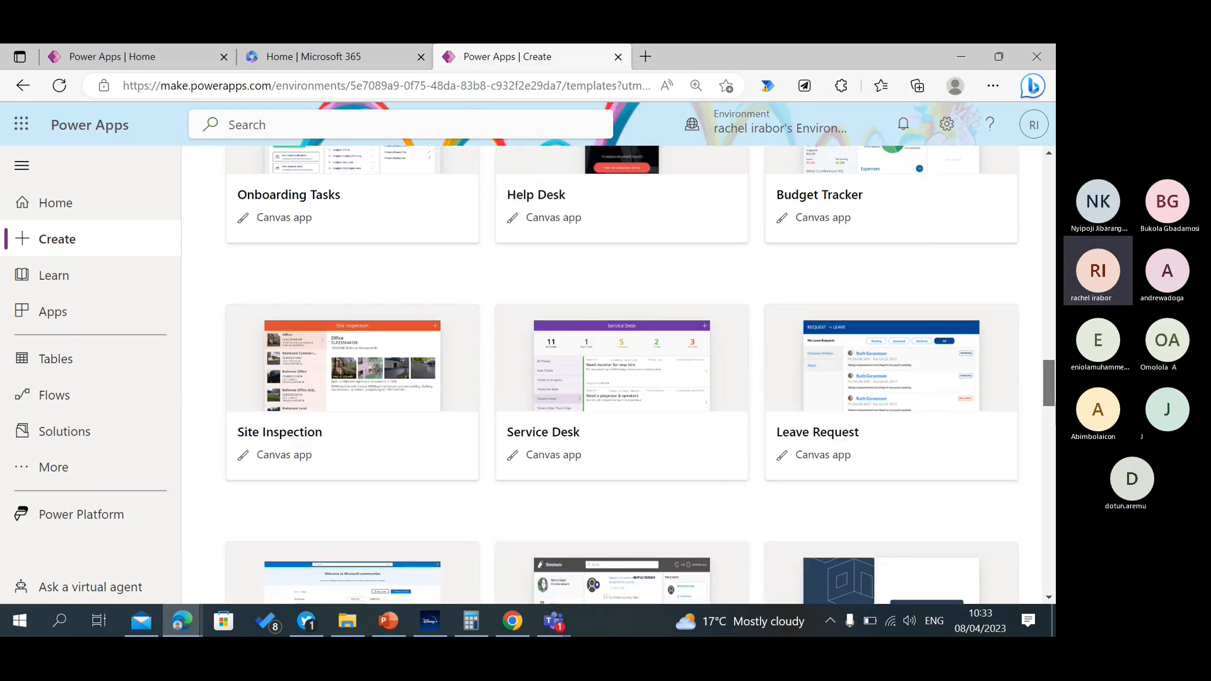
scroll(1048, 381, down, 7)
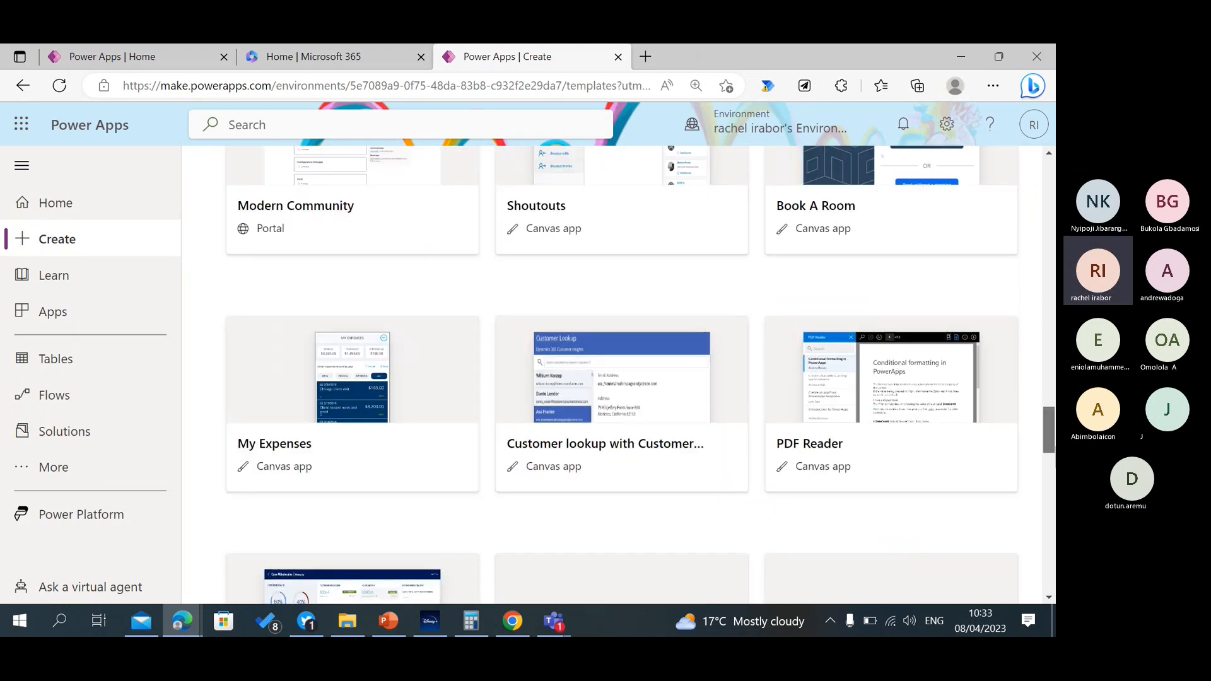
scroll(621, 378, down, 5)
scroll(621, 379, down, 4)
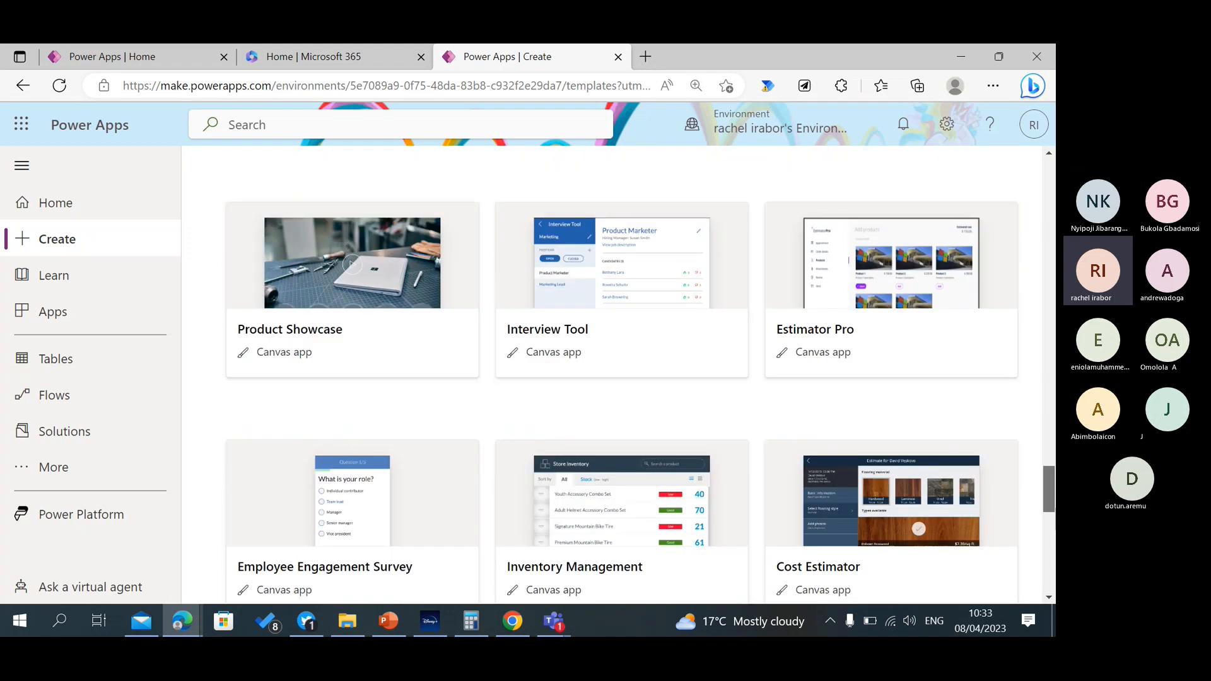
scroll(621, 378, down, 10)
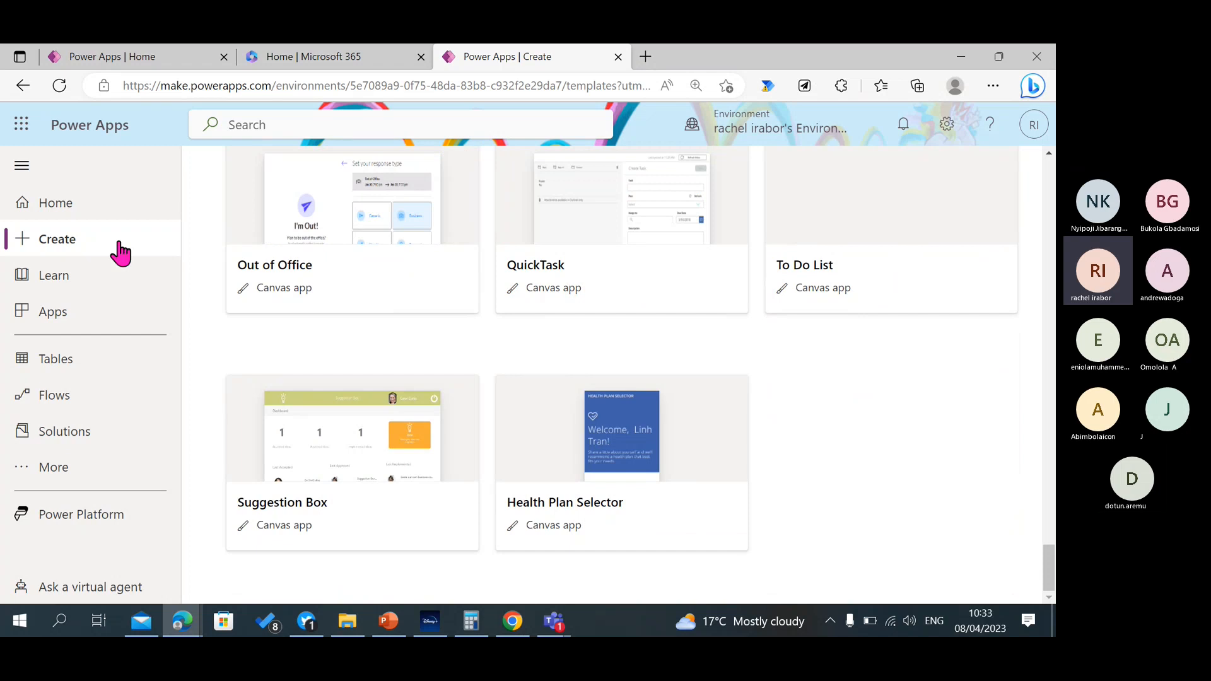
Open the Learn page and look through its featured blogs, guided learning modules and Watch and learn videos.
click(66, 271)
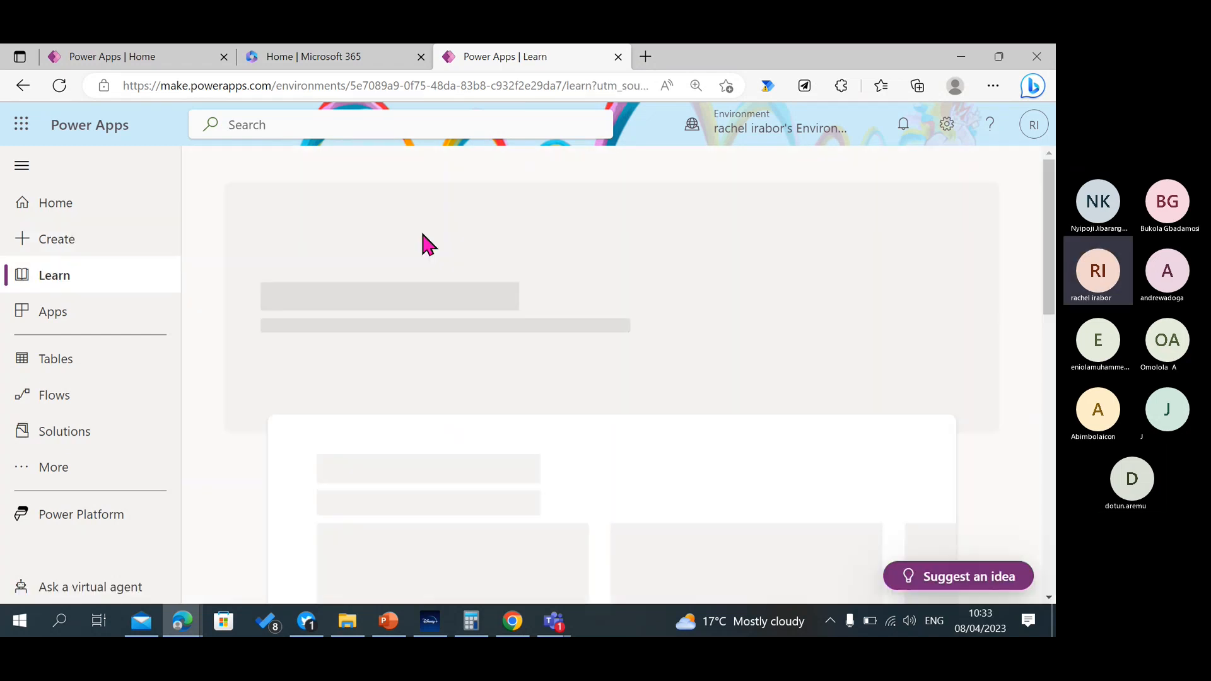
scroll(621, 378, down, 5)
scroll(621, 378, down, 10)
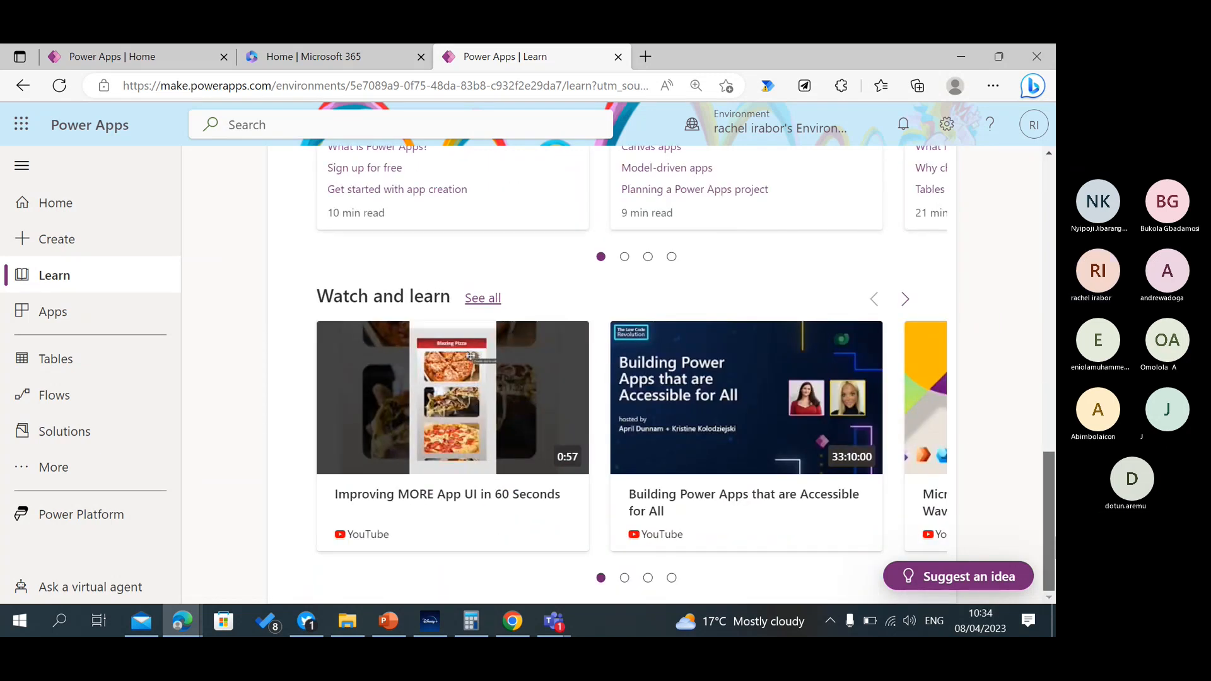
scroll(471, 355, up, 12)
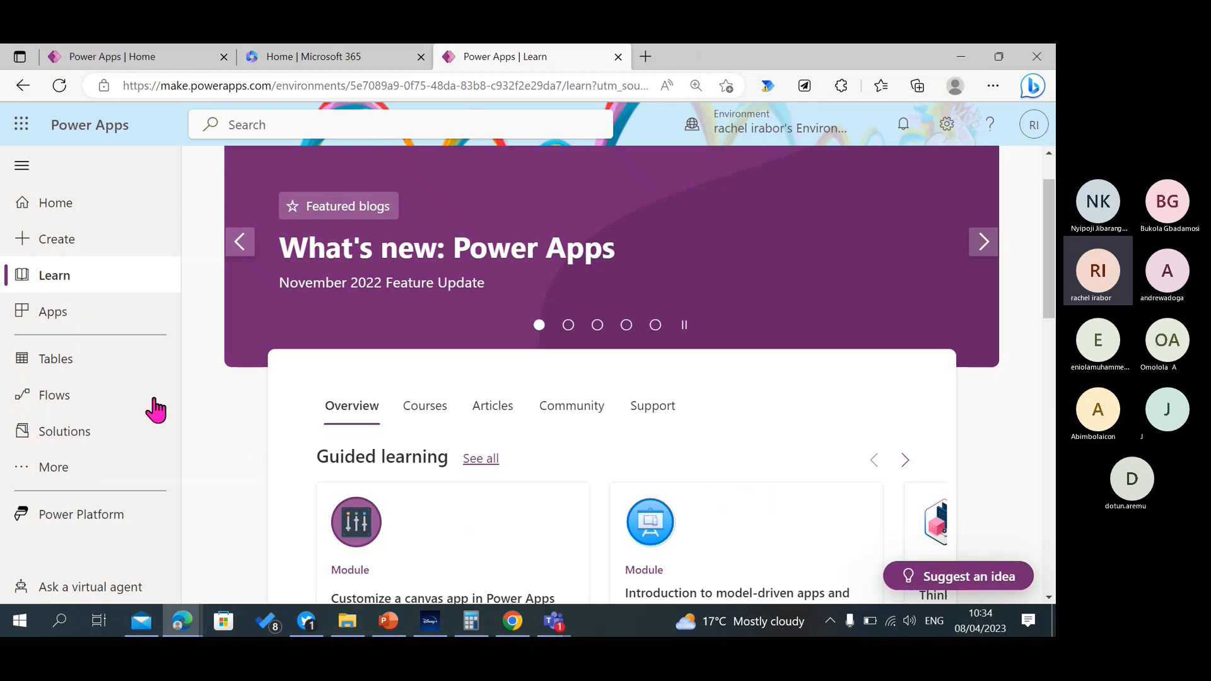
Visit the Apps page, open the Tables page and look through the list of recommended tables.
click(80, 321)
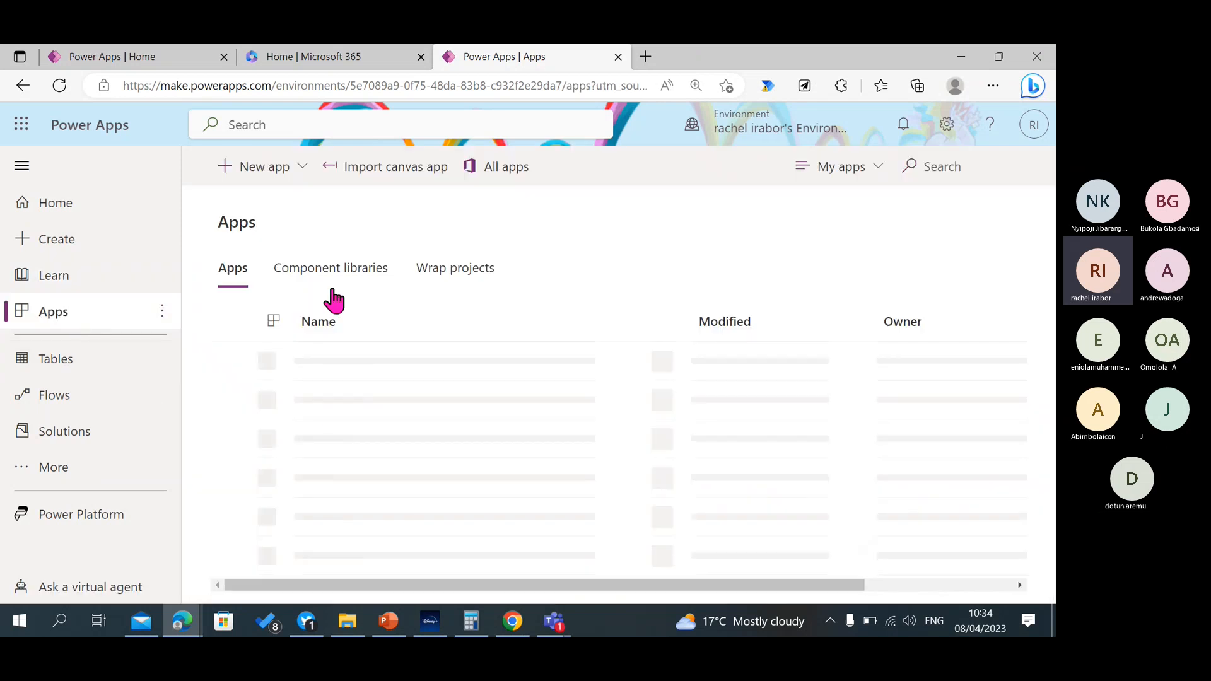
click(63, 360)
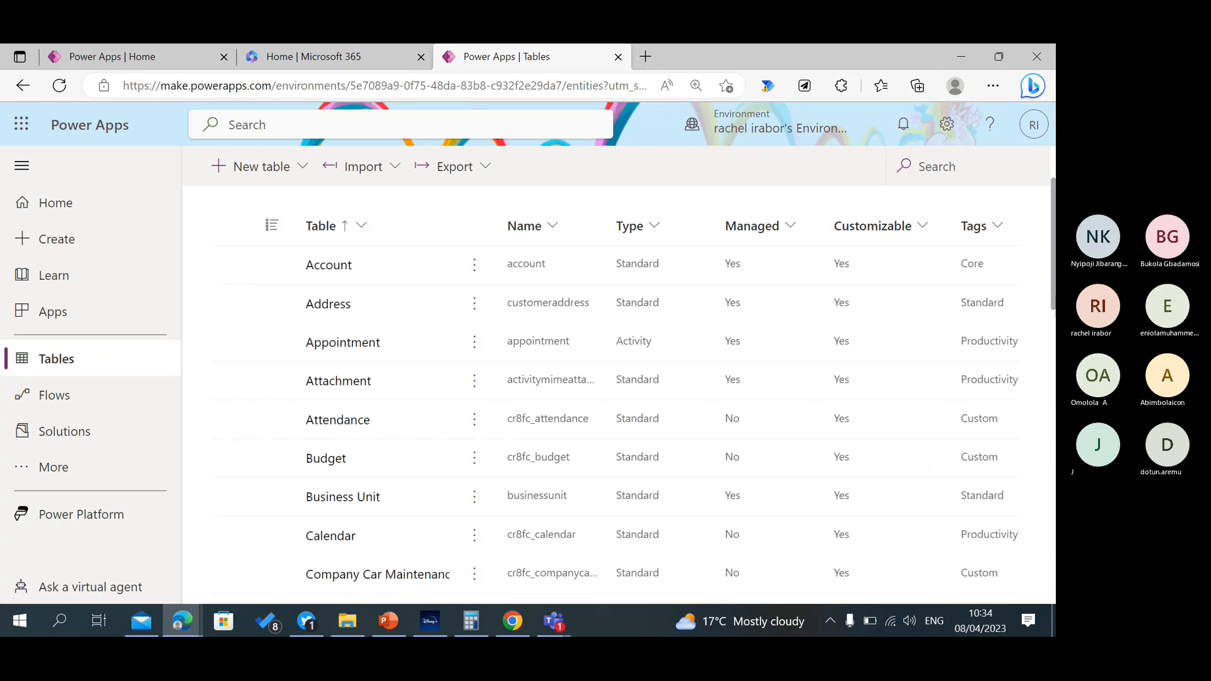
scroll(631, 391, down, 3)
scroll(631, 391, down, 3)
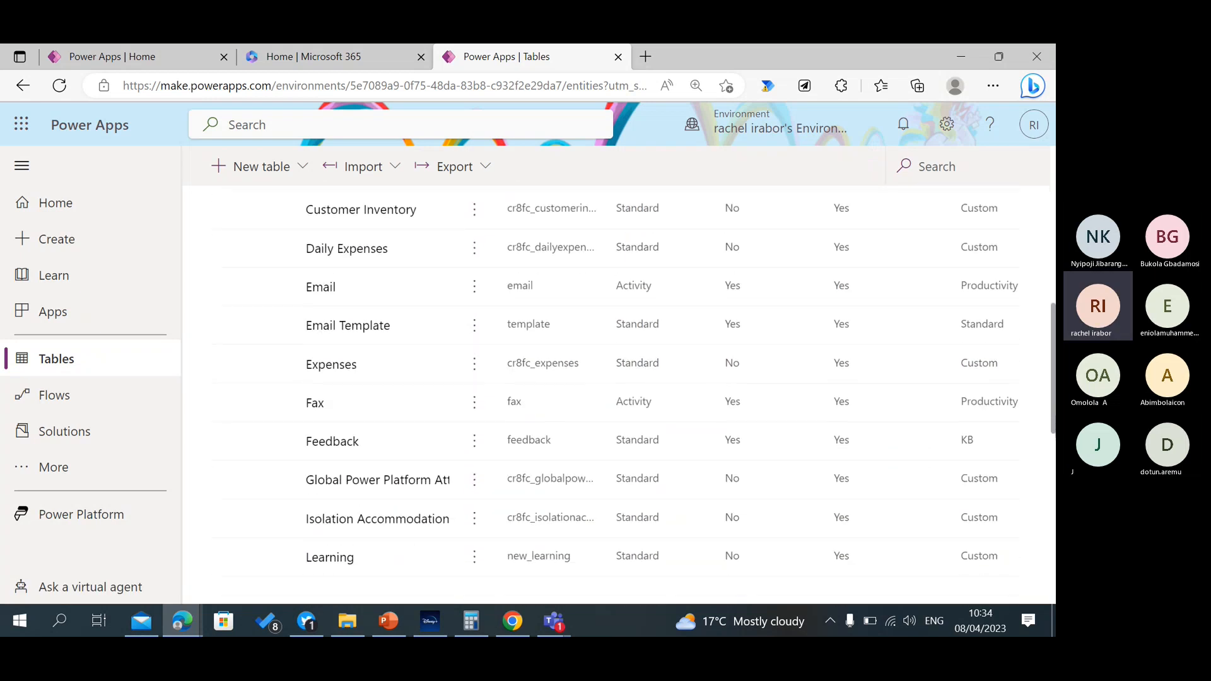
scroll(631, 391, up, 7)
scroll(631, 391, up, 1)
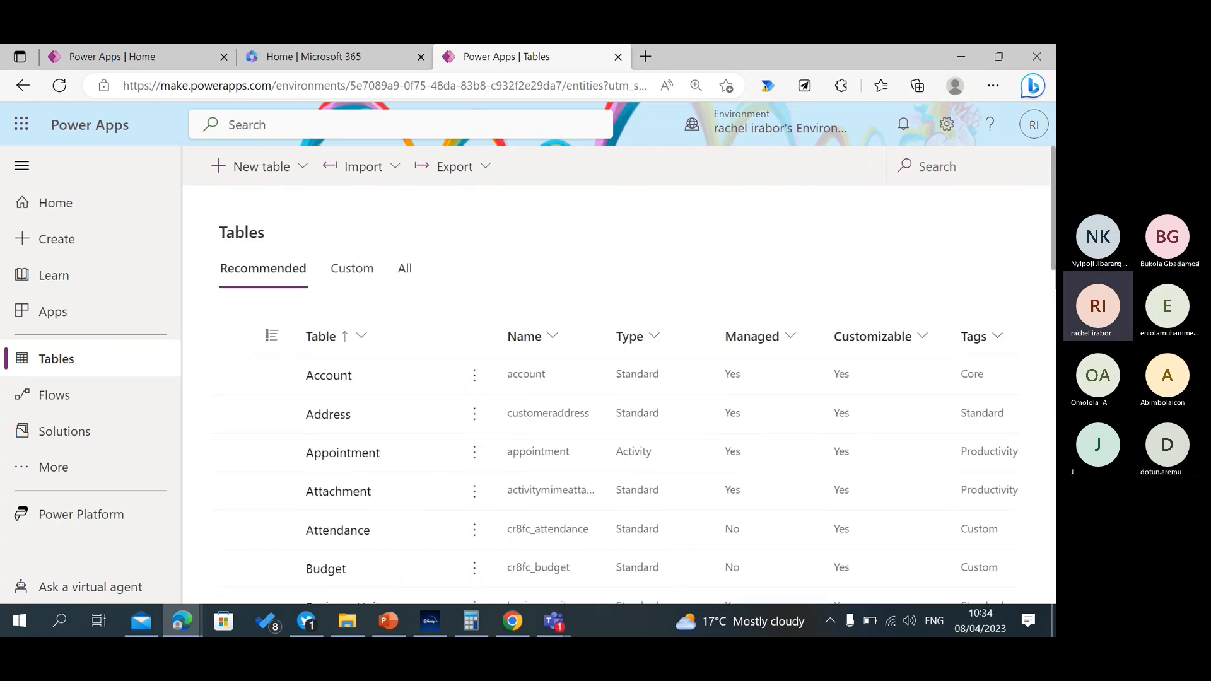
scroll(630, 391, down, 1)
scroll(631, 391, up, 1)
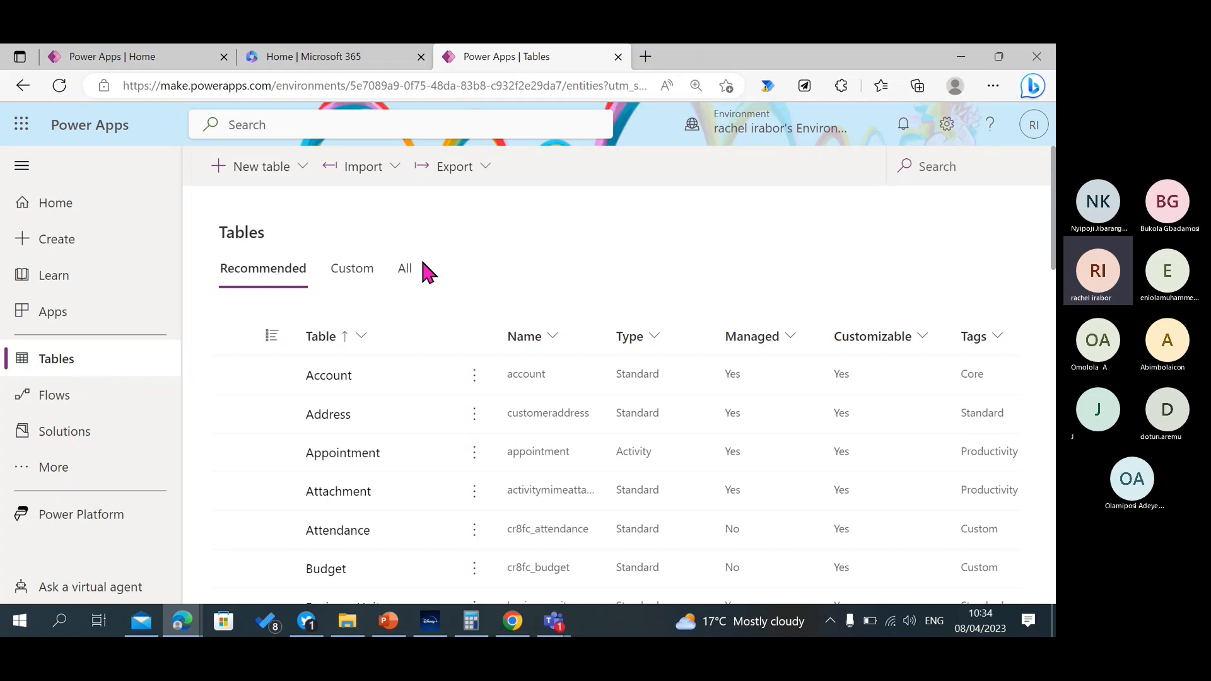
Filter the tables to the custom ones and look through them.
click(357, 267)
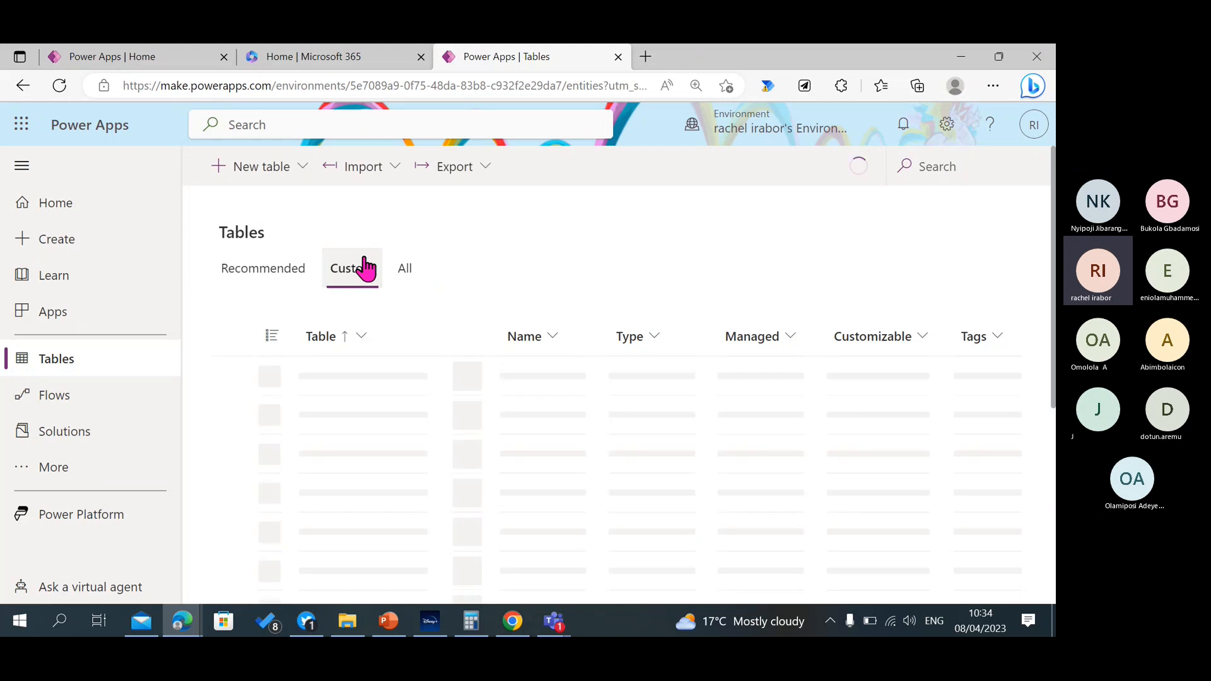
scroll(659, 303, down, 3)
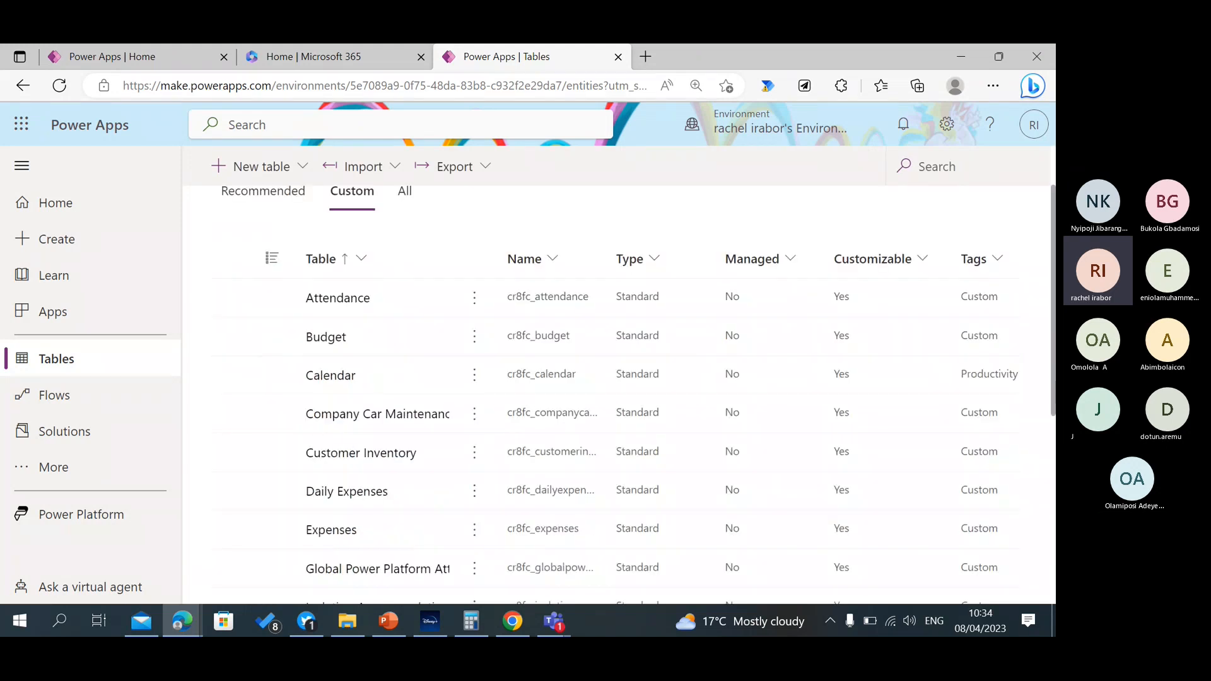
scroll(631, 391, down, 5)
scroll(631, 391, up, 8)
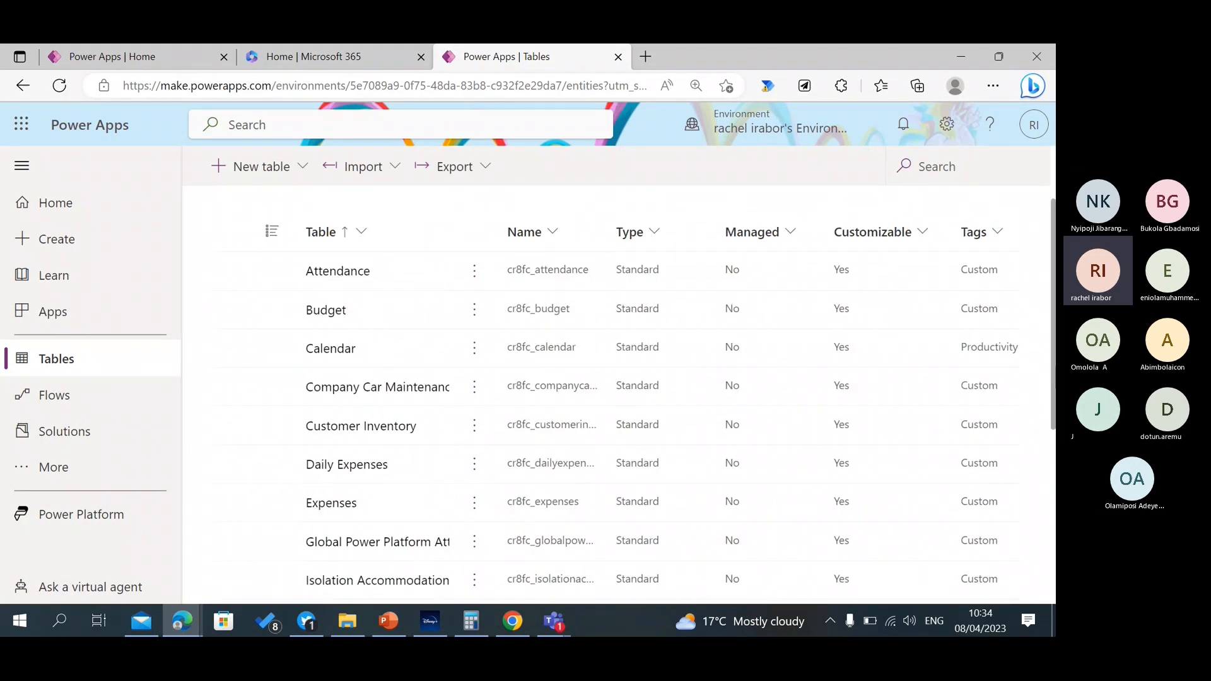
scroll(631, 391, down, 6)
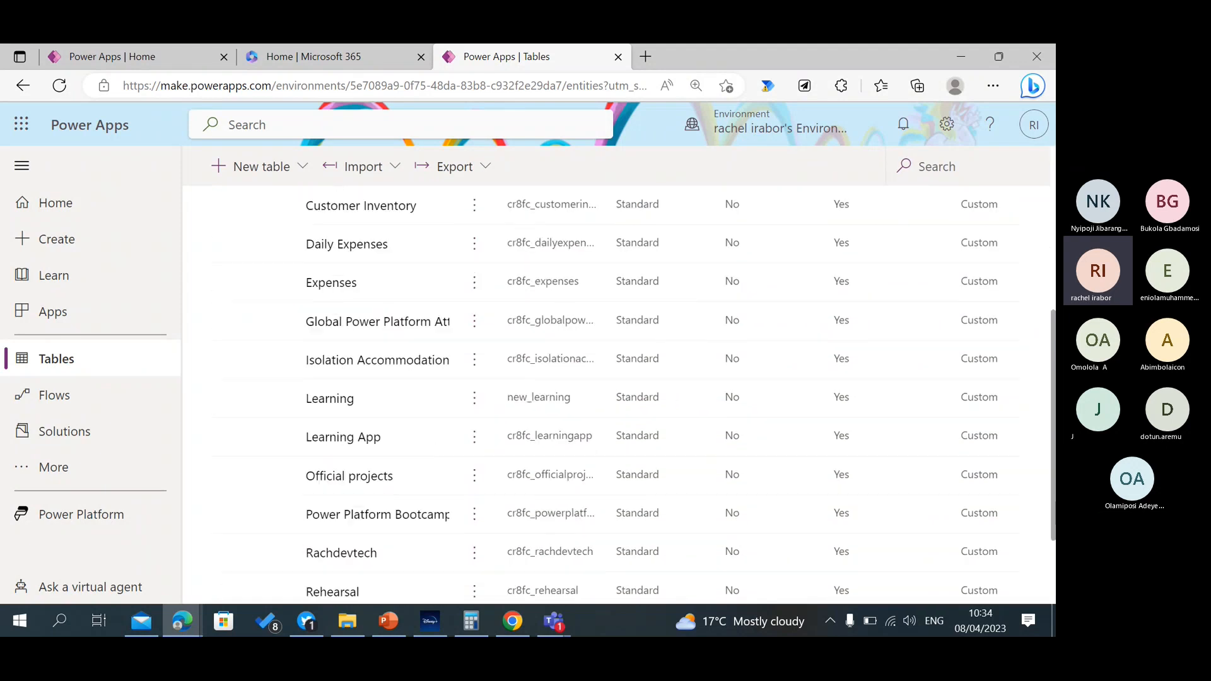
Visit the Flows page briefly, return to the Create page and look over its app starting points.
click(86, 396)
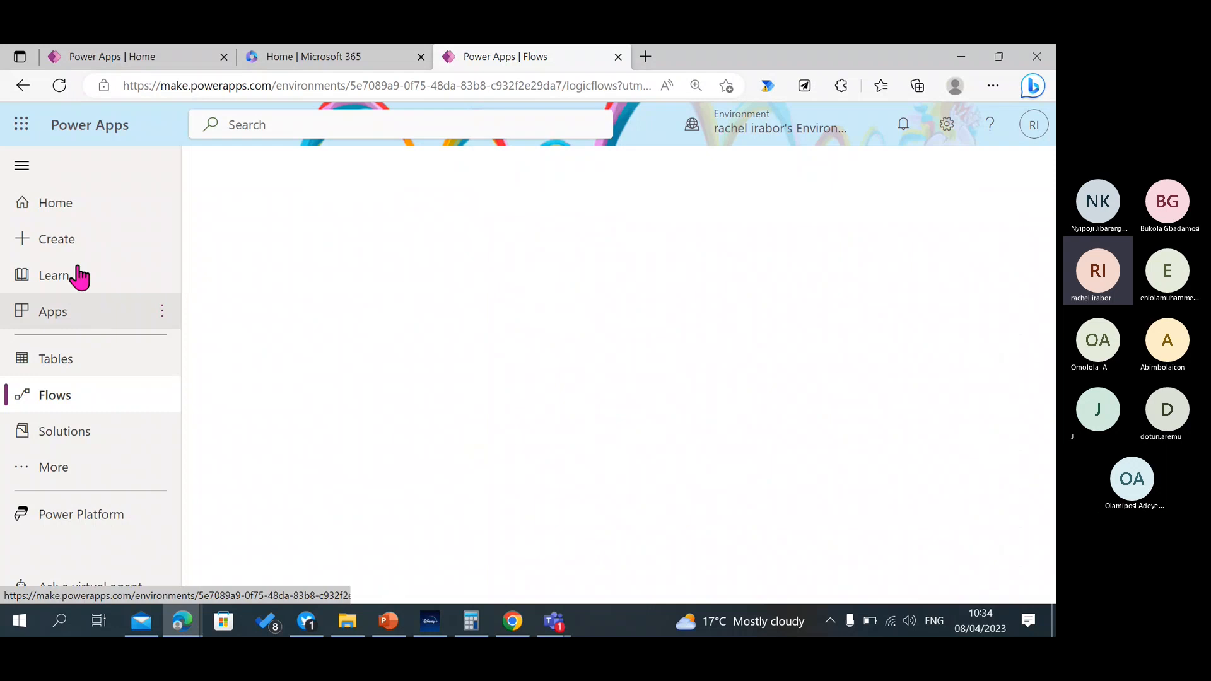
click(71, 243)
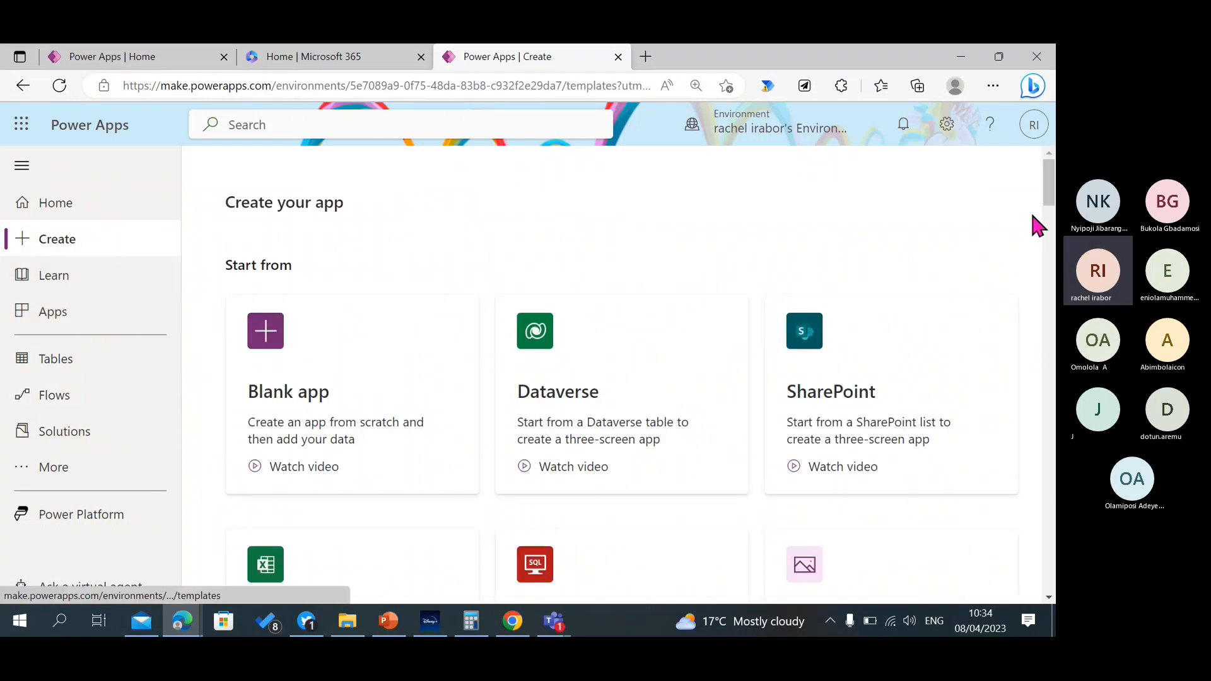
scroll(611, 378, down, 1)
scroll(611, 379, up, 1)
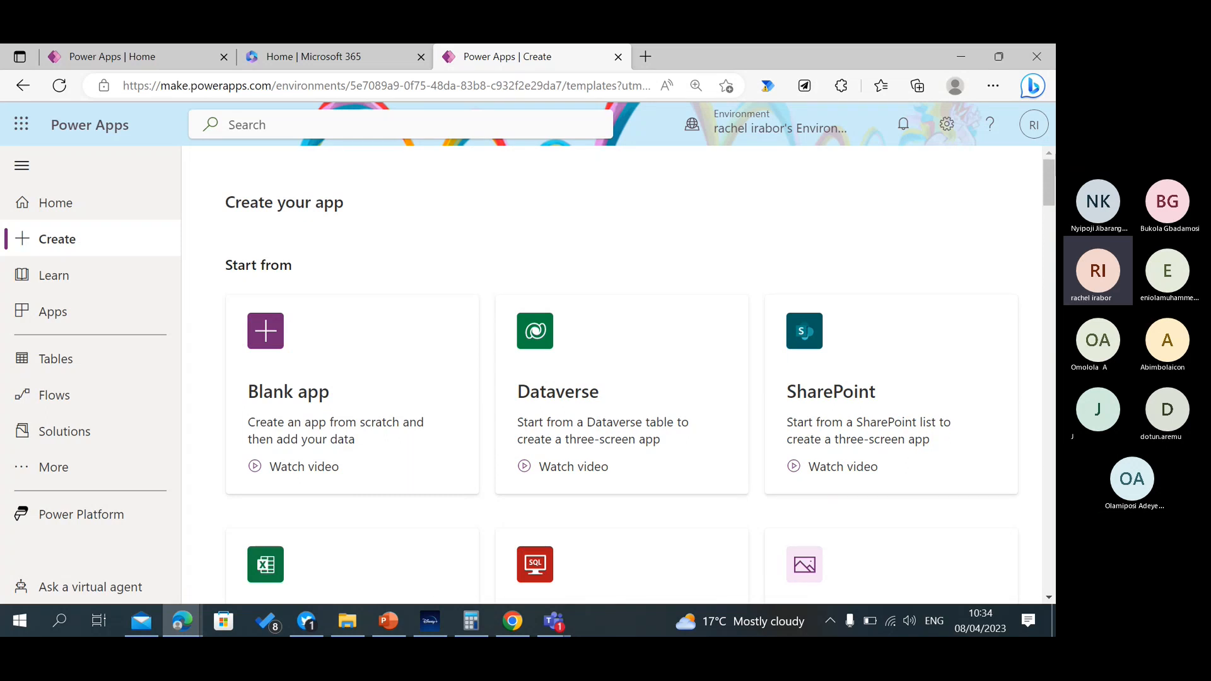
Switch to the Microsoft Learn unit "Build a canvas app", read its Excel-based app instructions, and return to the Power Apps Create page.
click(182, 620)
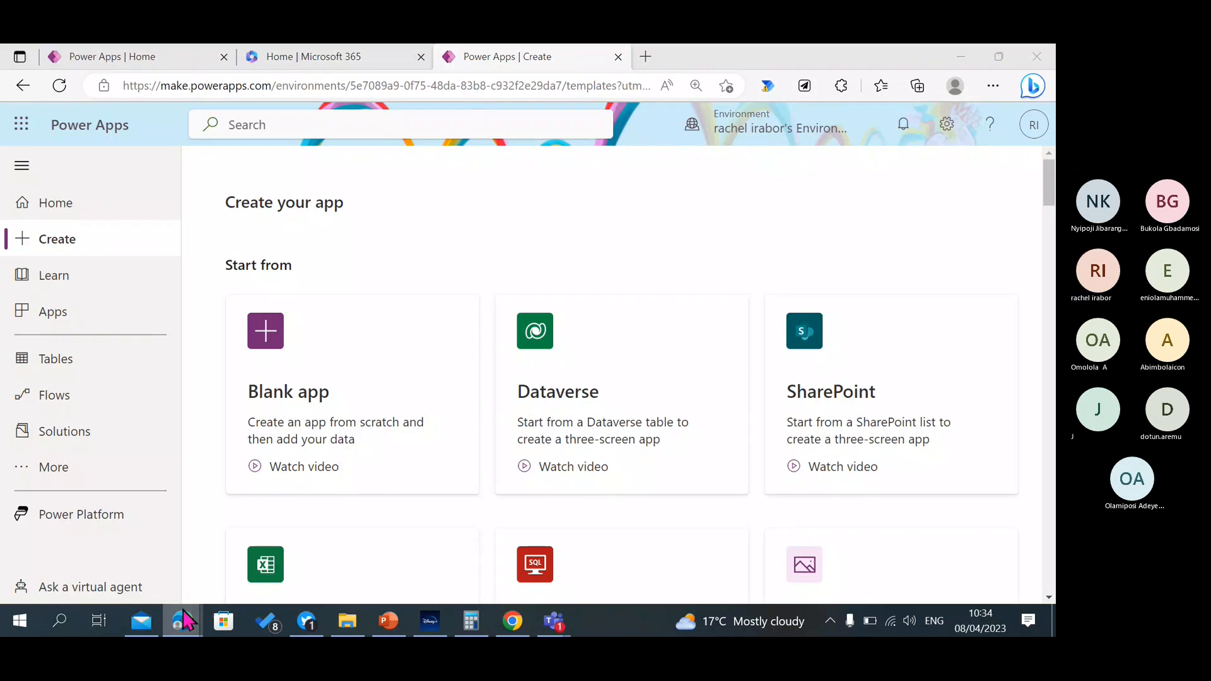
click(142, 554)
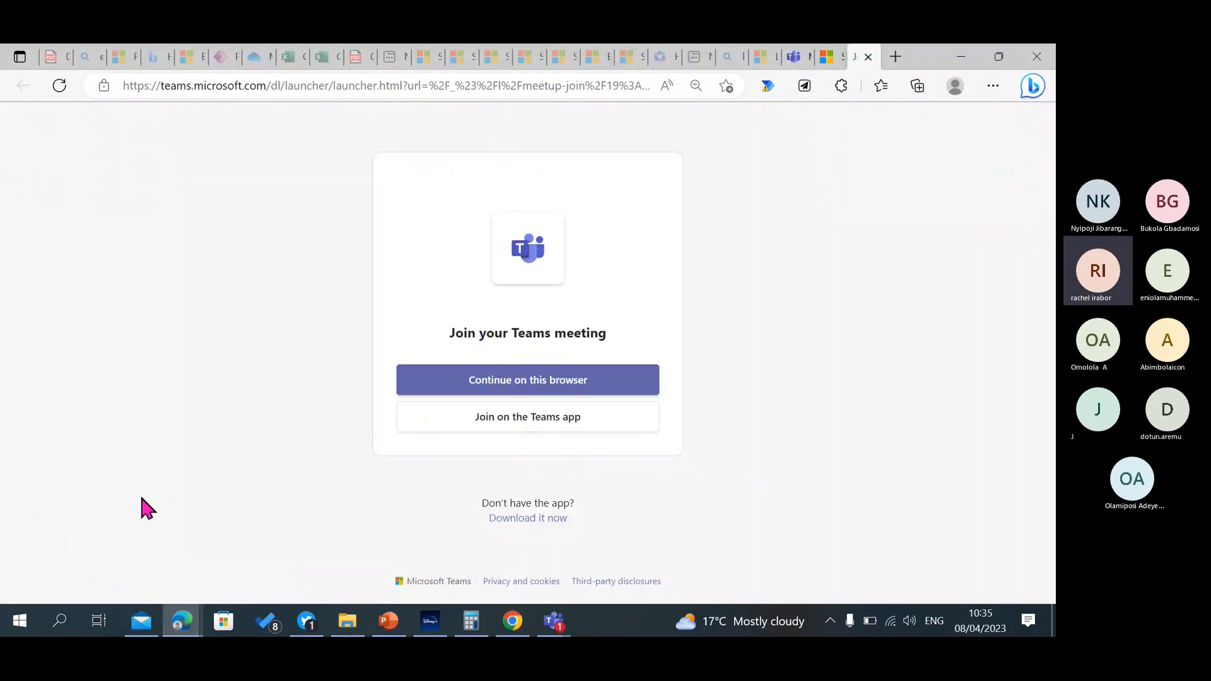
click(189, 56)
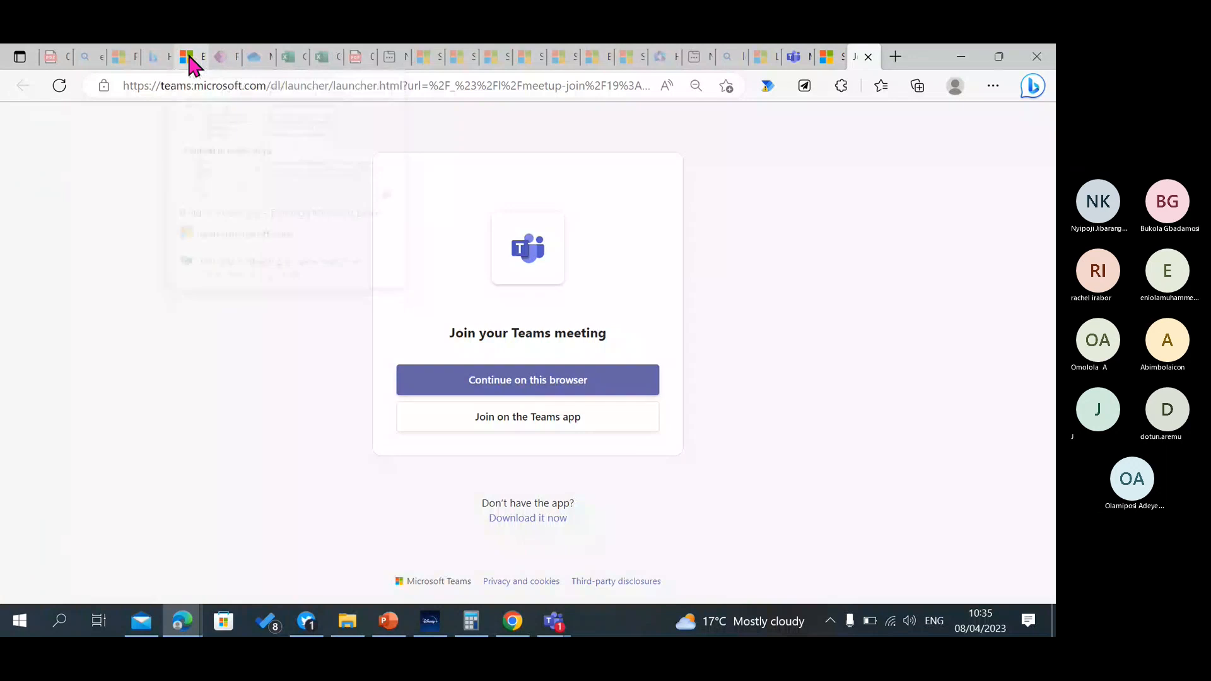
drag(1048, 307, 1048, 130)
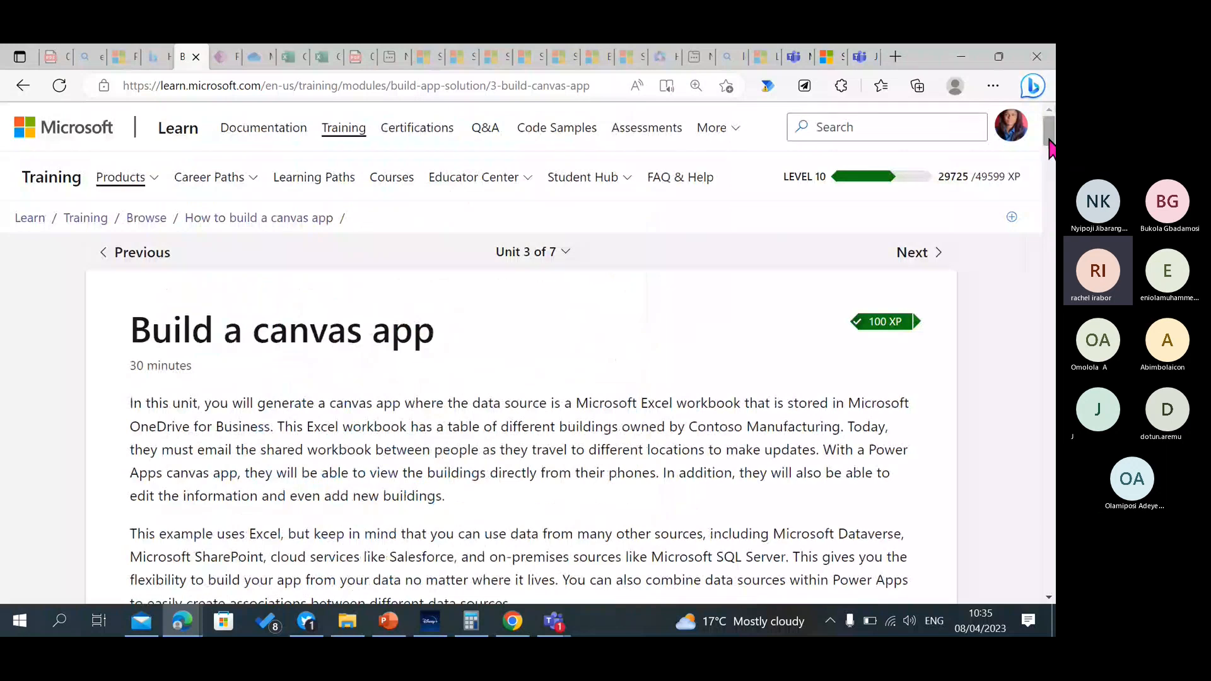
drag(1049, 140, 1049, 193)
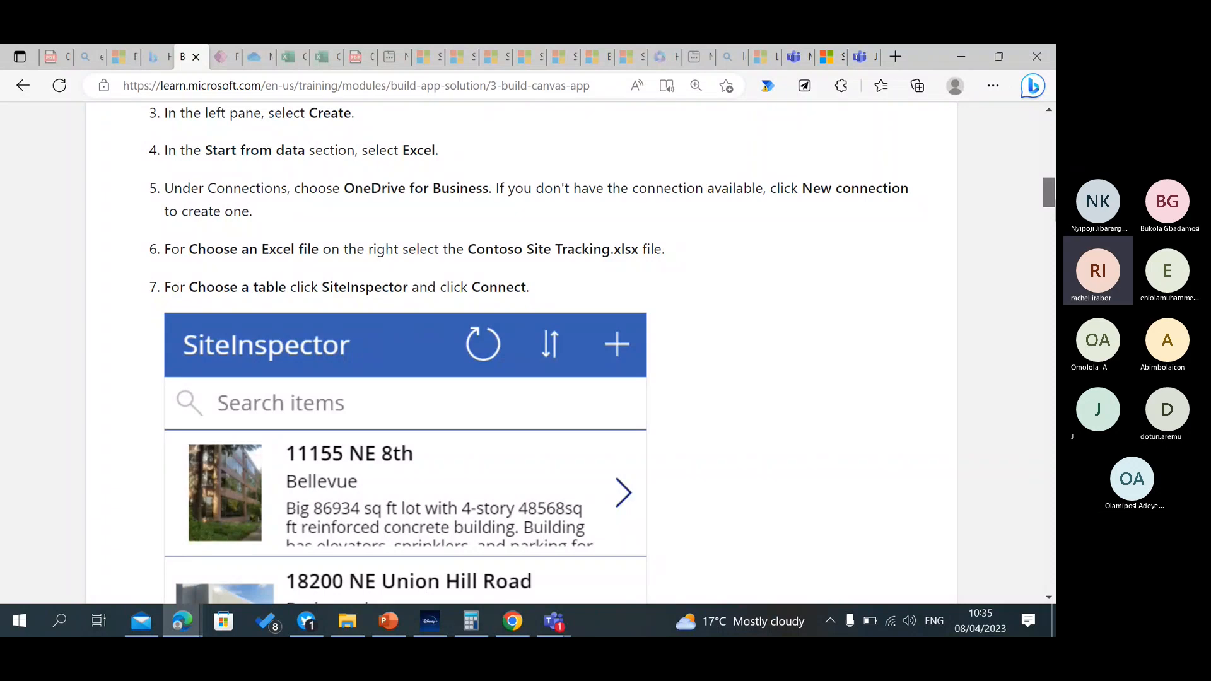
drag(1049, 192, 1049, 123)
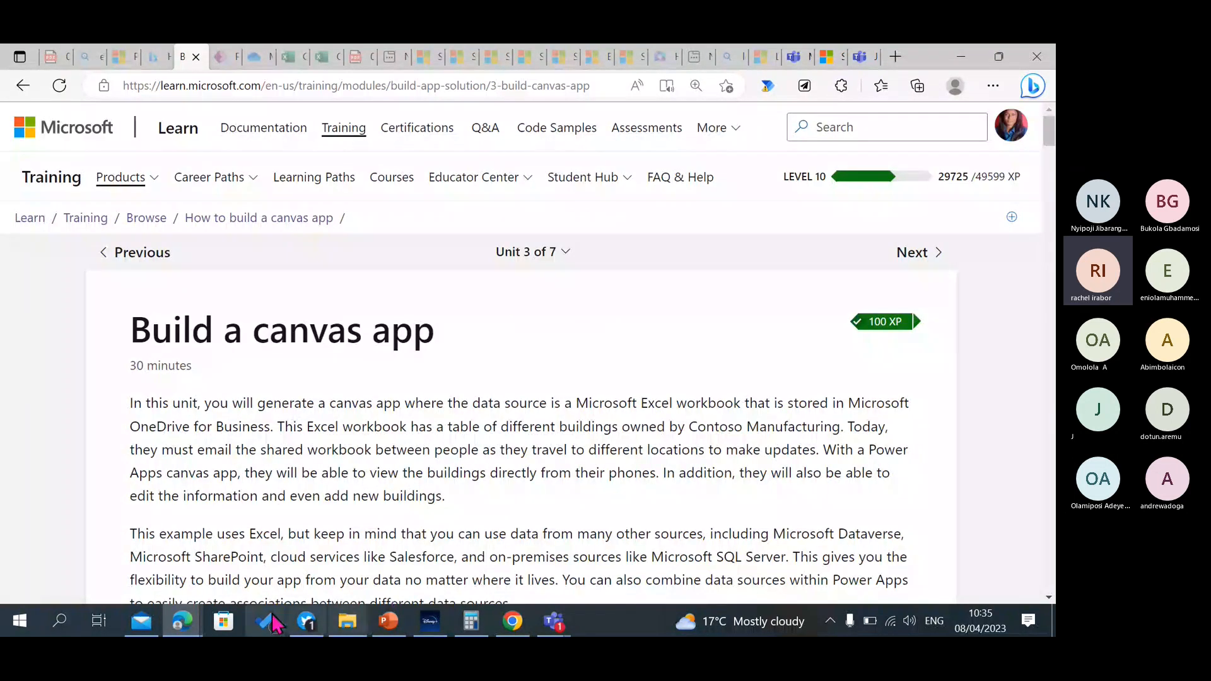
click(190, 617)
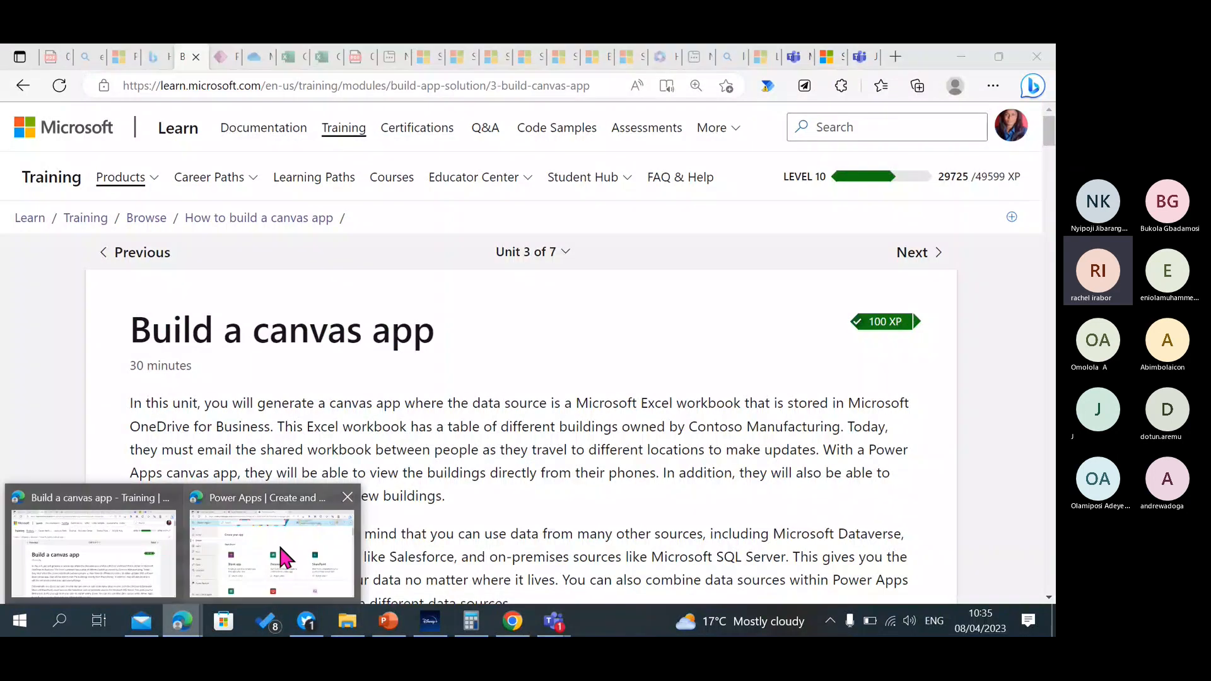
click(281, 558)
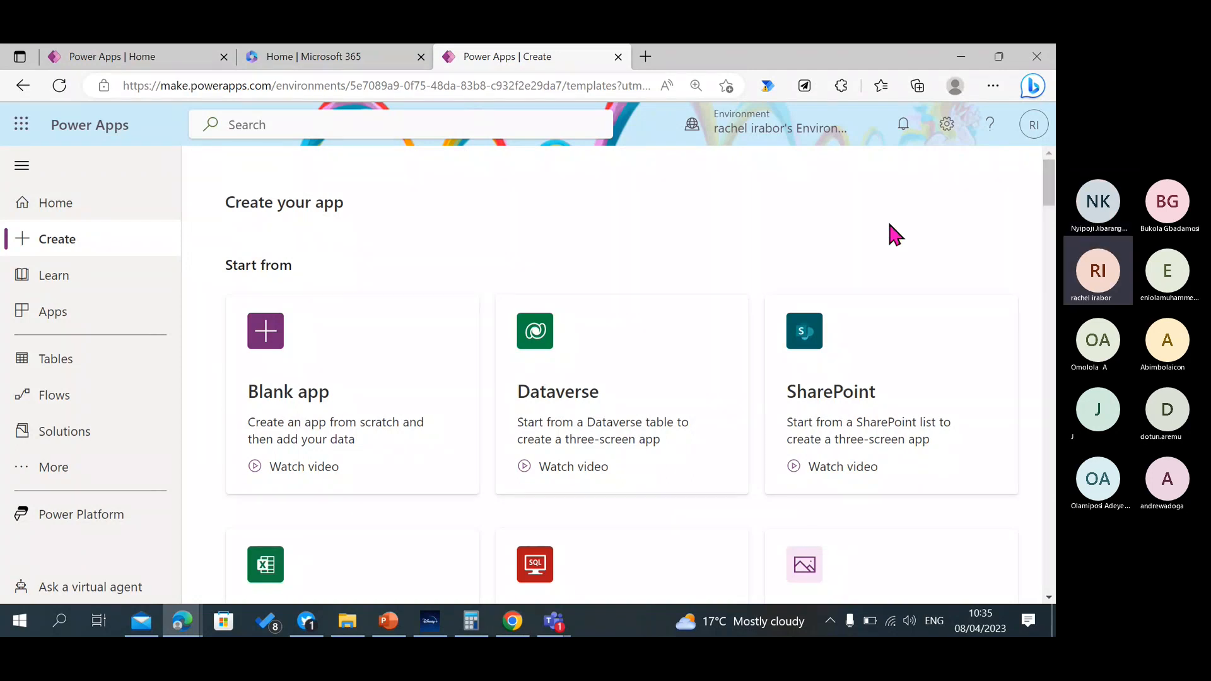
Back out of the Dataverse starting point and start a three-screen app from an Excel file instead.
click(606, 378)
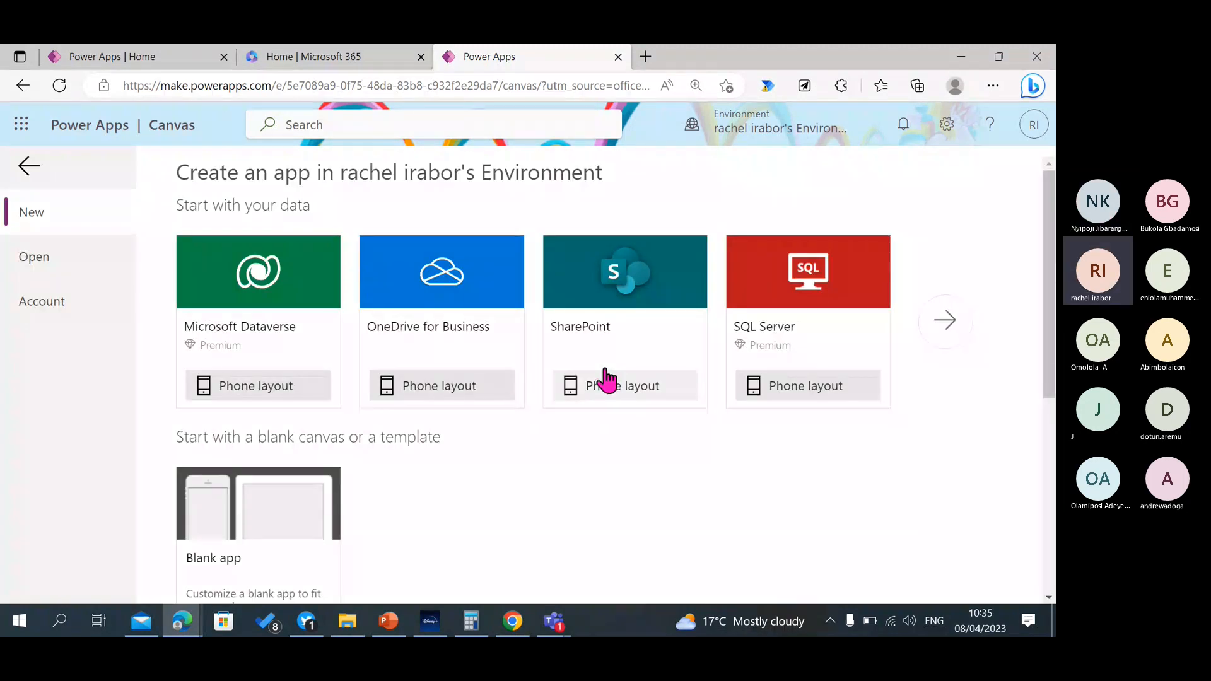
click(30, 169)
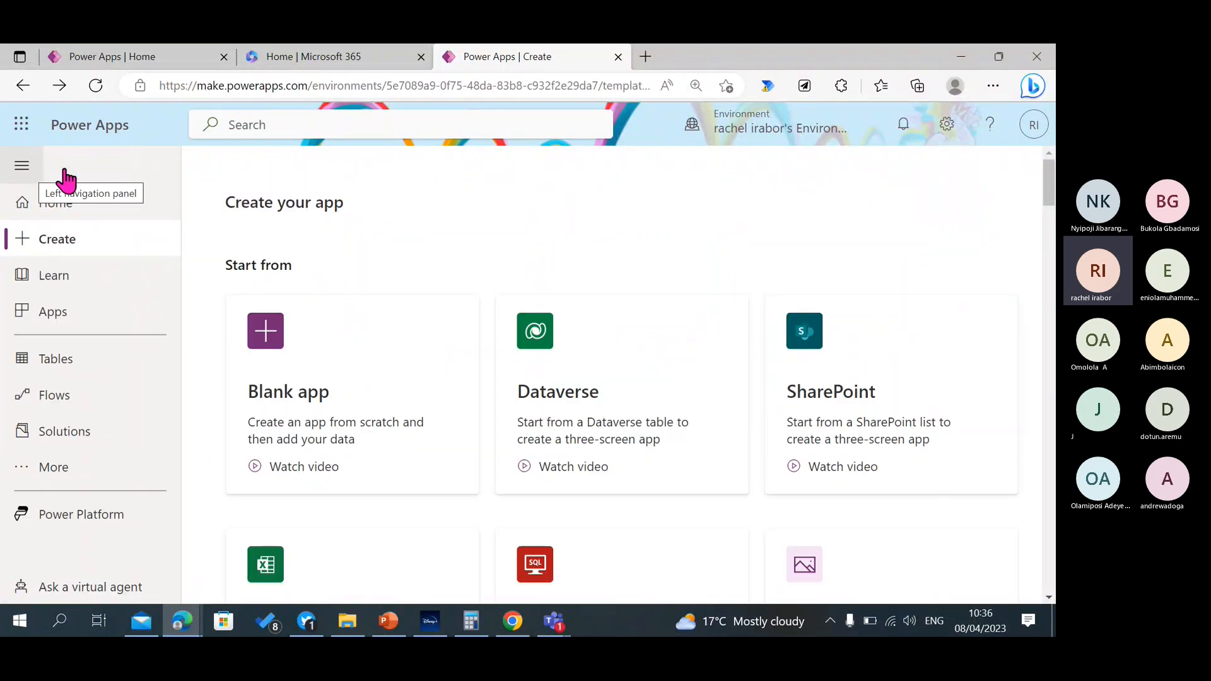
drag(1049, 196, 1052, 237)
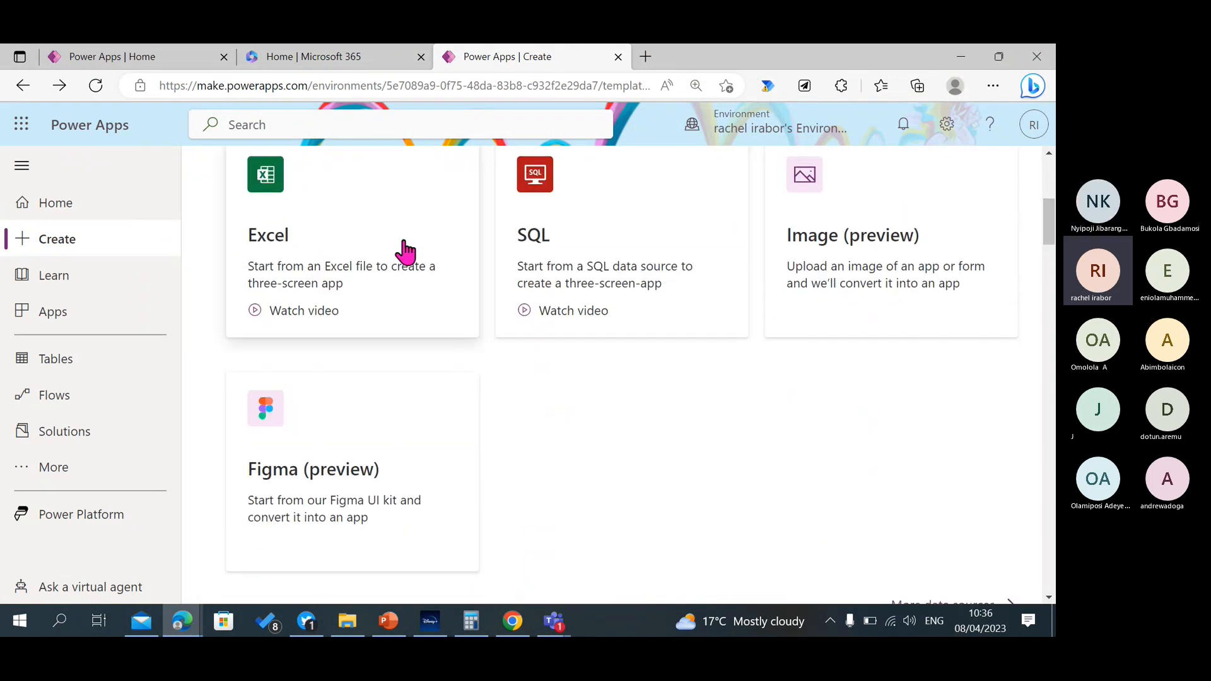
click(378, 262)
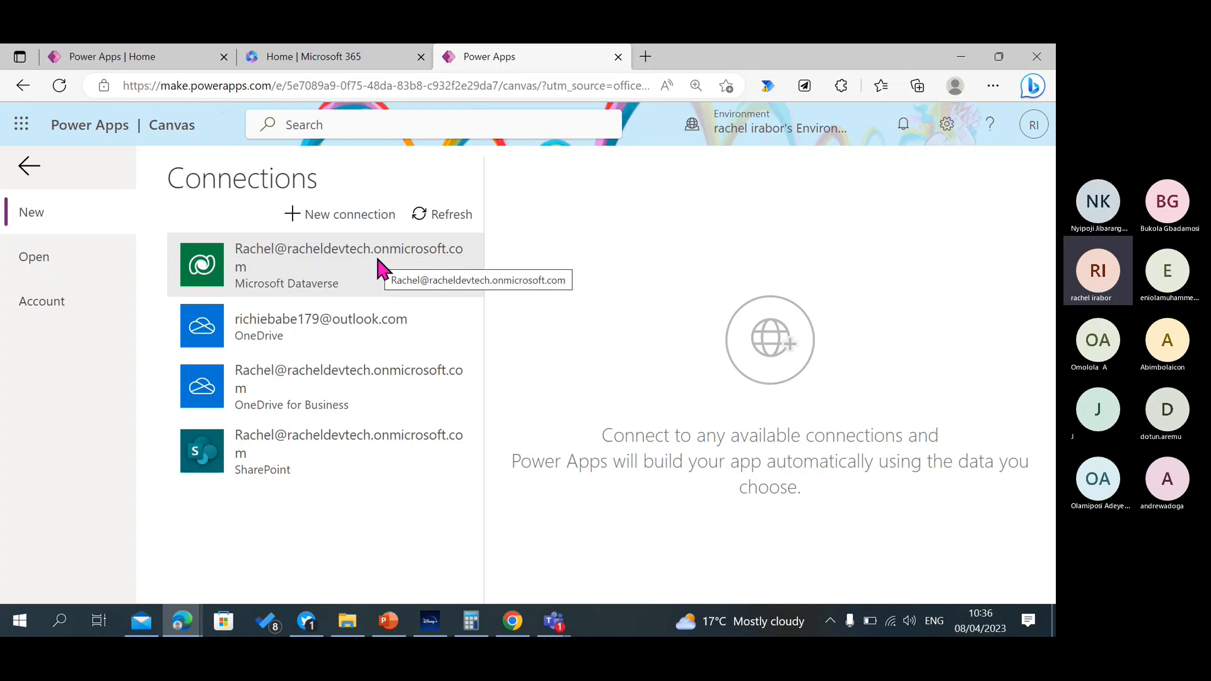
Create a new OneDrive for Business connection, choosing the Windows-connected work account listed first and allowing access.
click(356, 217)
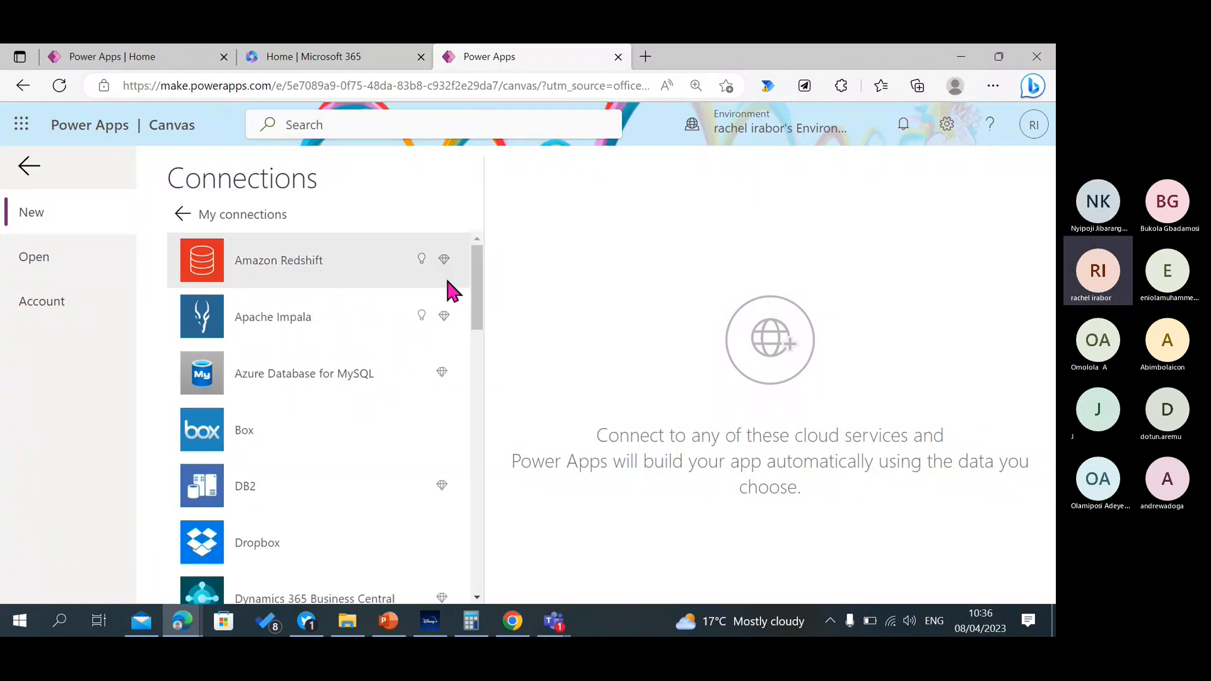
drag(475, 319, 476, 534)
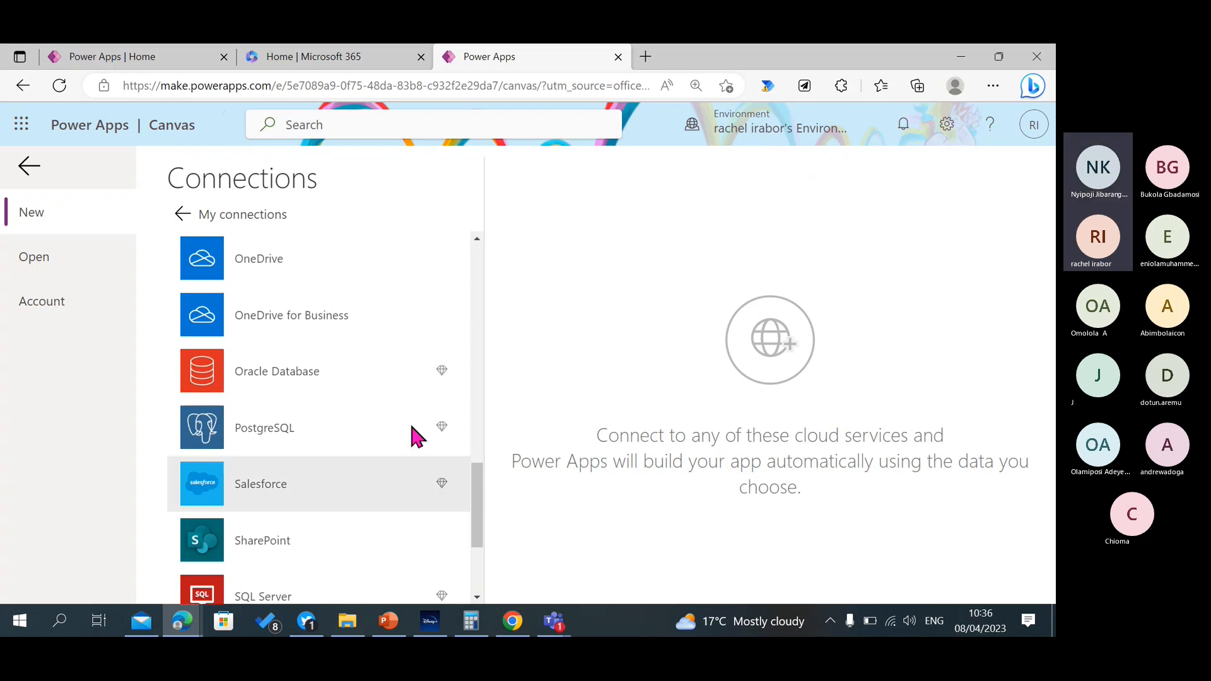
click(356, 330)
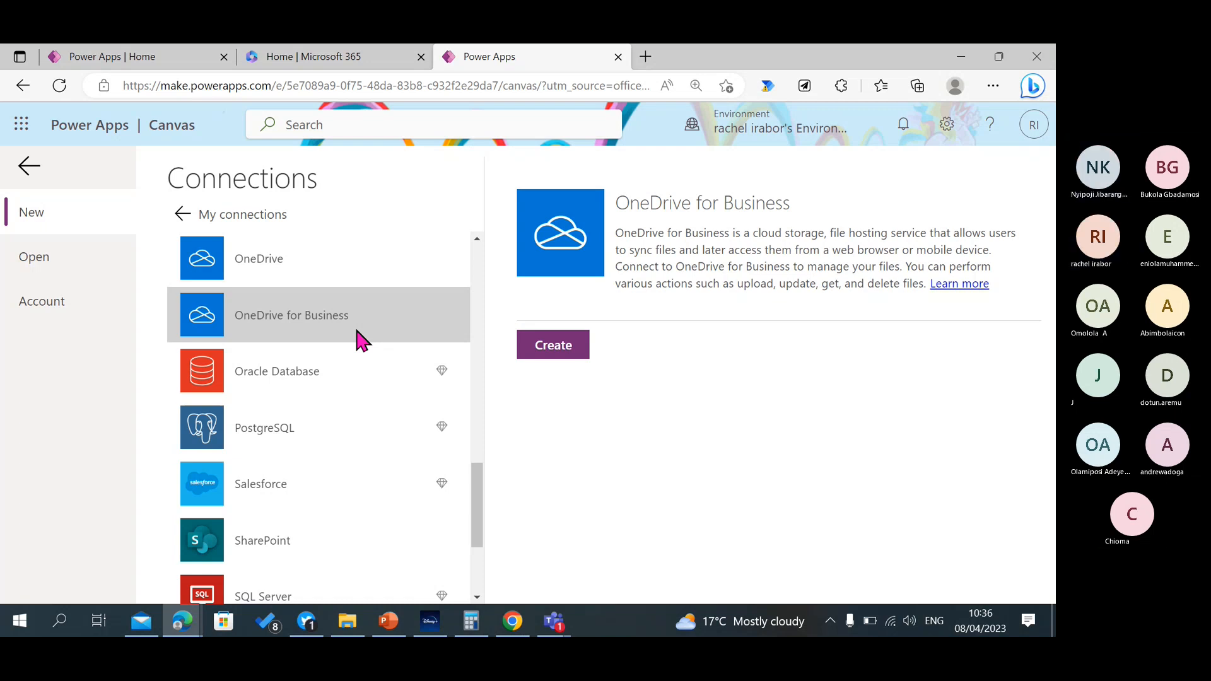
click(568, 347)
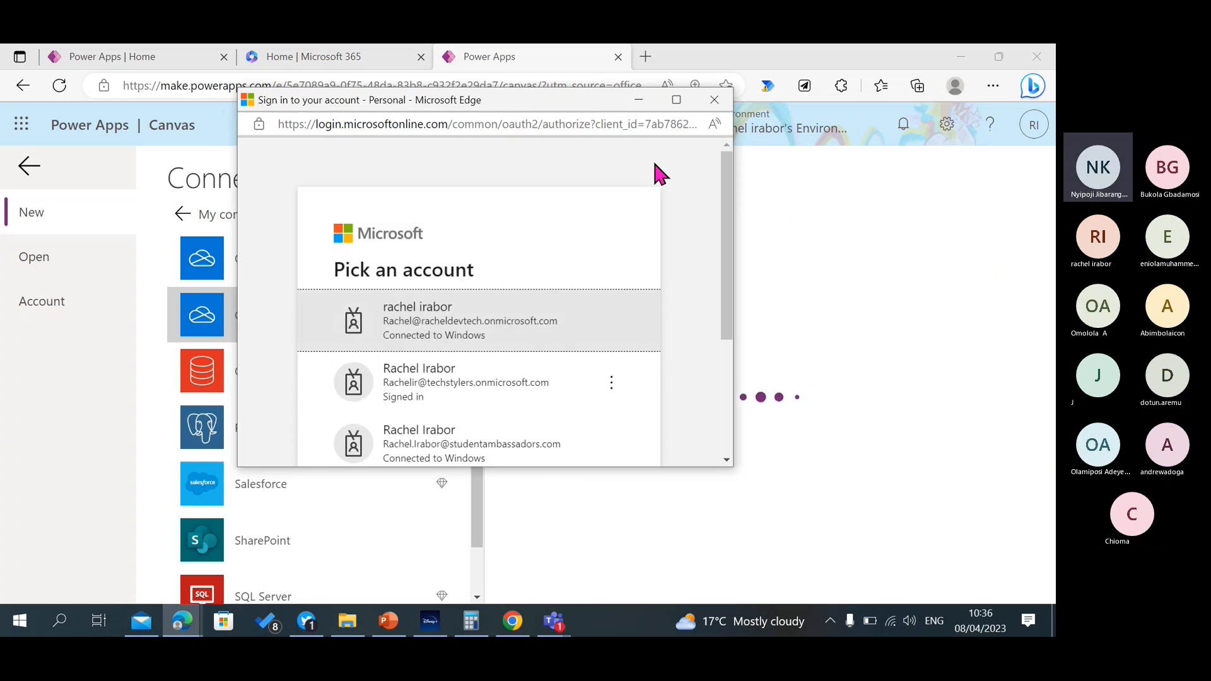
click(551, 346)
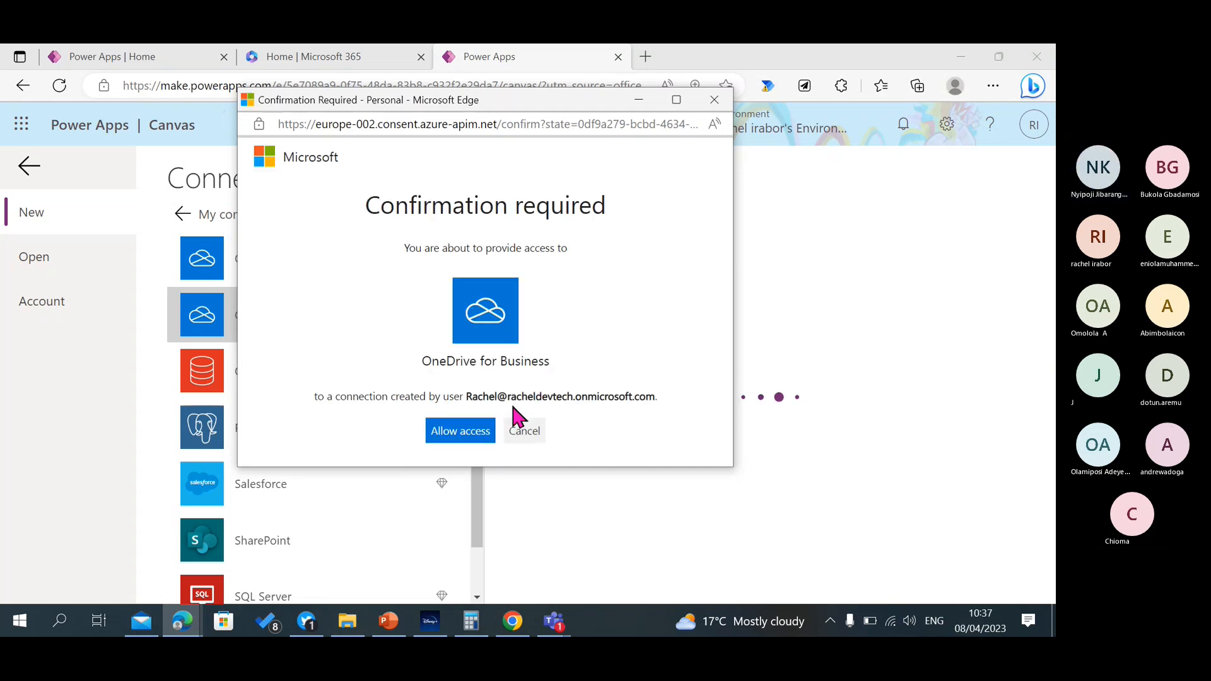
click(466, 434)
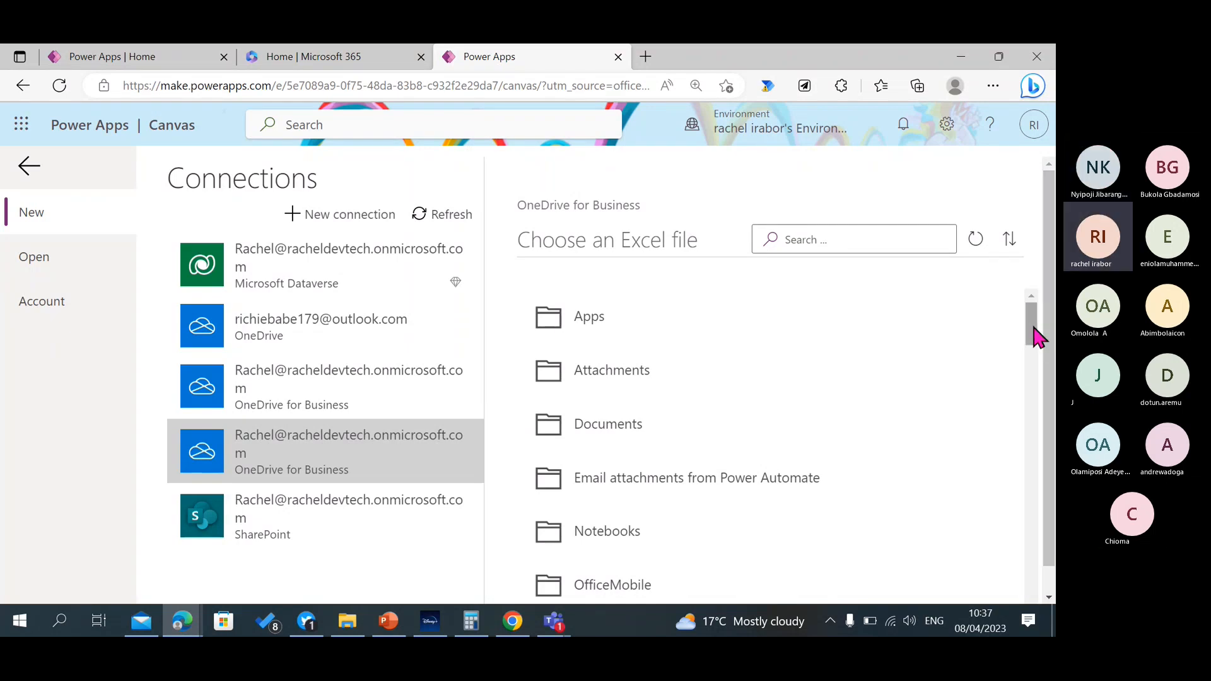
Switch to the Microsoft Learn unit "Build a canvas app", review its "Connect to a data source" procedure, and return to the Power Apps Connections page.
mouse_move(1031, 322)
mouse_down()
mouse_move(1045, 381)
mouse_move(1019, 316)
mouse_up()
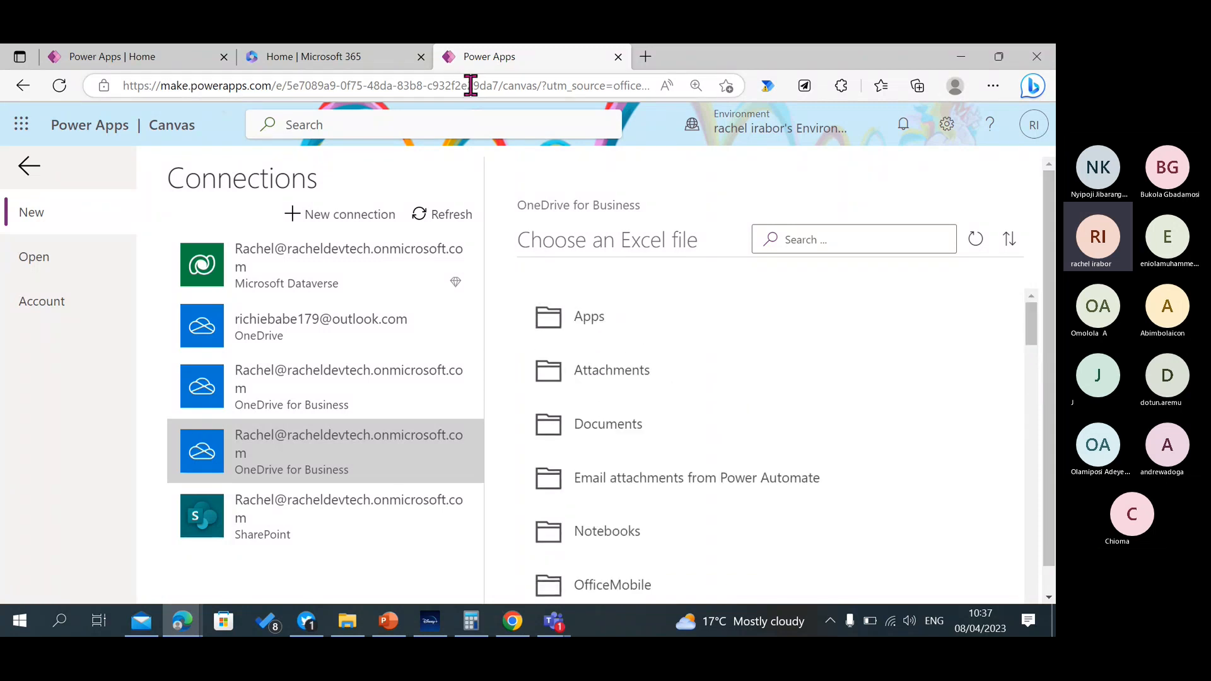
click(182, 634)
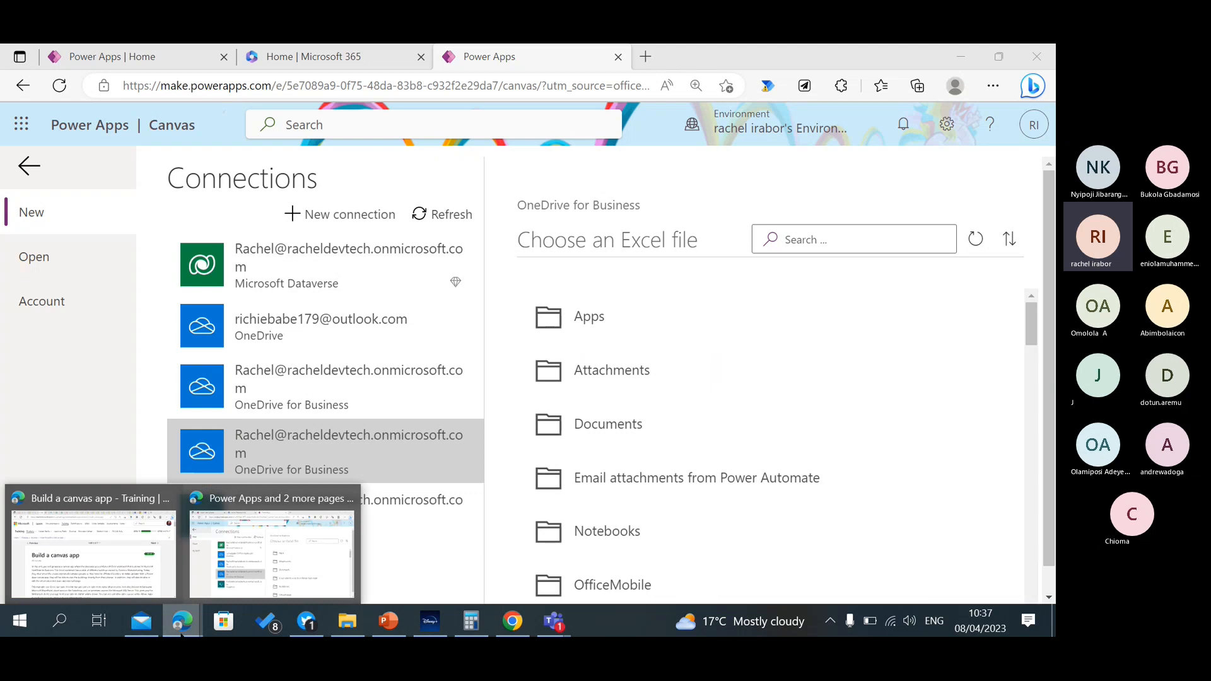
click(140, 579)
scroll(778, 190, down, 5)
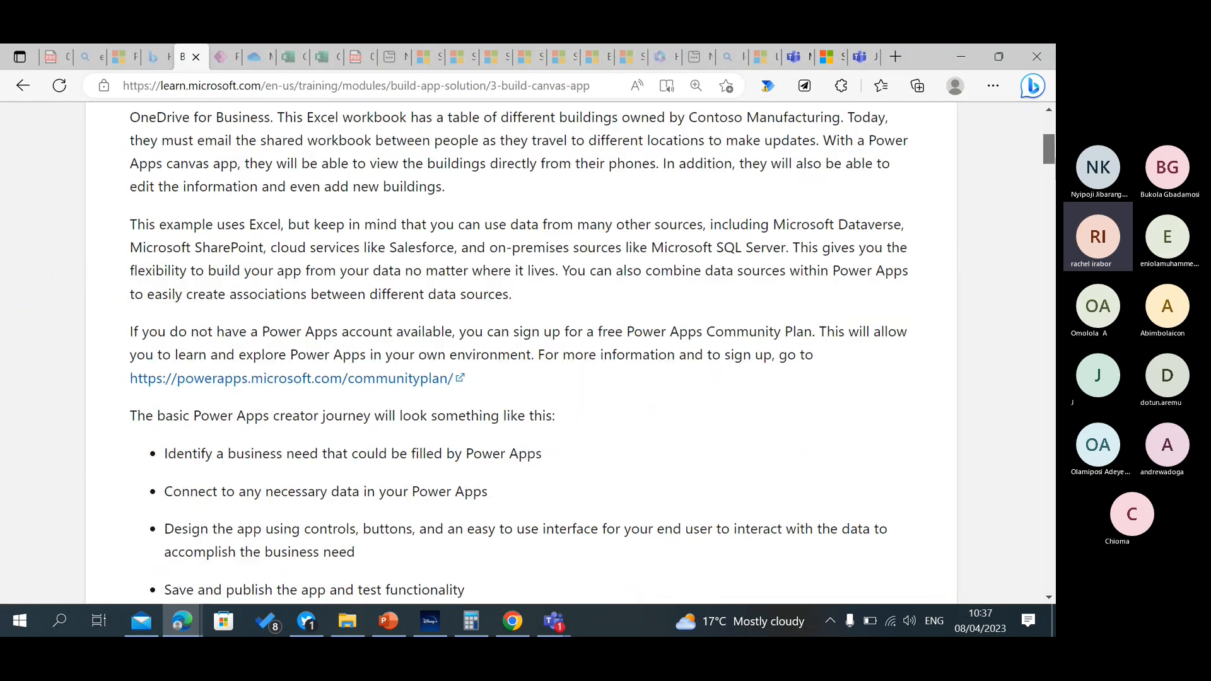
scroll(521, 354, up, 5)
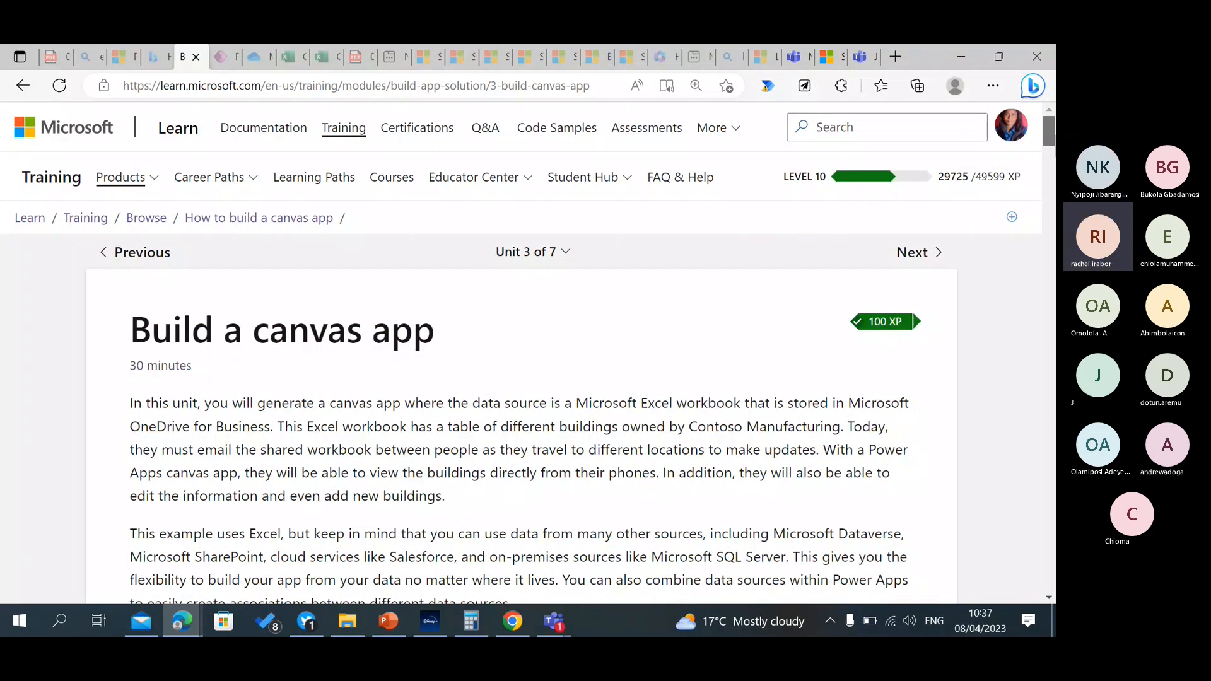
scroll(521, 353, down, 15)
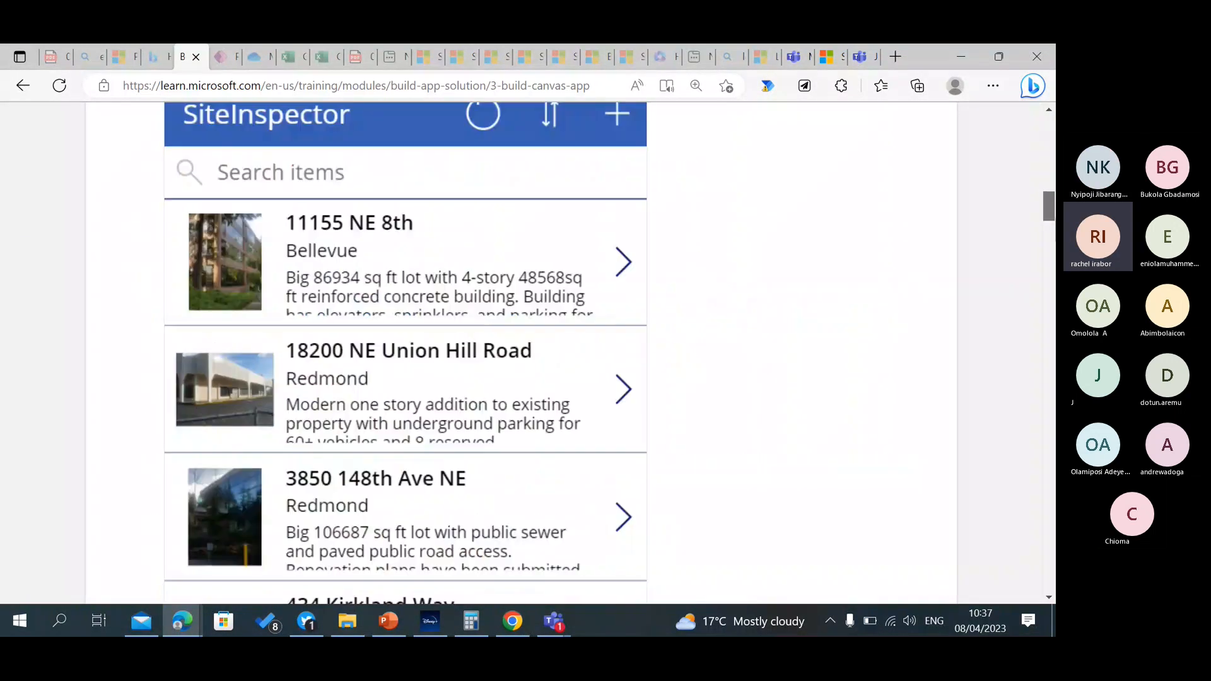
scroll(521, 354, up, 10)
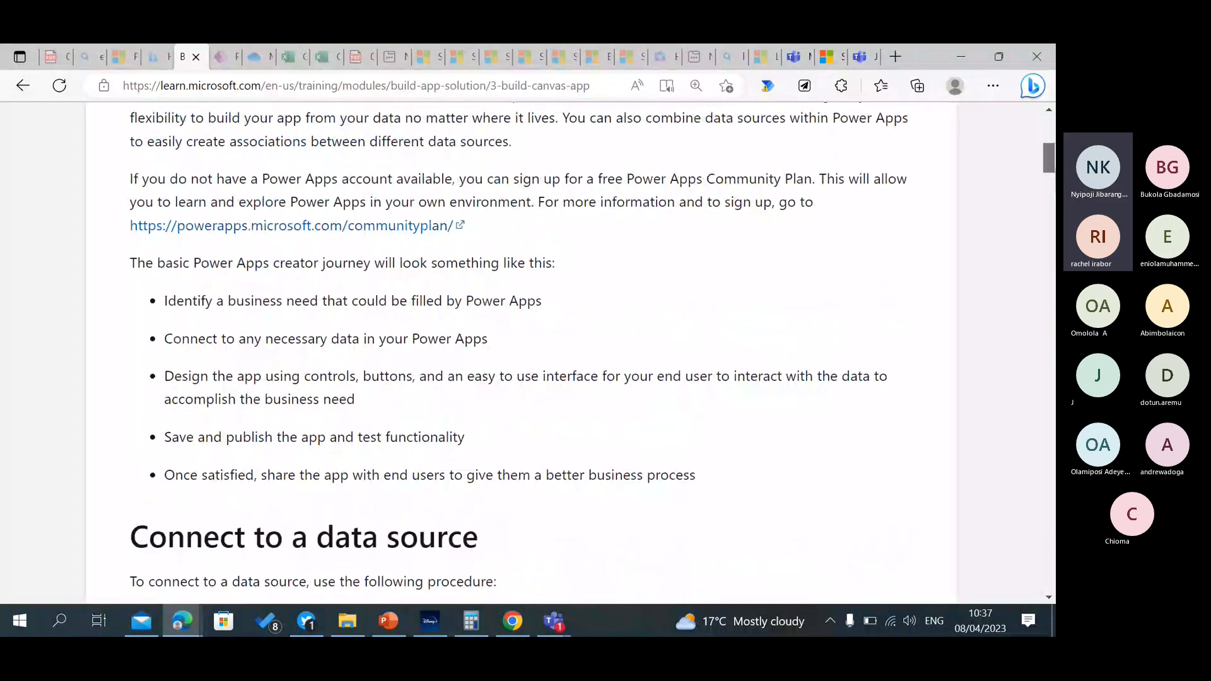
scroll(521, 353, down, 5)
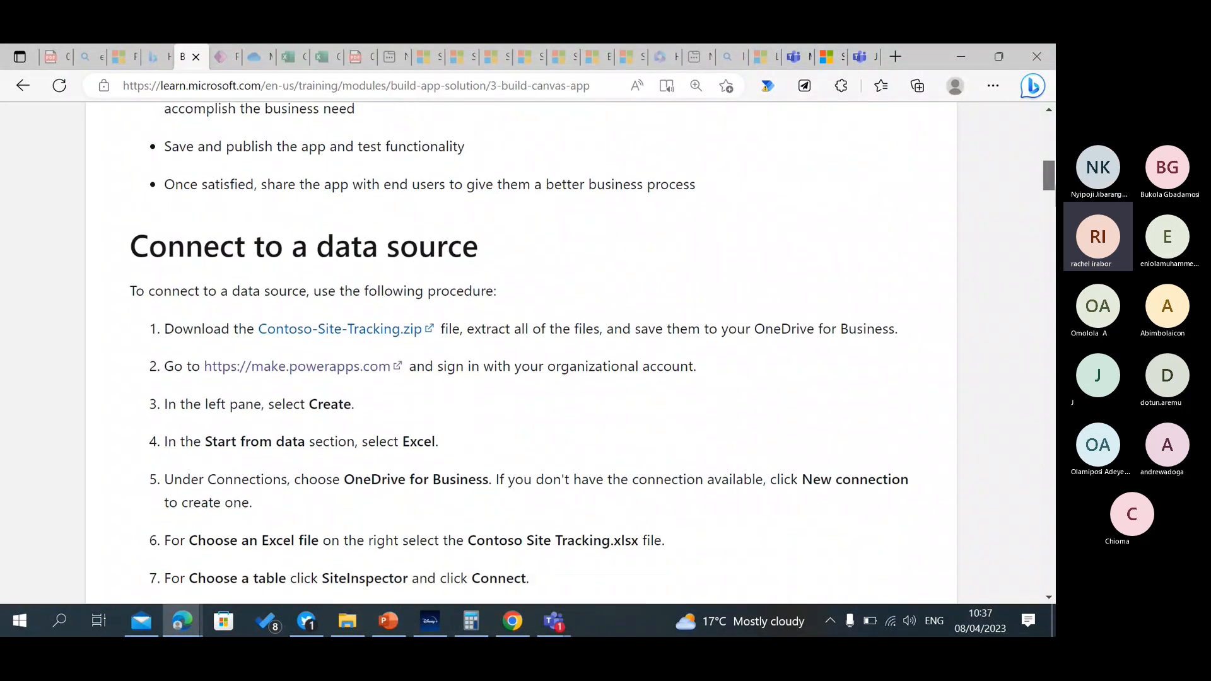
scroll(654, 208, down, 5)
scroll(654, 208, up, 5)
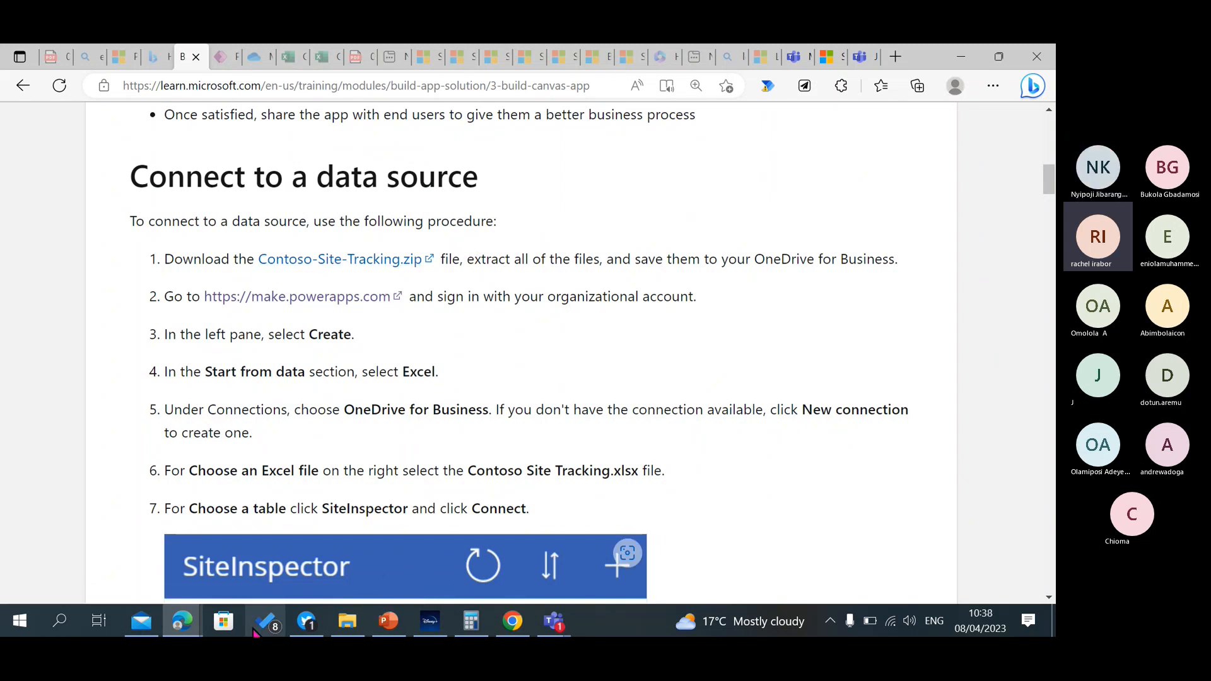
click(183, 624)
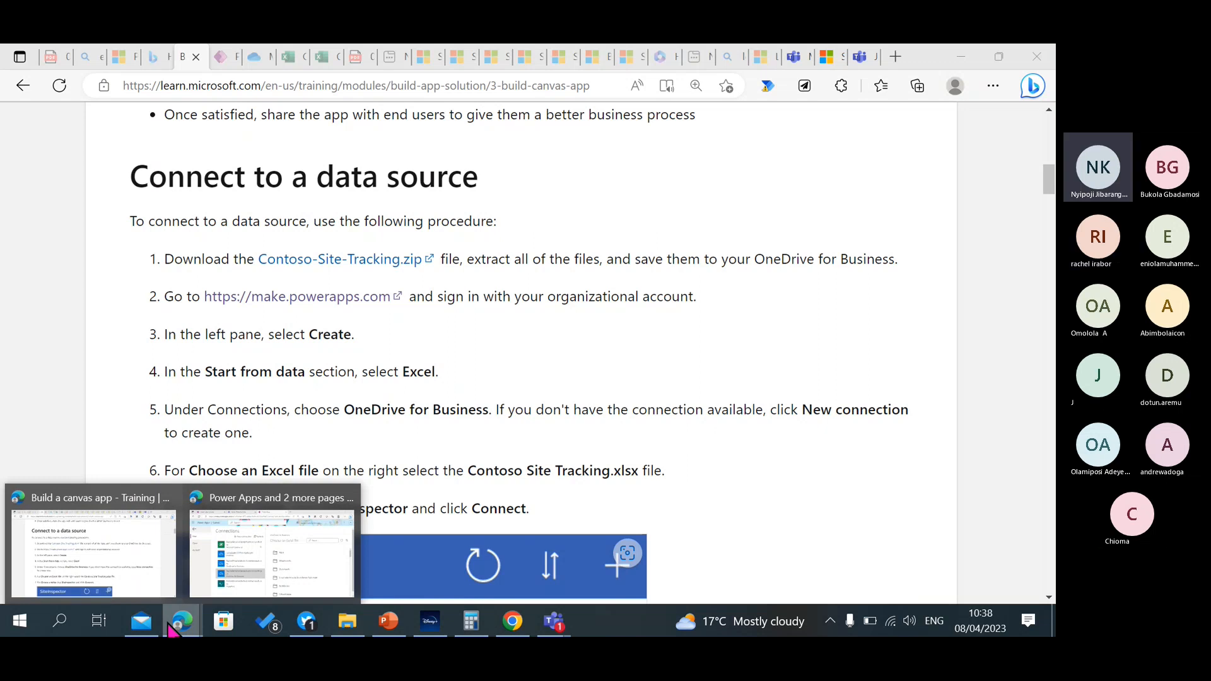
click(242, 574)
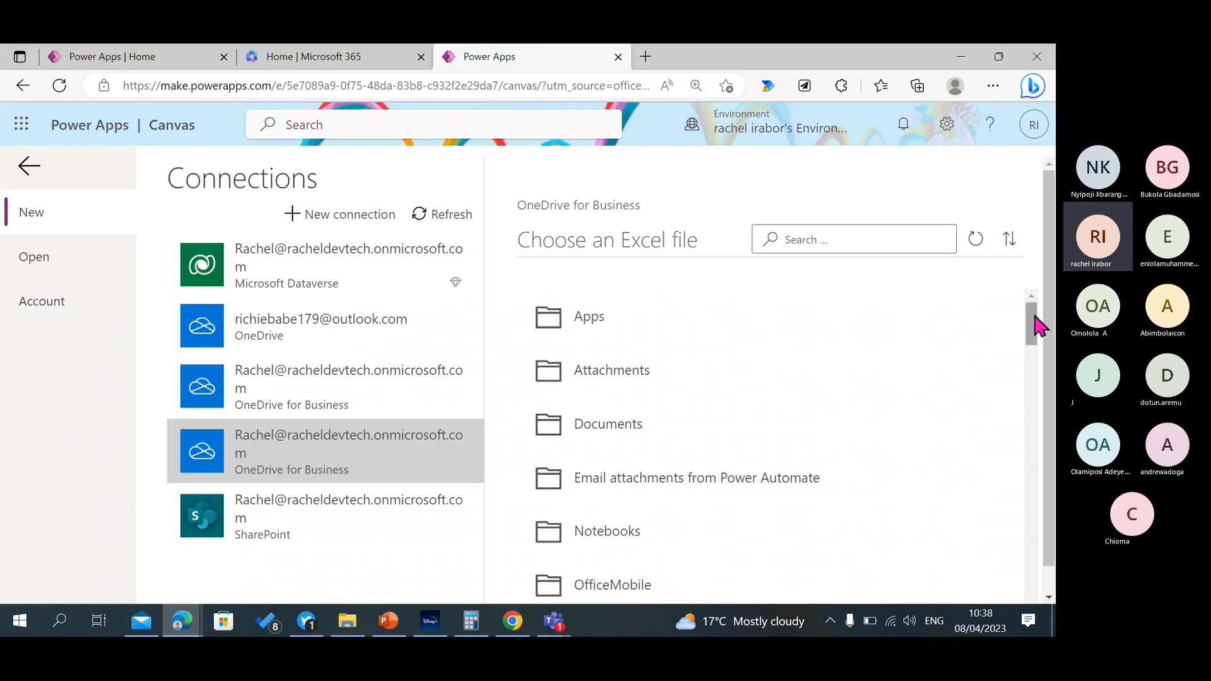
Choose Contoso Site Tracking.xlsx from OneDrive for Business and connect the app to its SiteInspector table.
drag(1034, 316, 1031, 288)
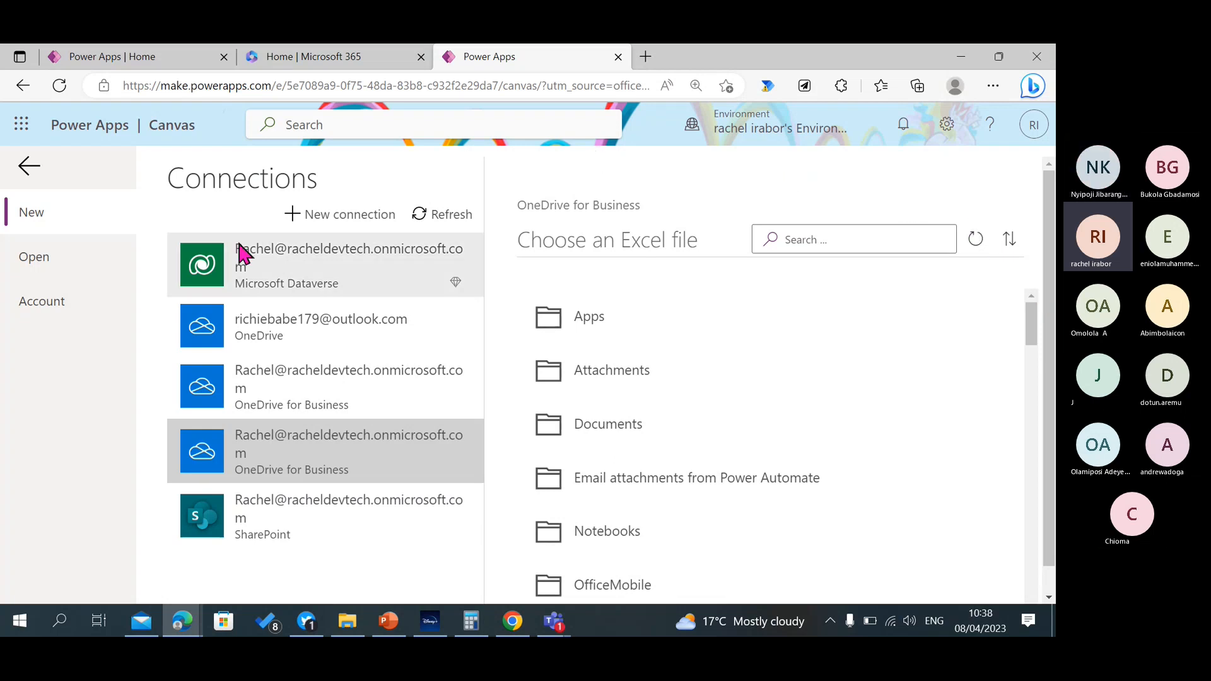
click(28, 128)
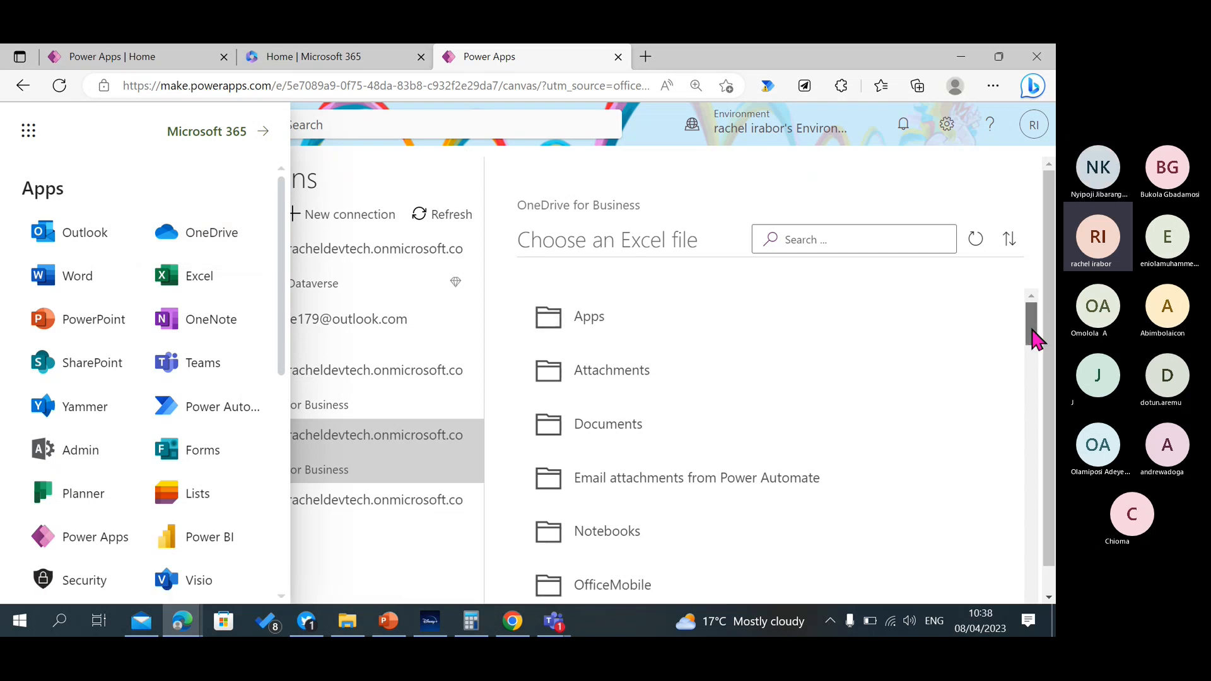
drag(1035, 341, 1050, 485)
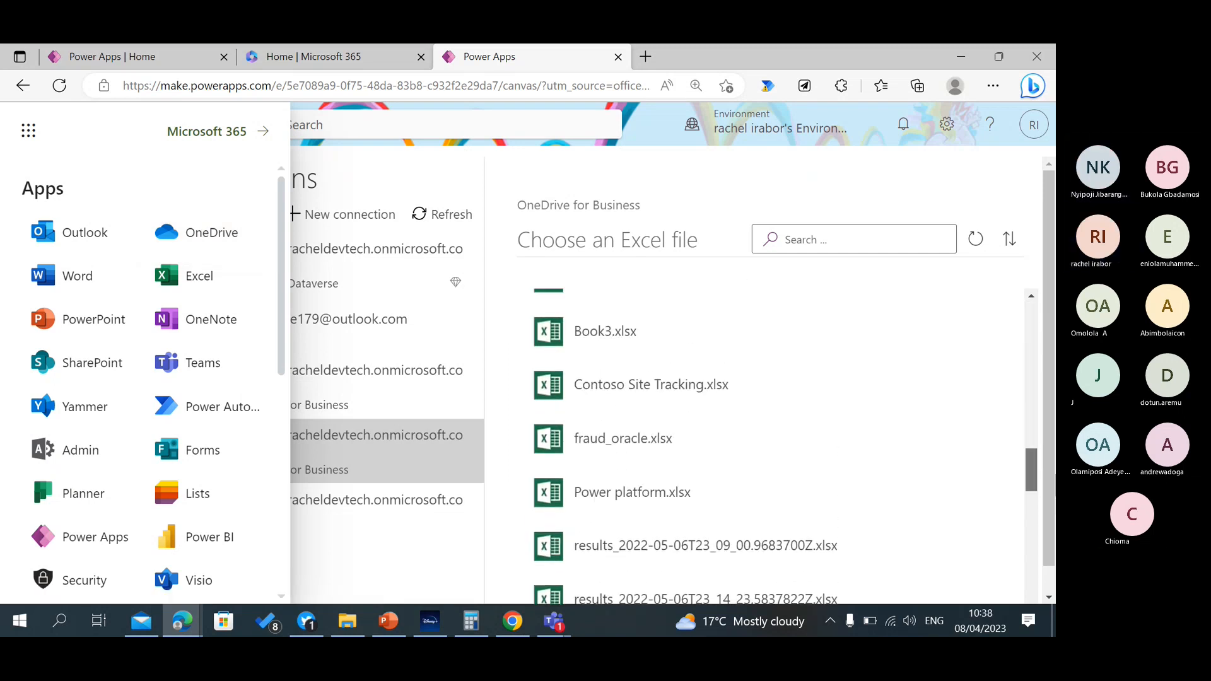
click(723, 402)
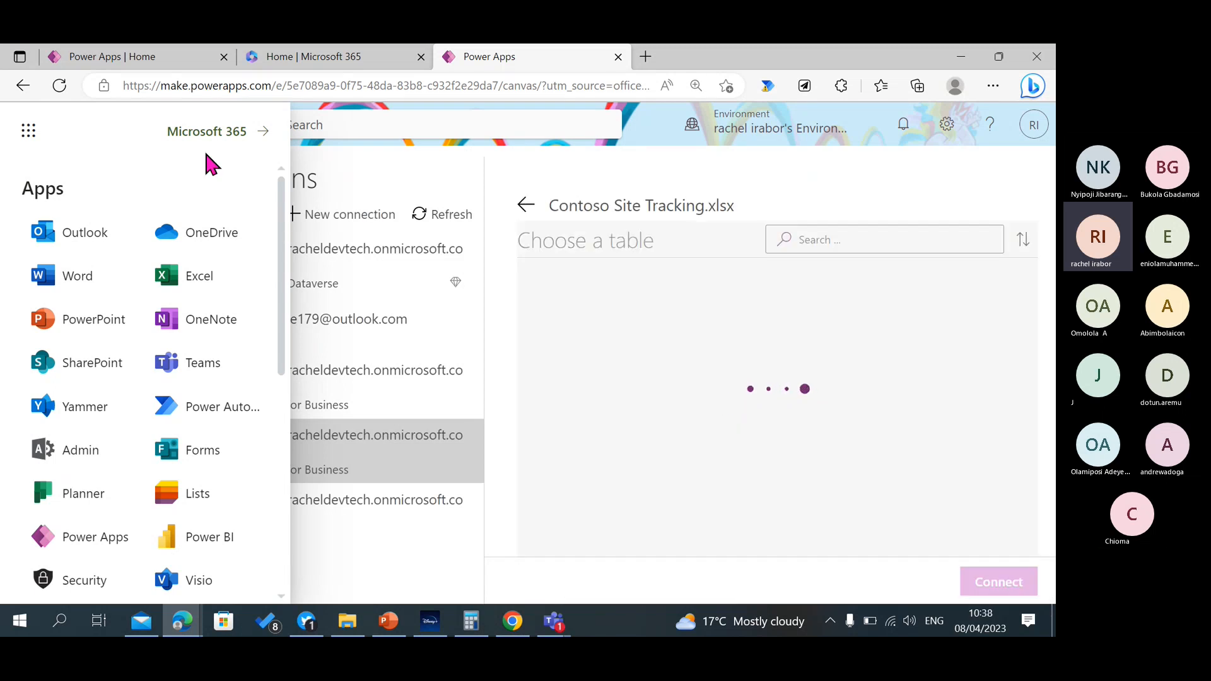
click(20, 139)
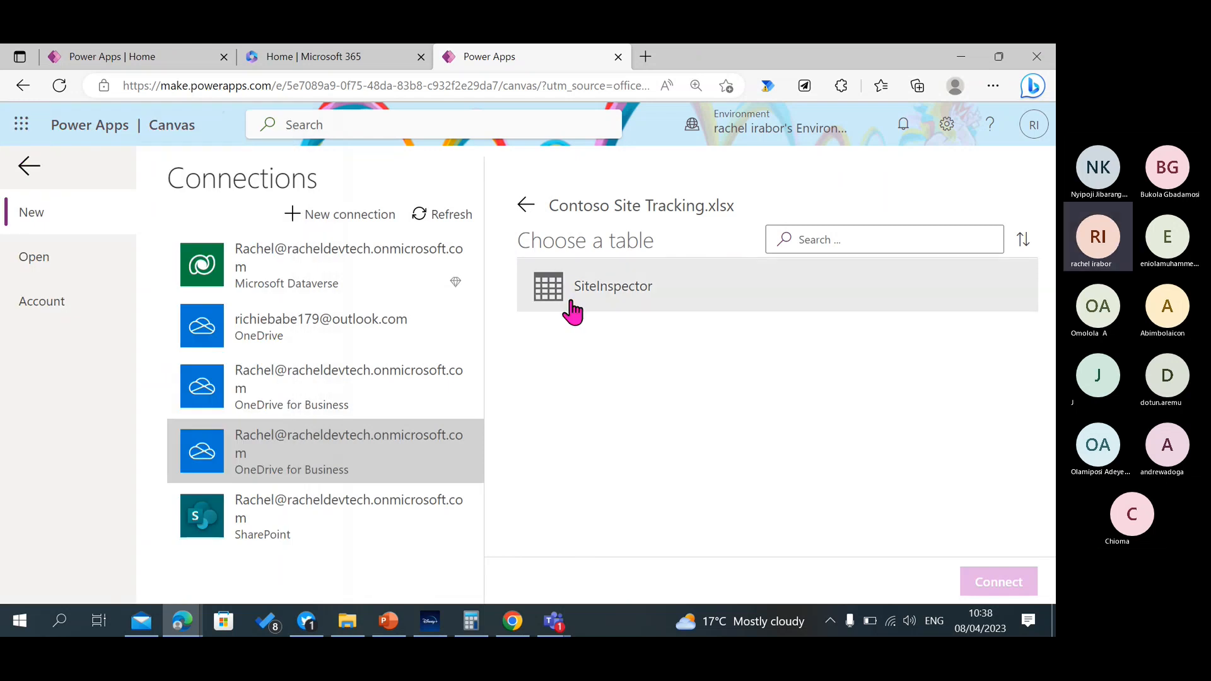
click(631, 290)
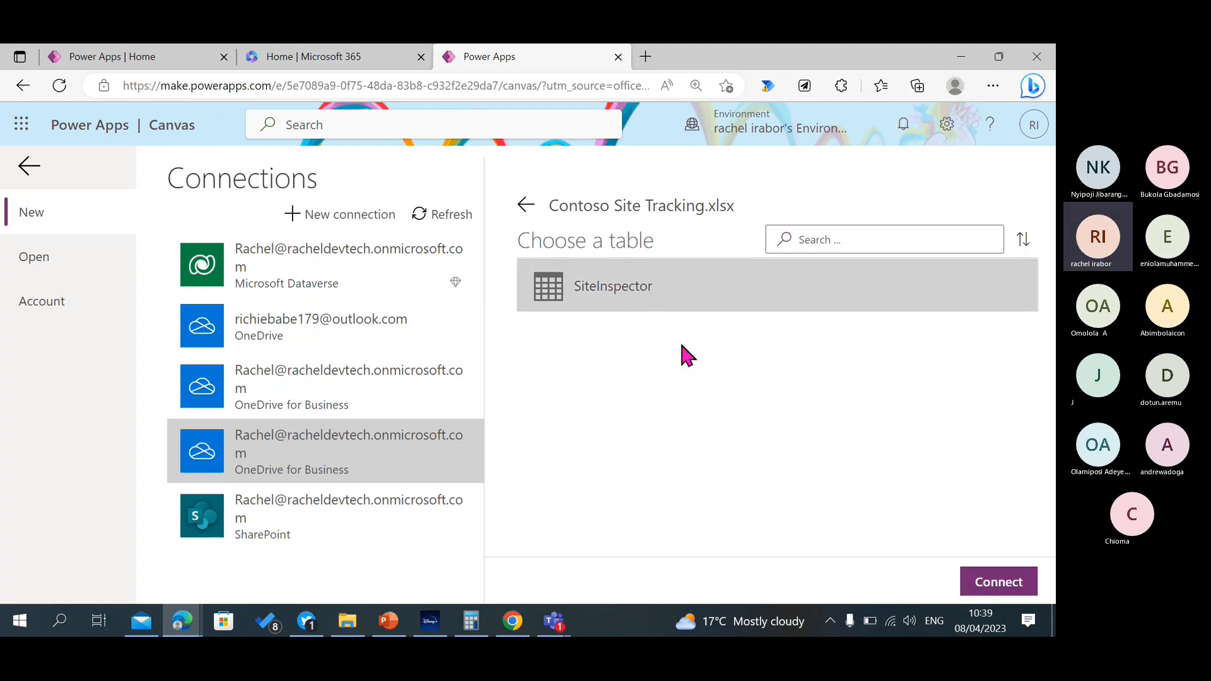
click(1006, 584)
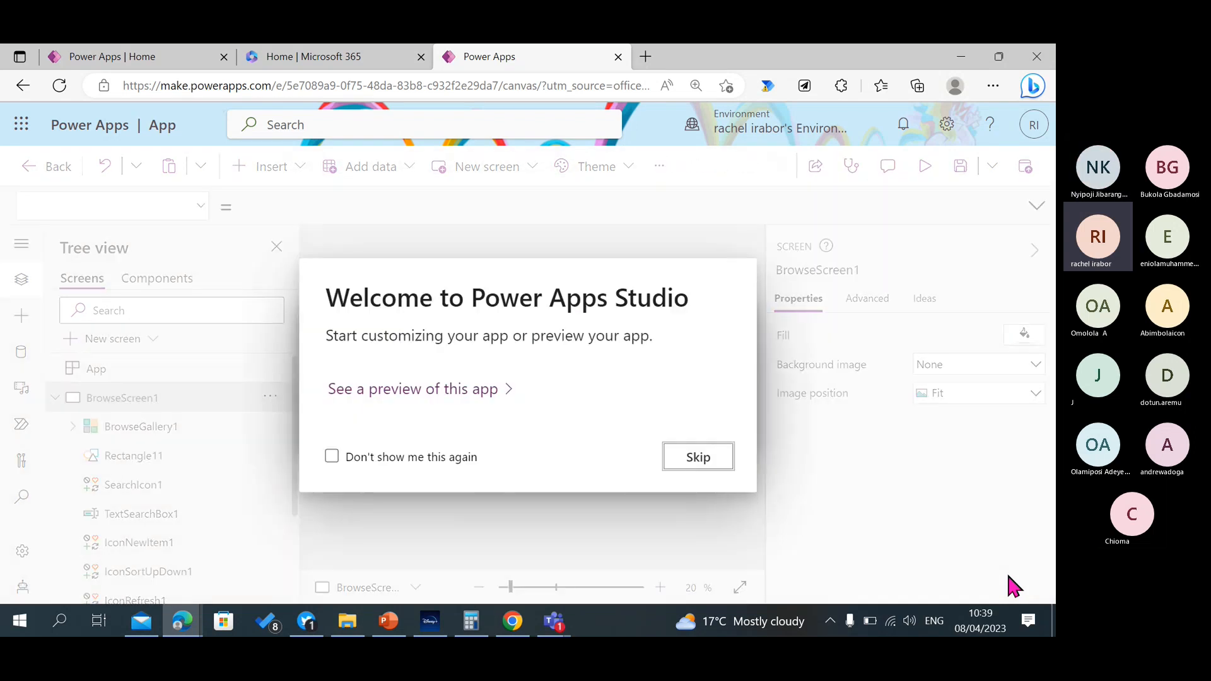
Skip the Studio welcome dialog and preview the app briefly, dismissing the canvas testing tip with "Don't show me this again" selected.
click(711, 457)
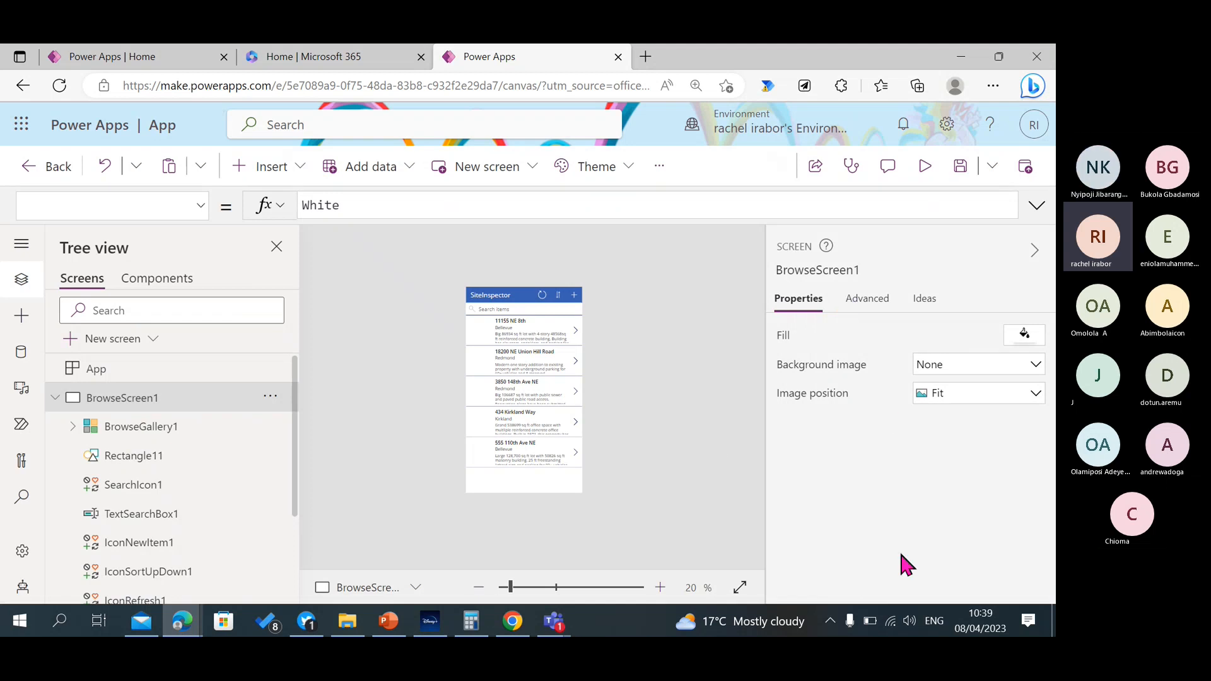
click(660, 587)
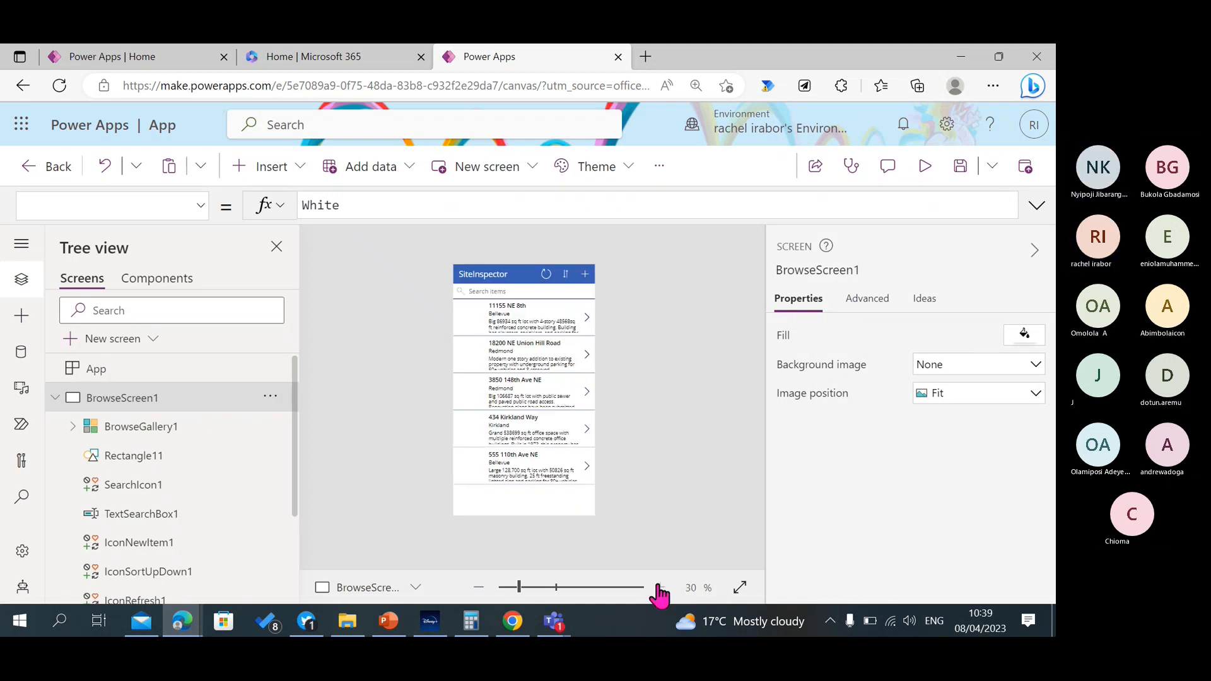
click(660, 587)
click(924, 168)
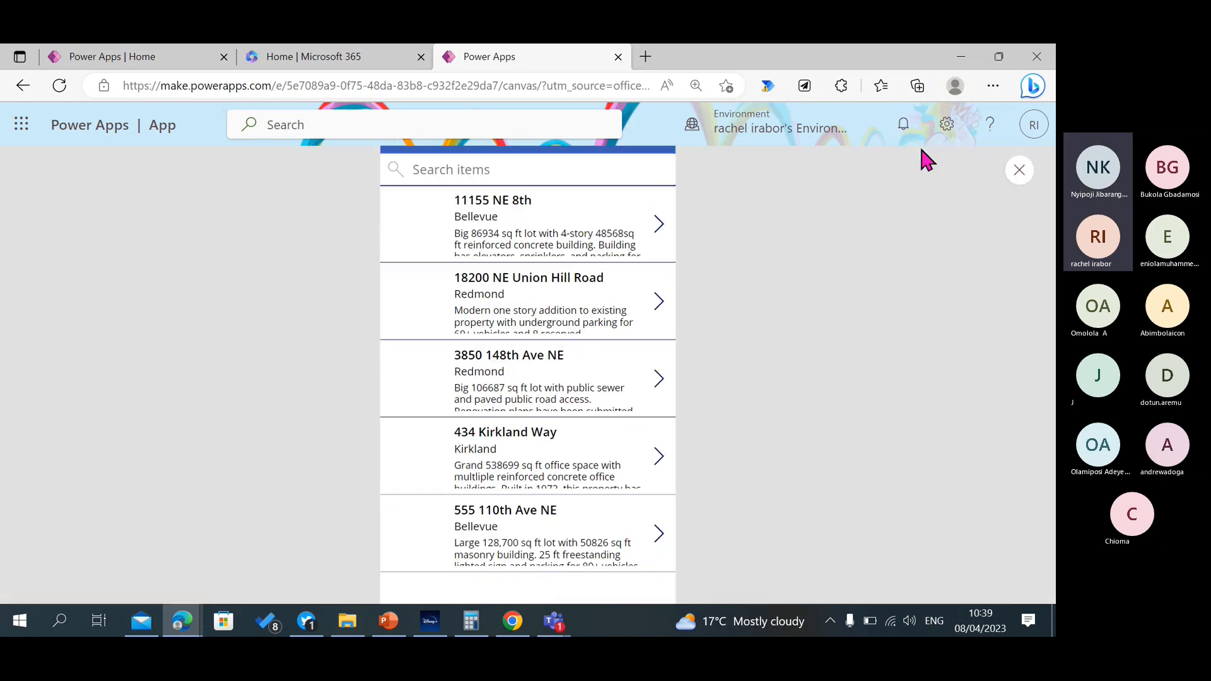
click(1019, 170)
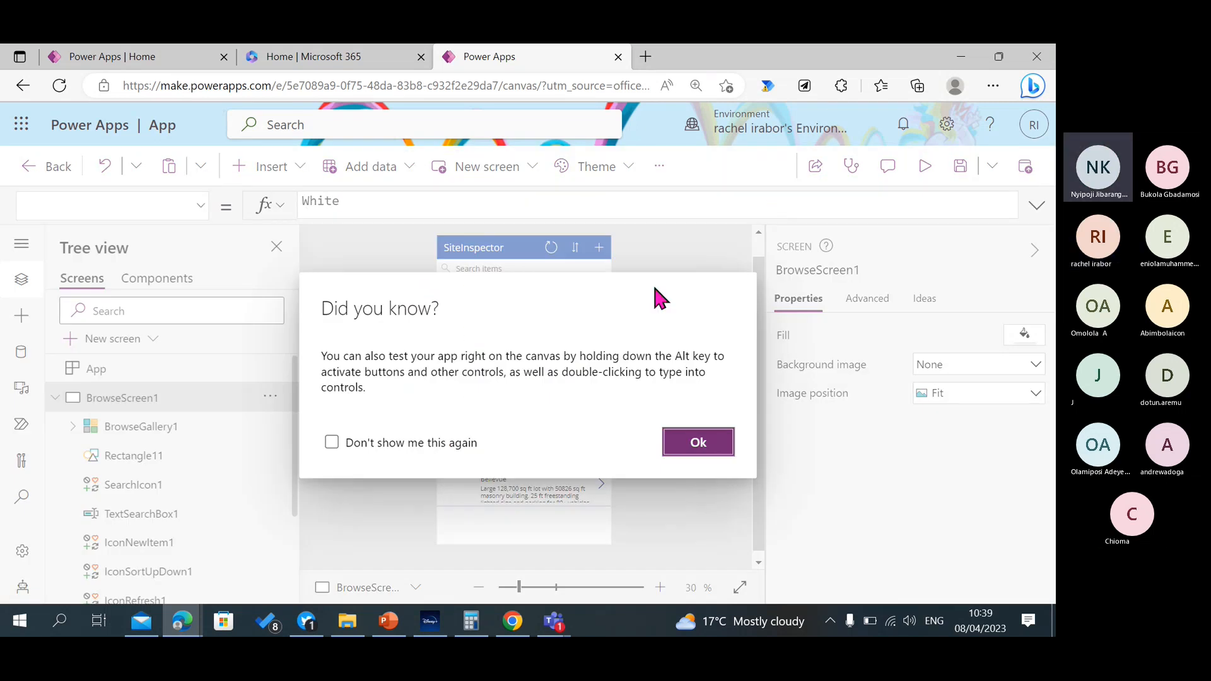
click(332, 442)
click(713, 445)
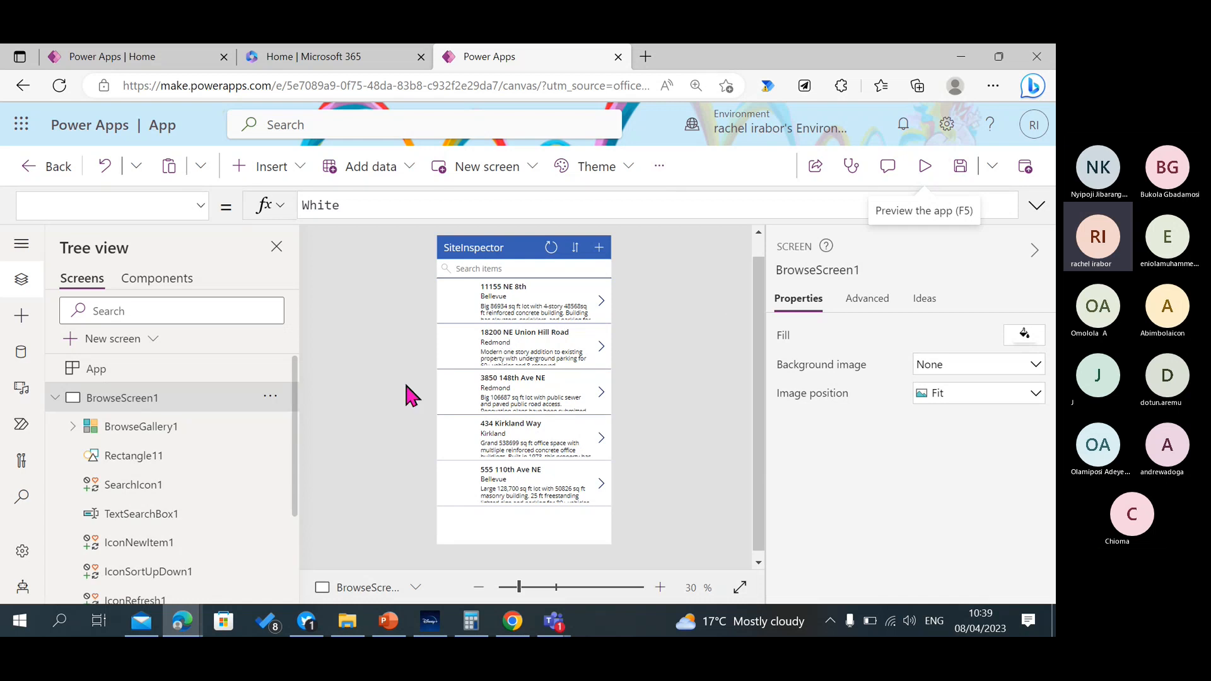
Reread the Microsoft Learn unit's introduction and data source procedure, and return to the generated app in Power Apps Studio.
click(183, 630)
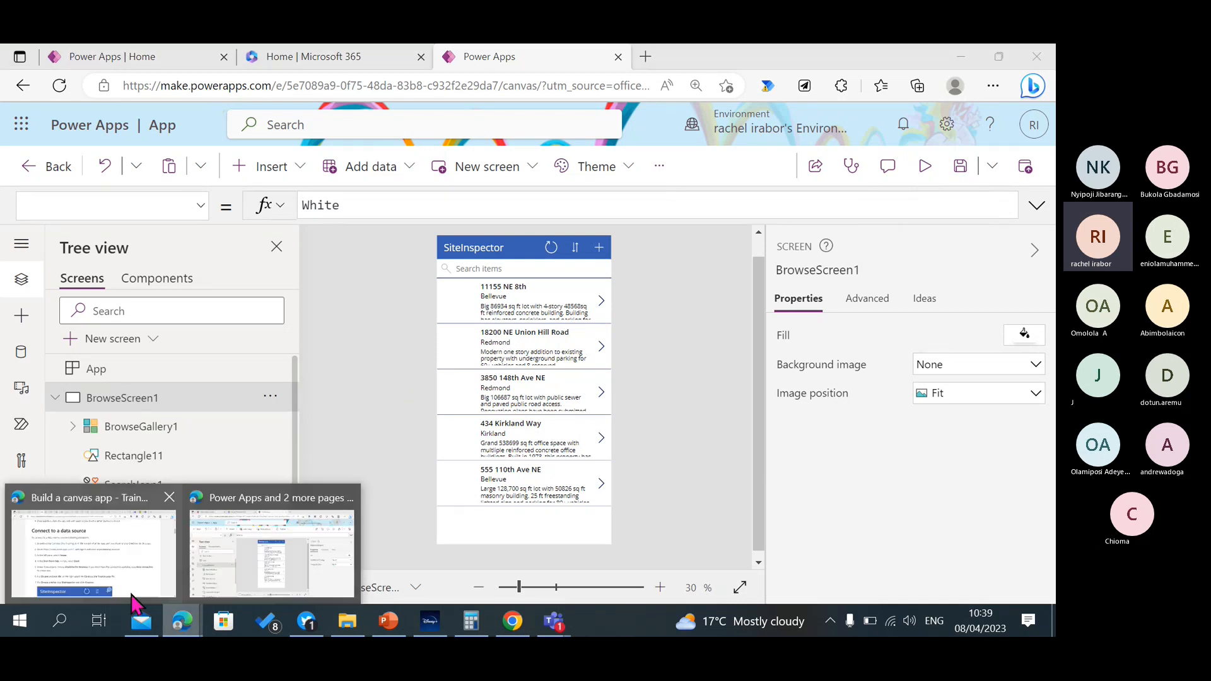
click(135, 604)
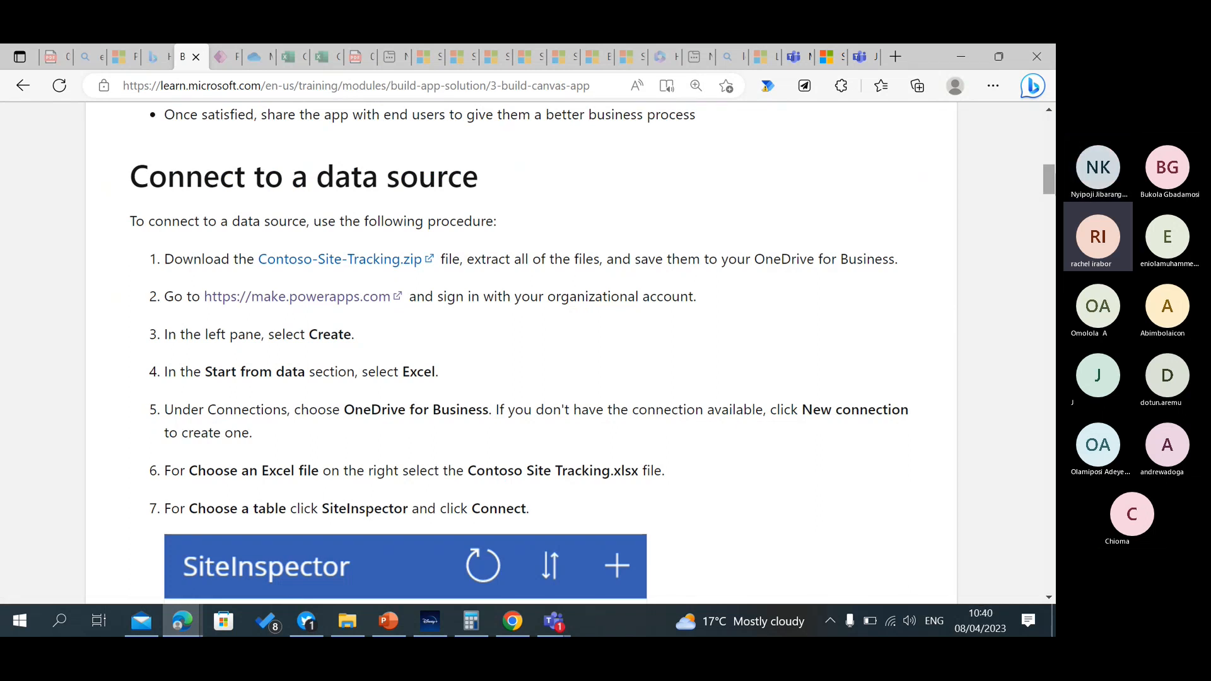
scroll(521, 353, up, 11)
scroll(521, 353, down, 6)
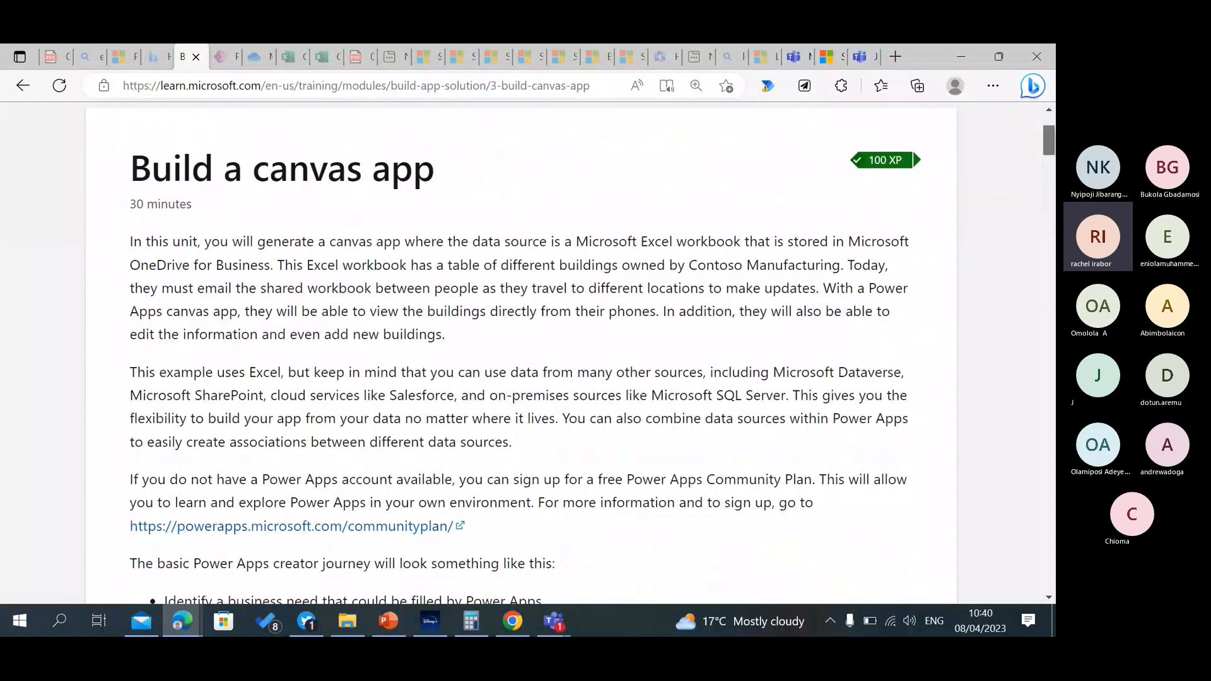
scroll(520, 353, down, 5)
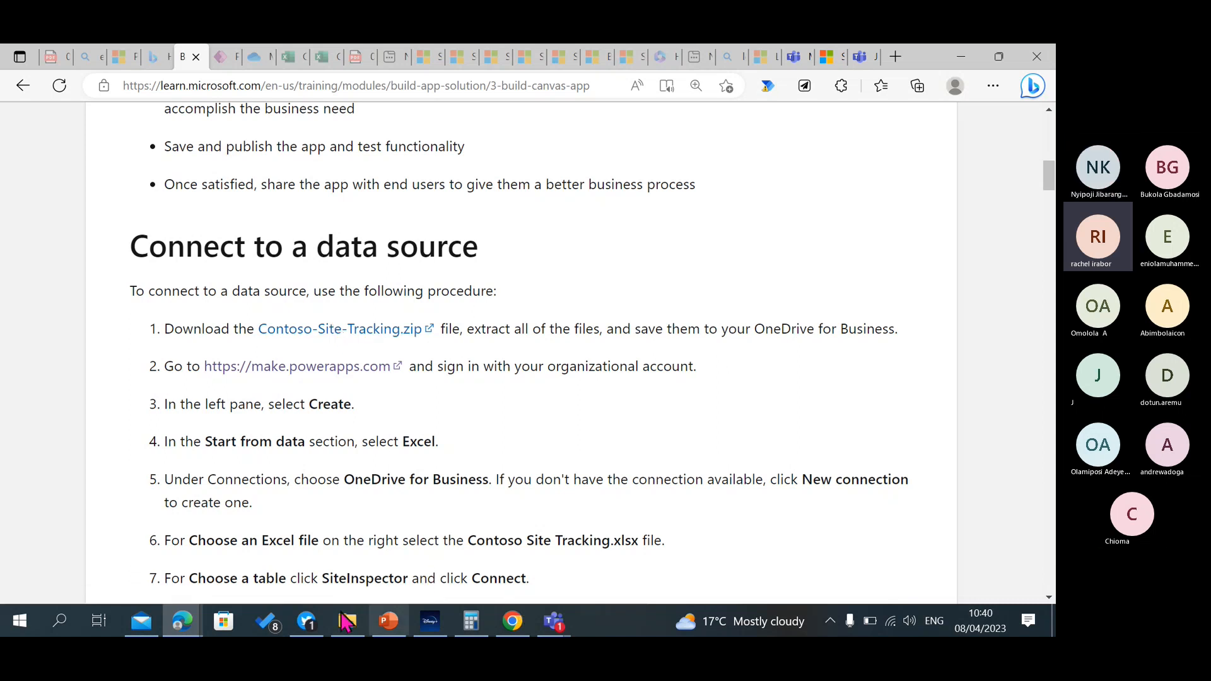
mouse_move(188, 626)
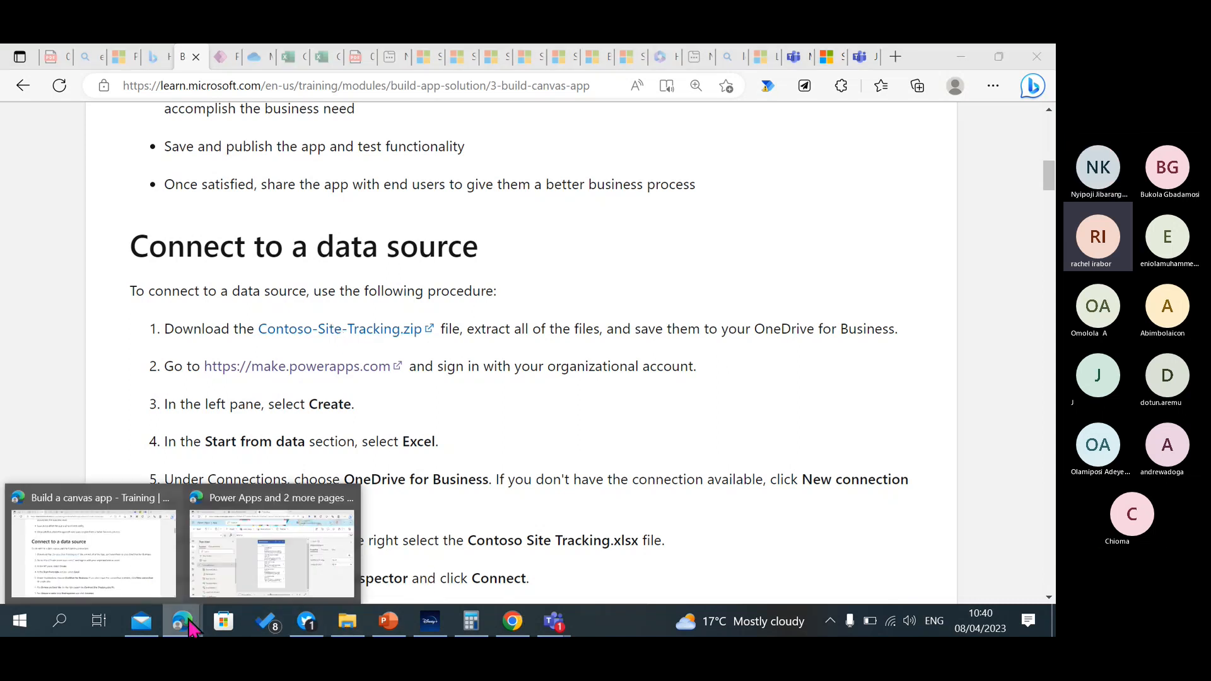
click(245, 583)
Open OneDrive, show its upload choices for files and folders, and return to the app in Power Apps Studio.
click(19, 126)
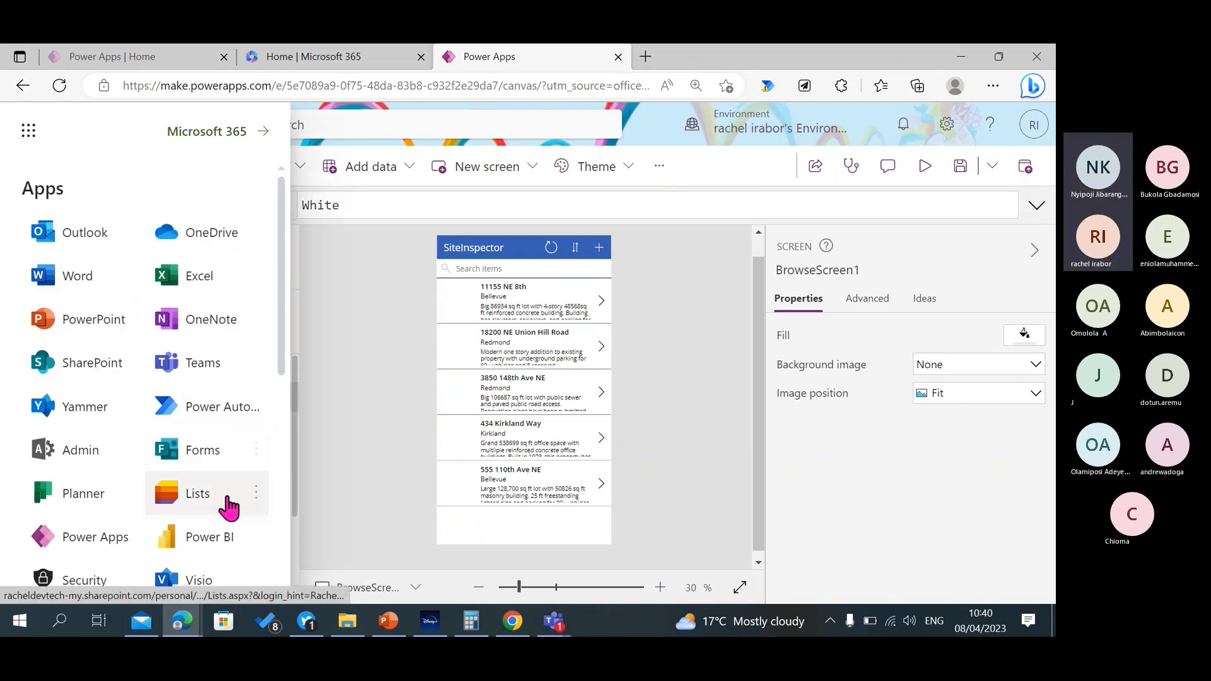
click(231, 227)
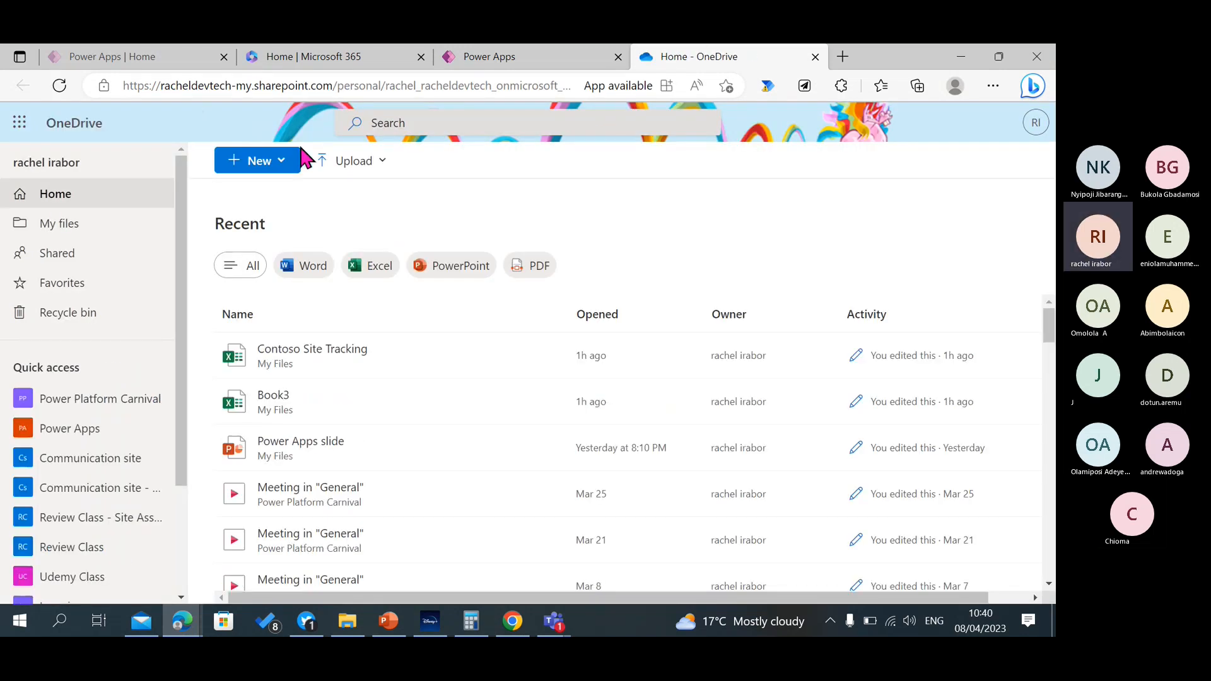
click(338, 162)
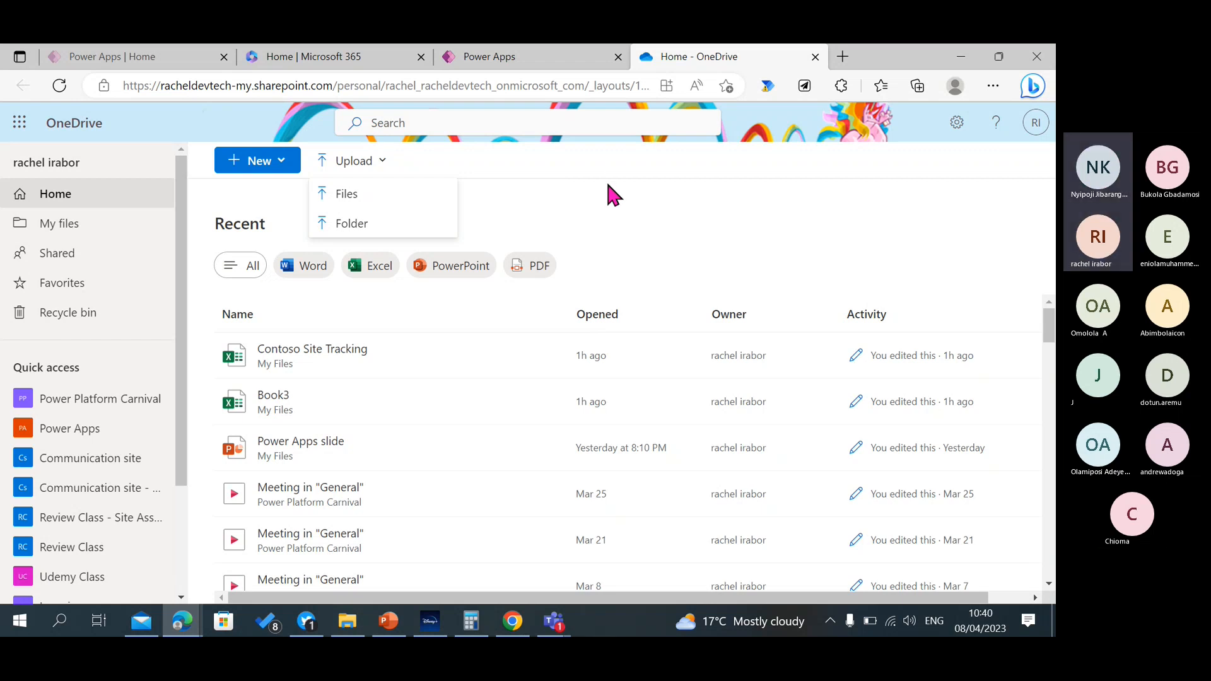
click(527, 57)
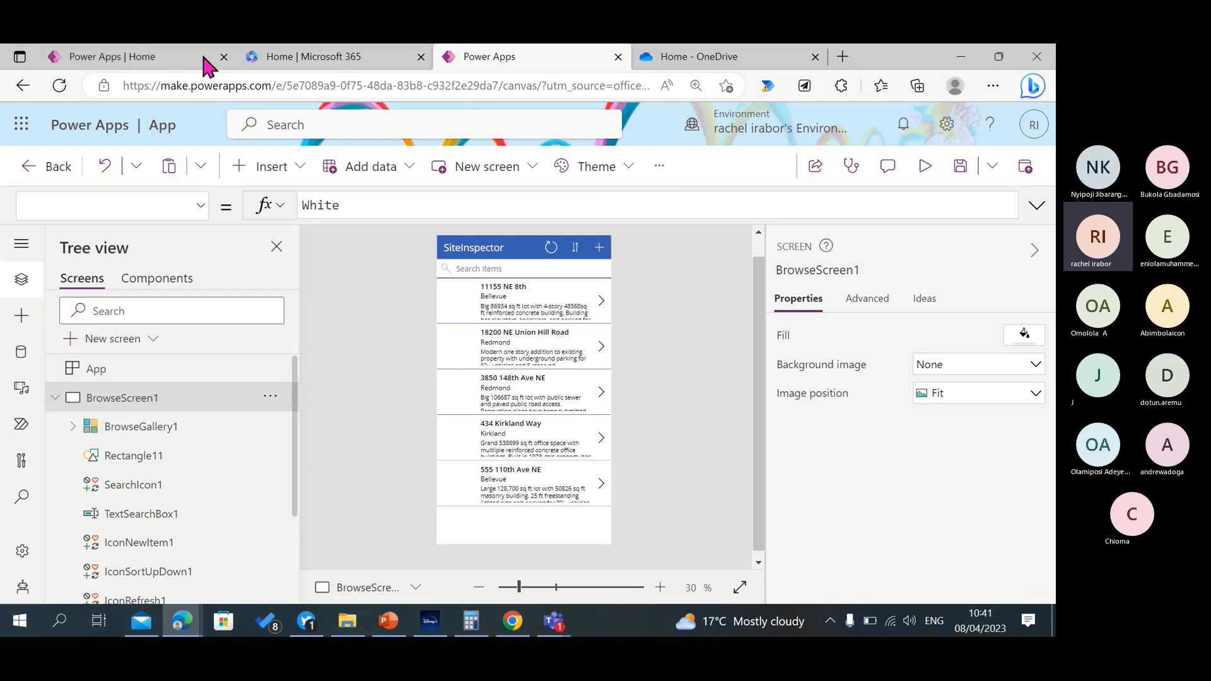
Collapse BrowseScreen1 in the tree view and preview the app, opening the first building's details and going back to the list.
click(55, 398)
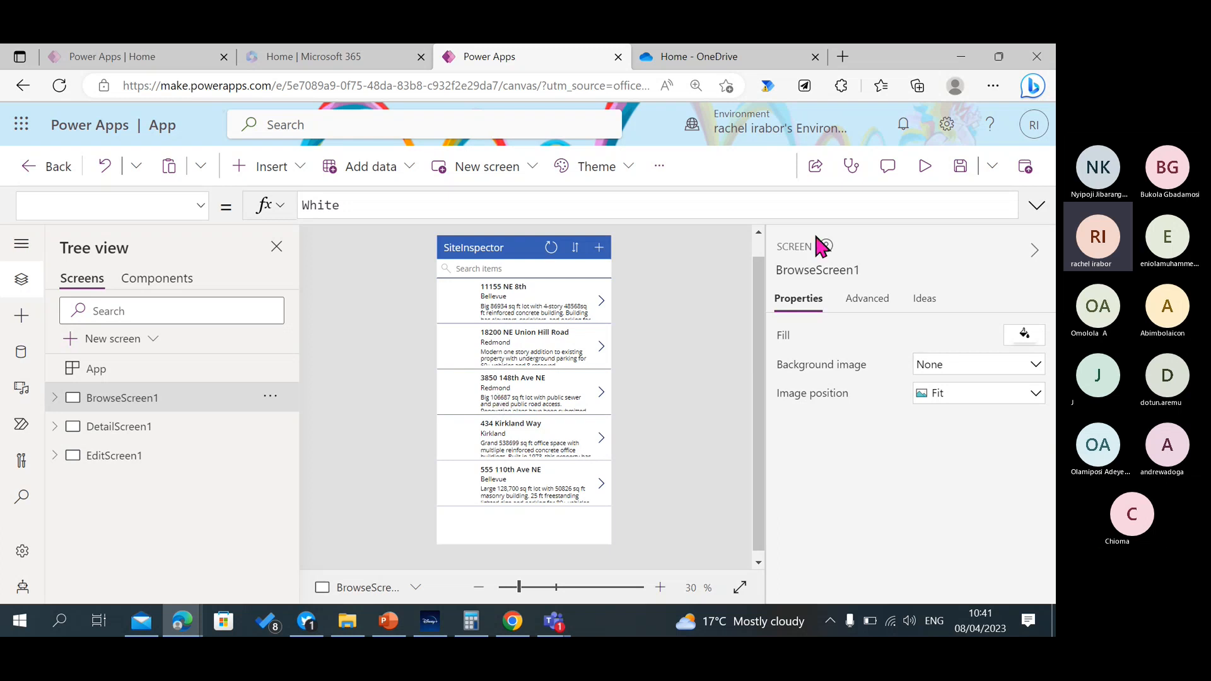
click(938, 170)
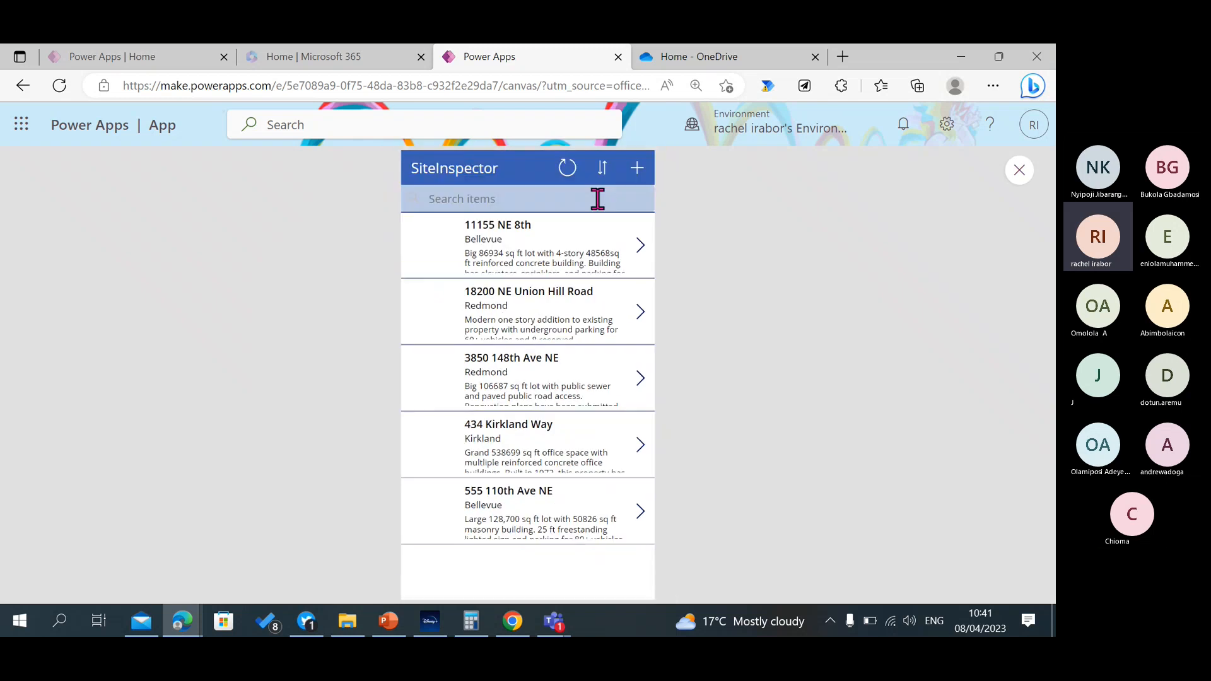
click(447, 237)
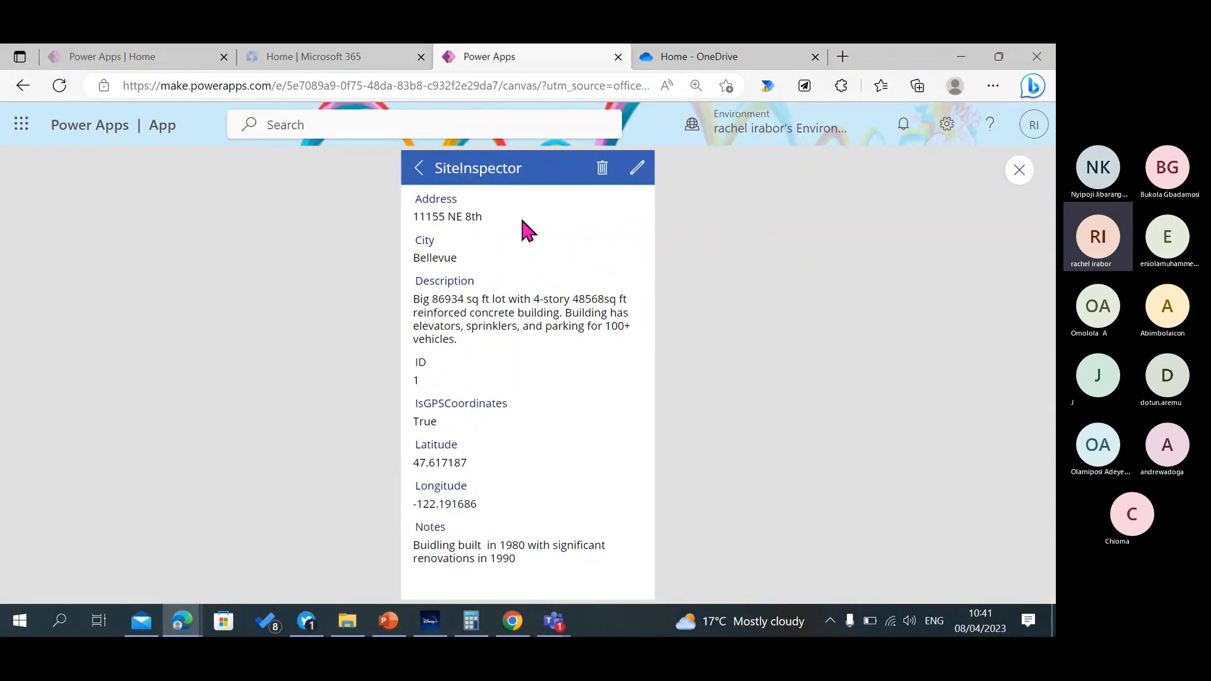
click(416, 169)
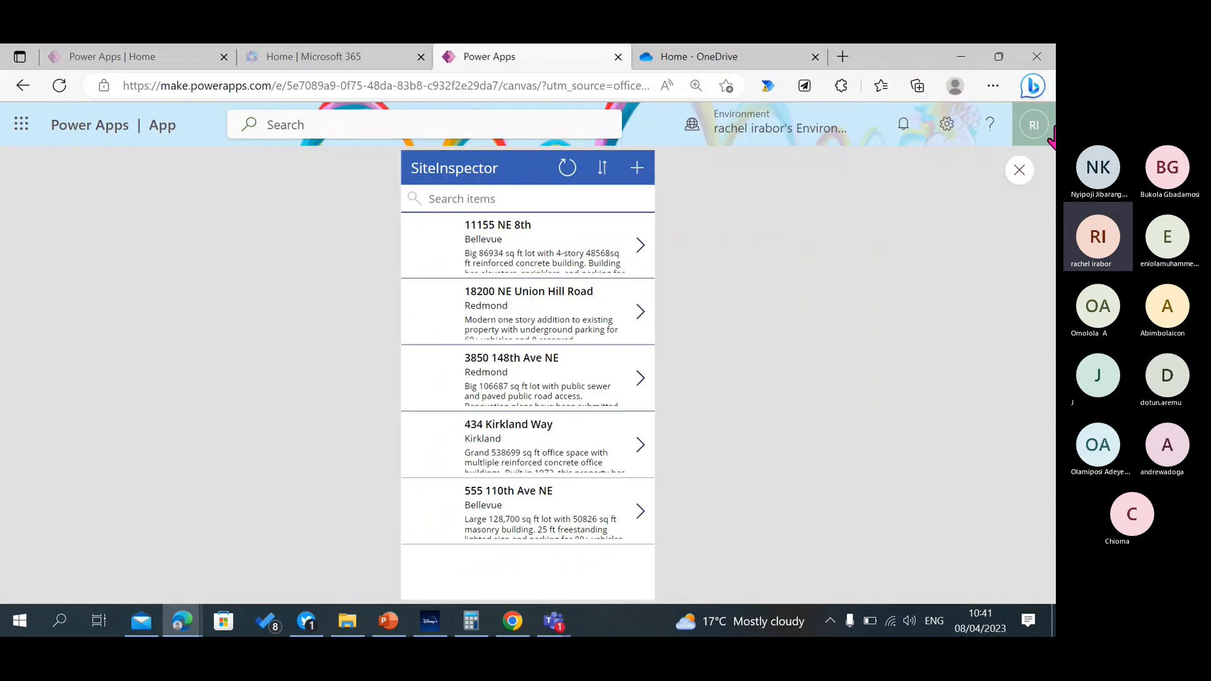
Close the preview, examine the sample SiteInspector browse screen in the Microsoft Learn unit, and return to the app in Power Apps Studio.
click(1019, 170)
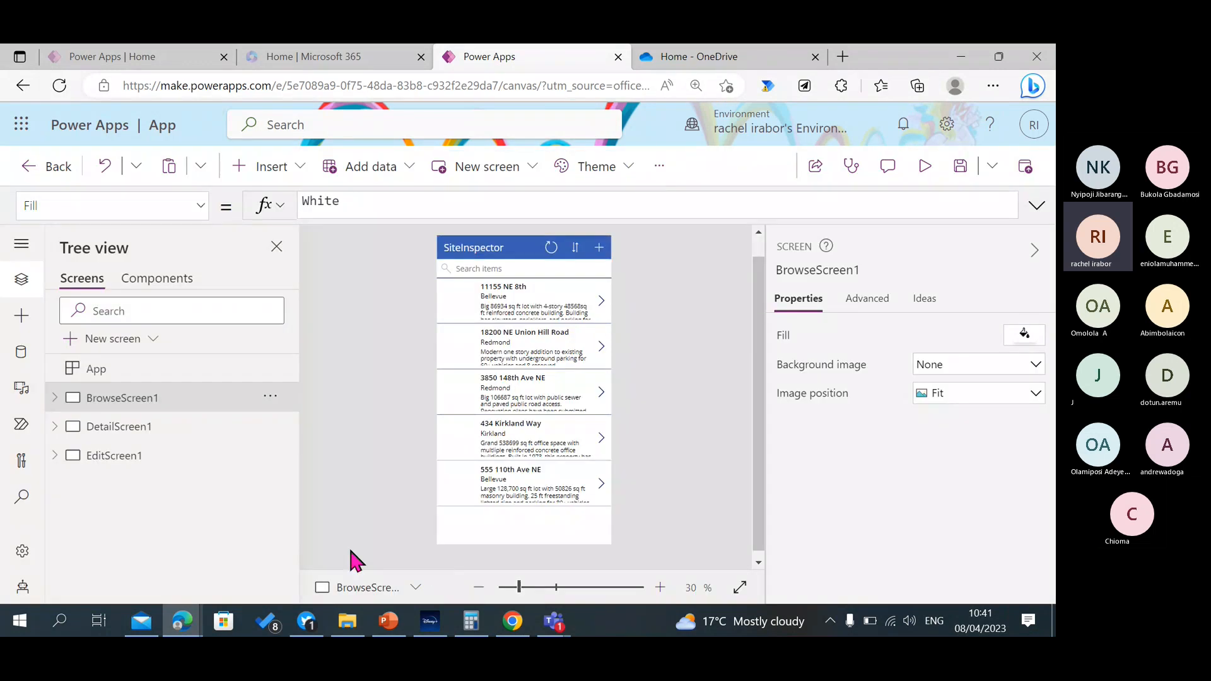
mouse_move(182, 626)
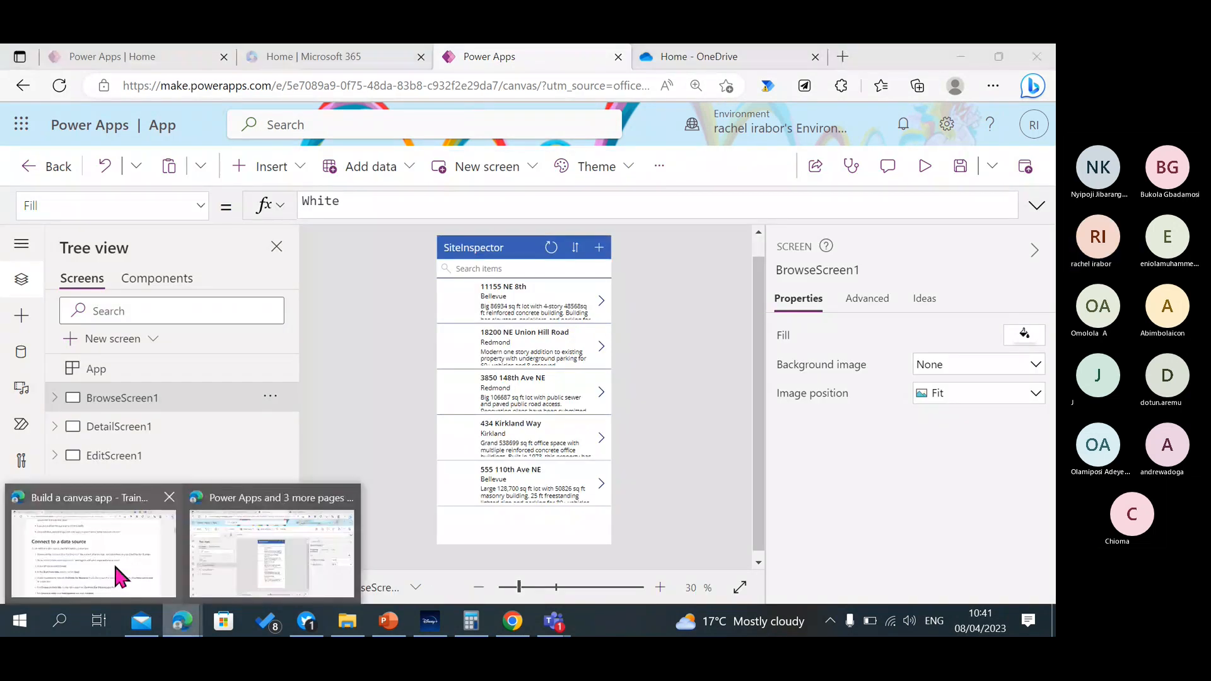
click(122, 571)
drag(1049, 175, 1048, 204)
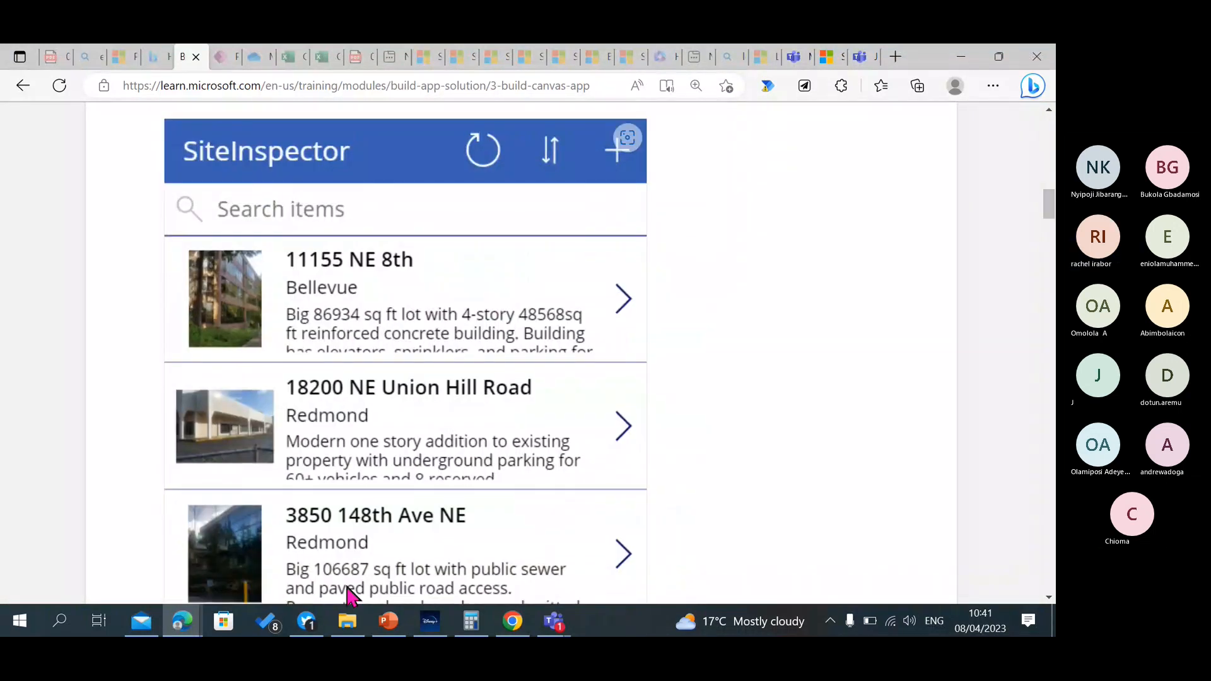
click(194, 616)
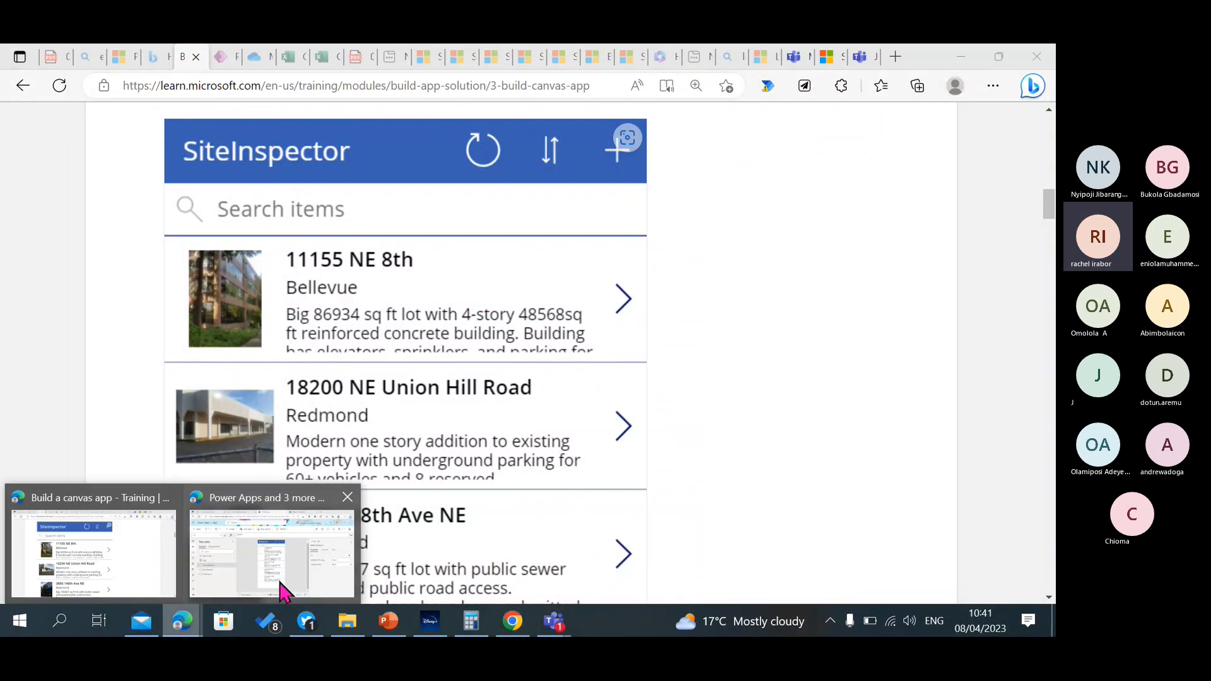
click(282, 589)
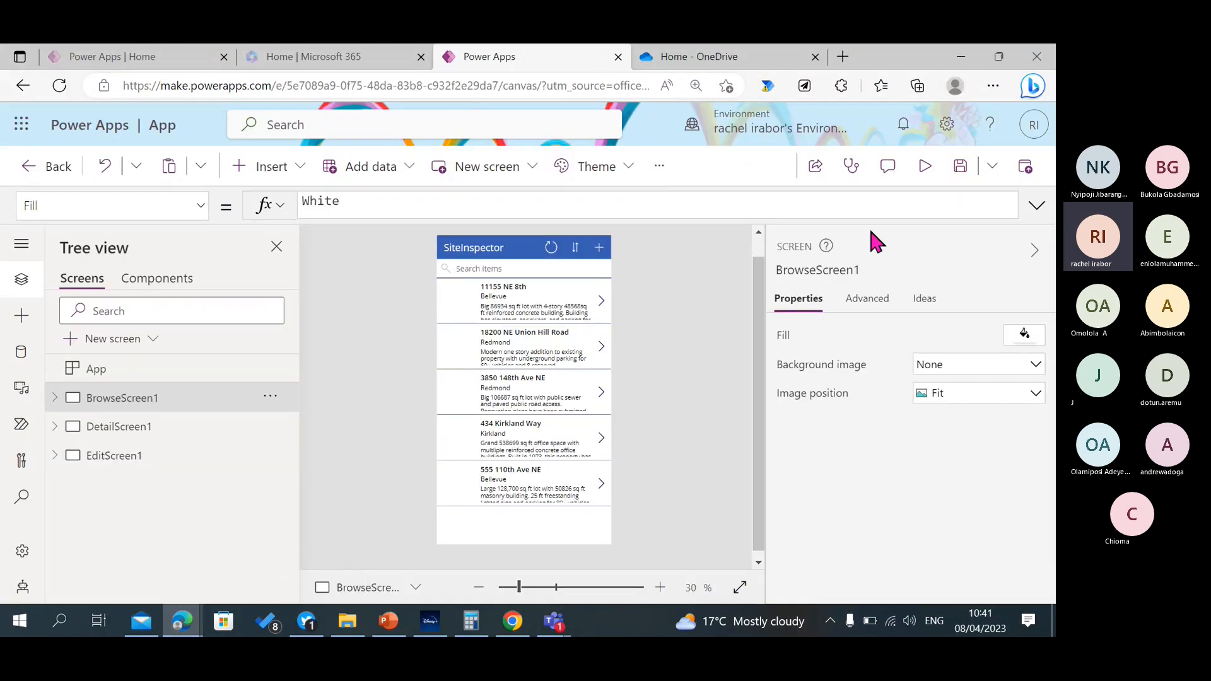
Select the browse gallery on BrowseScreen1 and look through the controls available for insertion without adding any.
click(660, 587)
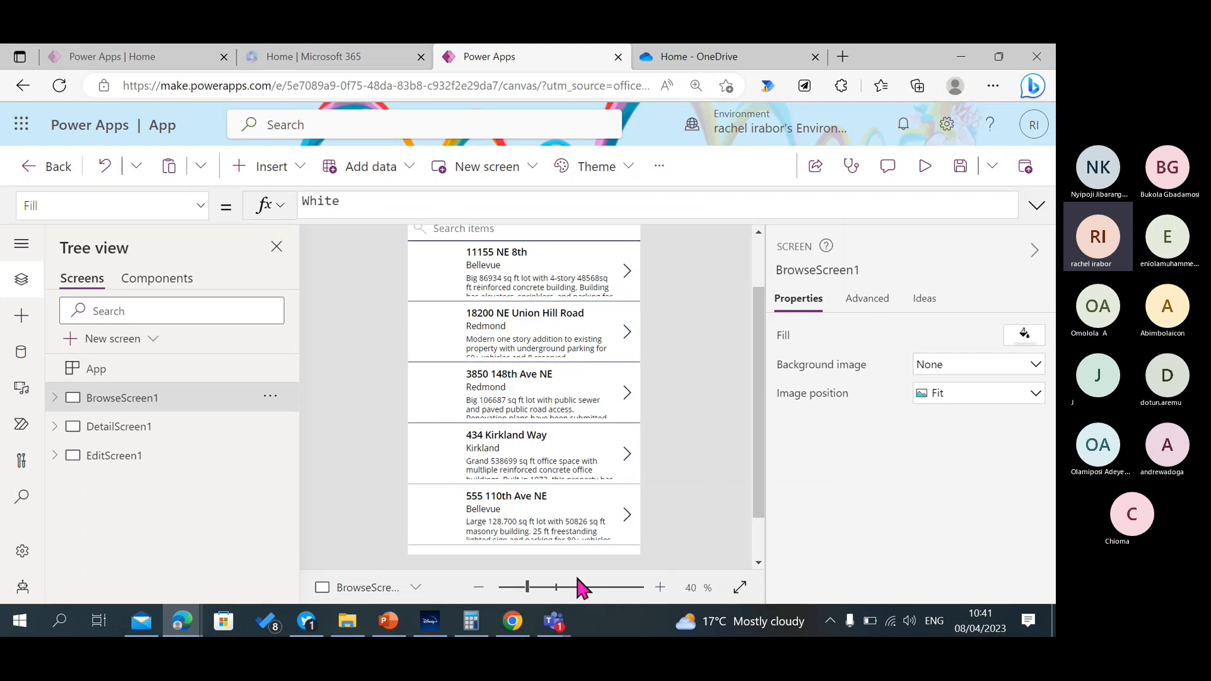
click(475, 589)
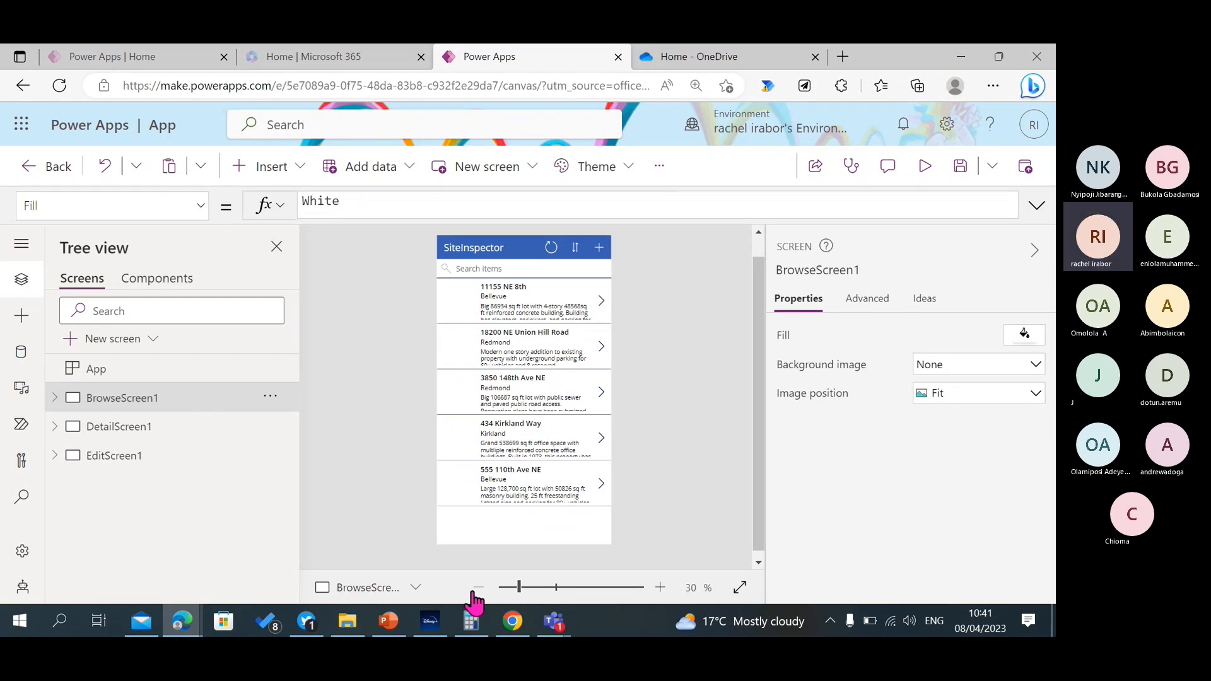
click(548, 521)
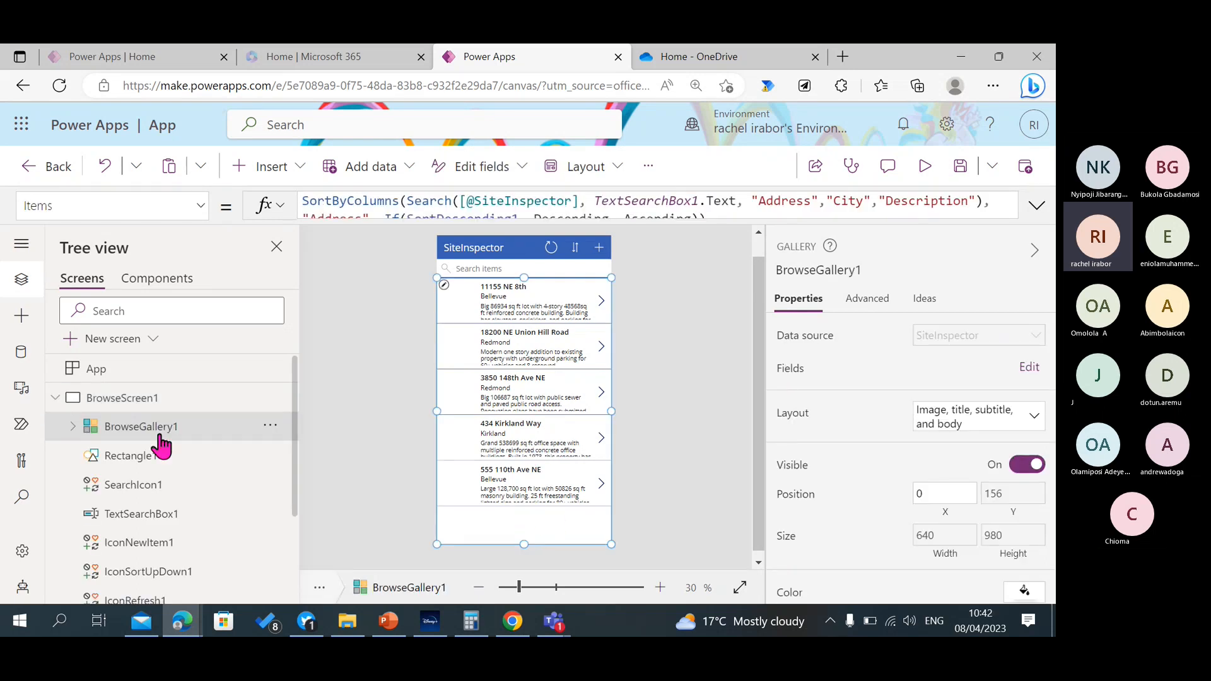
click(295, 169)
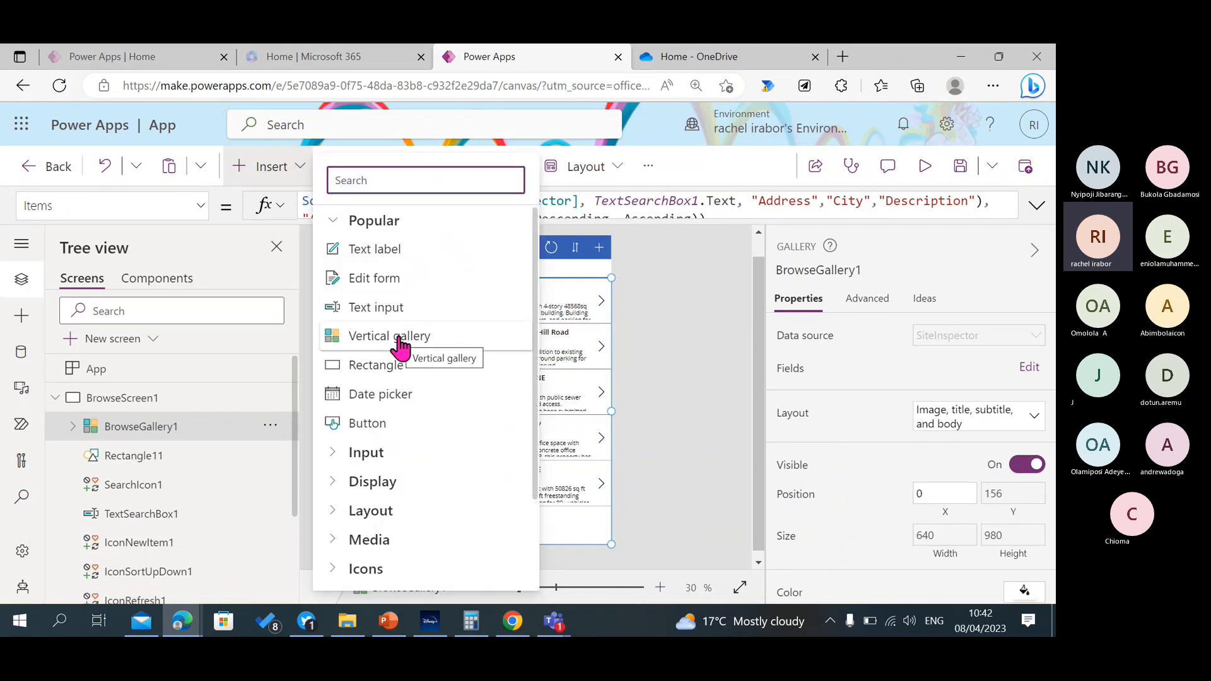
click(719, 363)
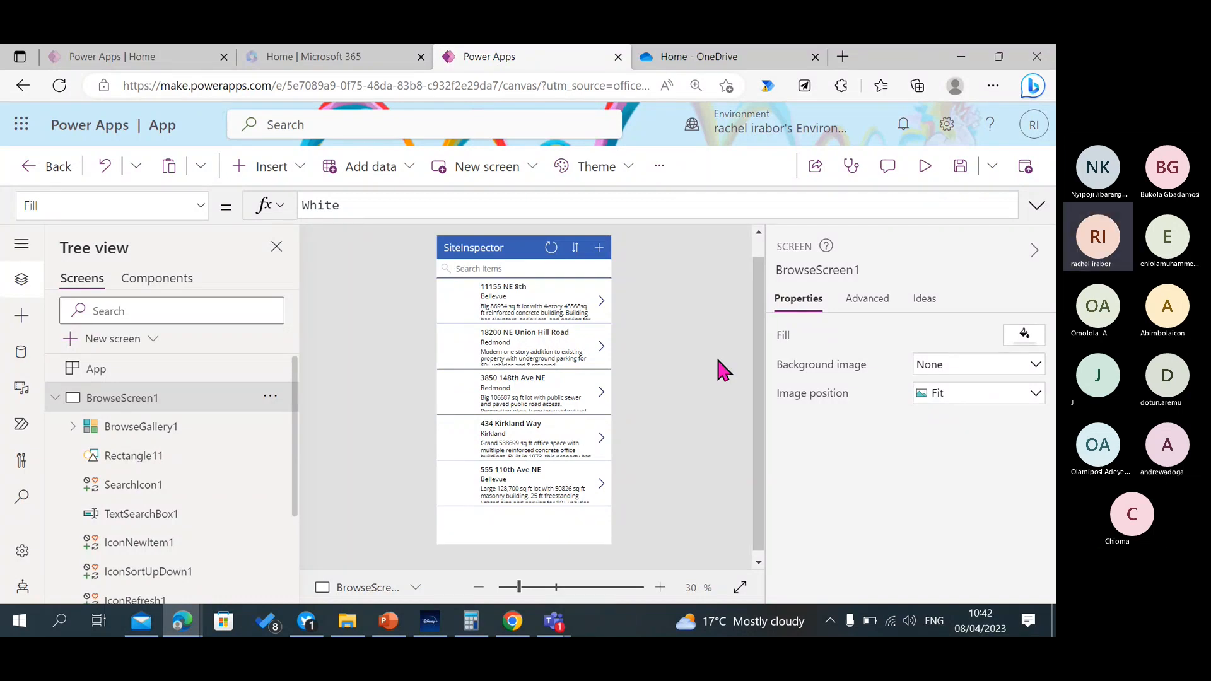
click(516, 521)
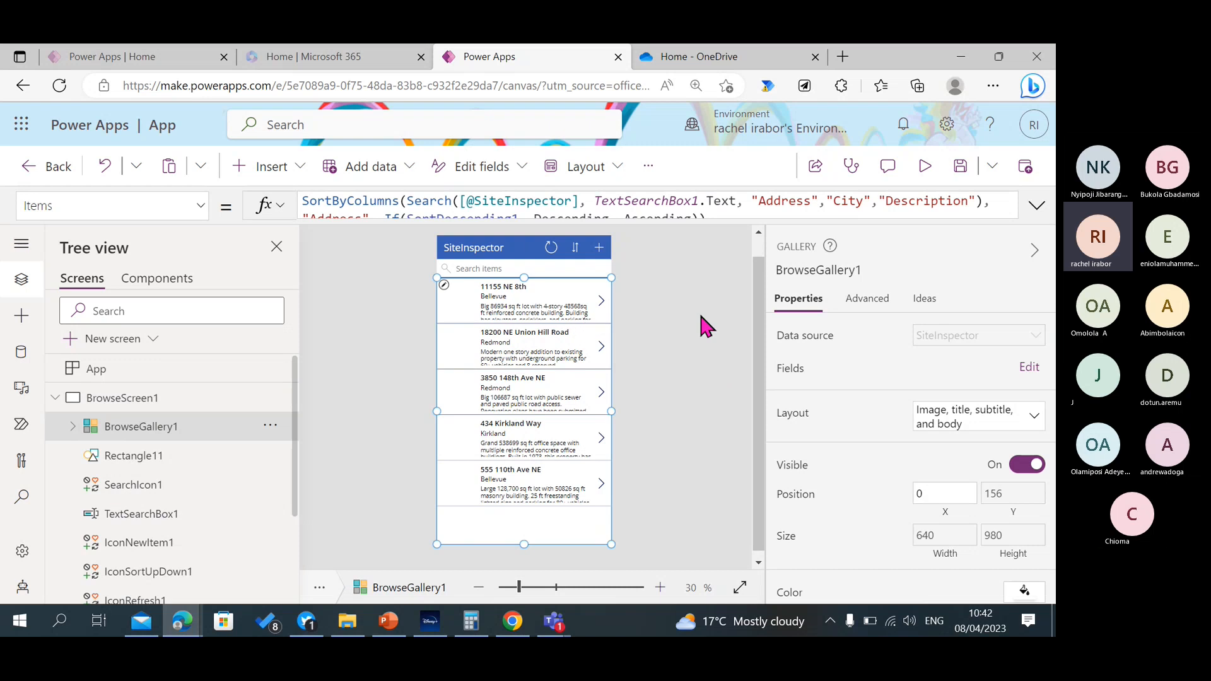
Preview the app, highlight the first building's city and description text, and close the preview.
click(924, 167)
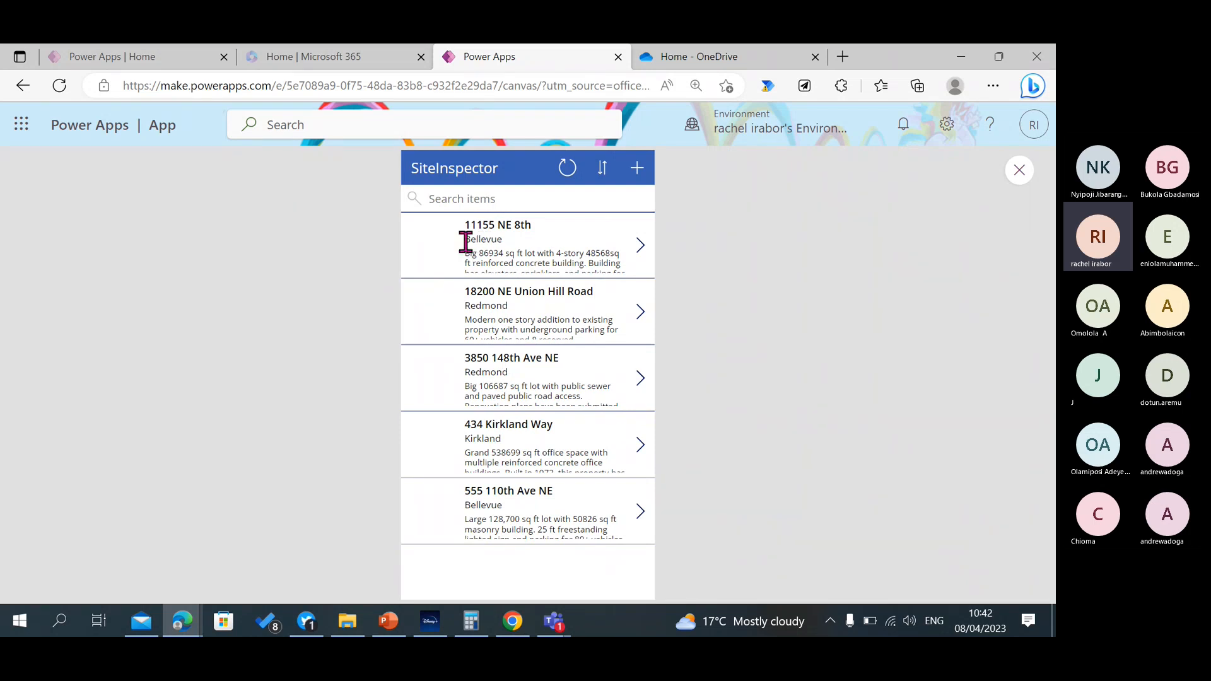
drag(464, 239, 561, 271)
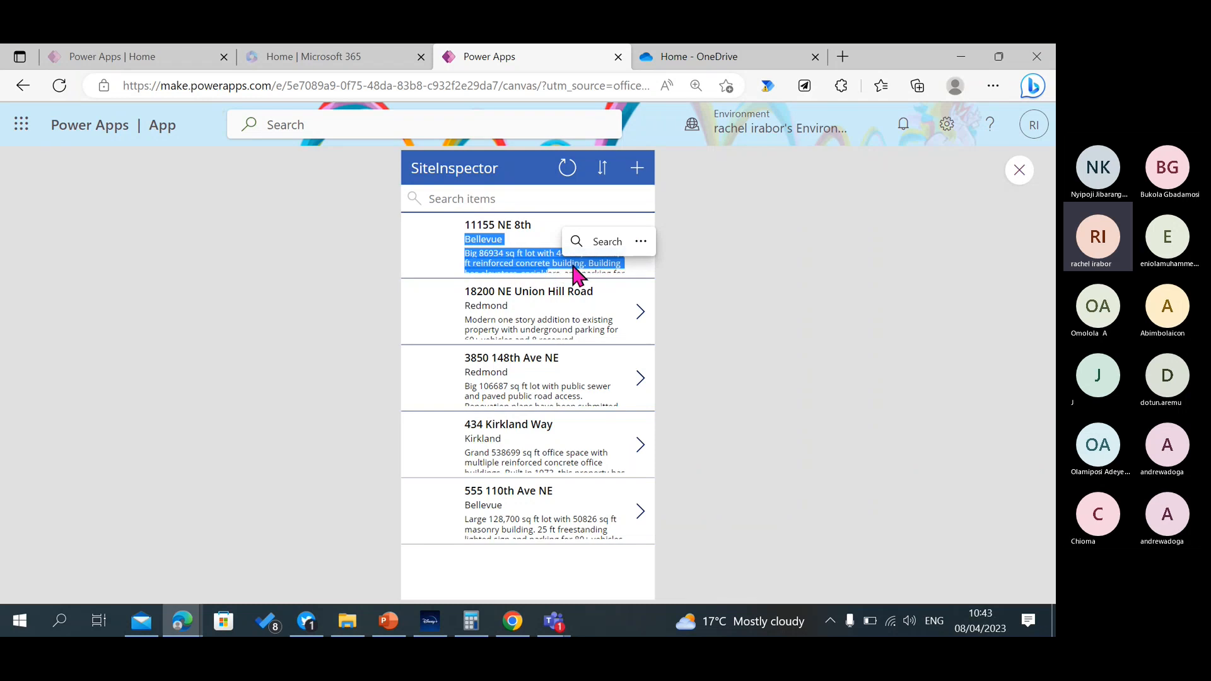
click(1021, 171)
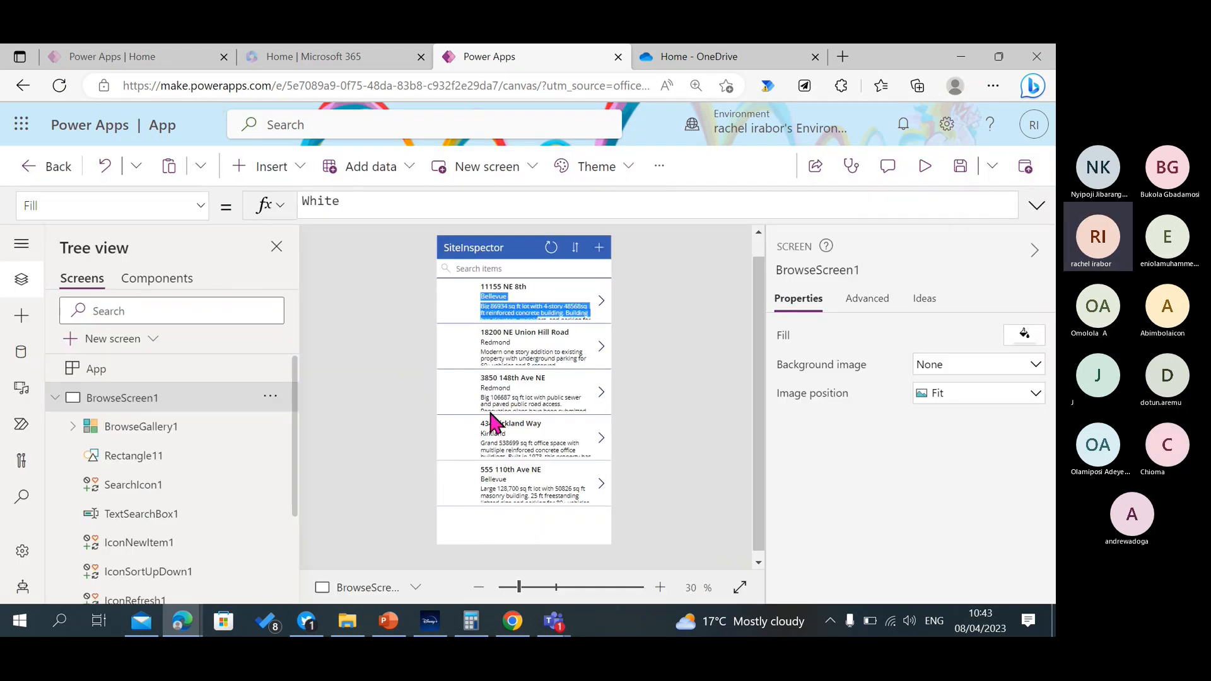
Edit the BrowseGallery1 template and increase the height of its rows to a template size of about 214.
click(215, 429)
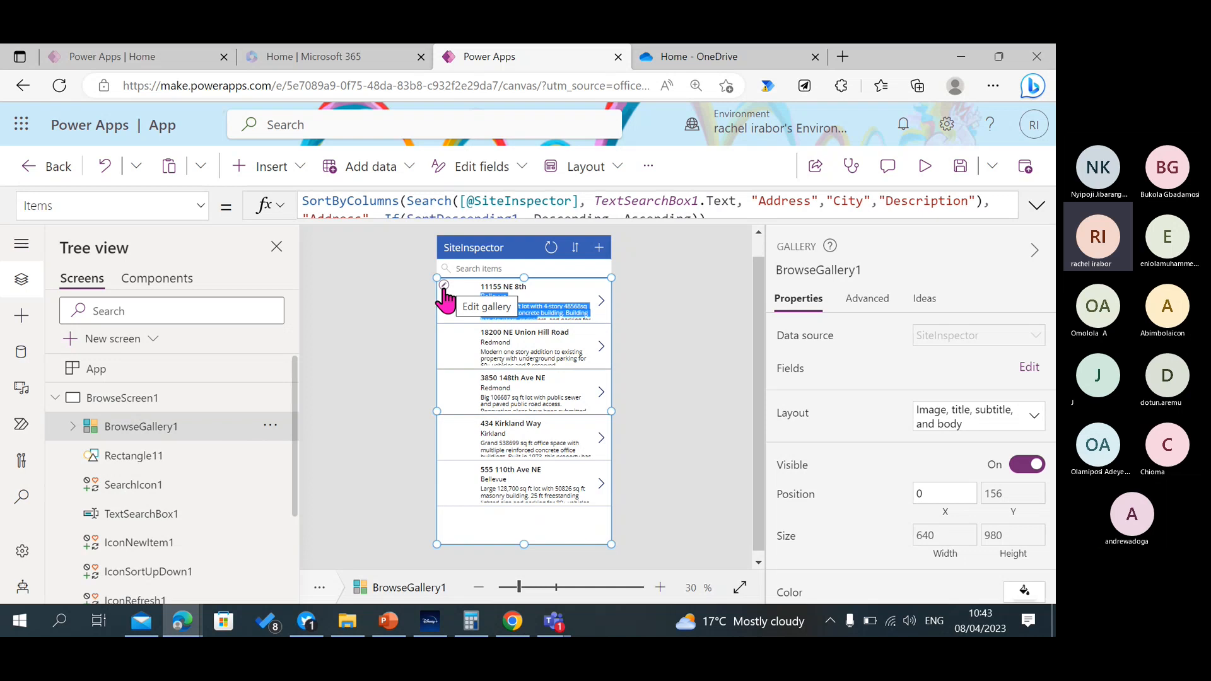
click(993, 86)
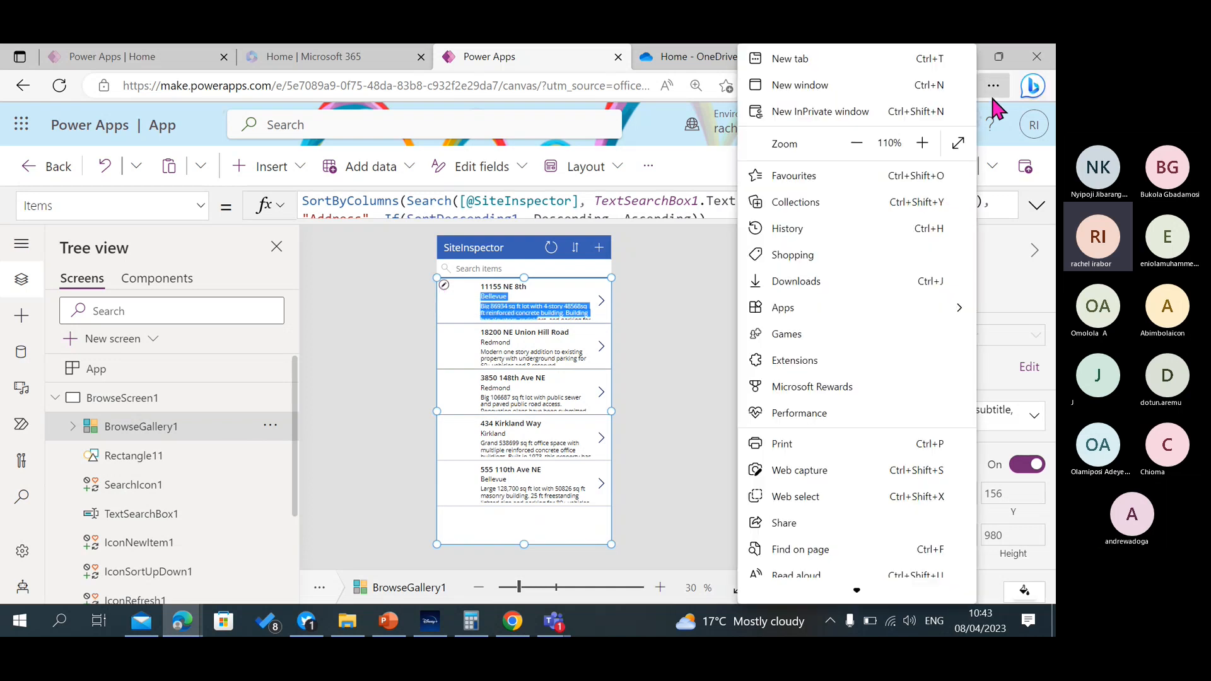
click(922, 144)
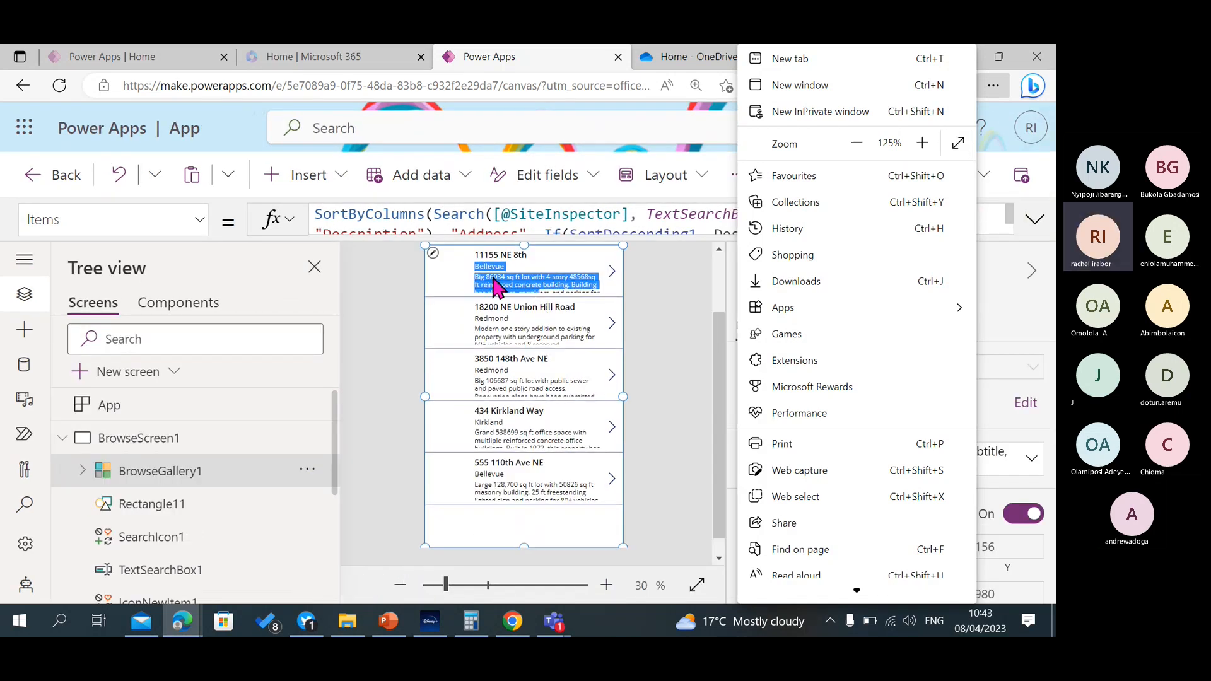
click(856, 141)
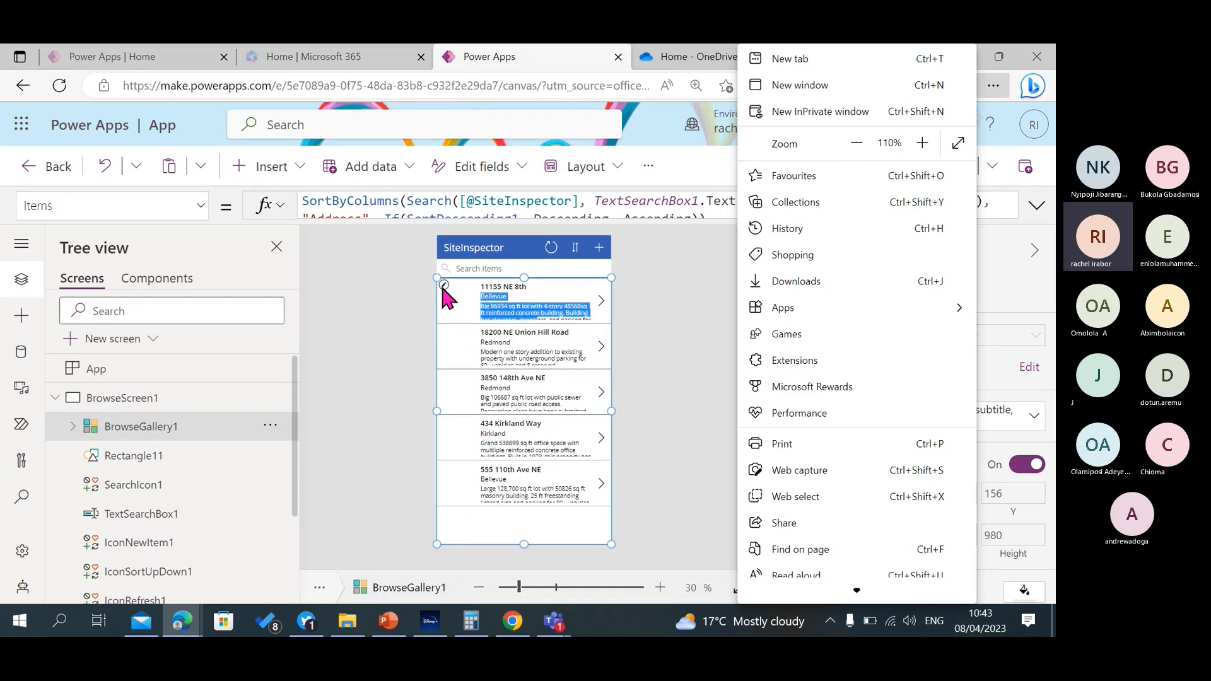
click(441, 279)
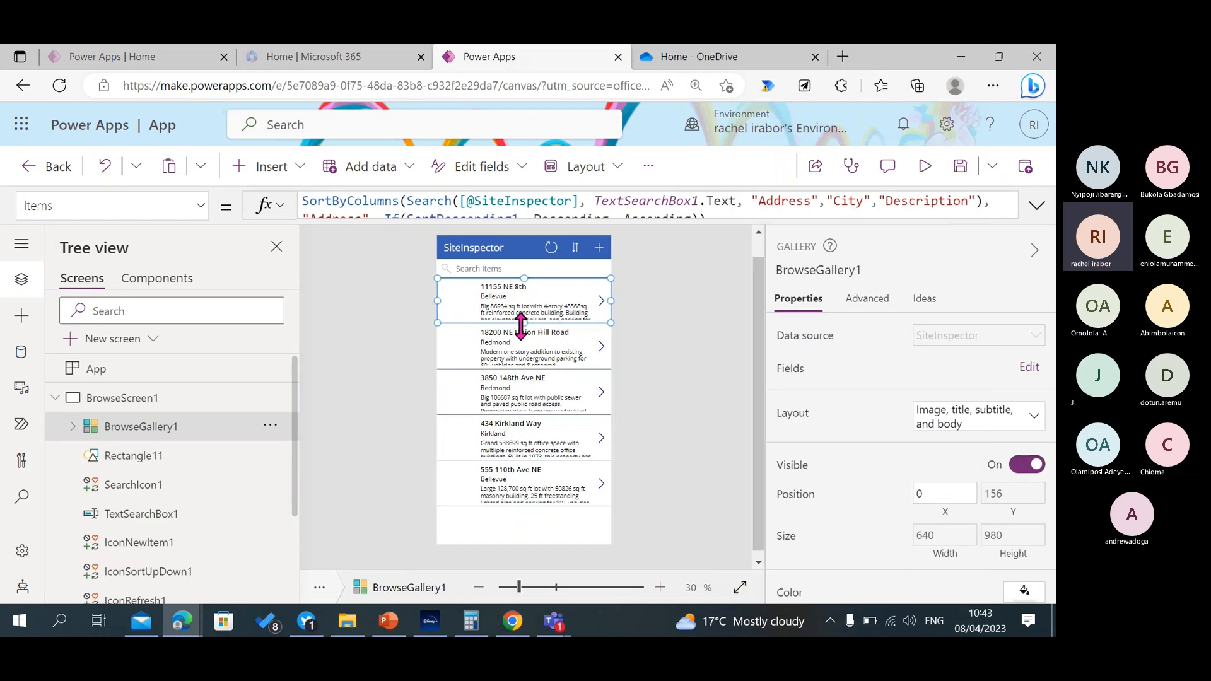
drag(521, 324, 520, 337)
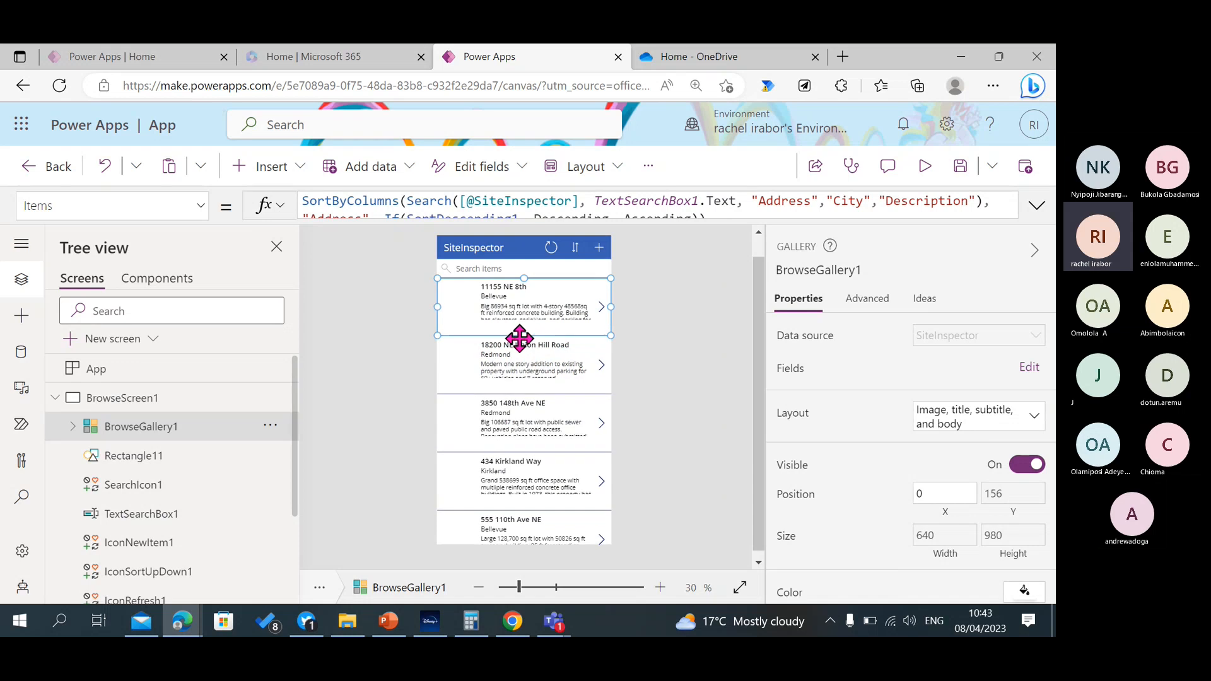
Extend the height of the gallery's description label to fit four lines of text, and preview the app.
click(507, 307)
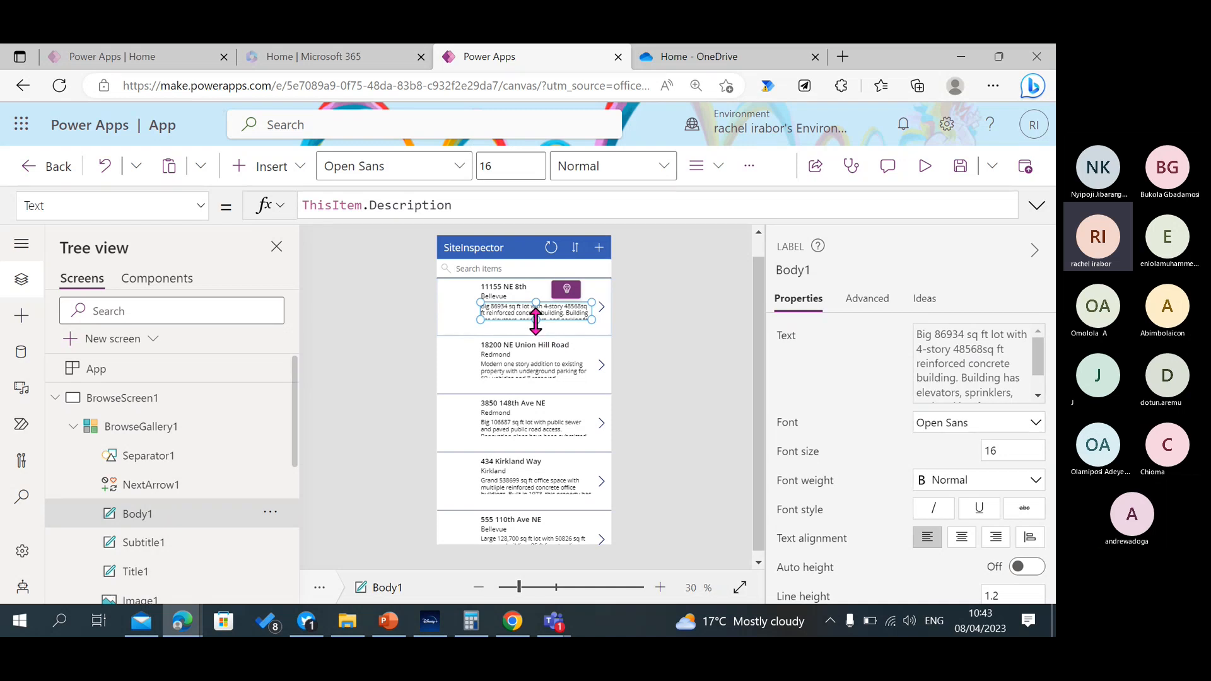
drag(536, 320, 538, 332)
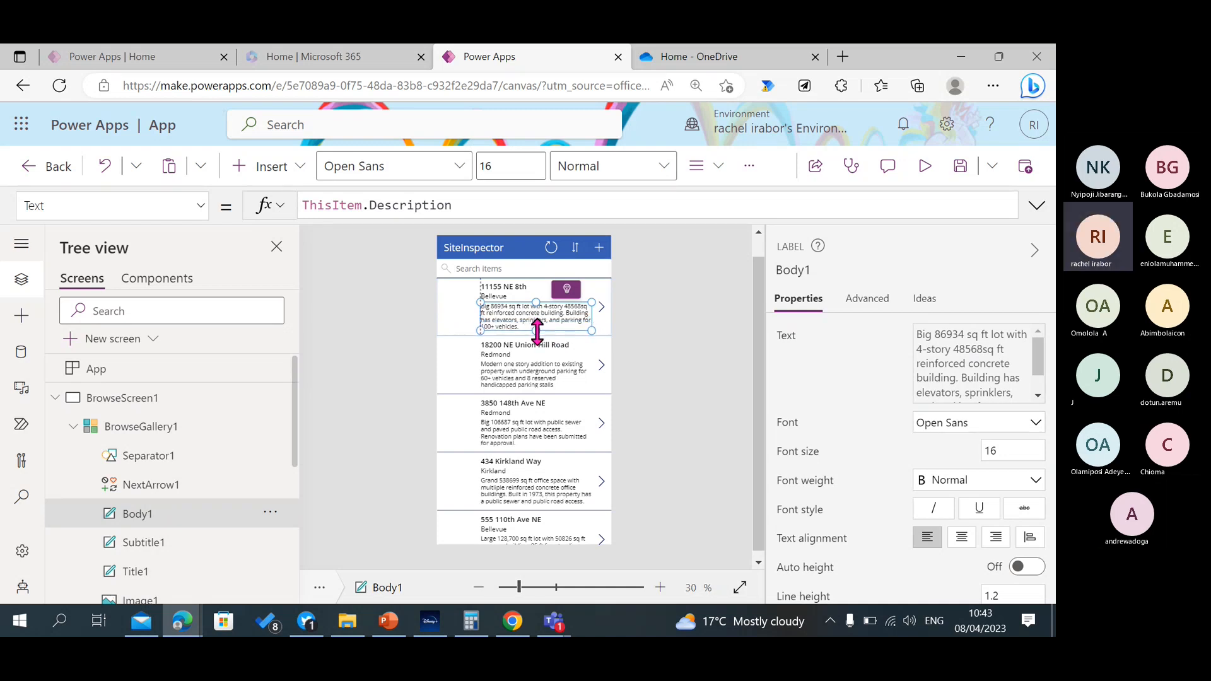
click(656, 327)
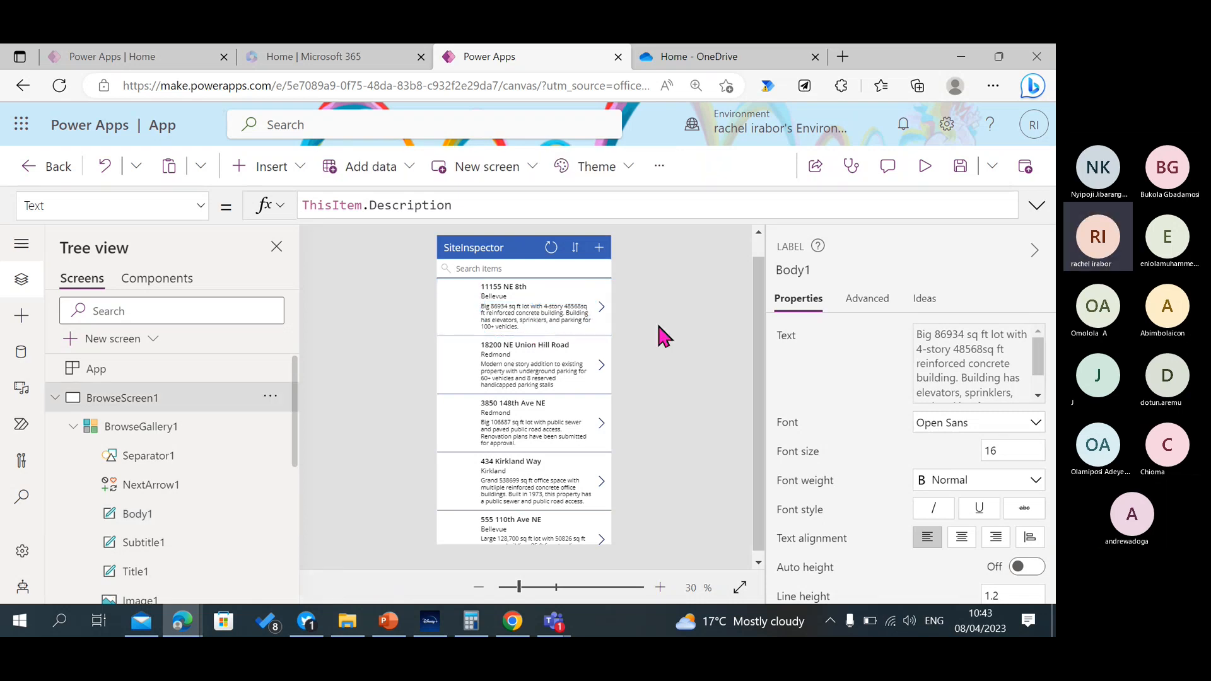
click(924, 166)
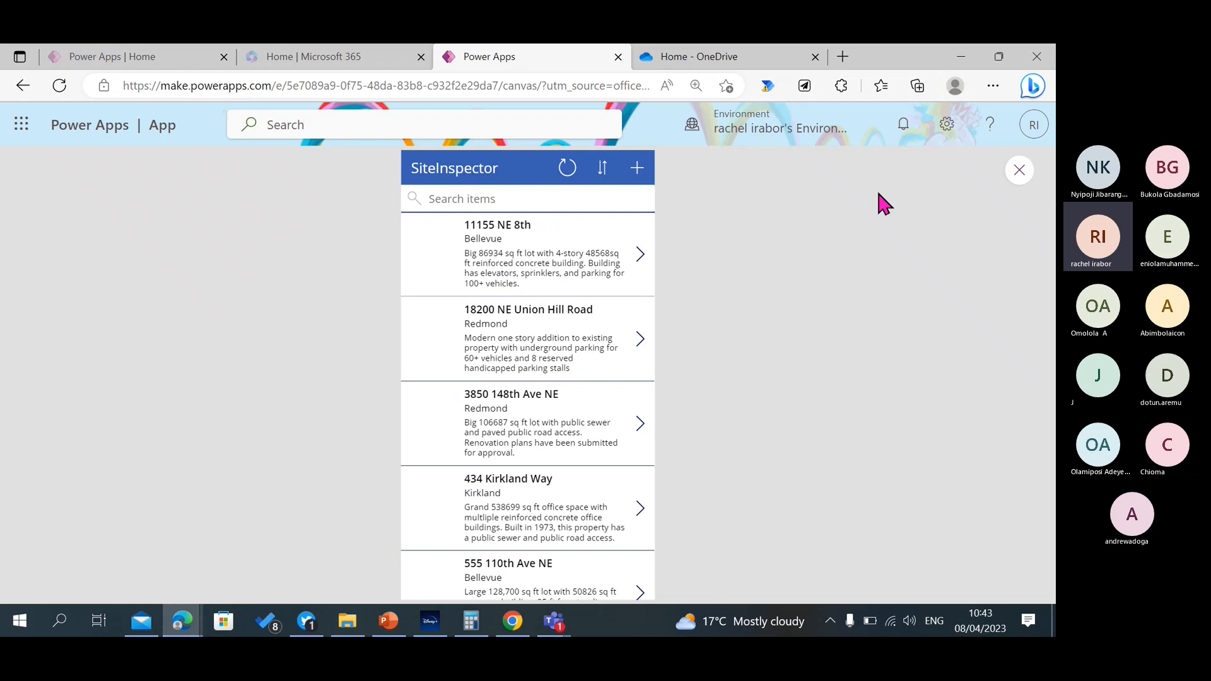
click(1020, 170)
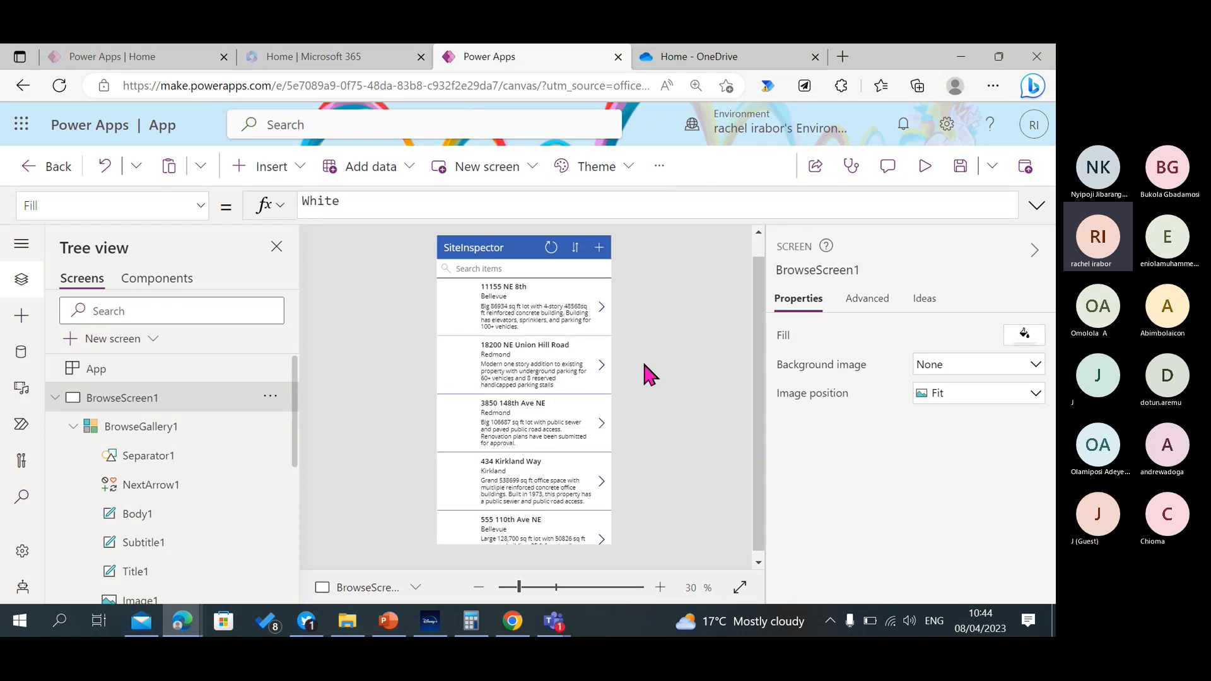
Turn on the scrollbar for BrowseGallery1.
click(463, 523)
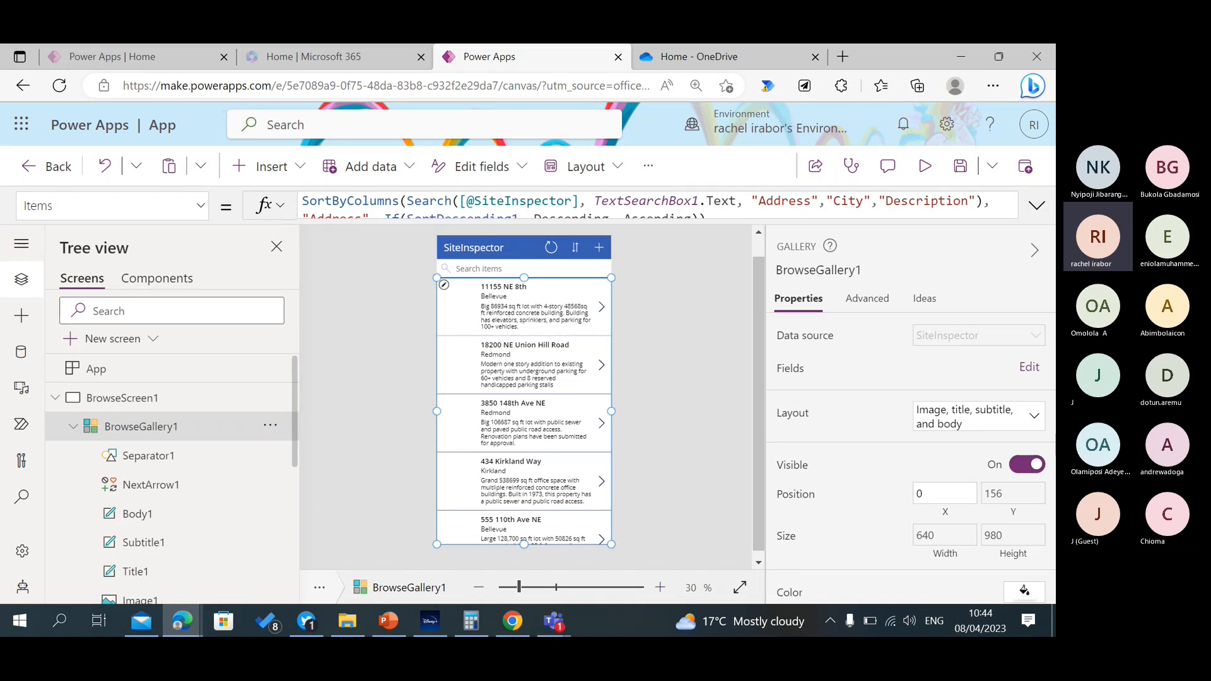
scroll(908, 458, down, 3)
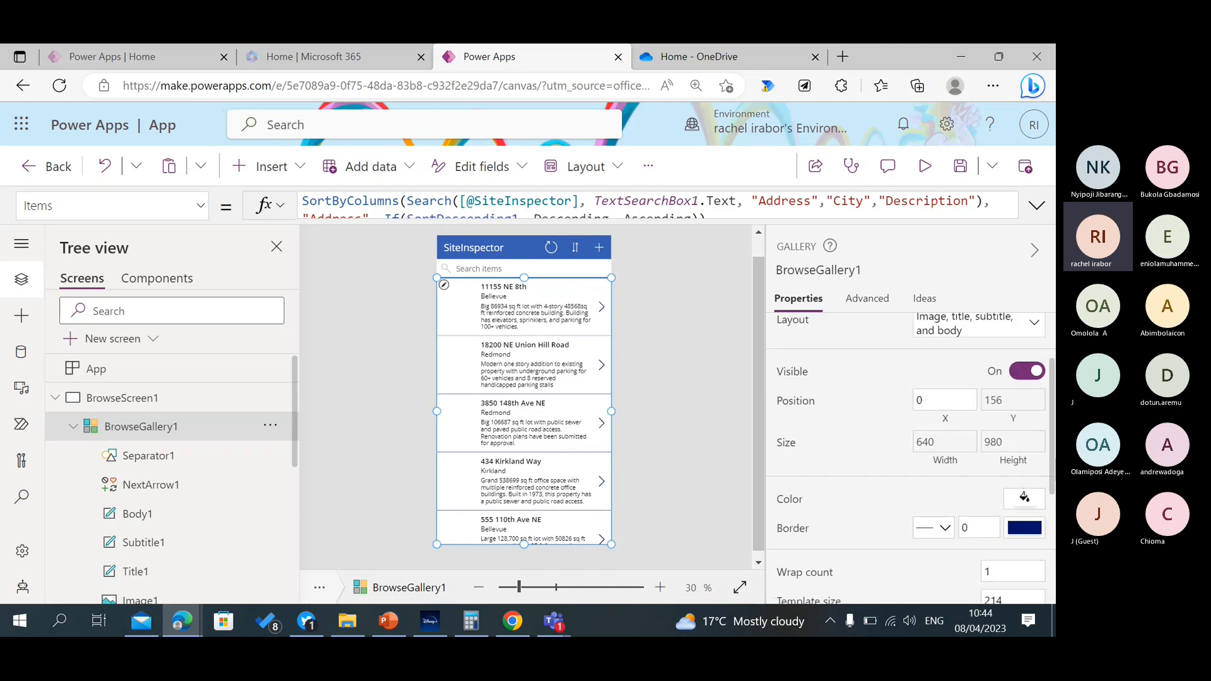
scroll(908, 458, down, 6)
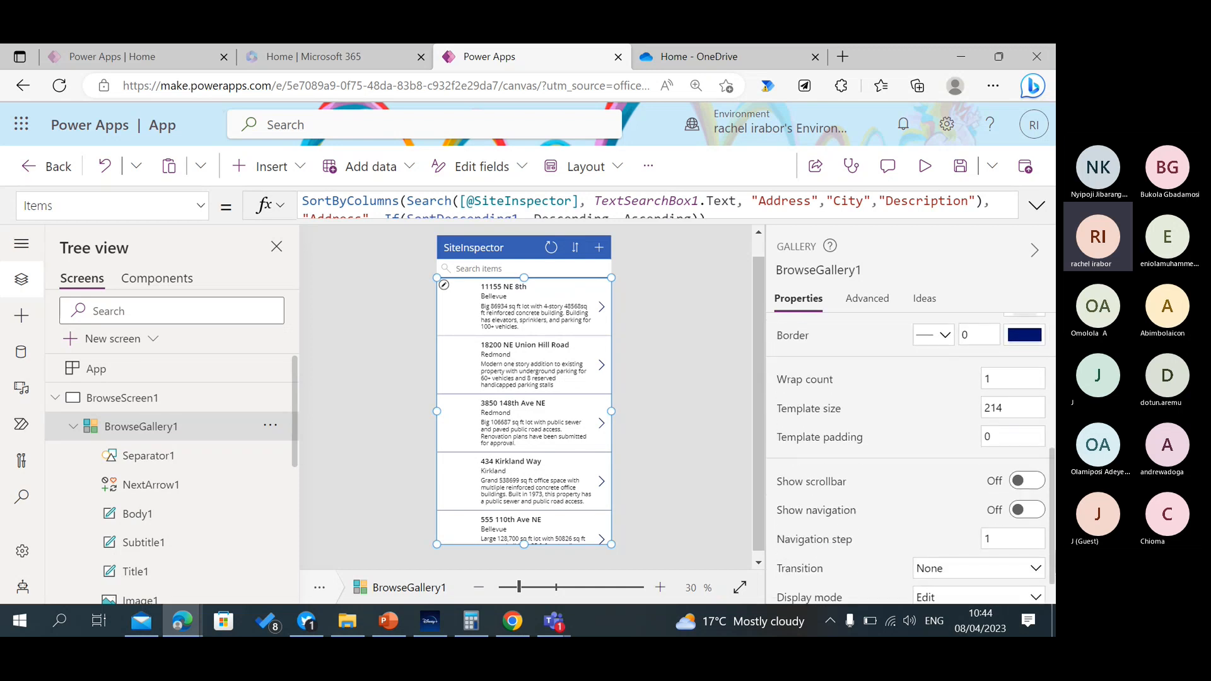
scroll(908, 458, down, 1)
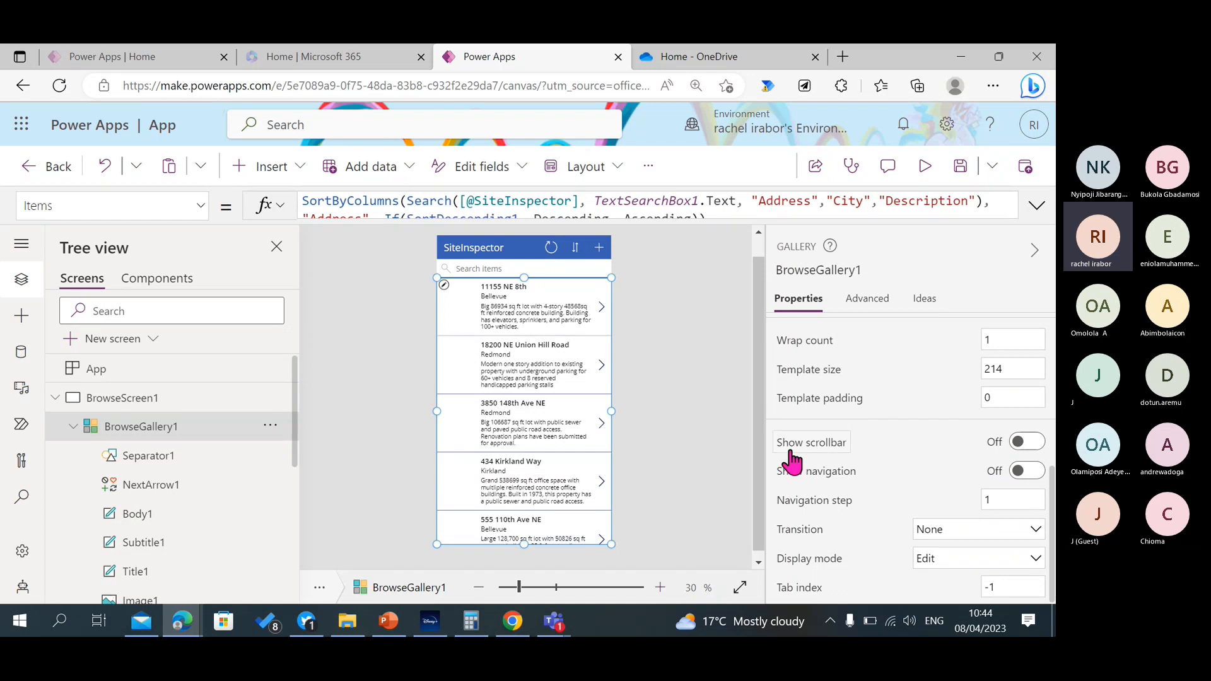
click(1027, 443)
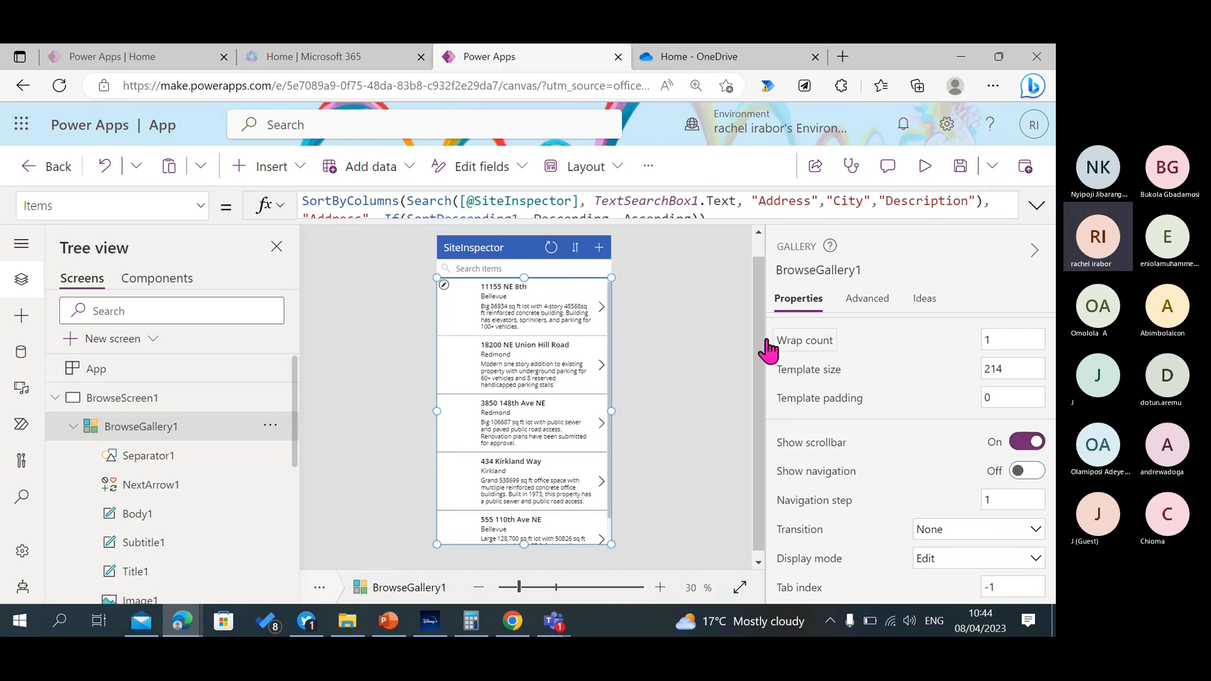
Preview the app, try scrolling the building list with its scrollbar, and close the preview.
click(929, 164)
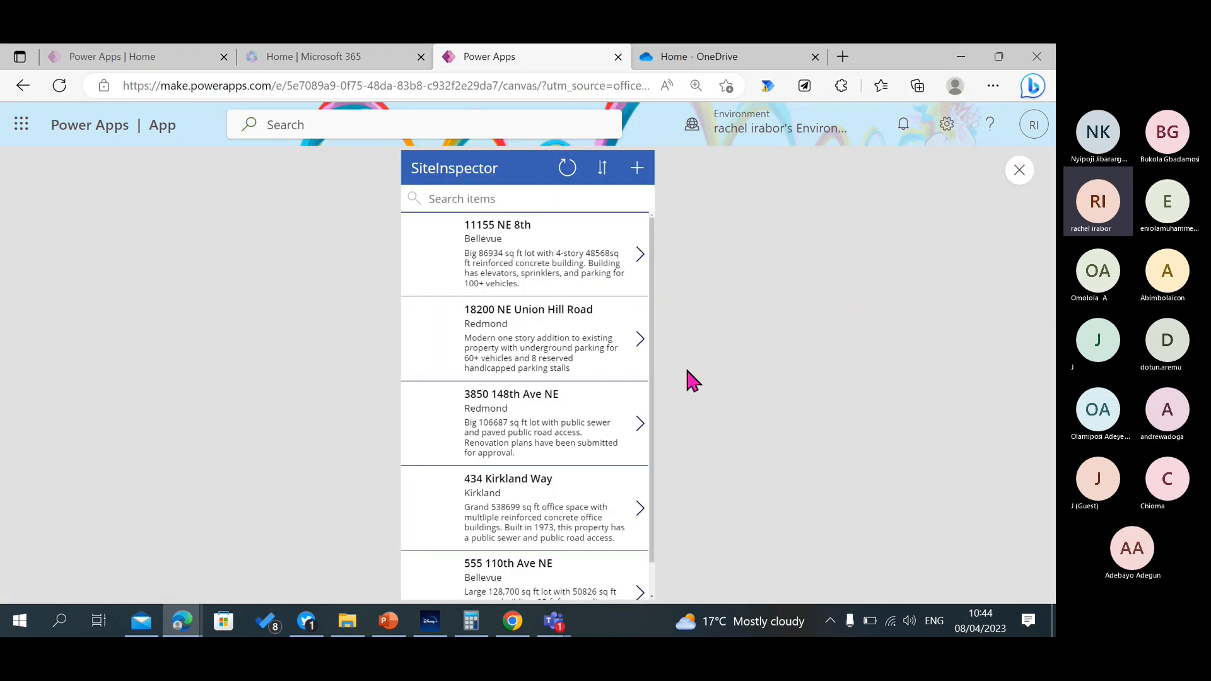
drag(652, 399, 657, 320)
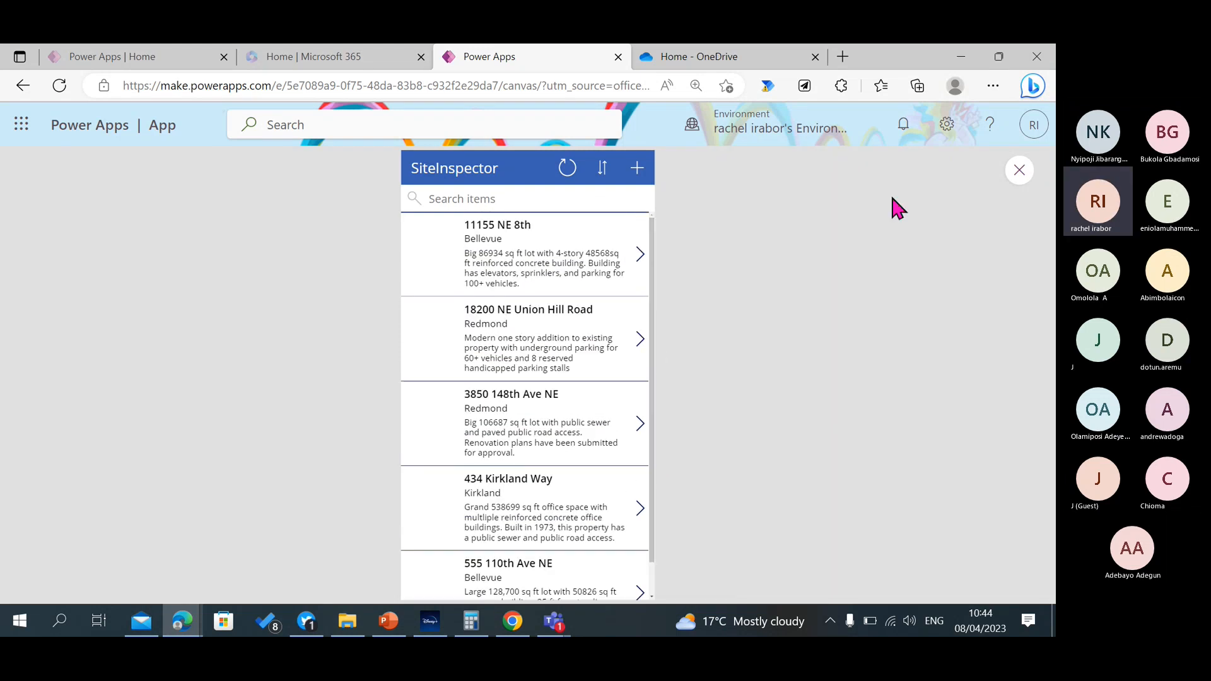
click(1020, 170)
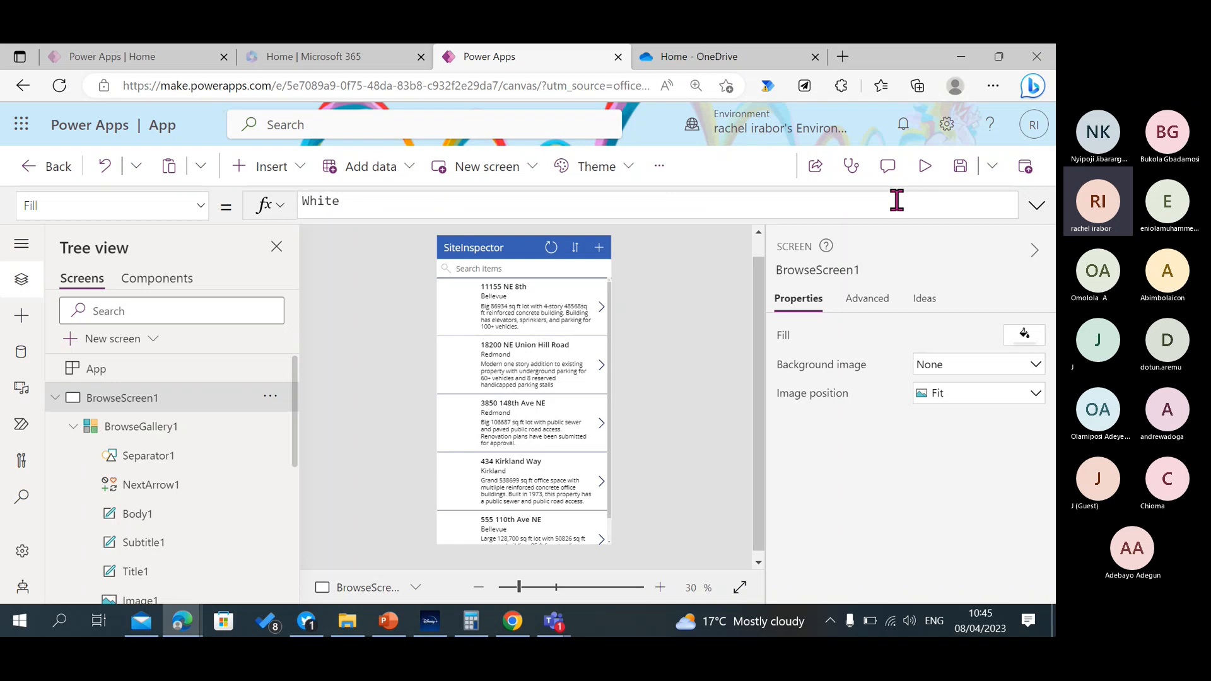
Save the app under the name Techstylers.
click(961, 169)
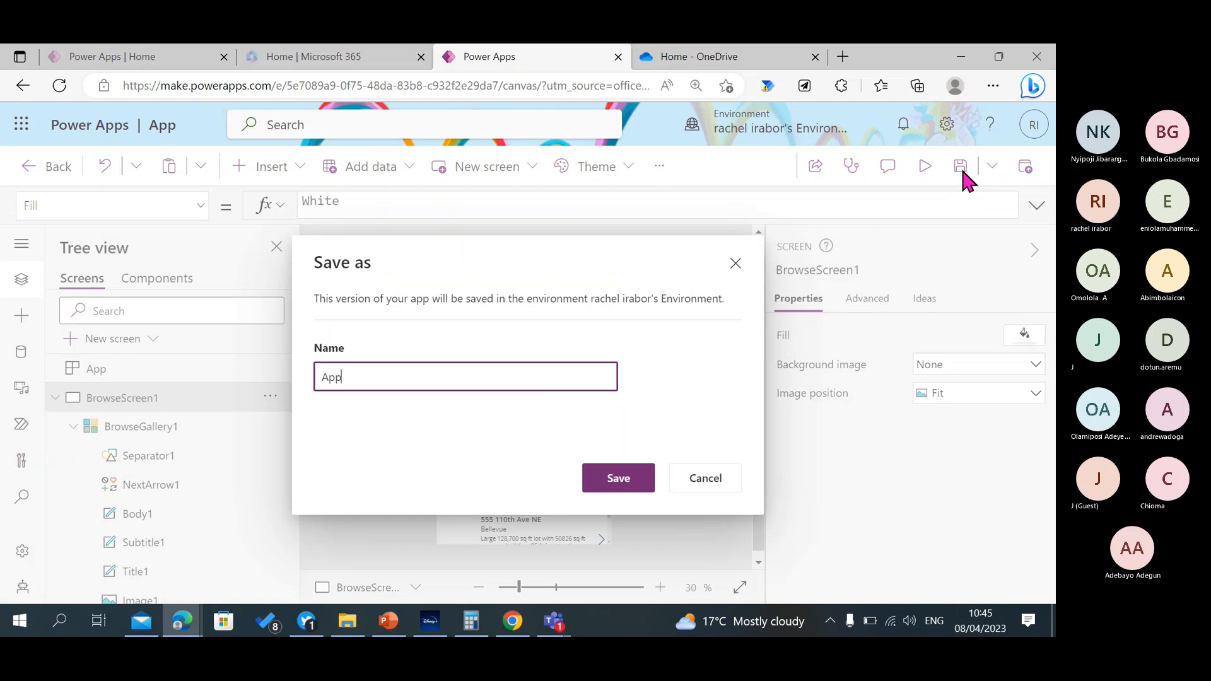
key(BackSpace)
key(BackSpace)
key(BackSpace)
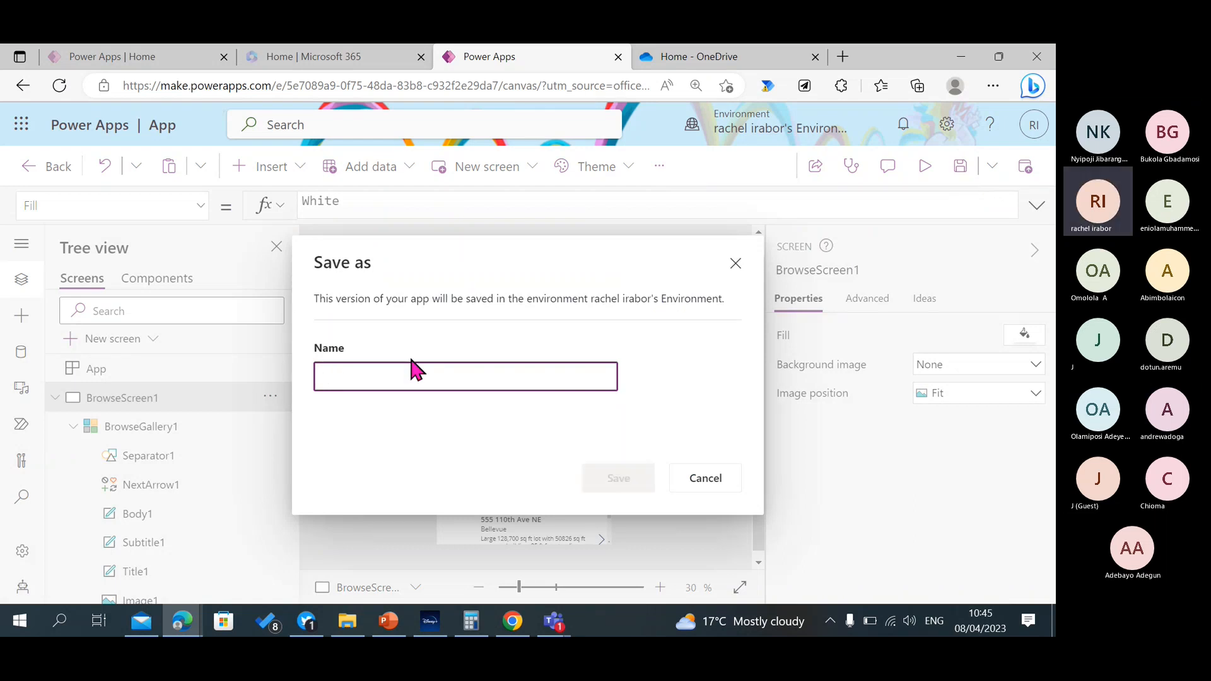
text(Techd)
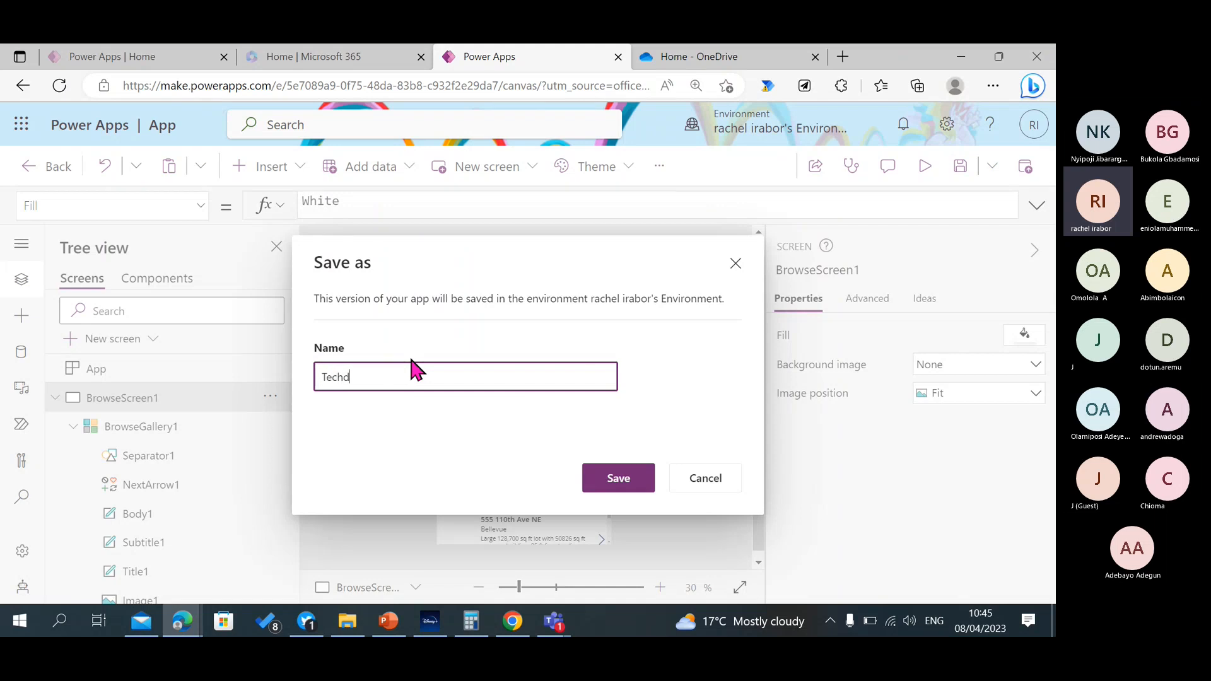
key(BackSpace)
text(stylers)
click(620, 478)
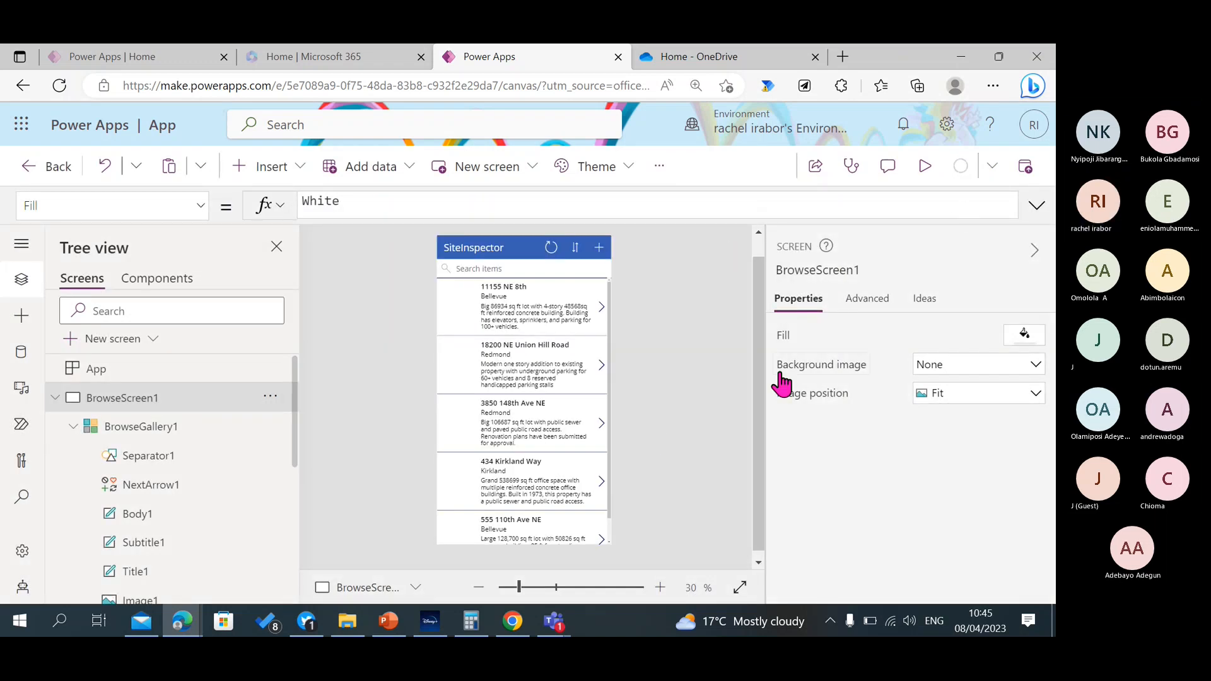
Examine the parts of BrowseScreen1 one by one: the search box, the gallery and the first row's arrow.
click(55, 398)
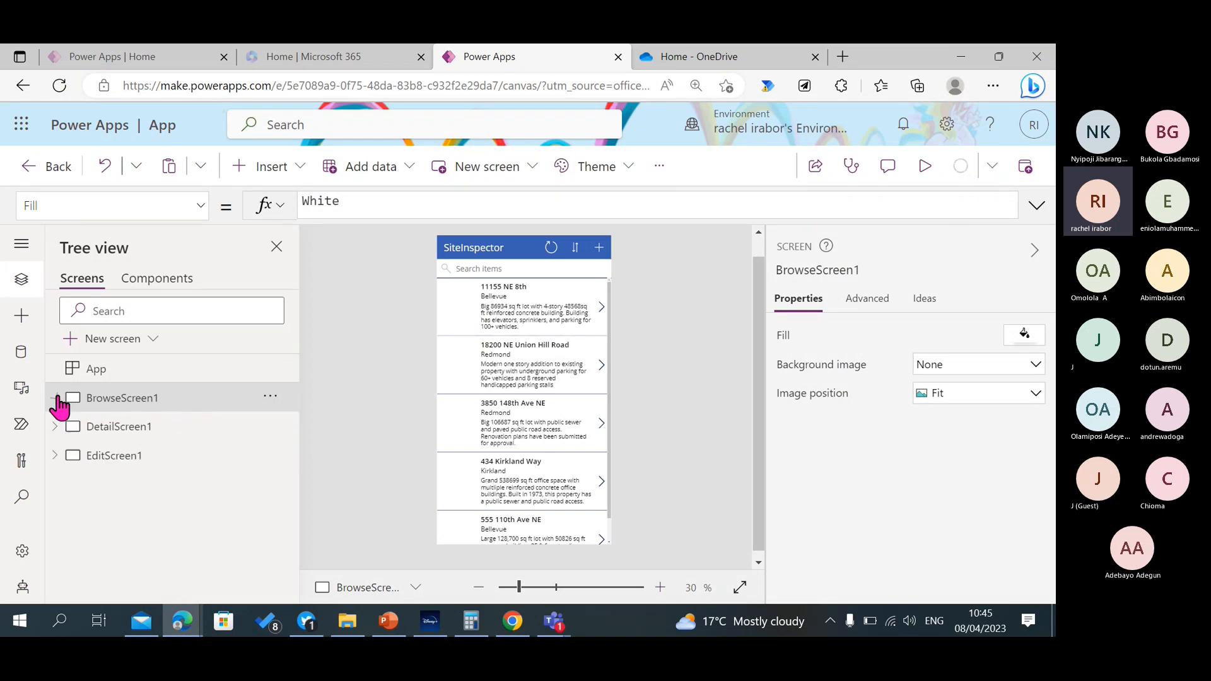
click(514, 272)
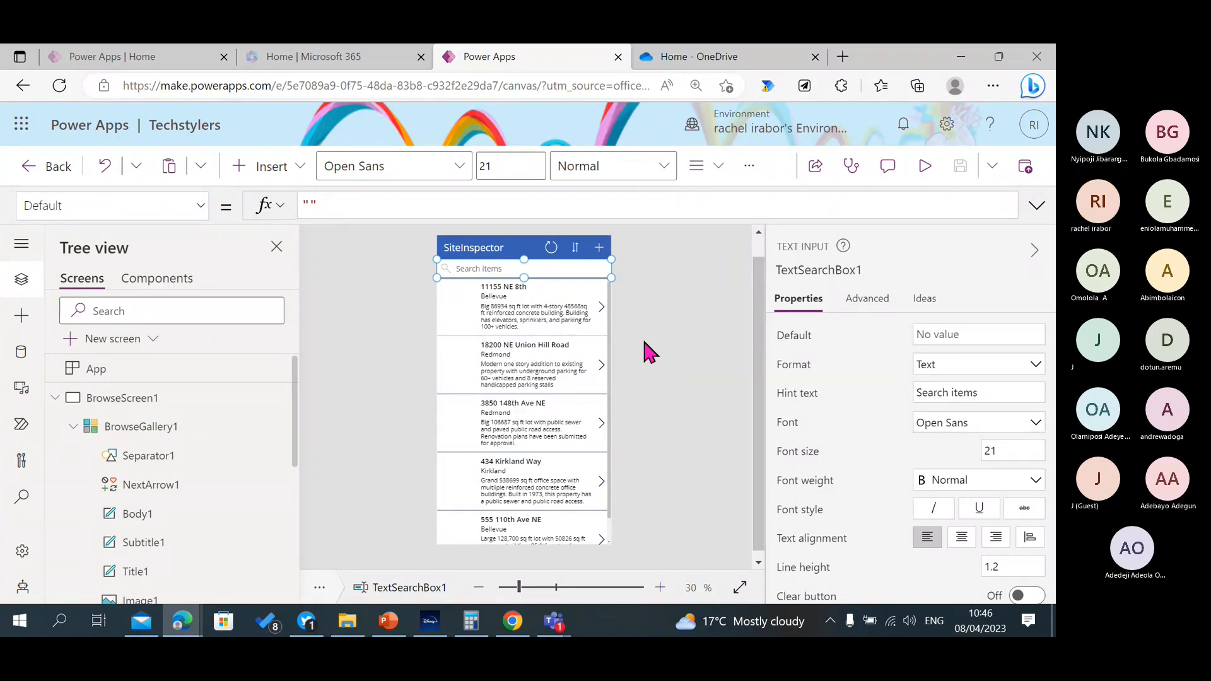
click(641, 353)
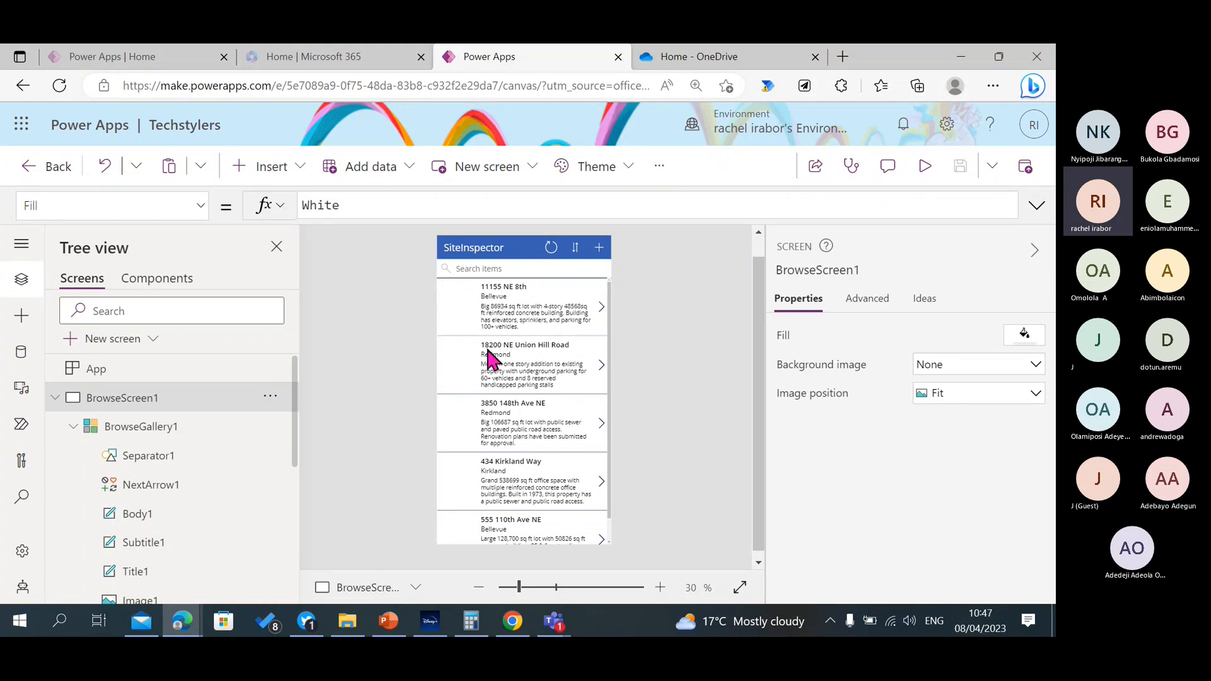
click(449, 369)
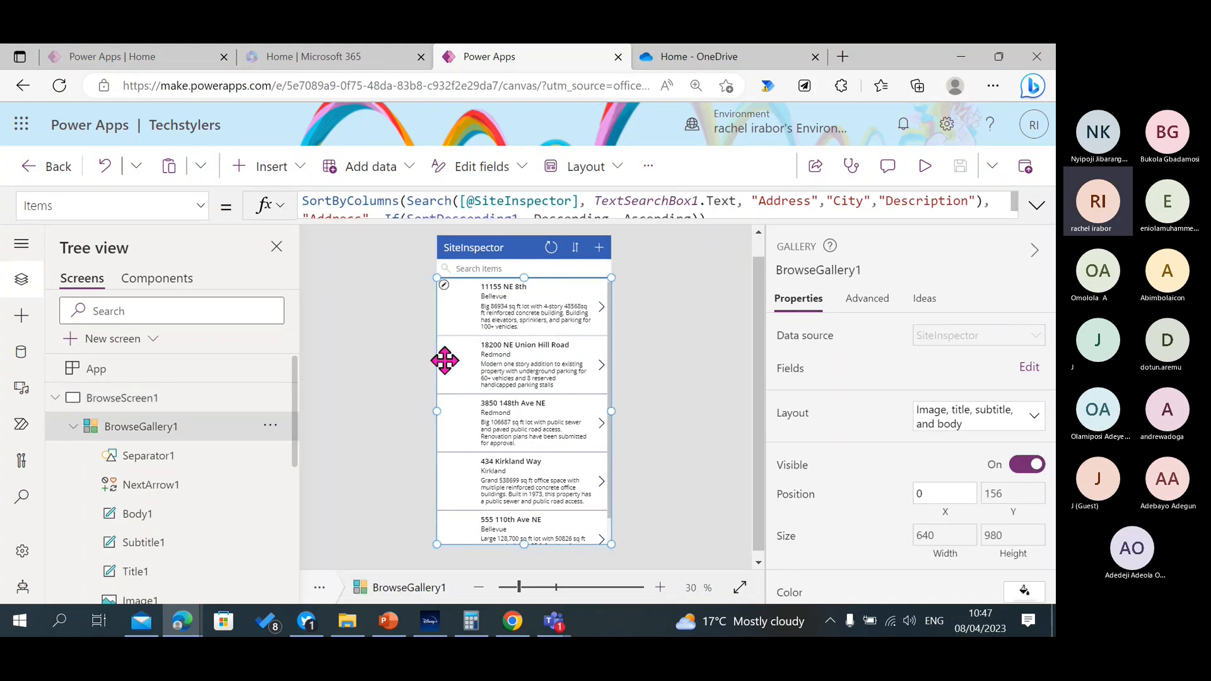
click(601, 306)
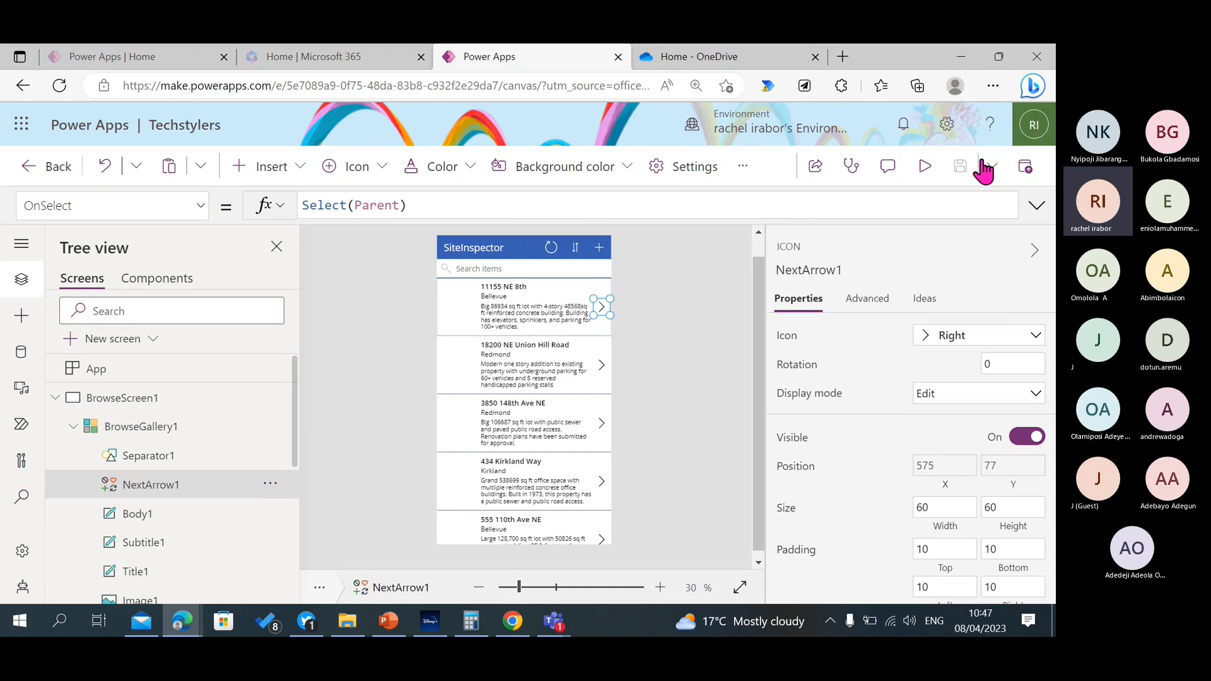
Preview the app, open the first building's details twice through its row arrow, return to the list and close the preview.
click(925, 165)
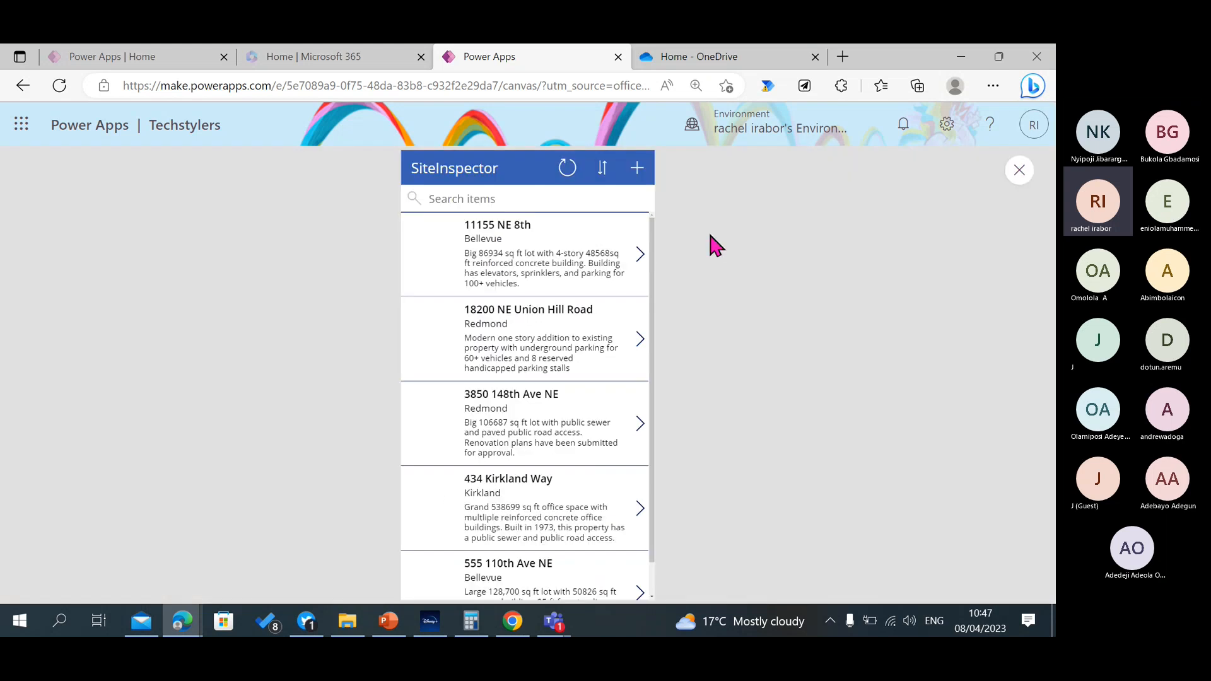
click(638, 257)
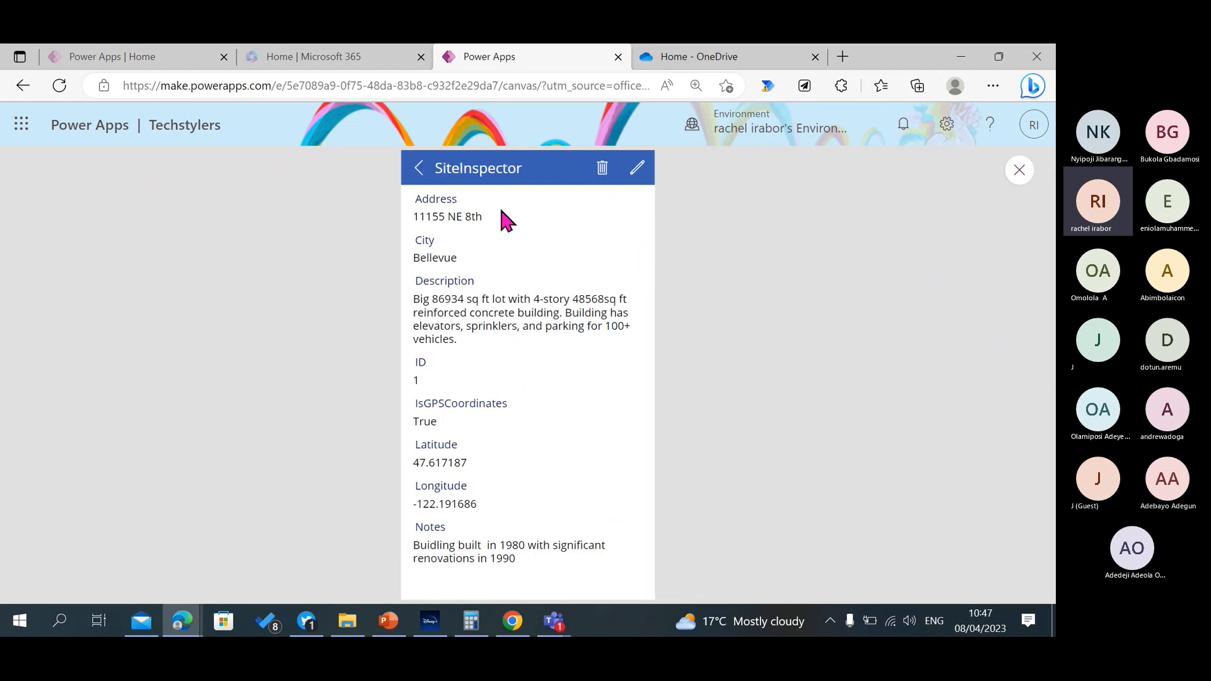
click(419, 170)
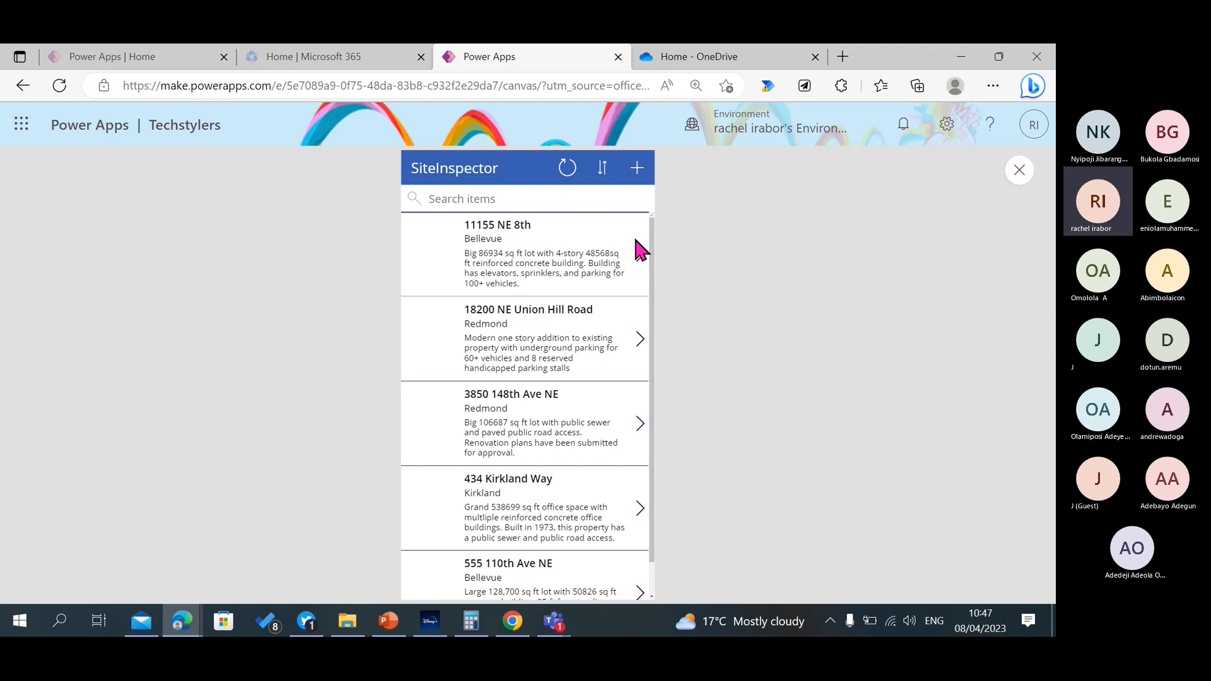
click(640, 258)
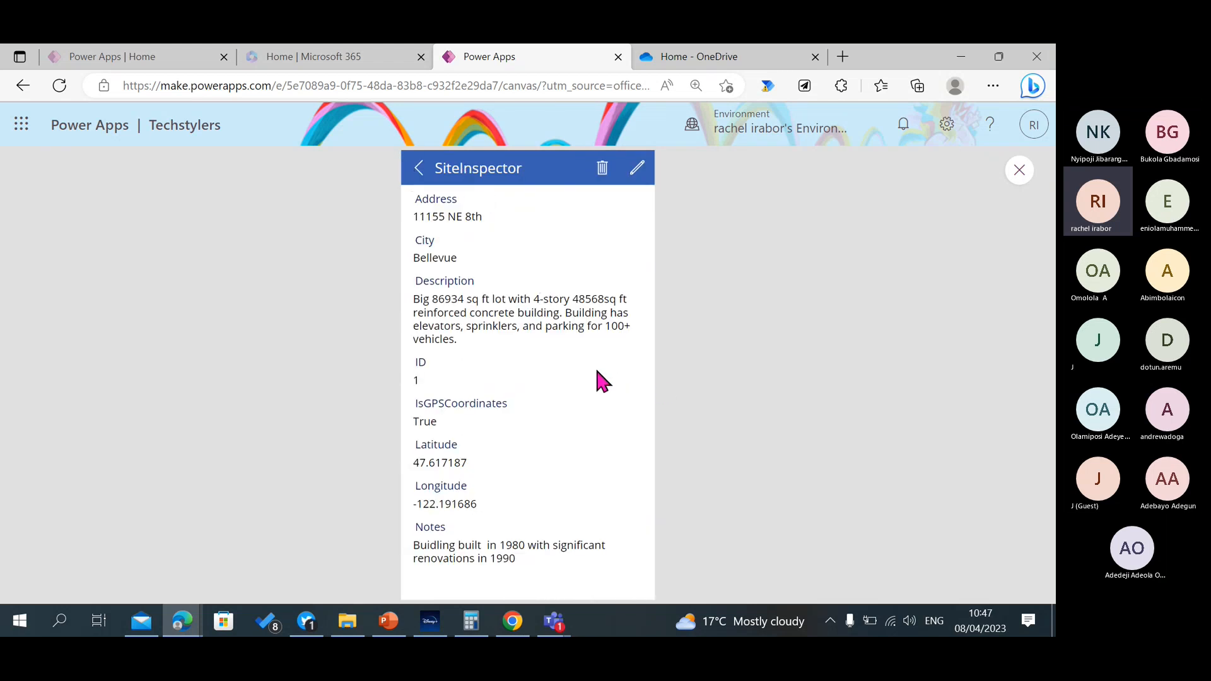
click(418, 169)
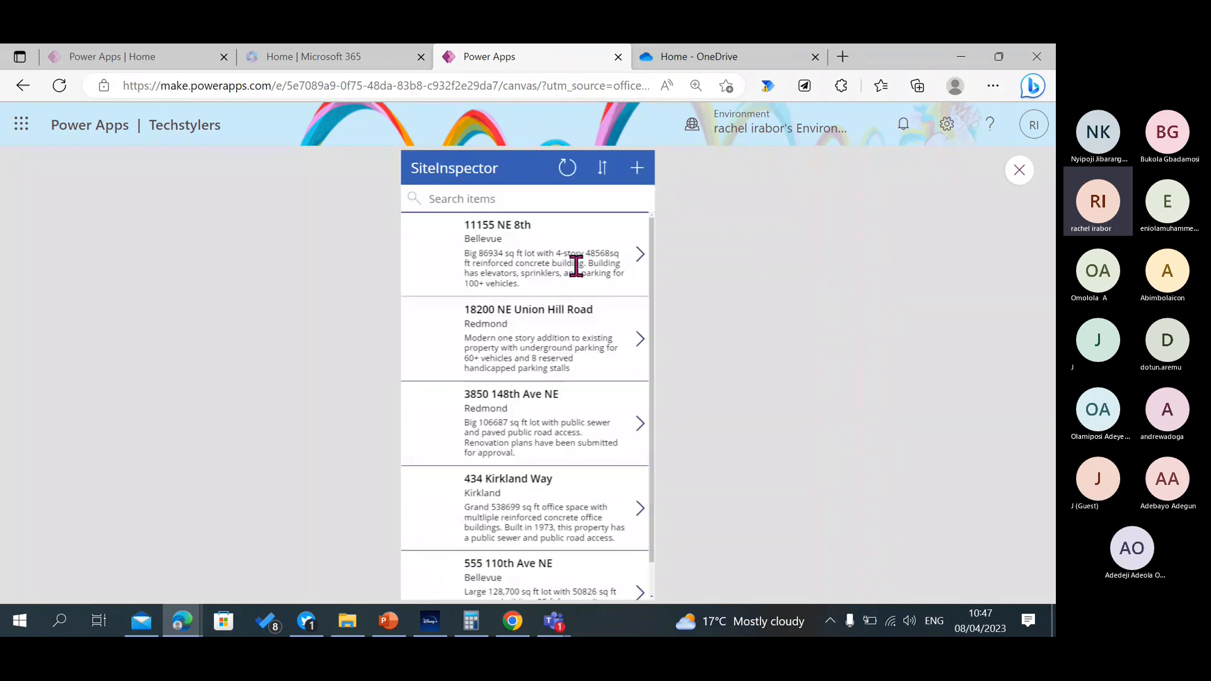
click(1018, 170)
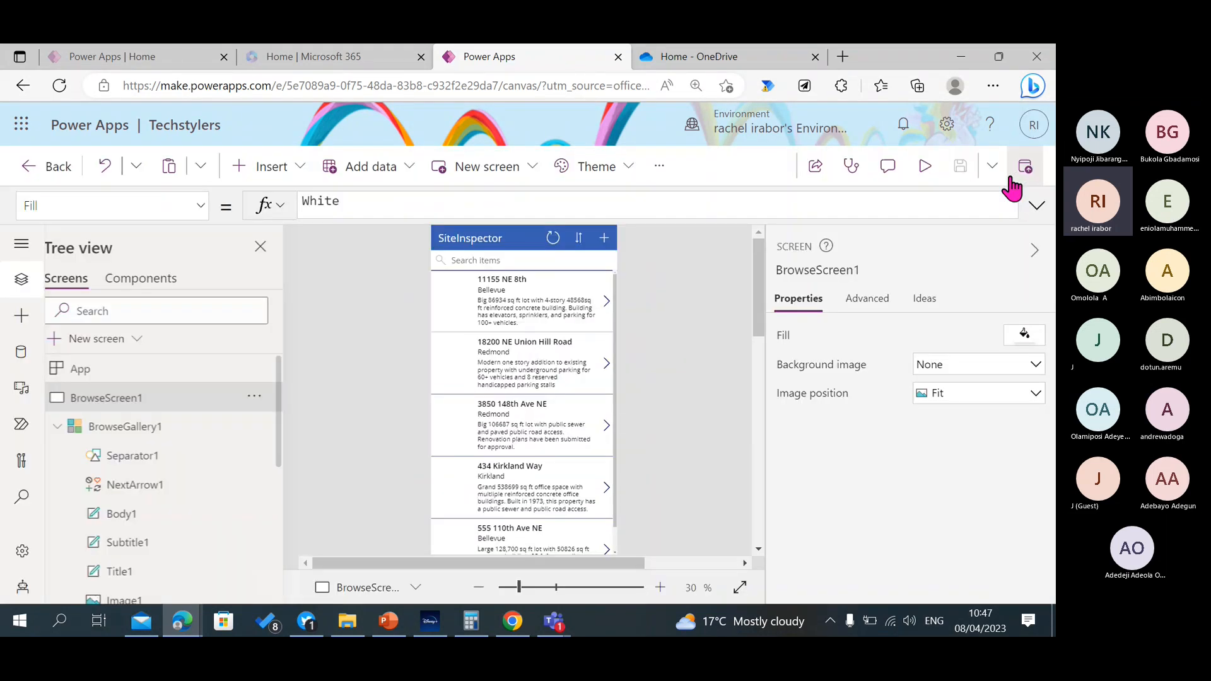
Preview the app again, open the first building's details from its row text, go back and close the preview.
click(925, 169)
click(486, 243)
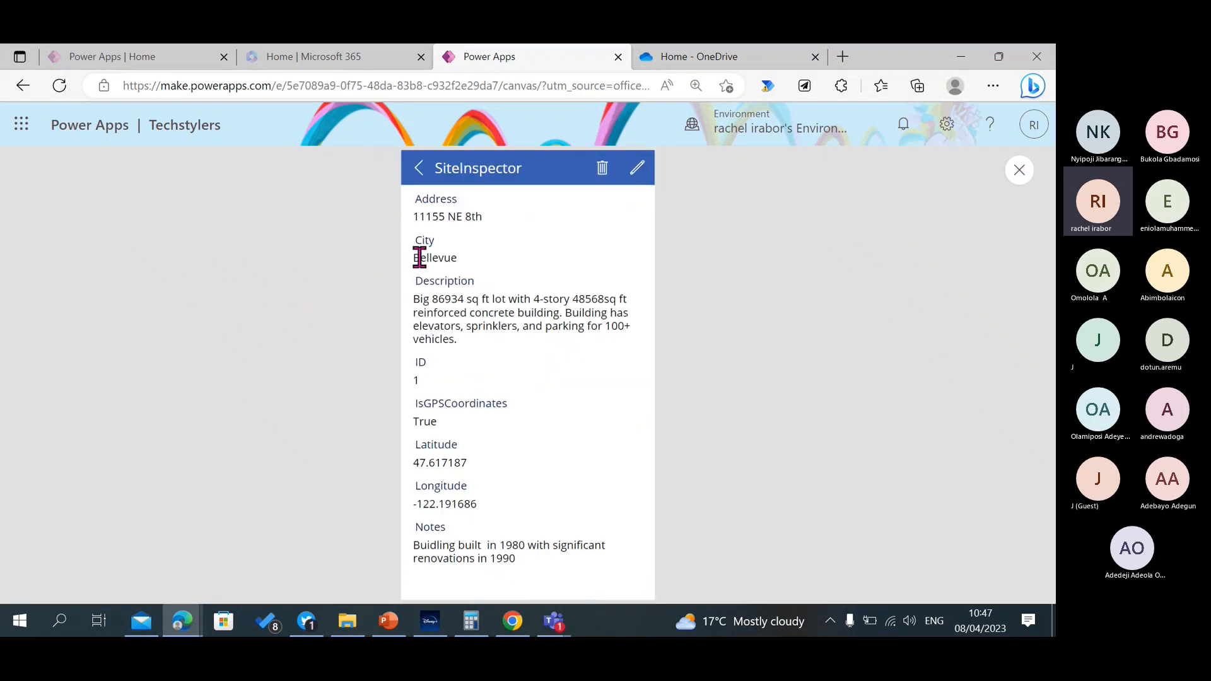
click(420, 169)
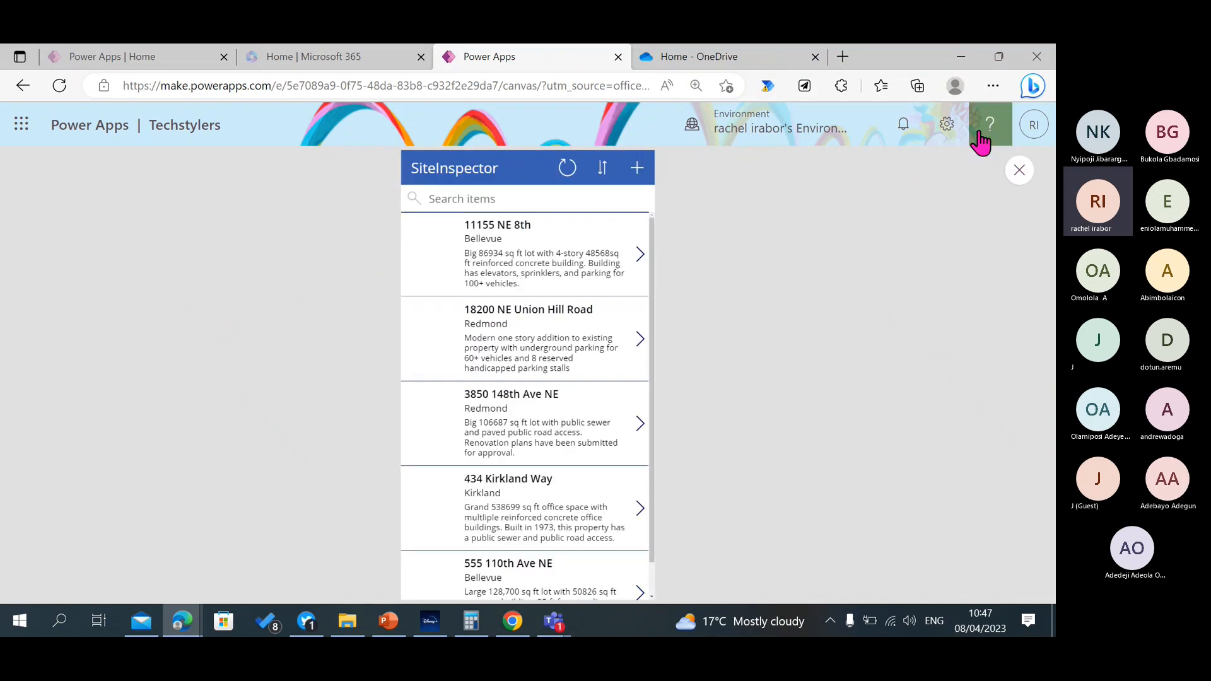
click(1020, 171)
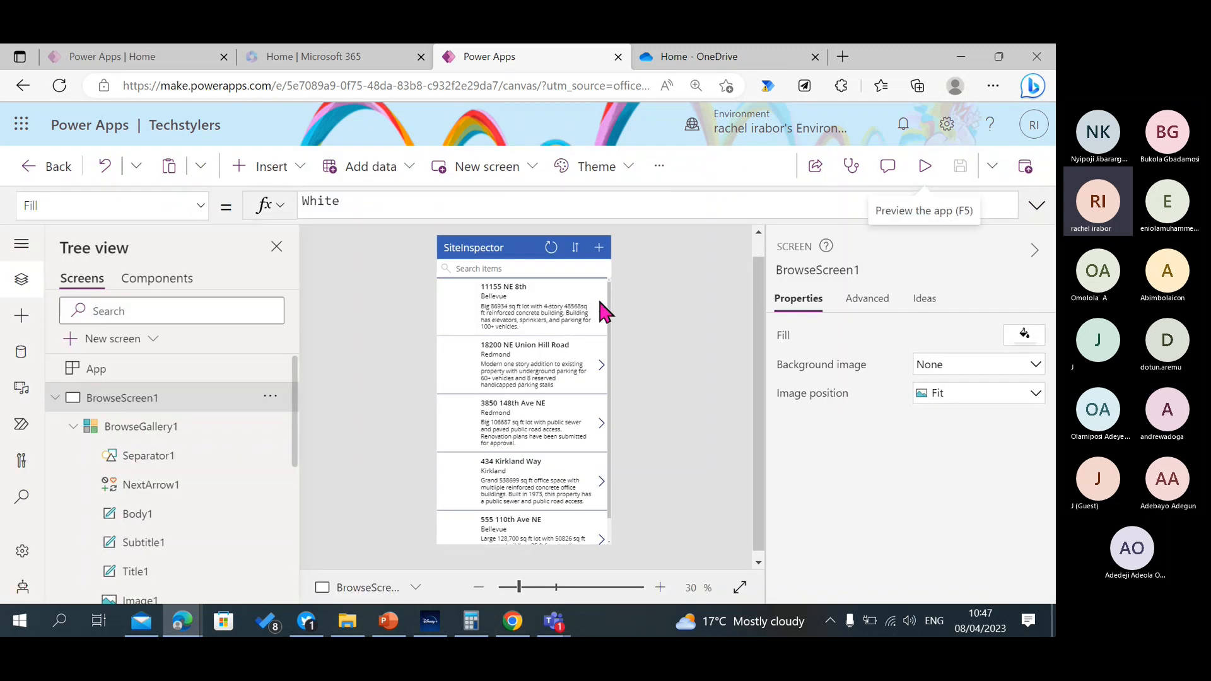
Hide the gallery's NextArrow1 icon by setting its Visible property to false.
click(599, 305)
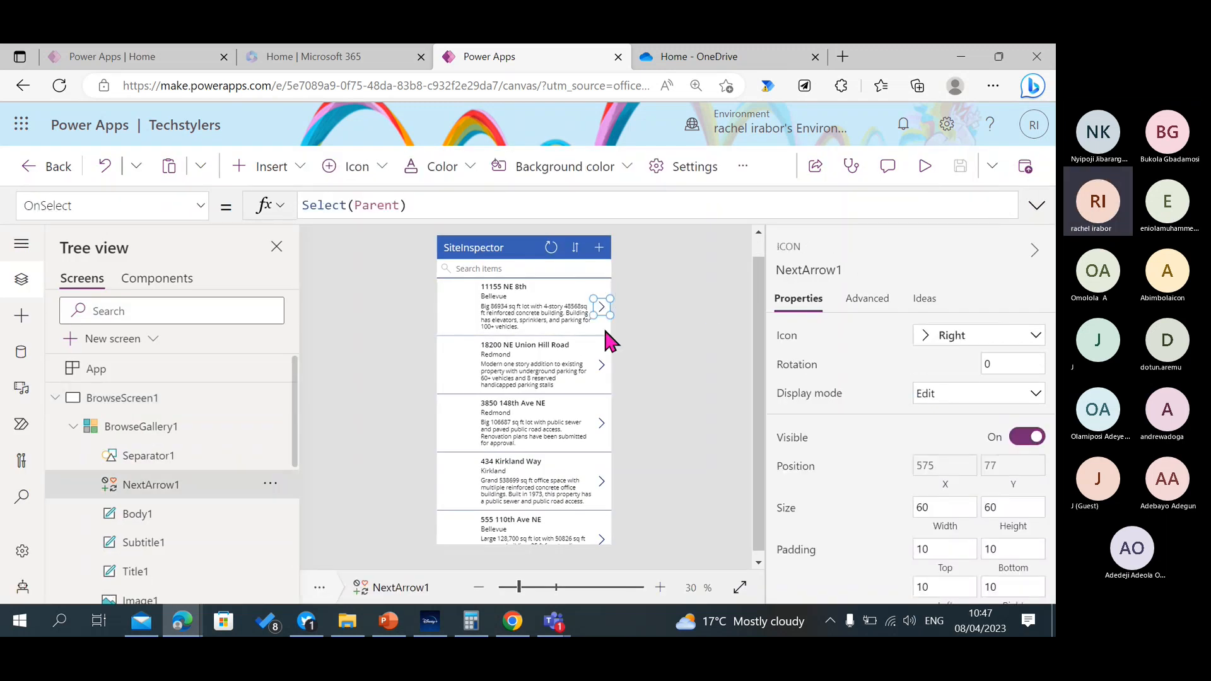
click(202, 206)
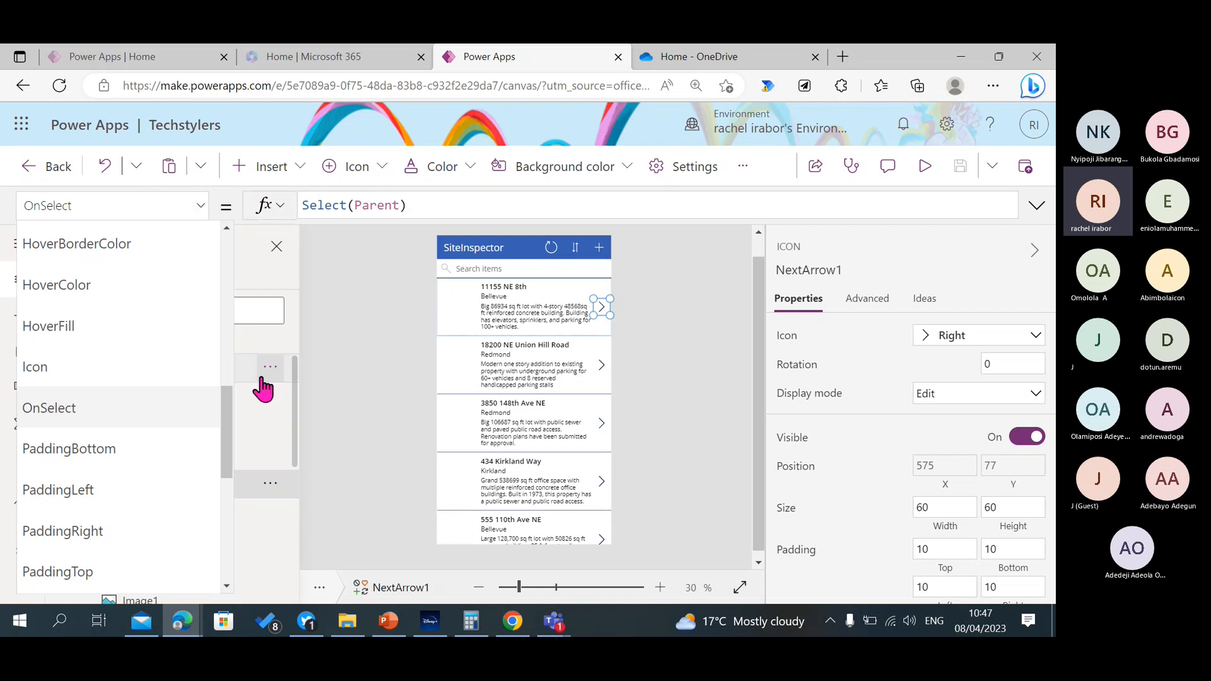
drag(228, 433, 227, 527)
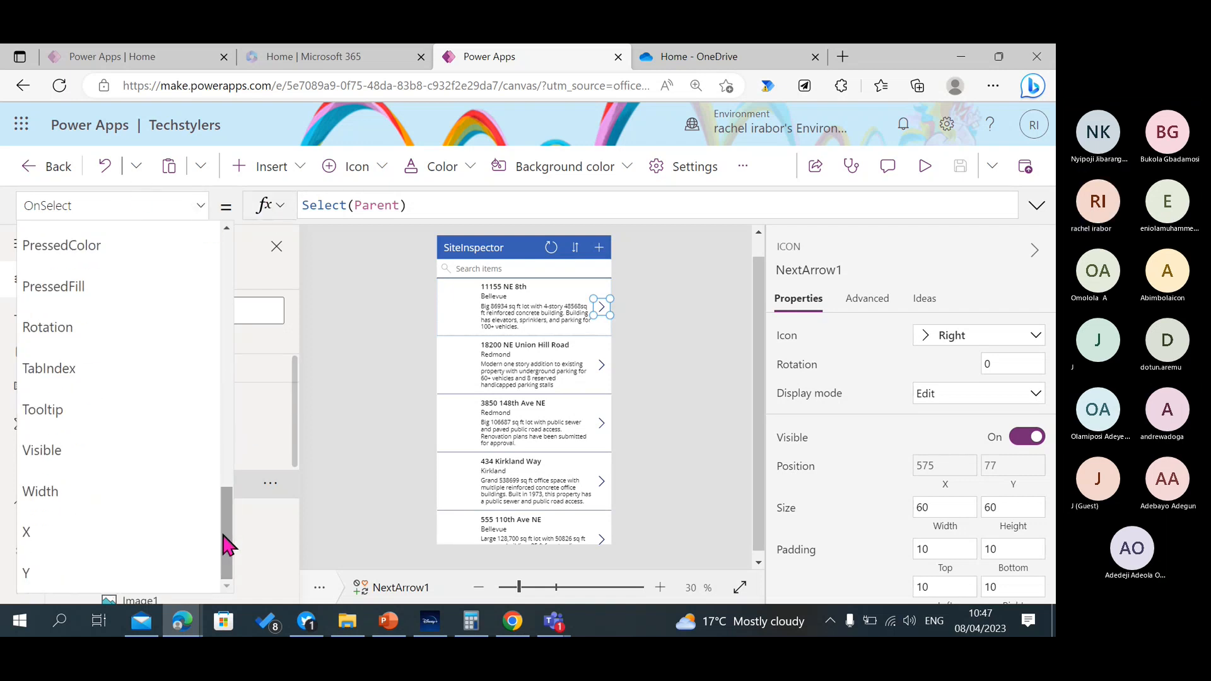
click(124, 464)
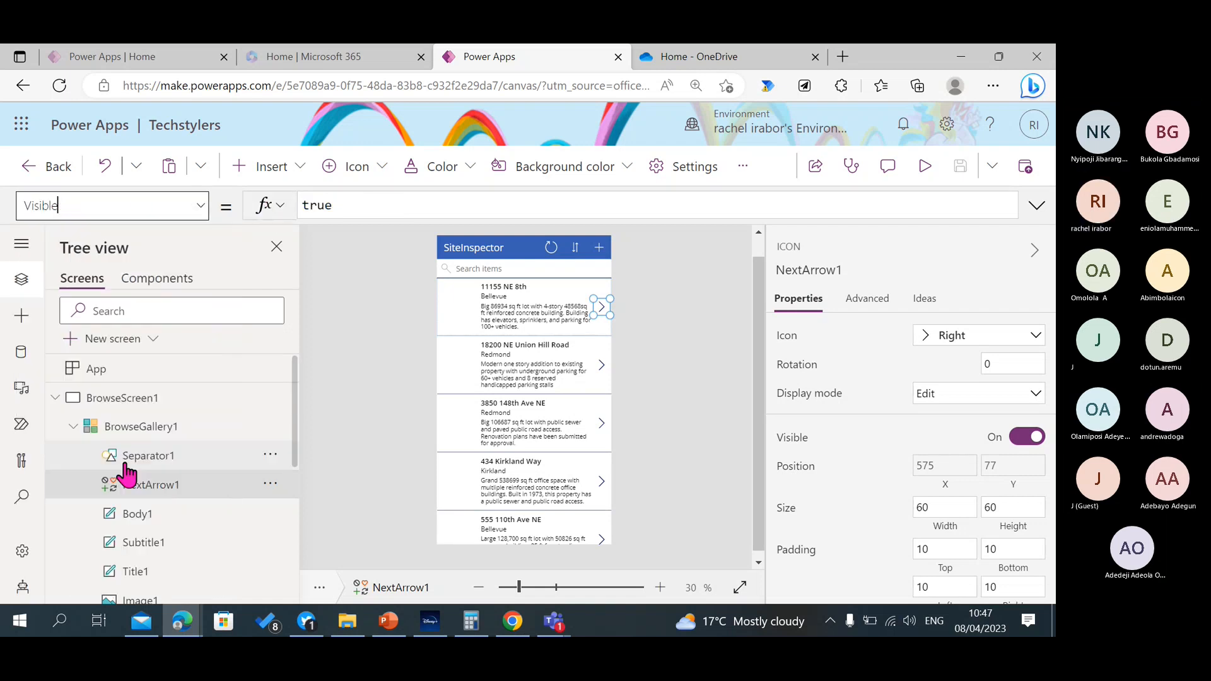
double_click(325, 203)
key(BackSpace)
text(fals)
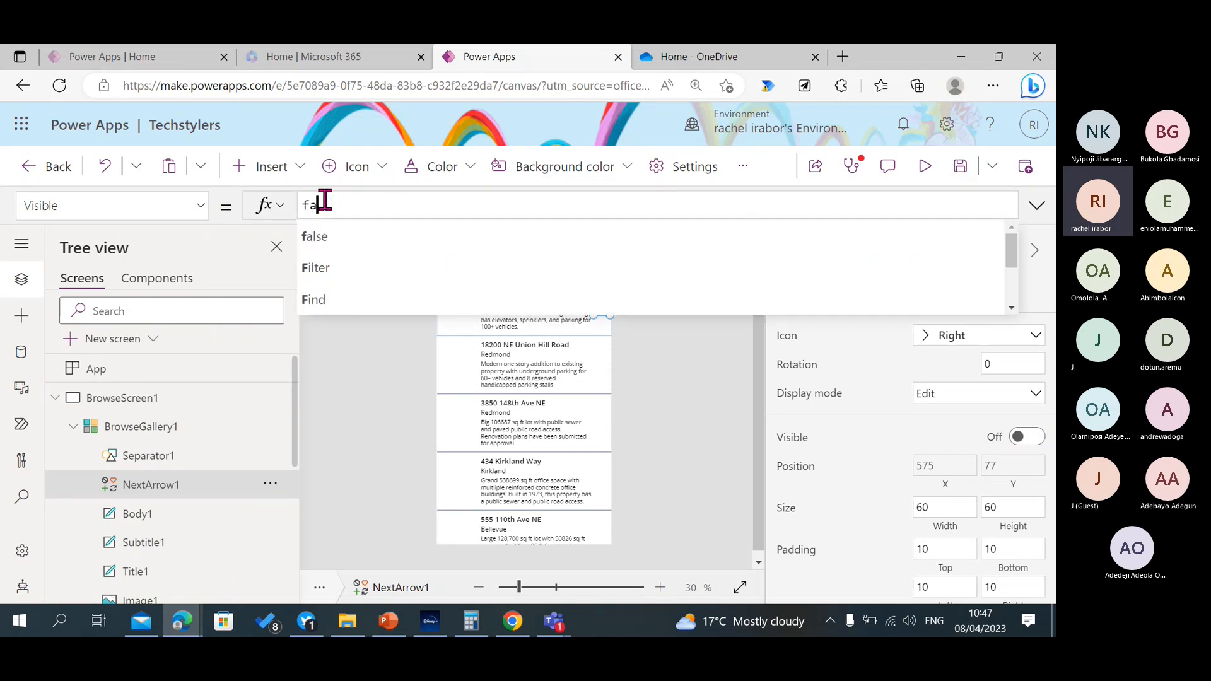
text(e)
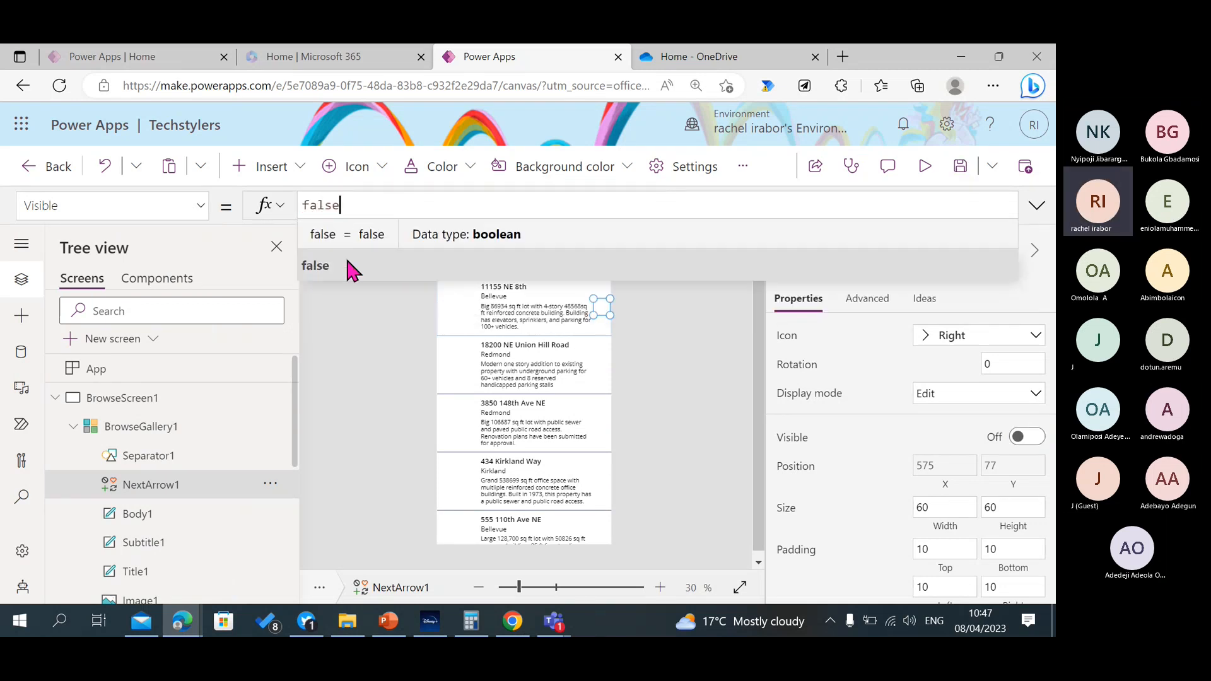
click(346, 324)
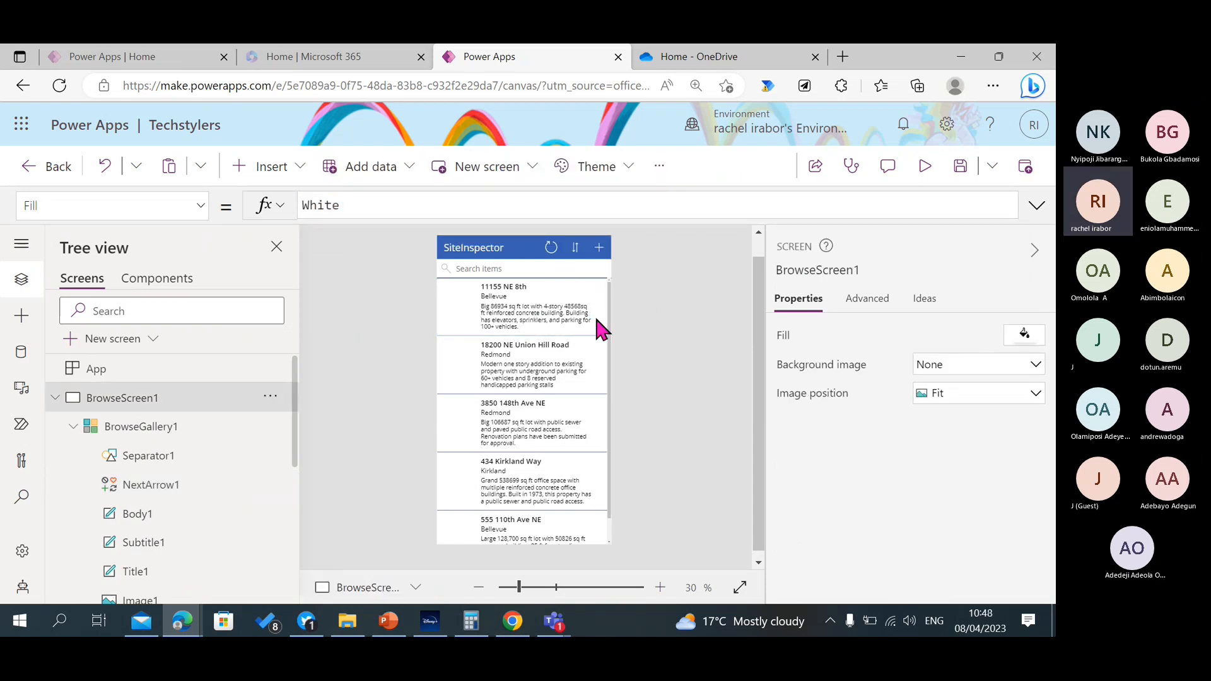
Preview the app, check that the first two buildings' details open from their row text, and close the preview.
click(925, 165)
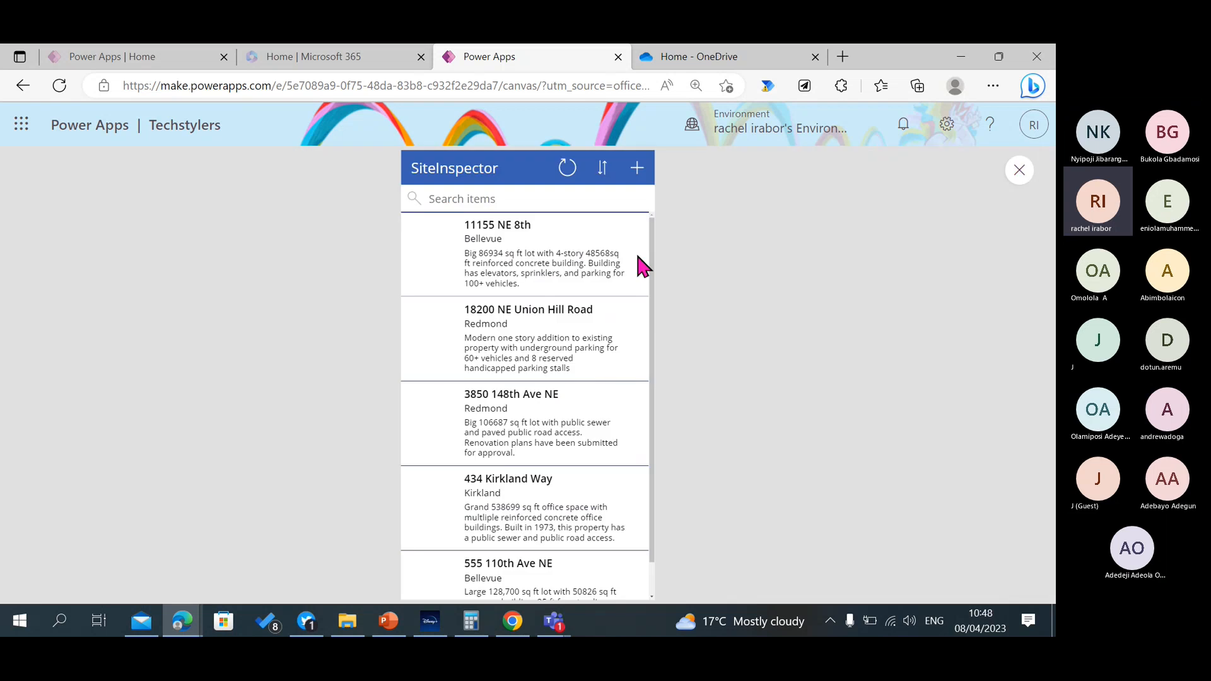
click(518, 265)
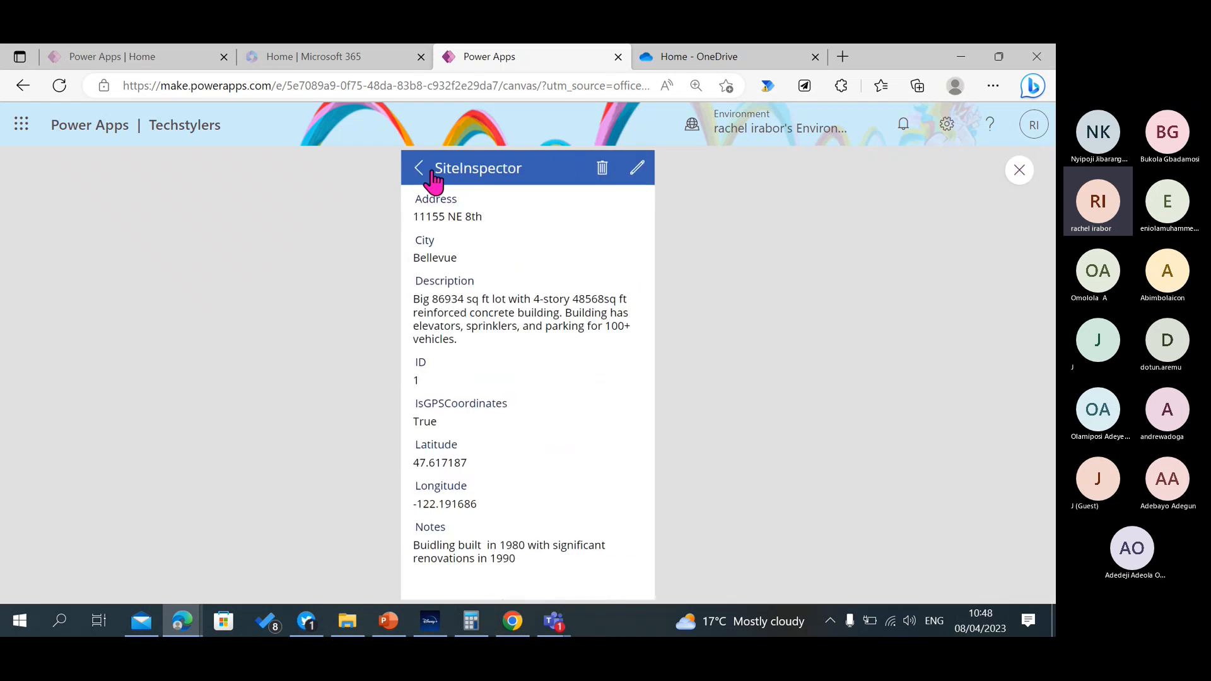
click(421, 168)
click(510, 354)
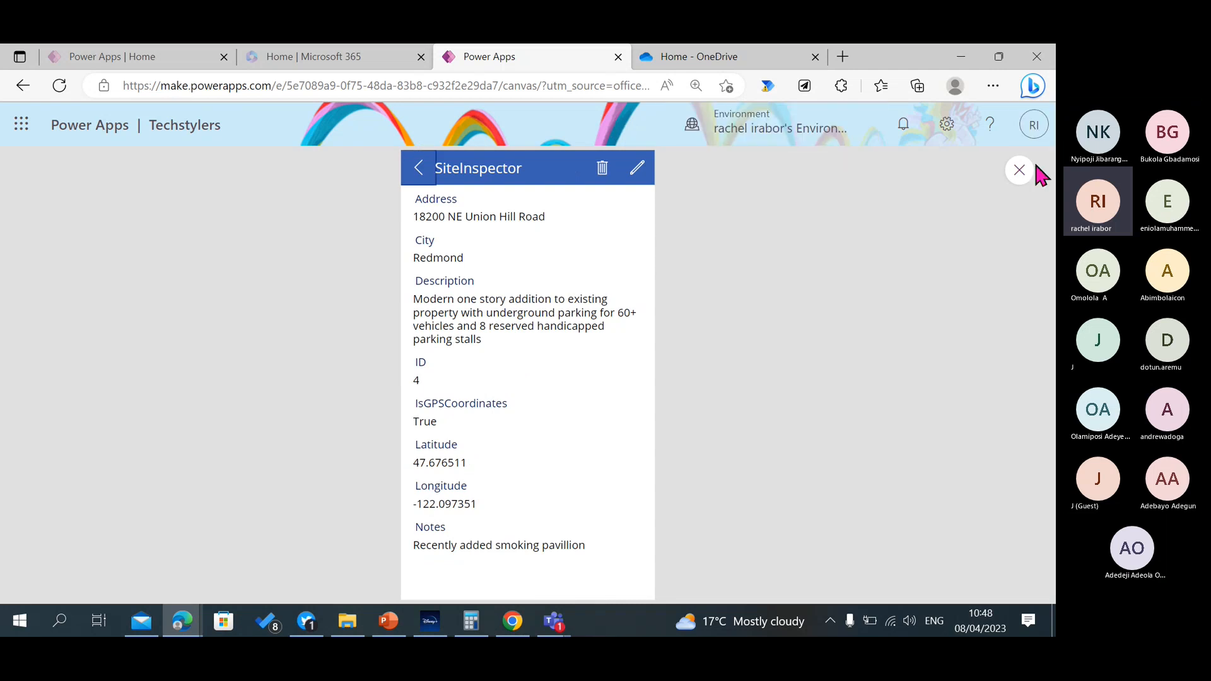
click(418, 176)
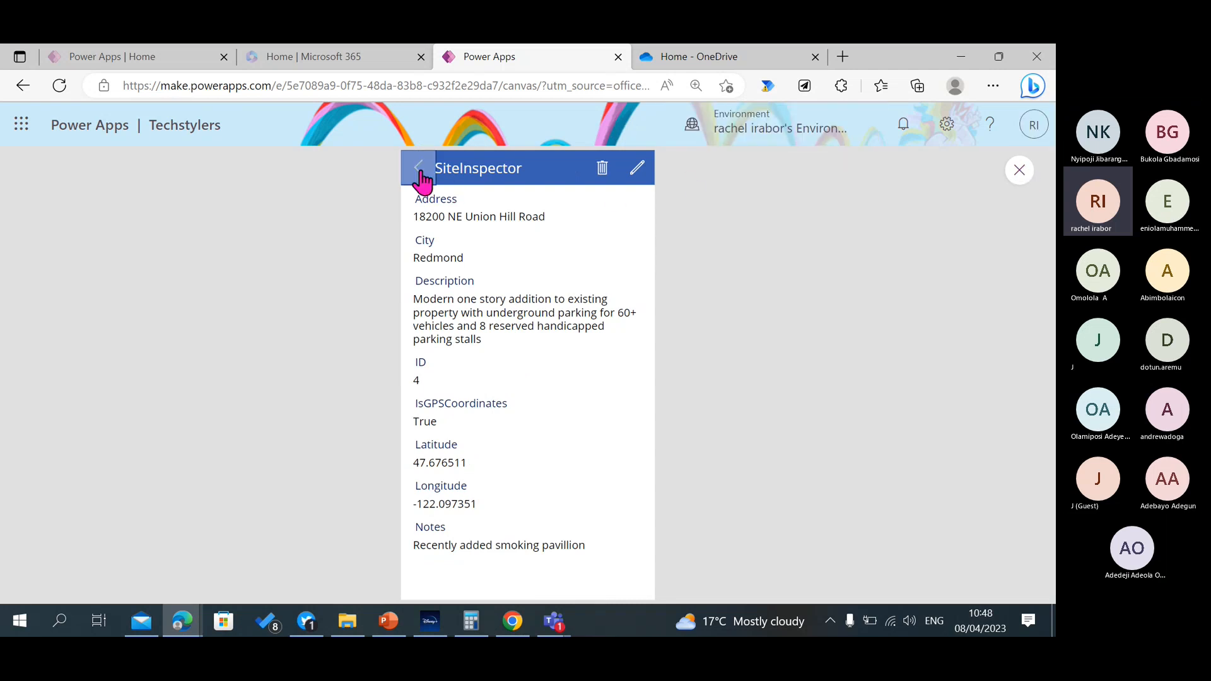
click(1020, 169)
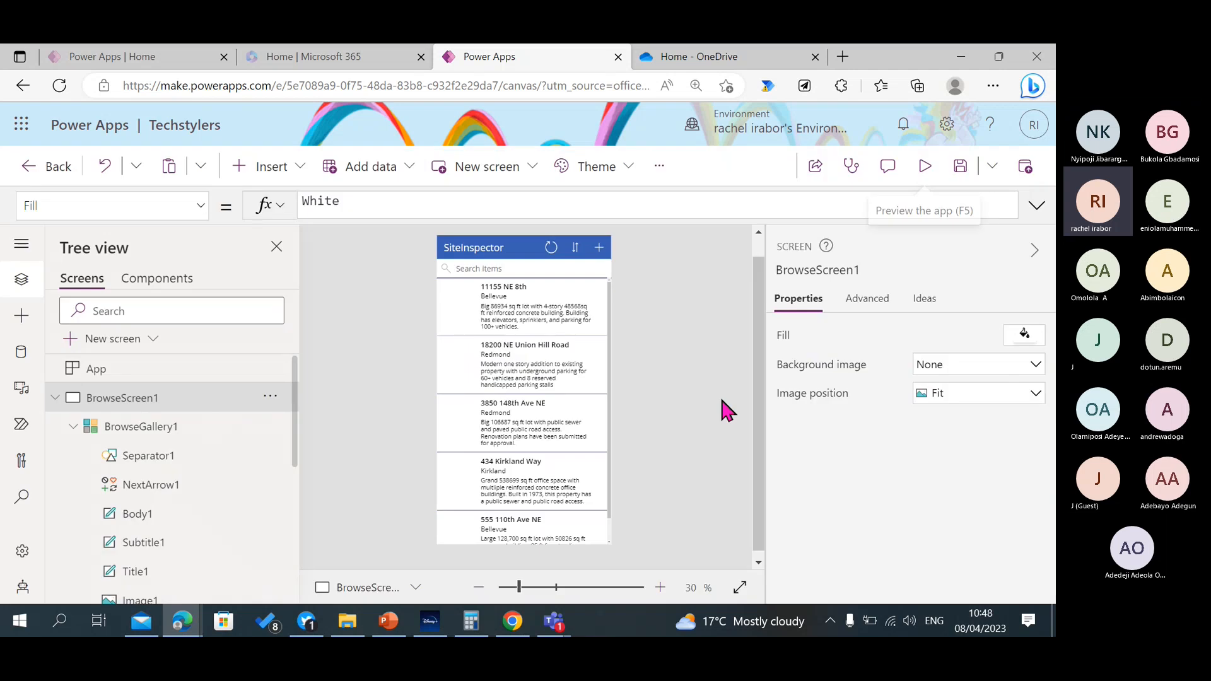
Set the transition of BrowseGallery1 to Pop.
click(513, 520)
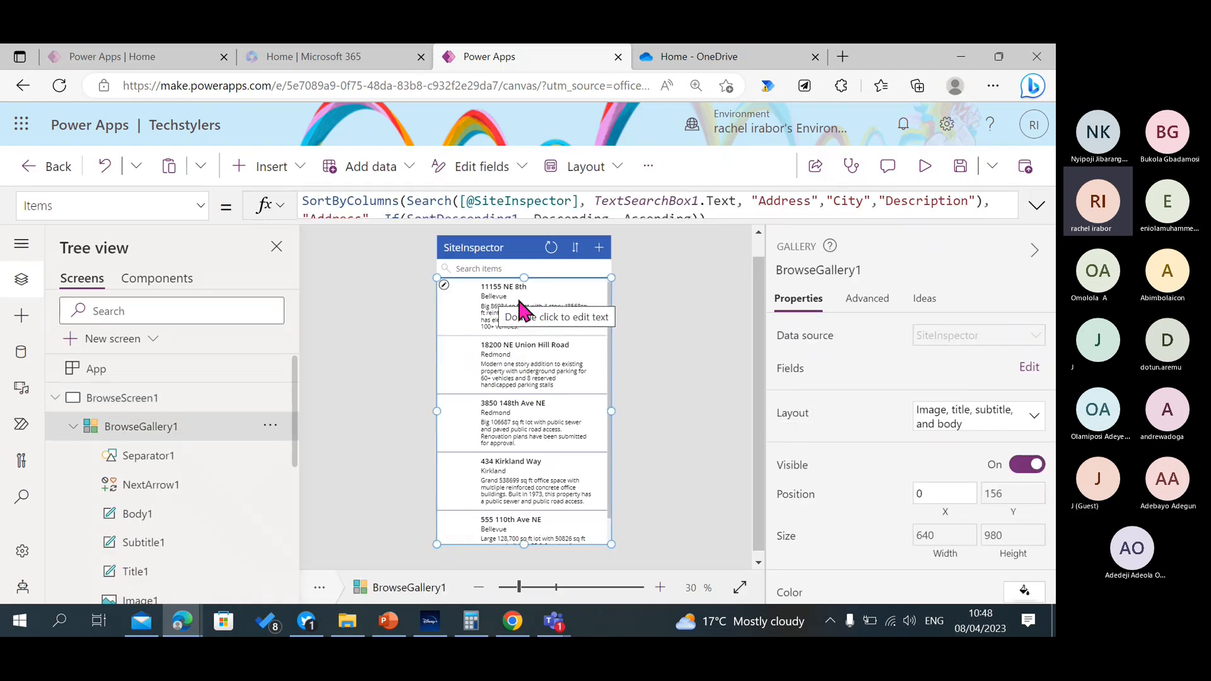
scroll(941, 353, down, 2)
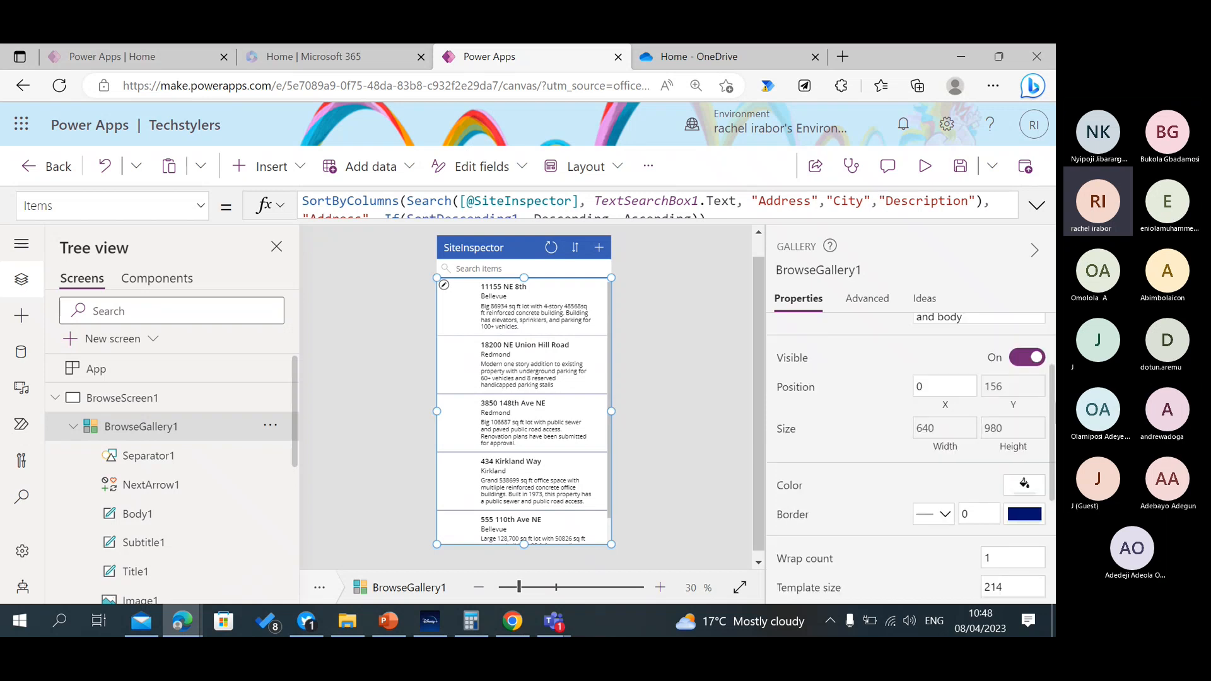
scroll(945, 517, down, 4)
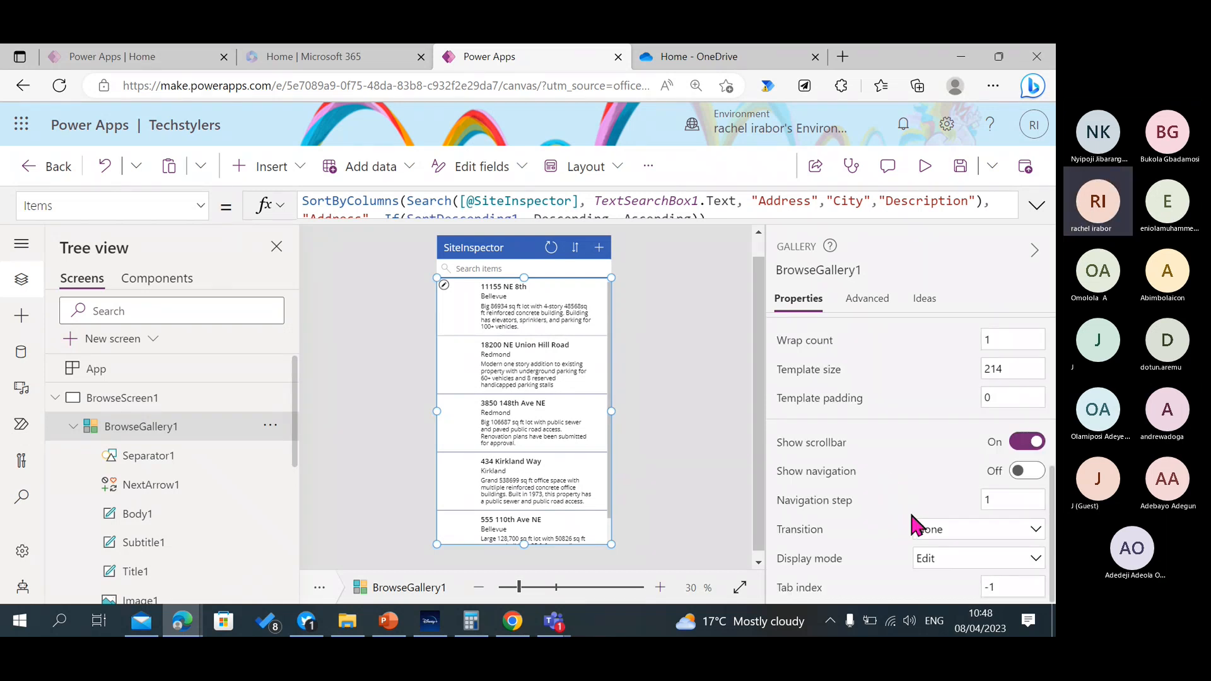
click(950, 531)
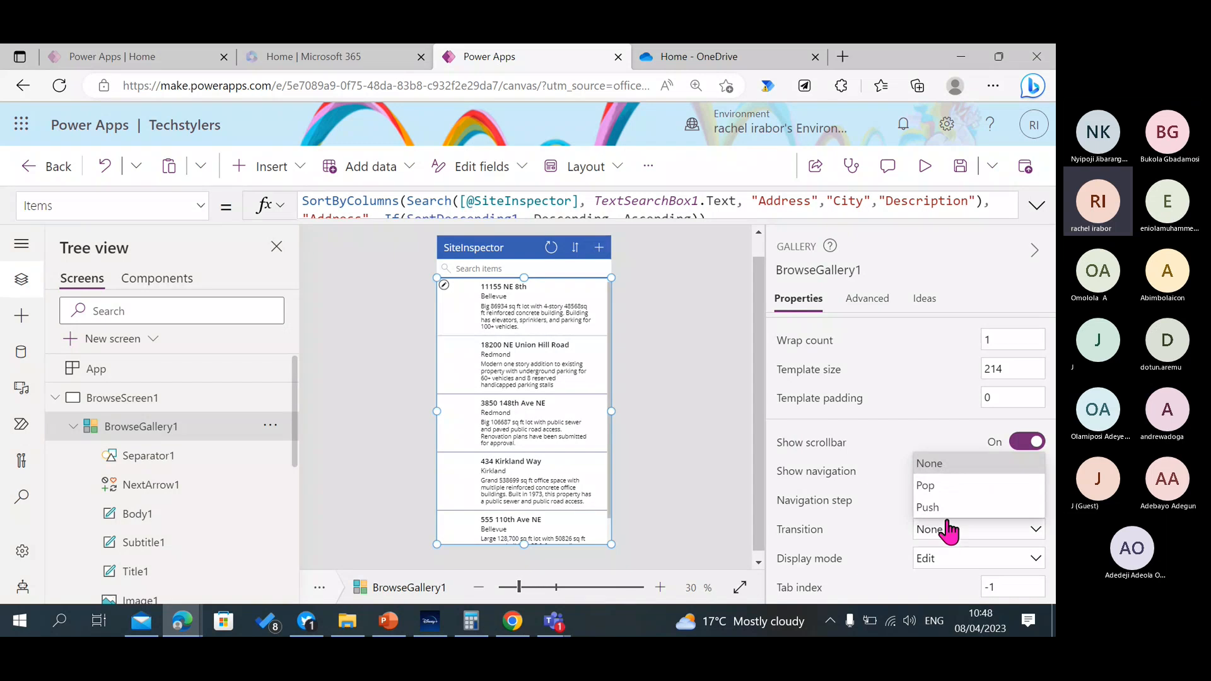
click(926, 485)
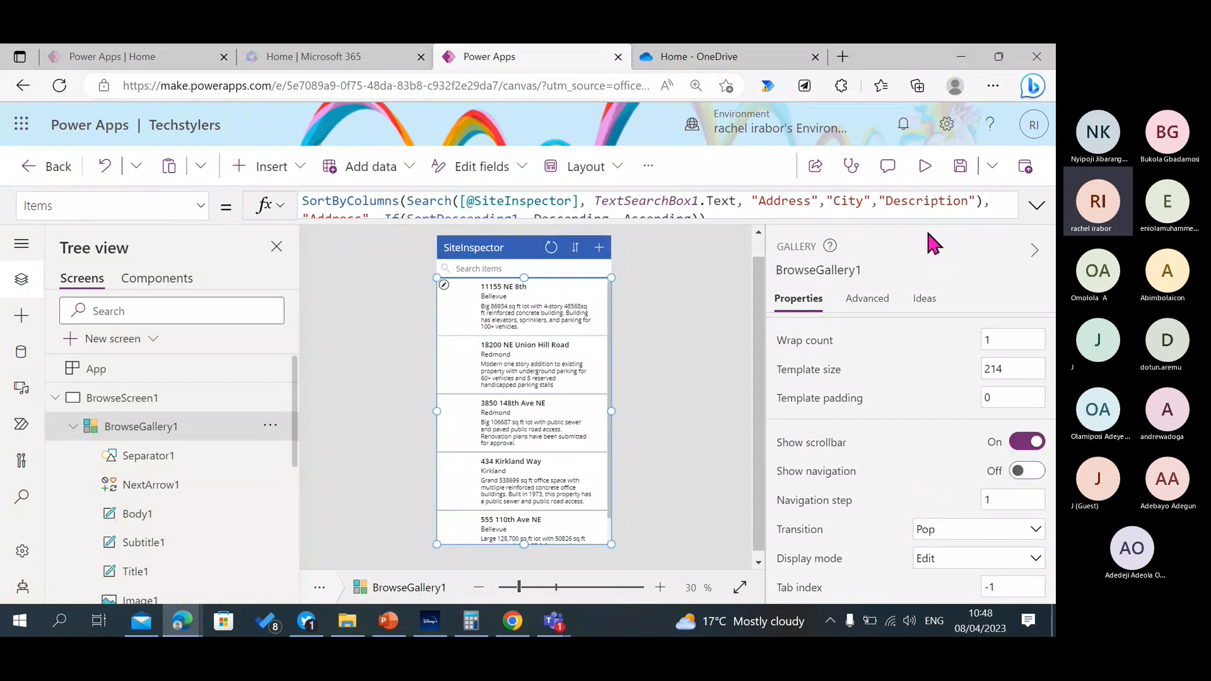
Preview the app, open the details of the 11155 NE 8th building from its row text, and close the preview.
click(925, 182)
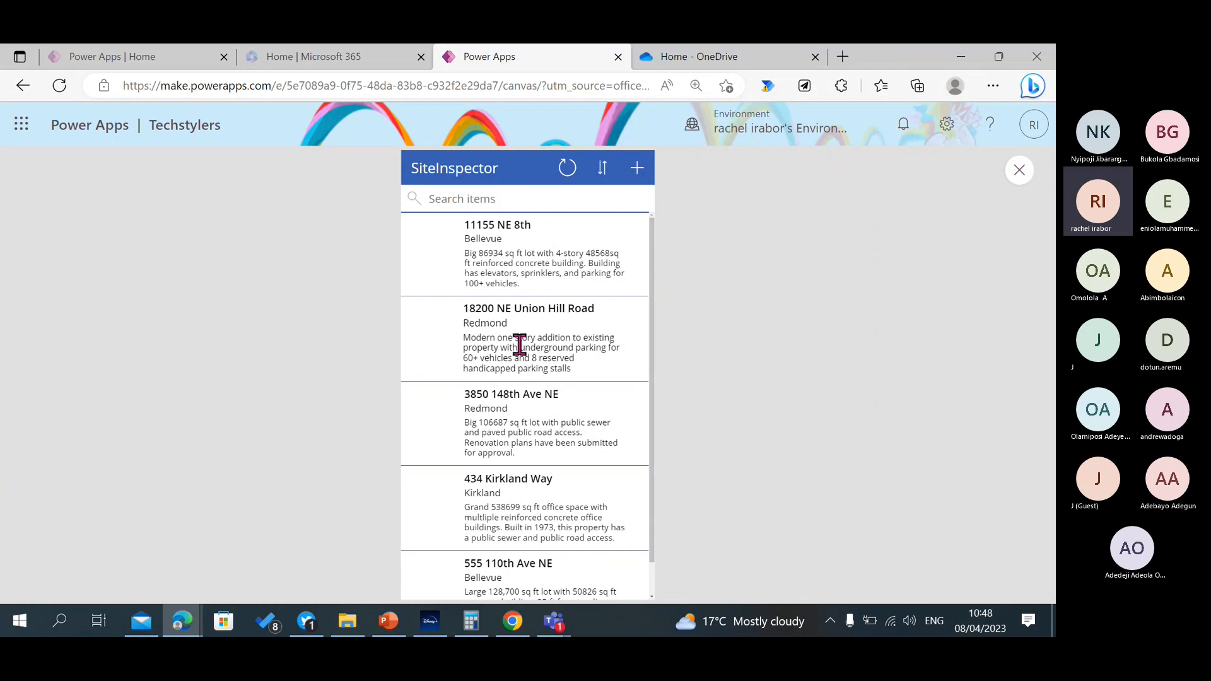
click(498, 248)
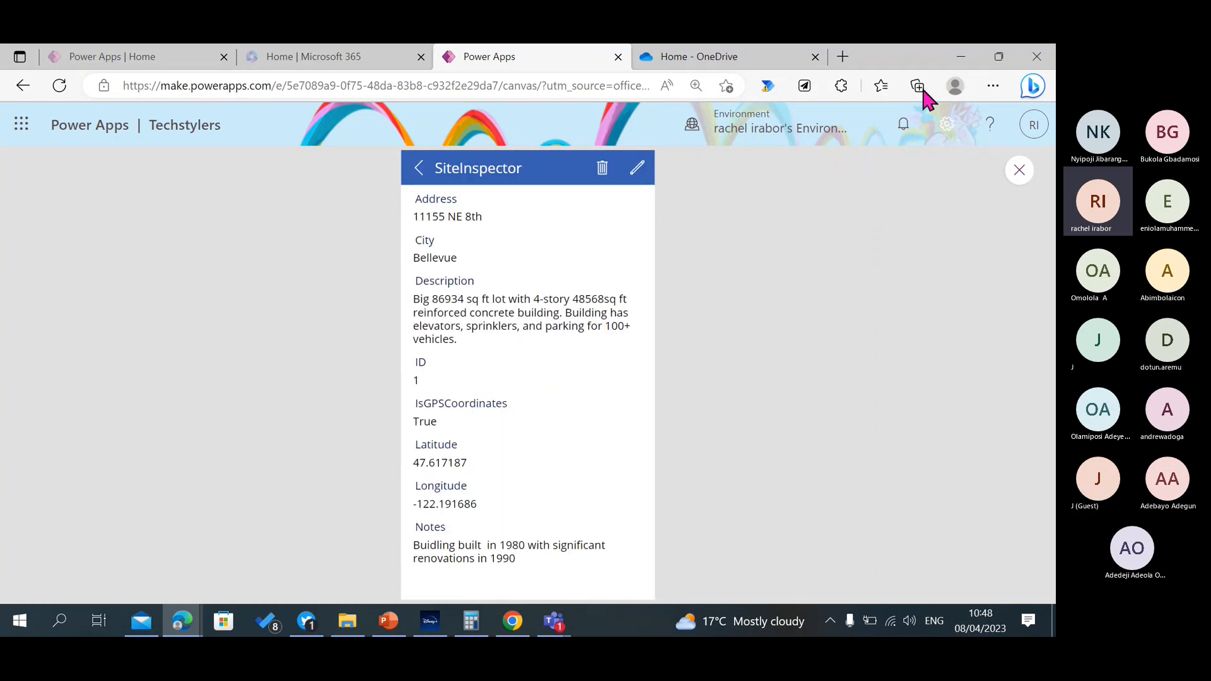
click(1020, 173)
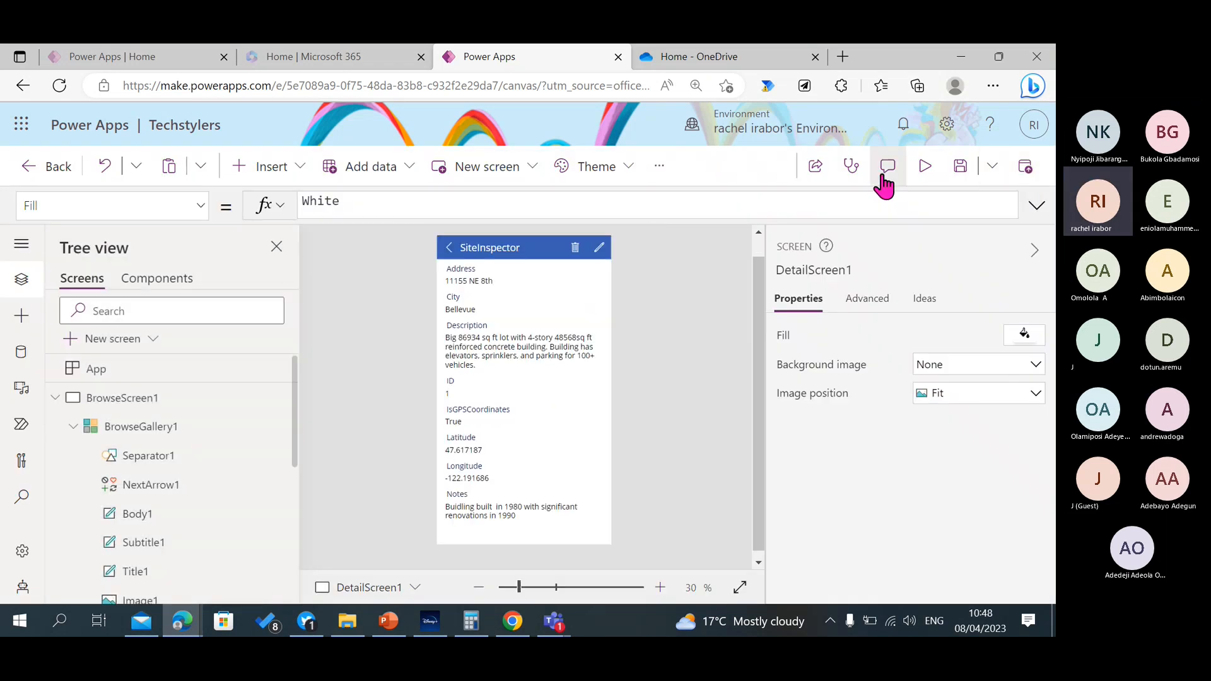
Save the app, collapse the BrowseScreen1 branch in the tree, and display BrowseScreen1 on the canvas.
click(960, 169)
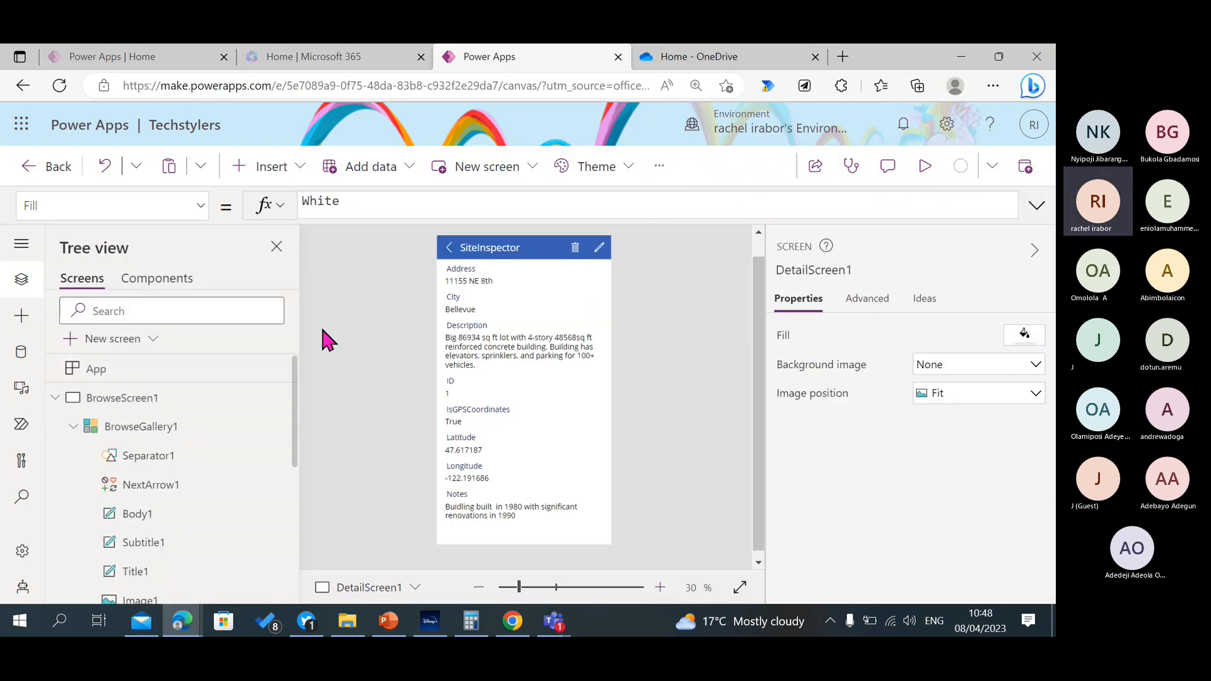
click(54, 403)
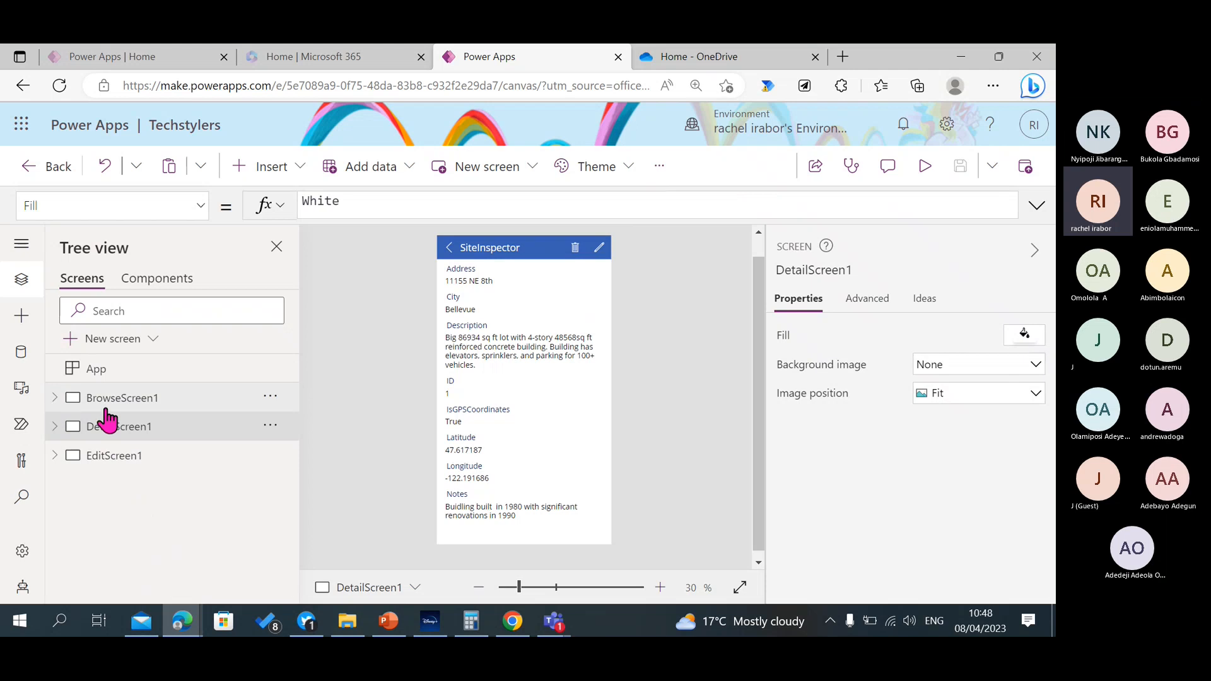
click(129, 398)
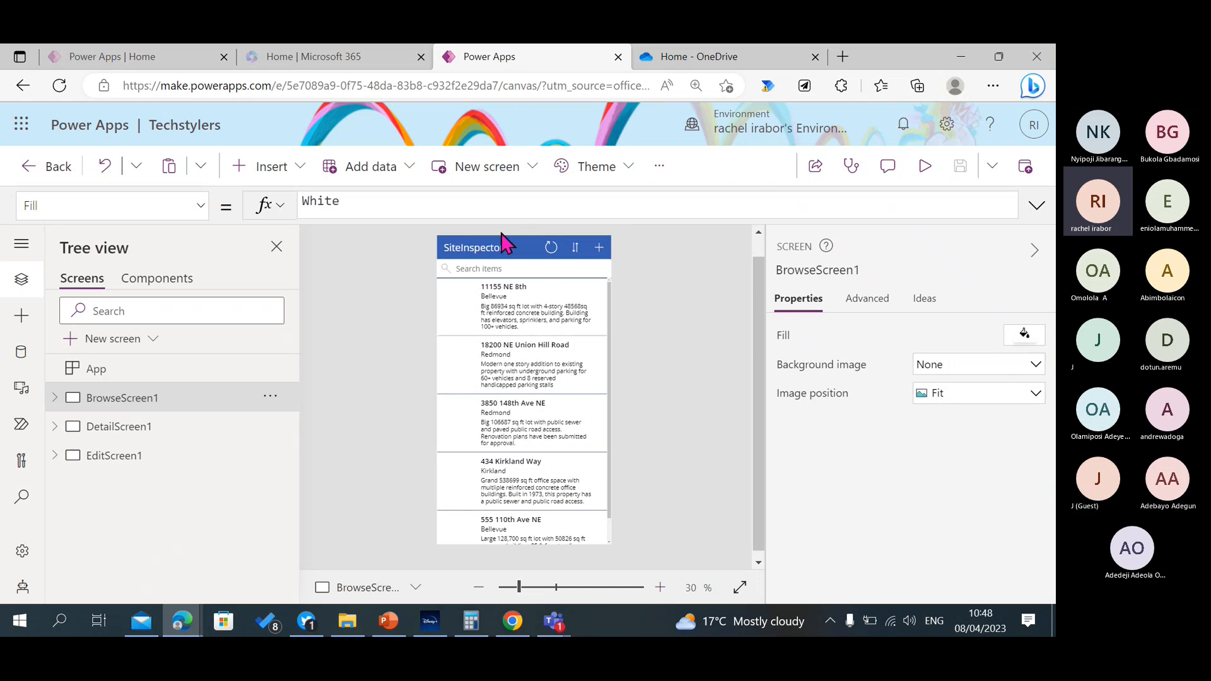
Examine the full range of icons available for the search icon on BrowseScreen1, keeping the current icon.
click(441, 268)
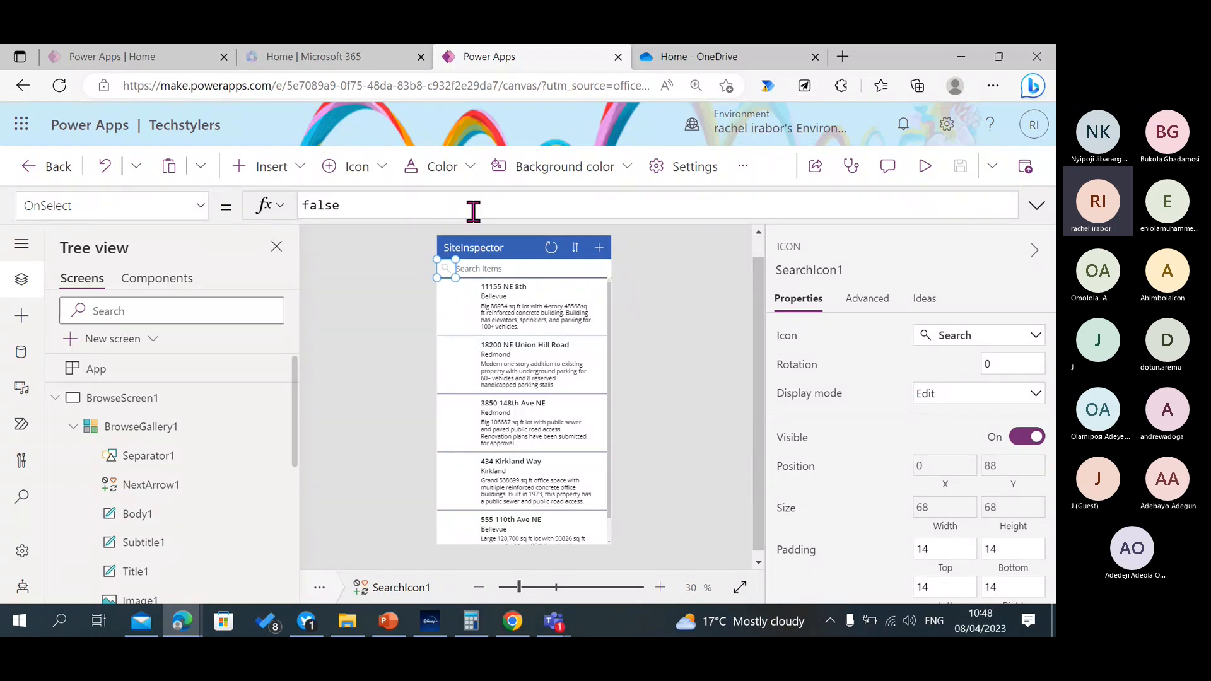
click(355, 168)
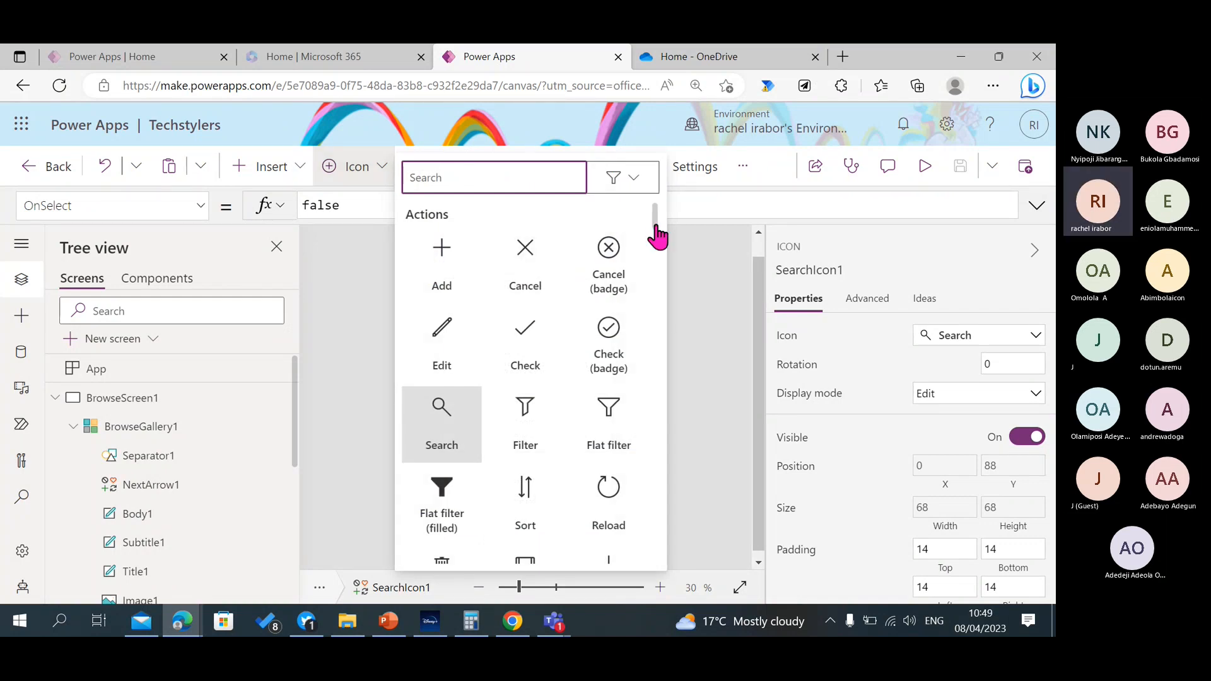
drag(656, 234, 659, 291)
scroll(665, 435, down, 5)
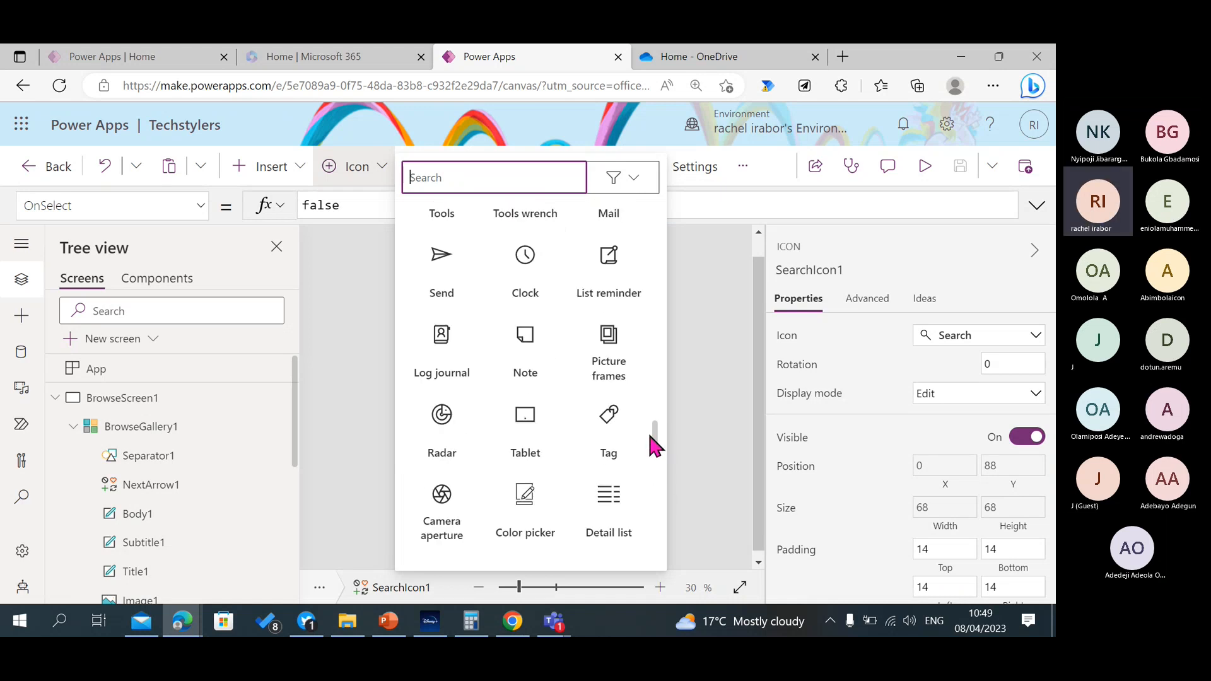
mouse_move(650, 437)
mouse_down()
mouse_move(655, 563)
mouse_move(670, 214)
mouse_up()
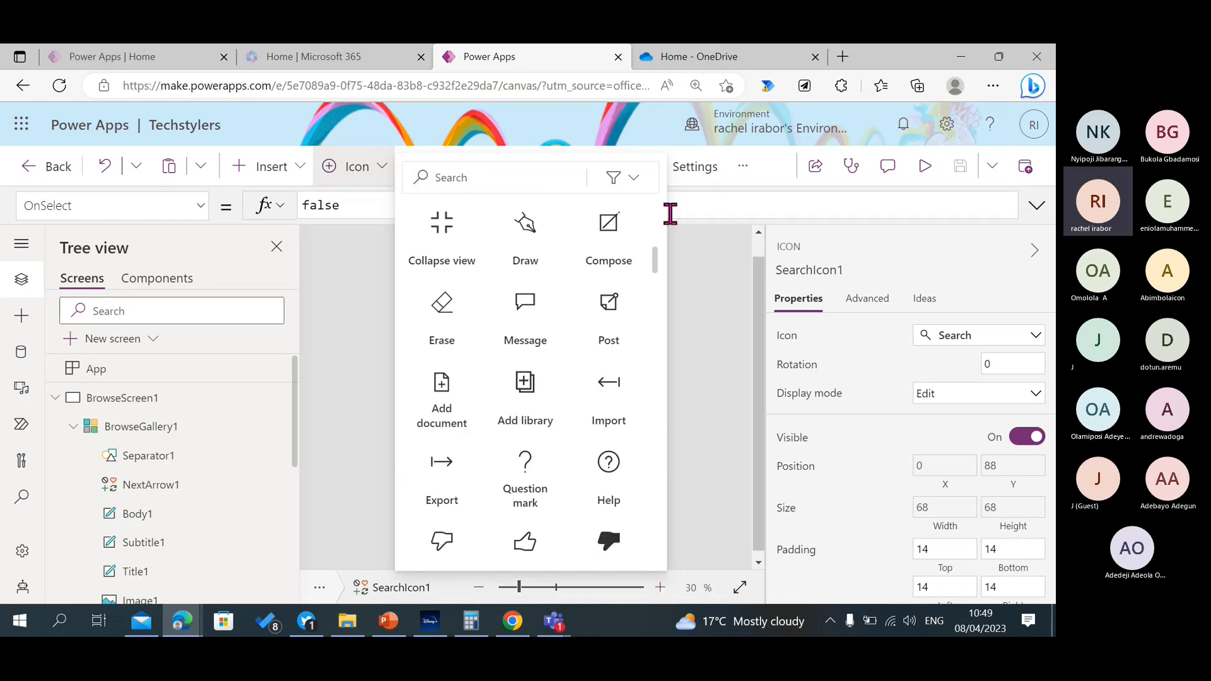
click(675, 189)
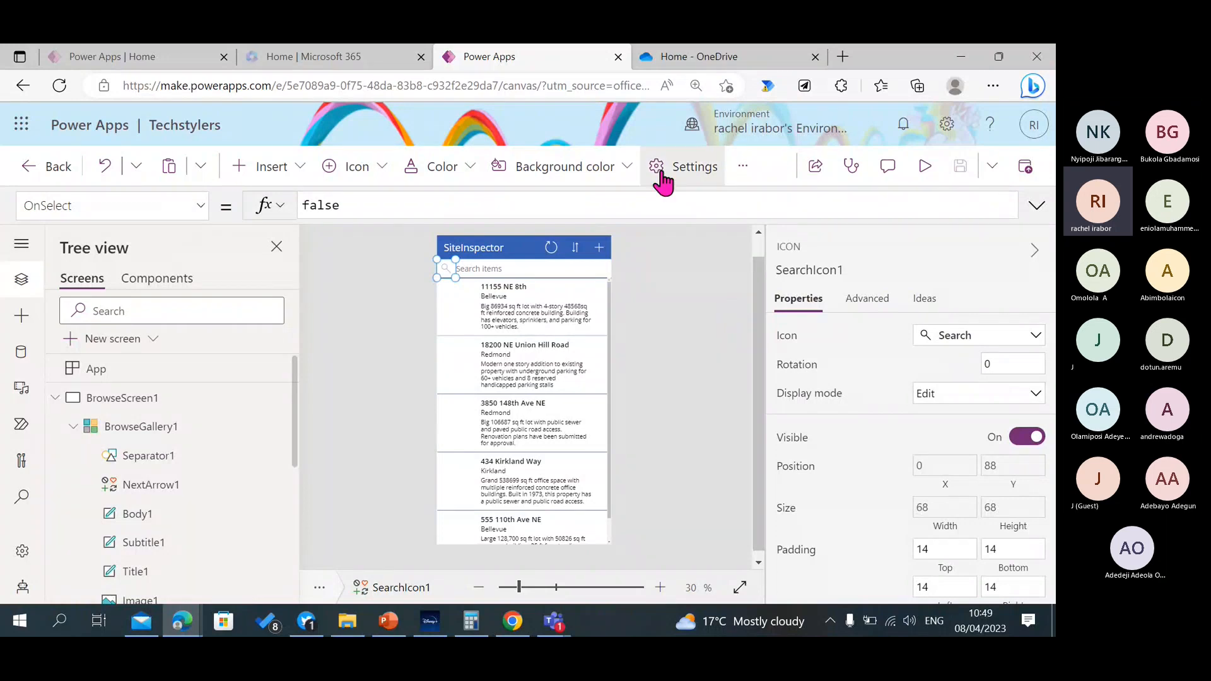
click(386, 168)
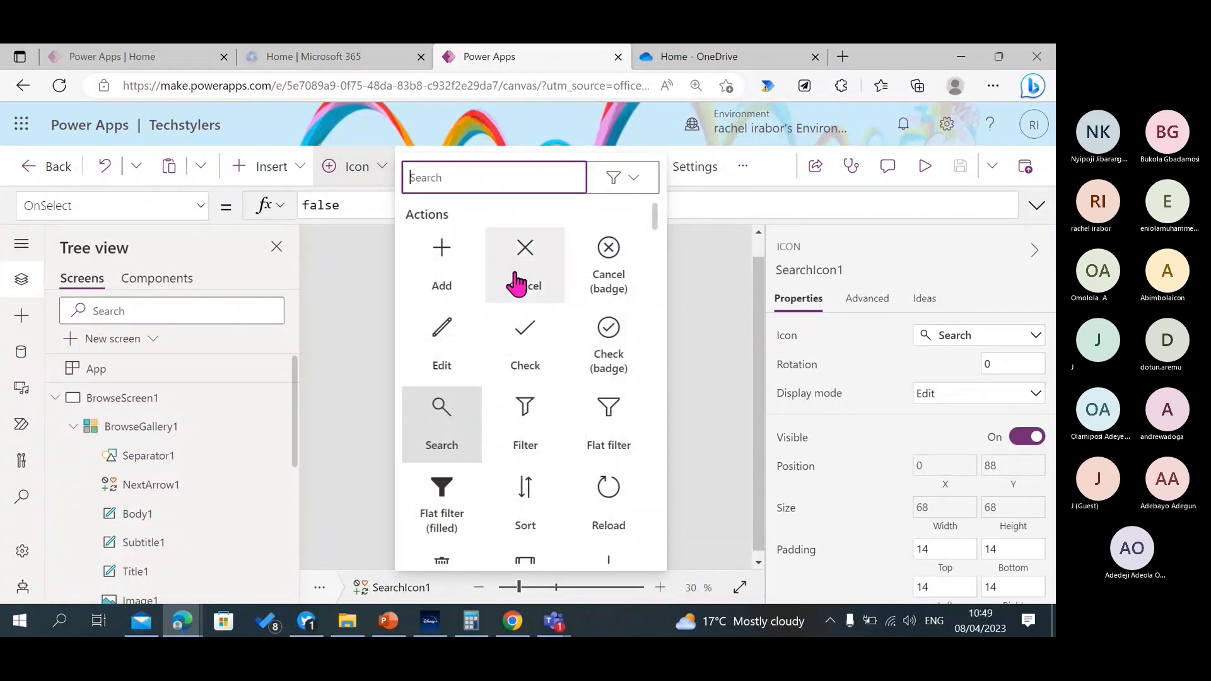
drag(656, 233, 652, 566)
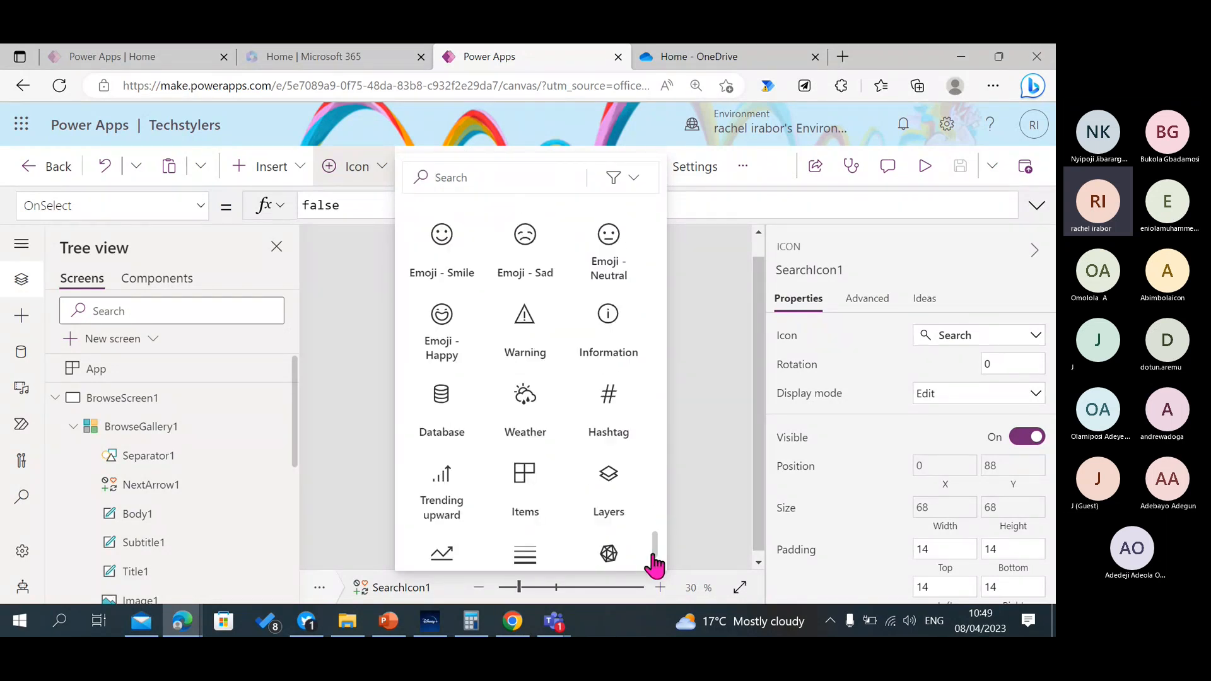
click(683, 497)
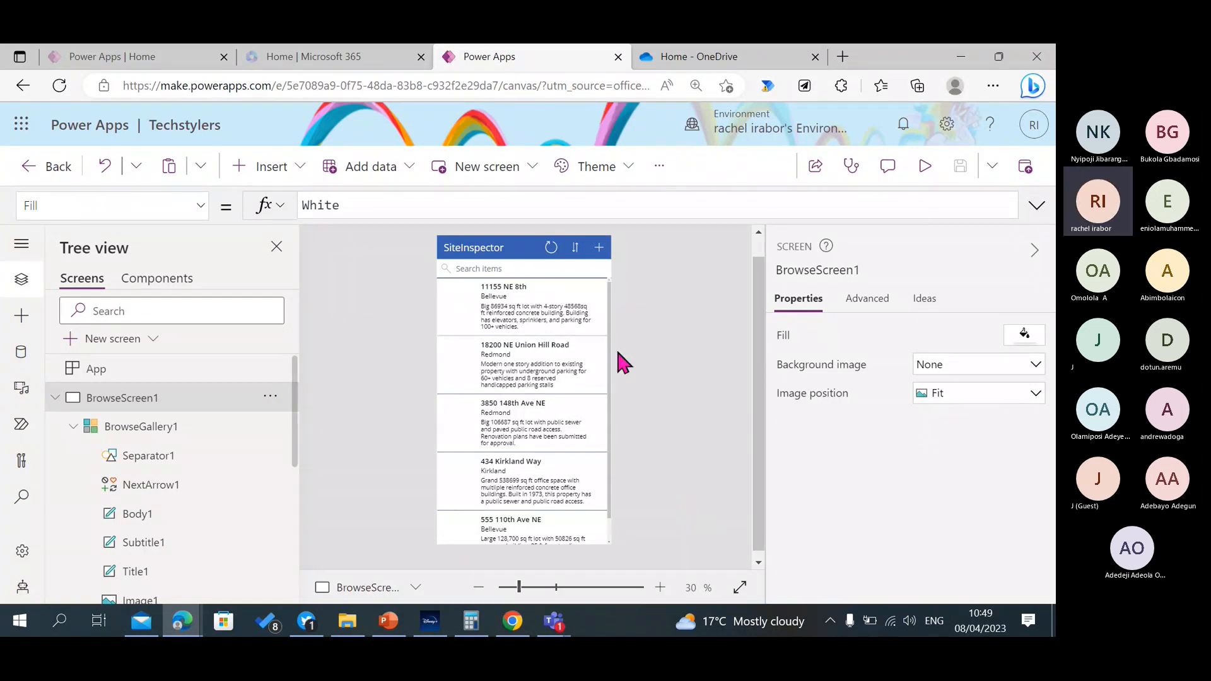
Examine the function and data source in the reload icon's OnSelect formula, with a brief app preview to locate the icon.
click(547, 245)
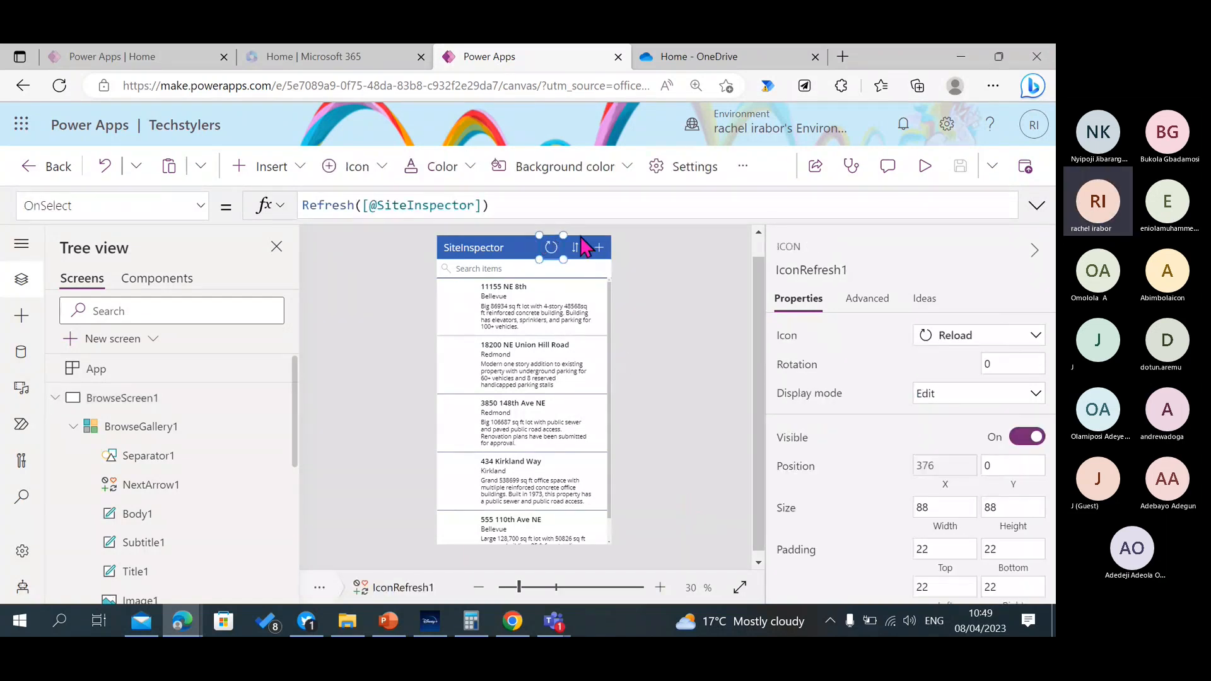
click(924, 168)
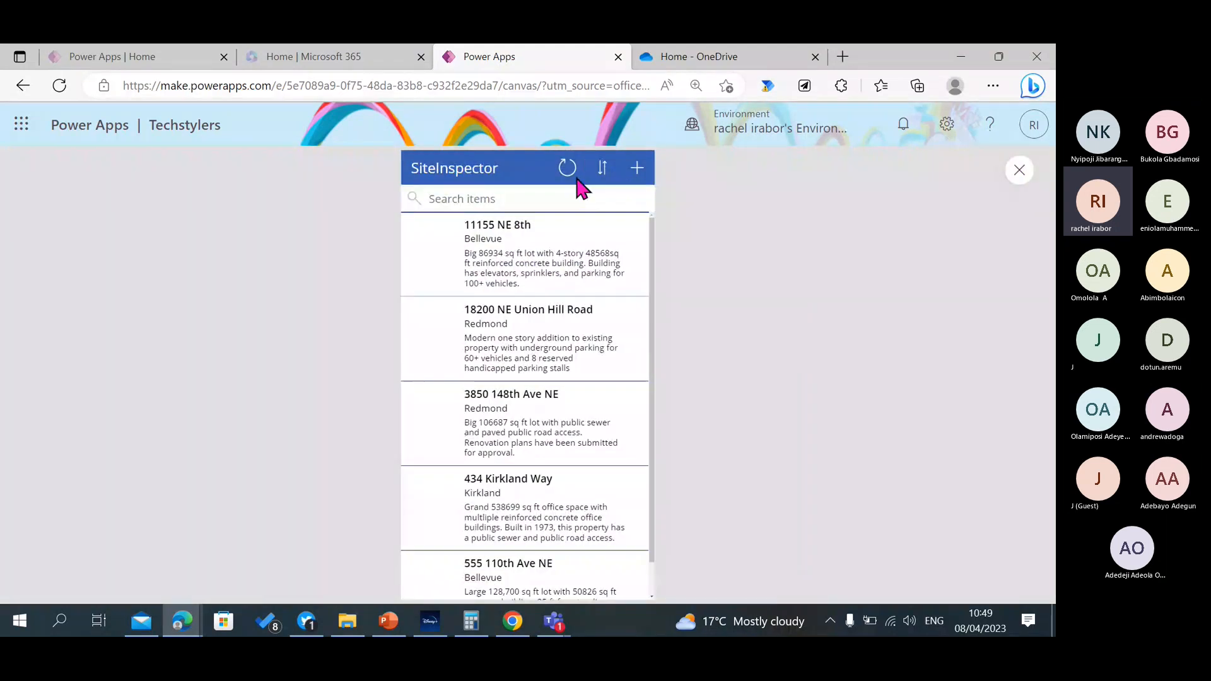
click(1019, 170)
click(551, 248)
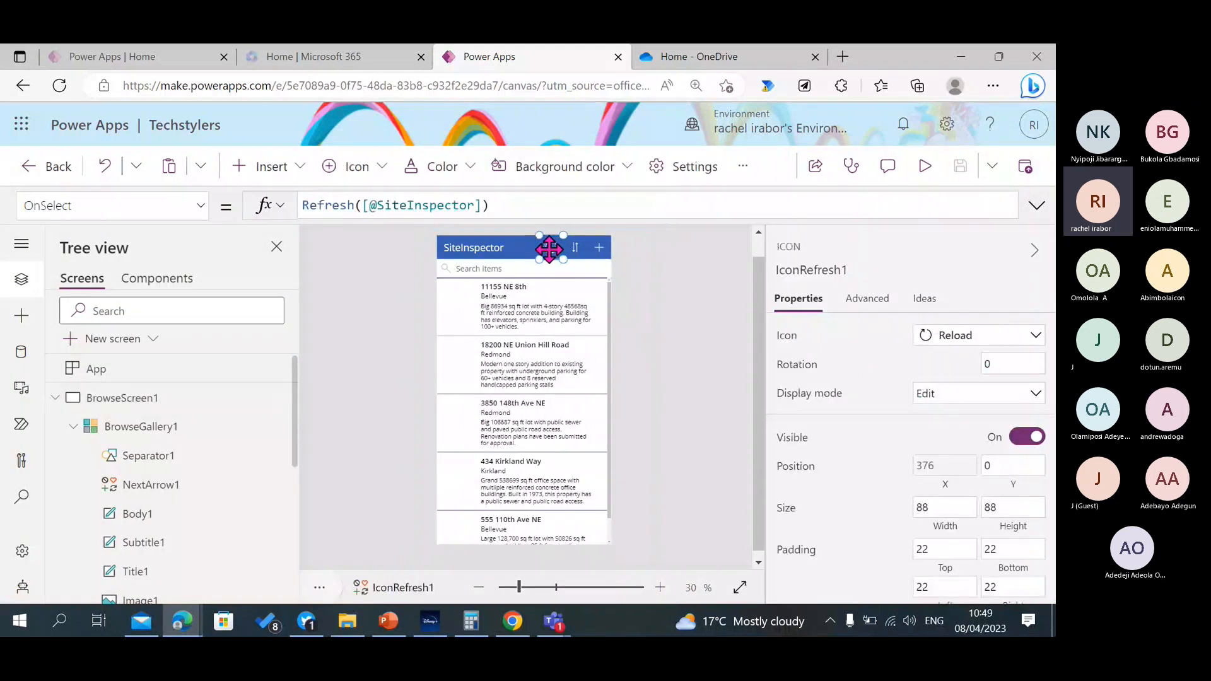
click(355, 206)
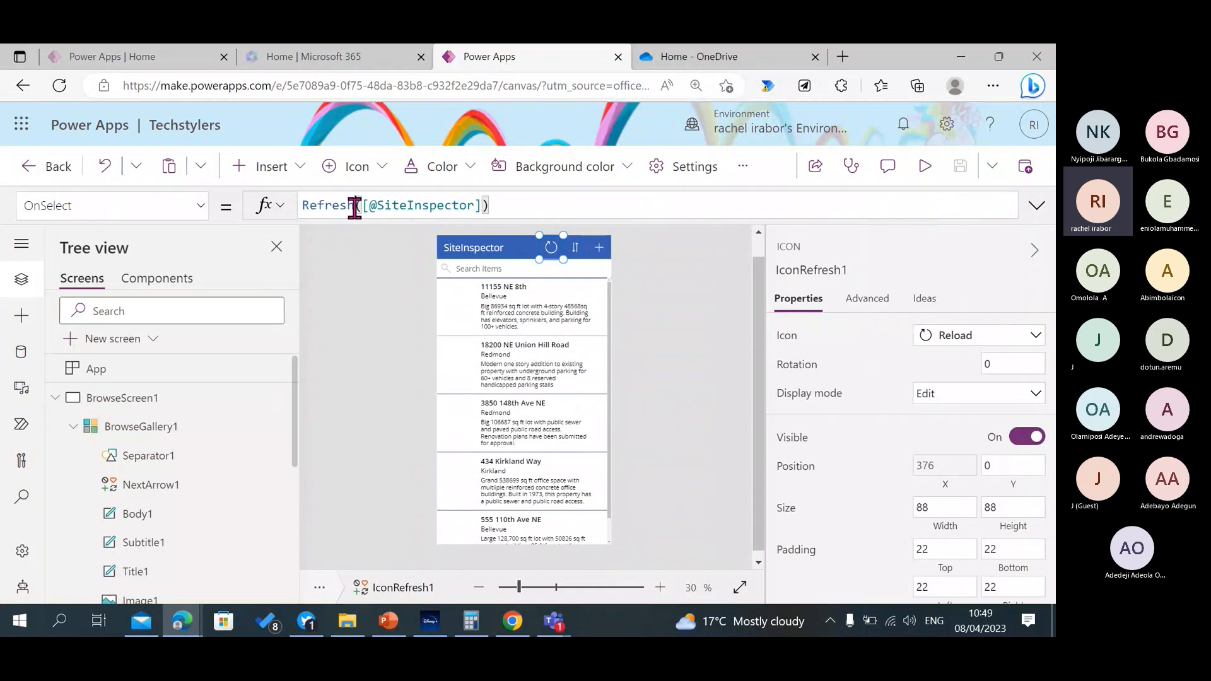
click(432, 206)
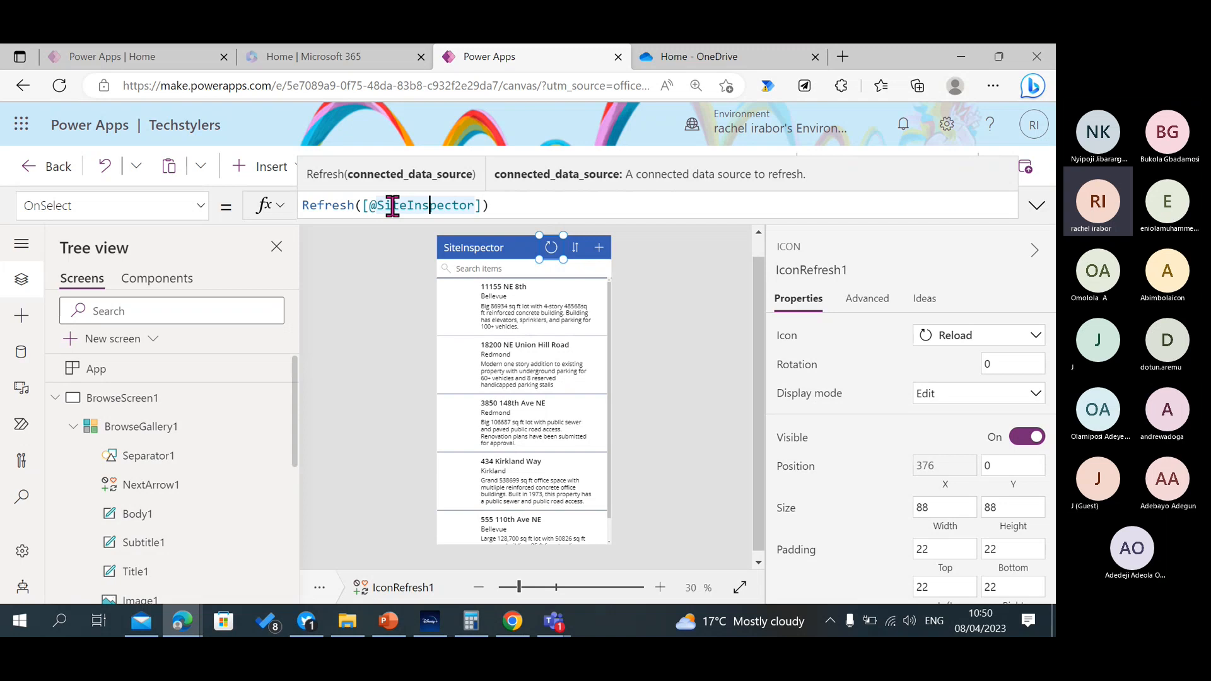
click(333, 206)
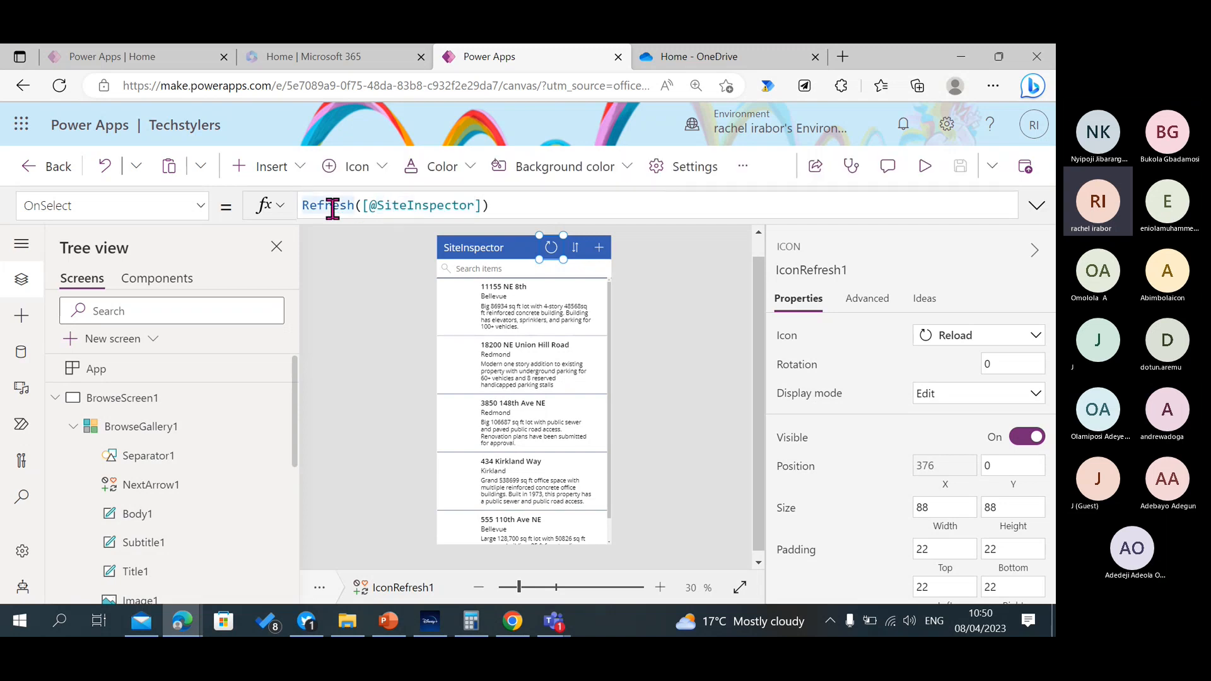
click(401, 210)
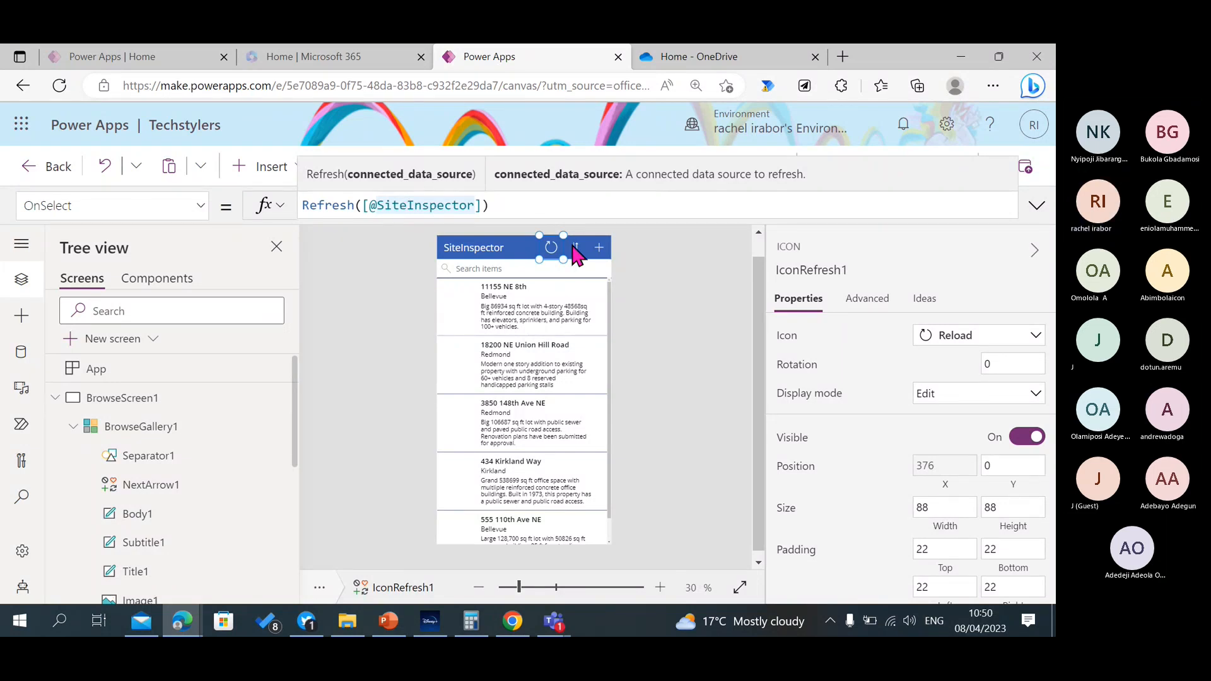
click(405, 205)
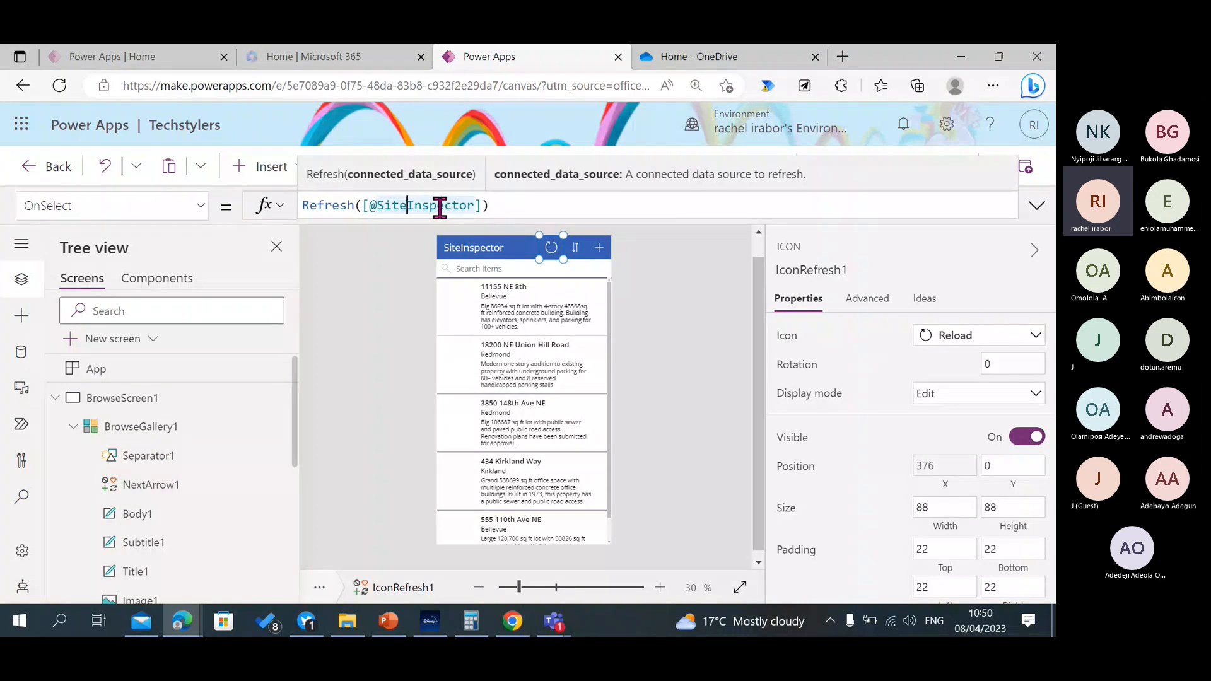
Select the header's sort icon, preview the app, toggle the list's sort order three times, and close the preview.
click(575, 246)
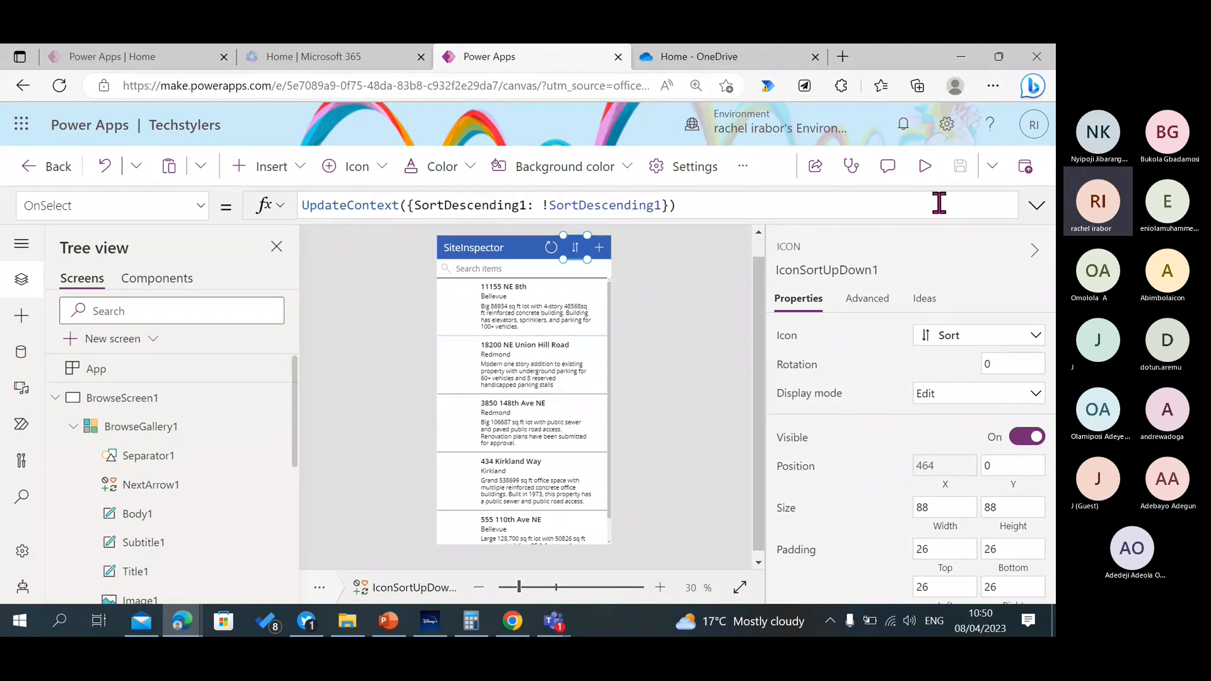
click(923, 166)
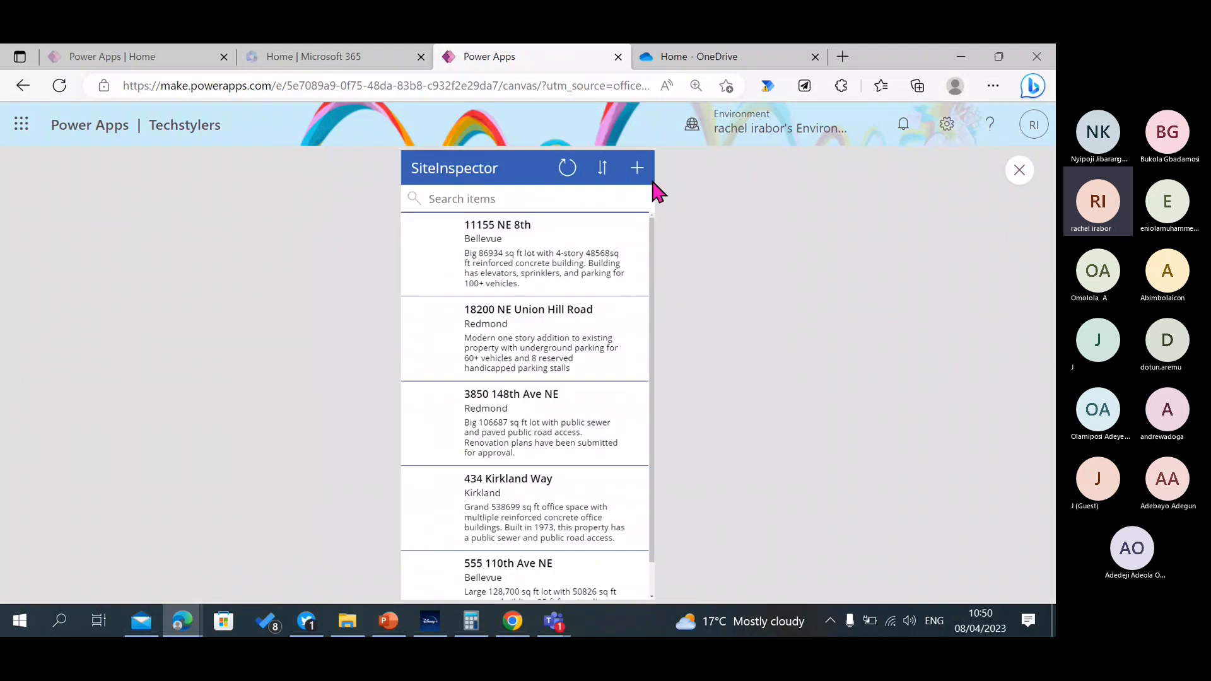
click(604, 171)
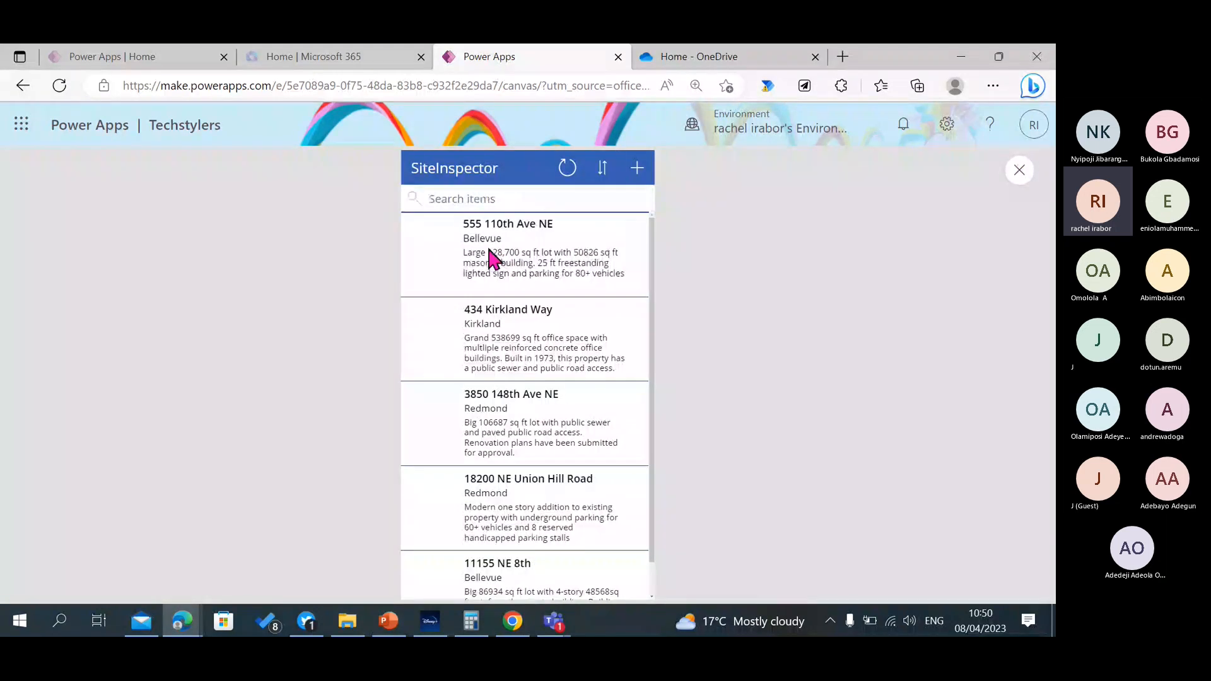
click(603, 177)
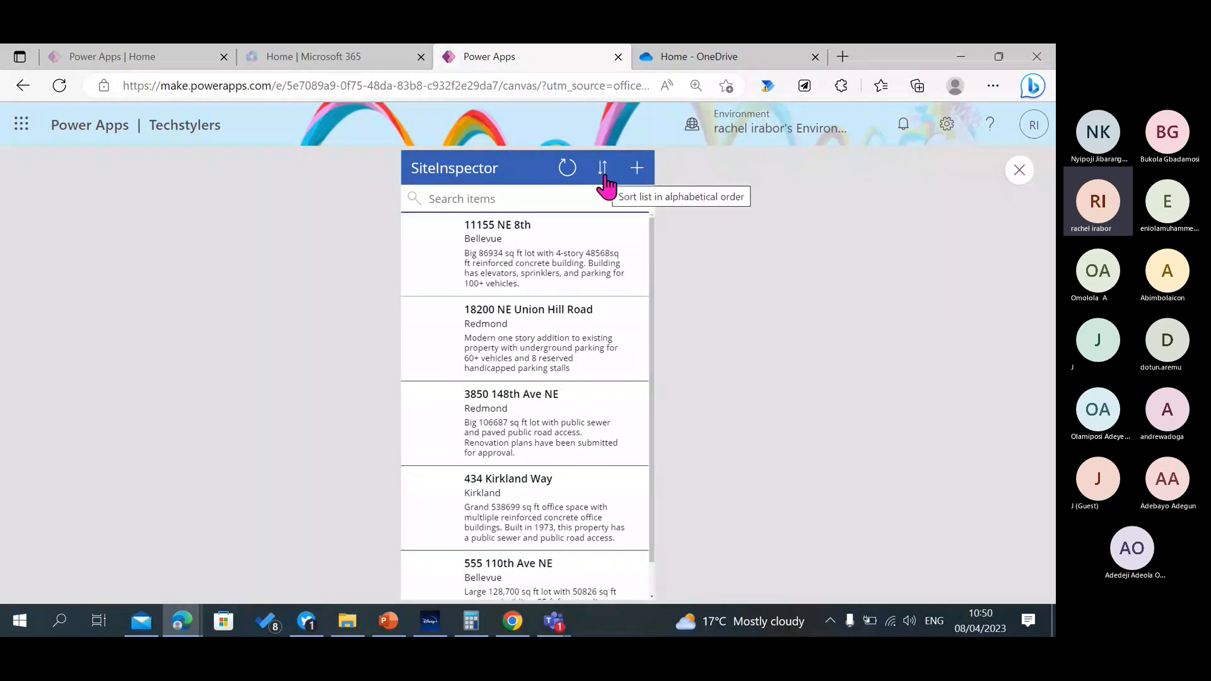
click(604, 183)
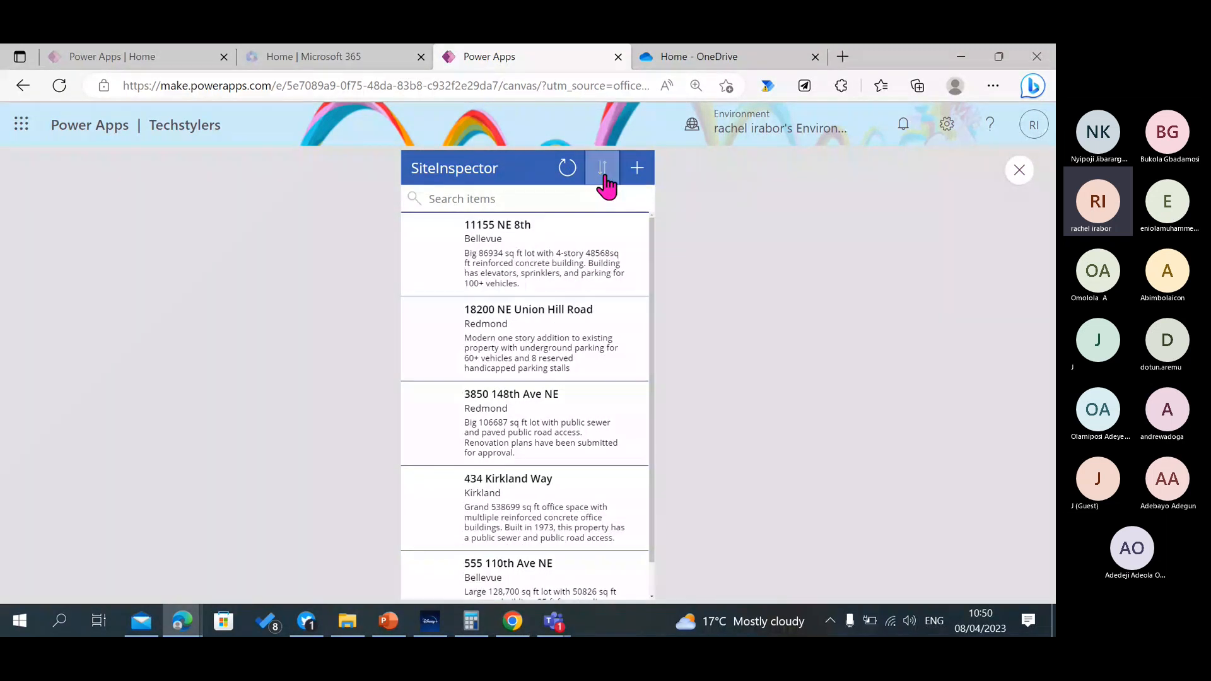
click(1019, 170)
Examine the UpdateContext formula and the SortDescending1 variable in the sort icon's OnSelect property.
click(575, 247)
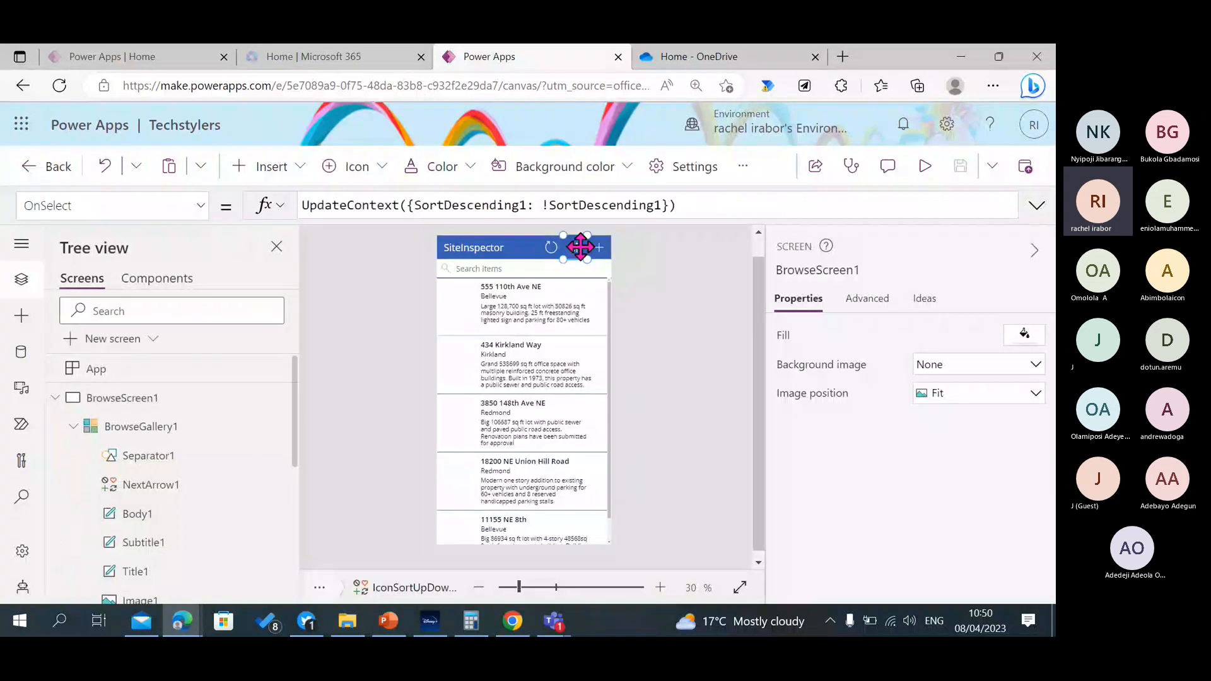
click(460, 211)
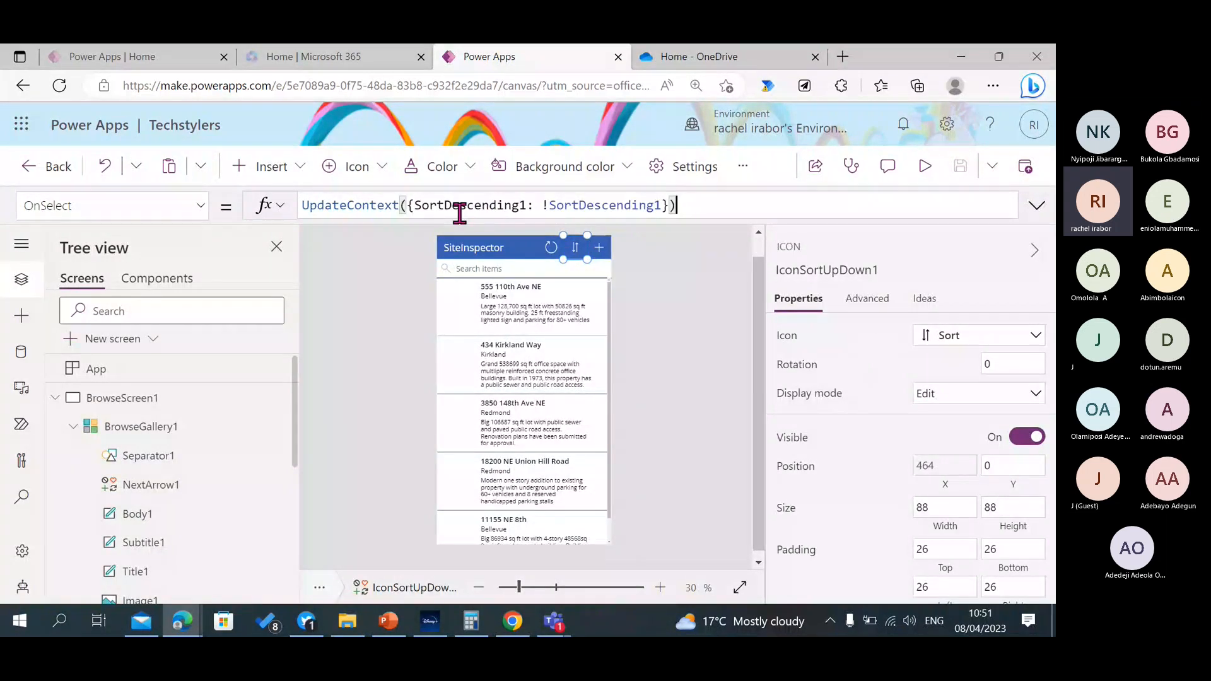
click(521, 206)
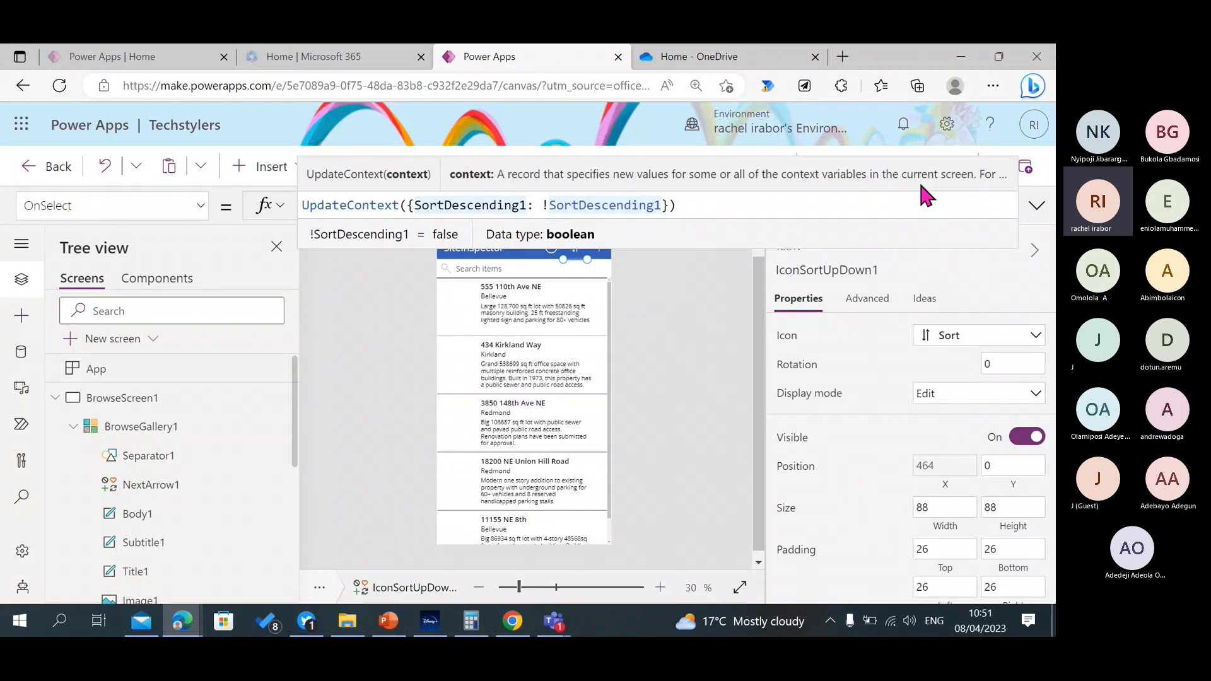
click(621, 281)
Examine the add icon's OnSelect formula with its NewForm and Navigate calls, expanding the formula and collapsing it again.
click(596, 248)
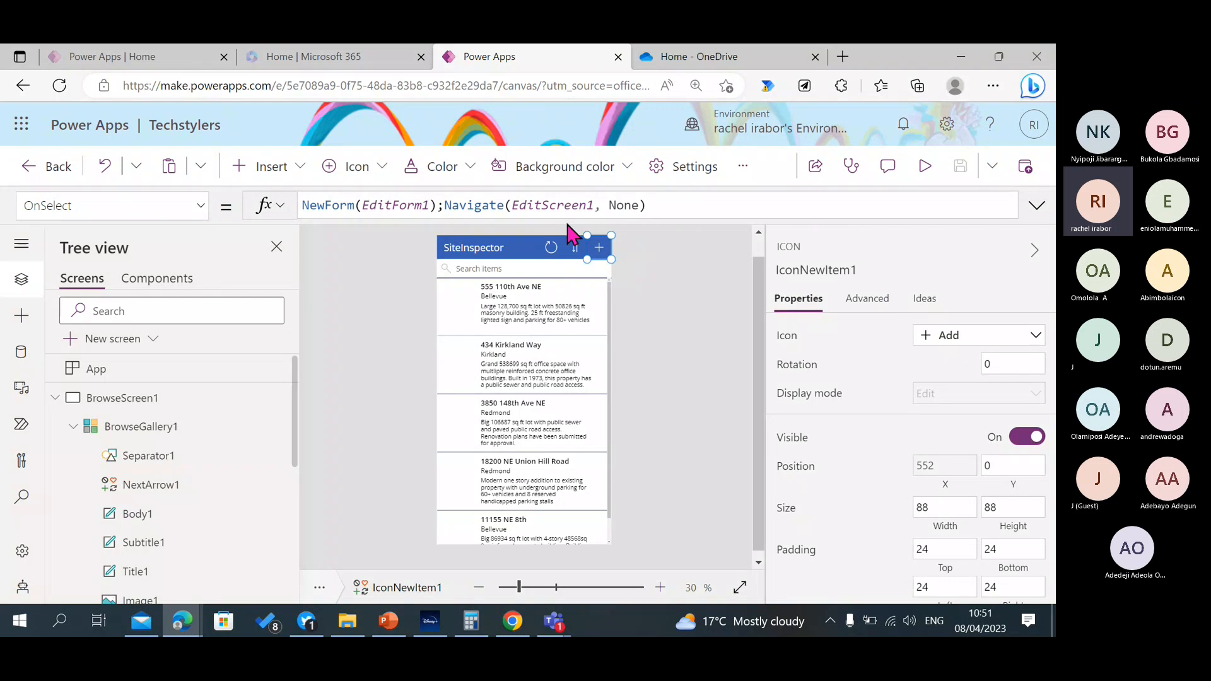
click(391, 206)
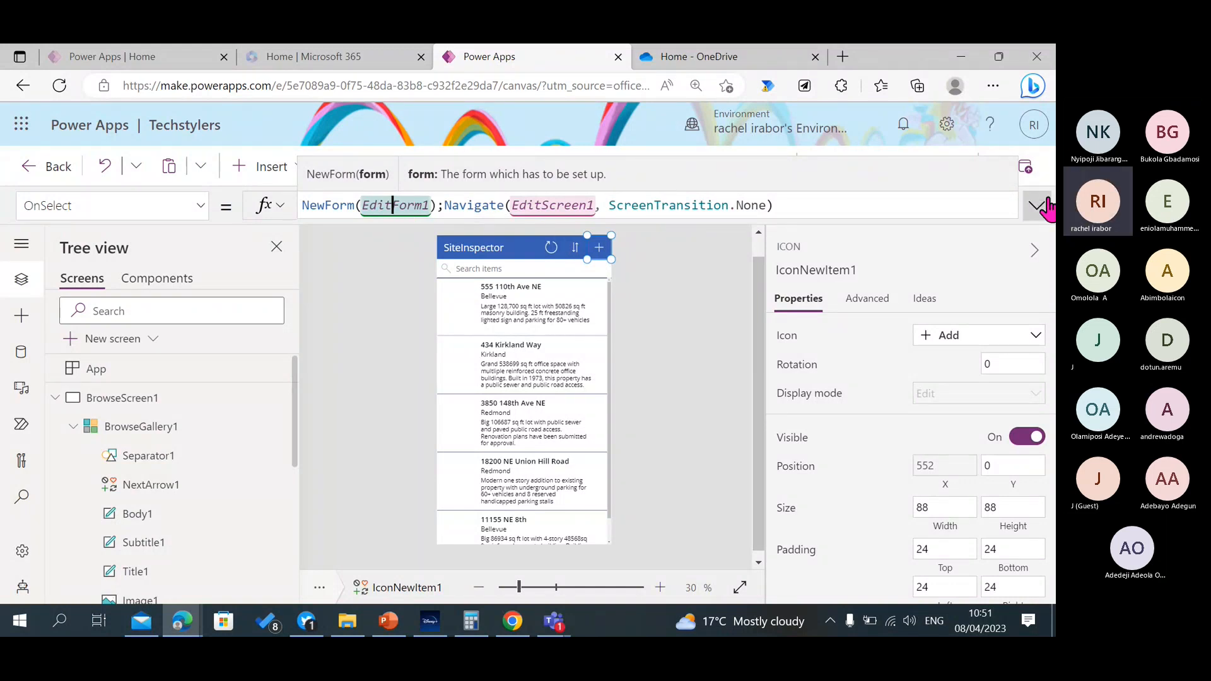
click(1039, 206)
click(680, 435)
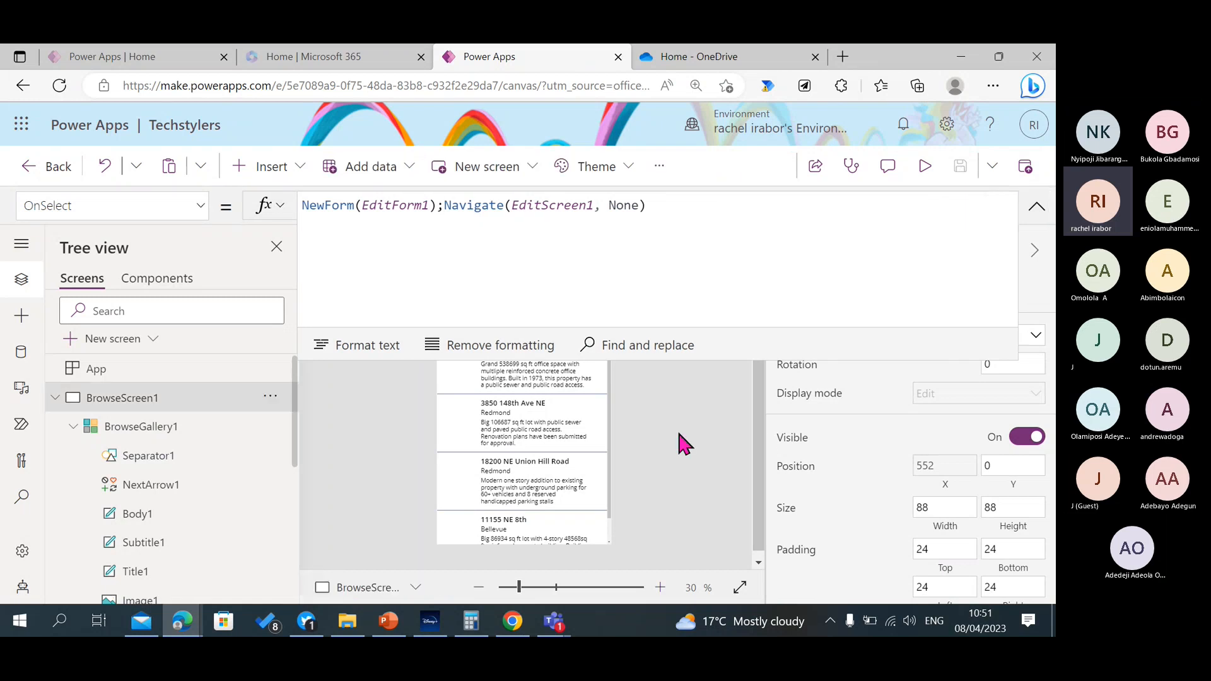
click(1038, 206)
Preview the app, open the new-record form with the add icon, look through its fields, and cancel back to the list.
click(922, 168)
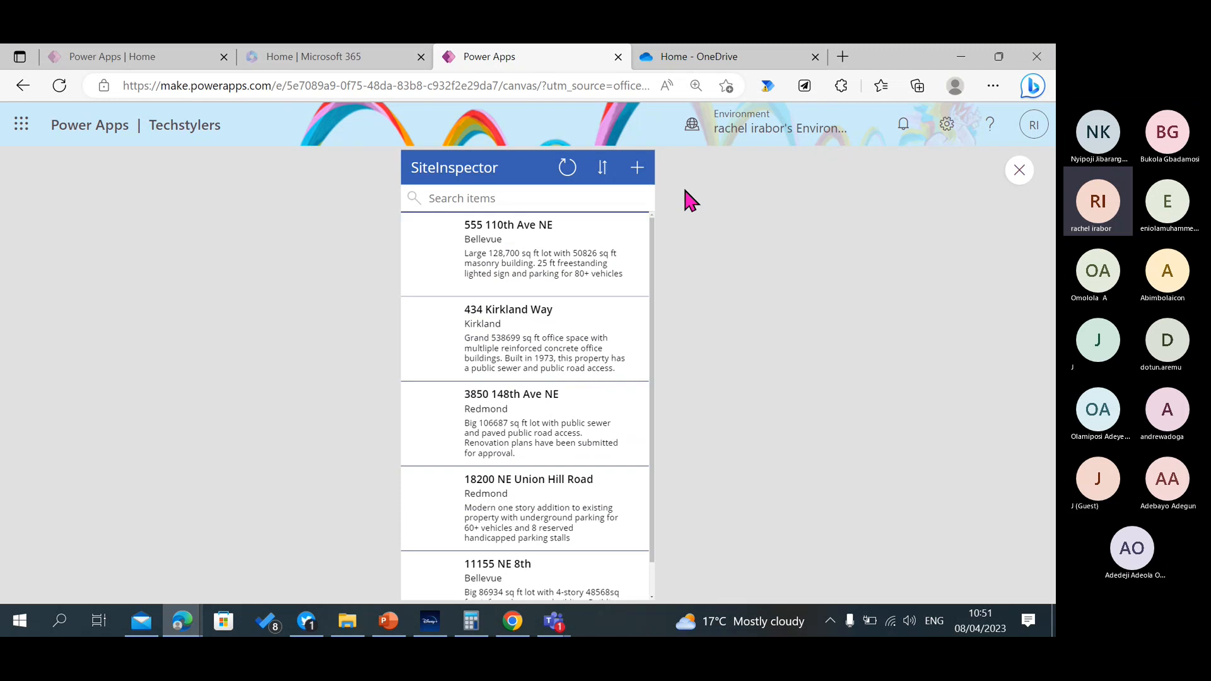
click(632, 177)
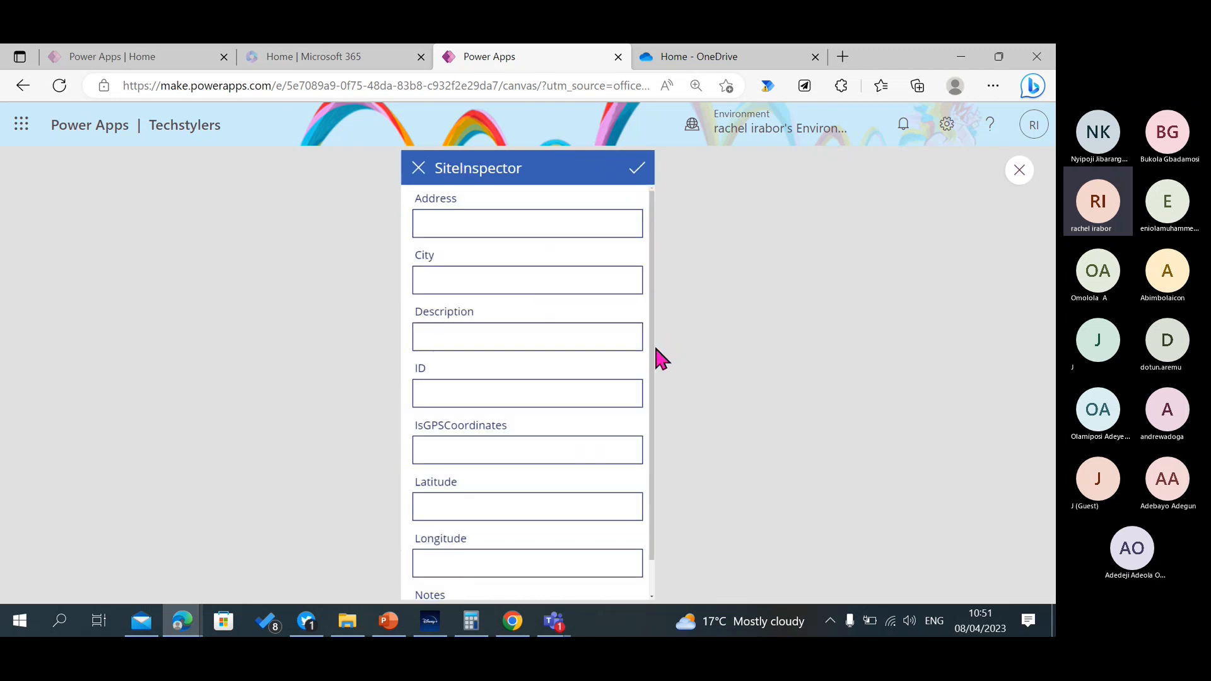
scroll(659, 353, down, 1)
scroll(663, 323, up, 1)
click(419, 169)
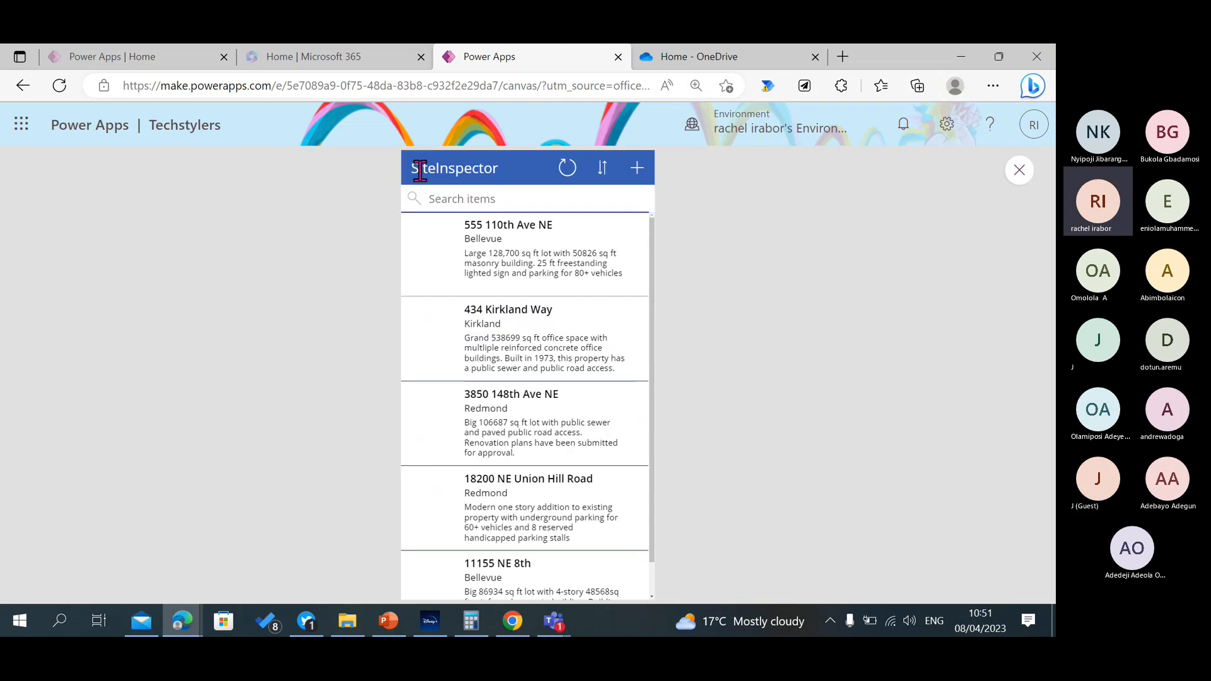
Reopen the new-record form in the preview, try the empty Address, City and Description fields, and close the preview.
click(637, 168)
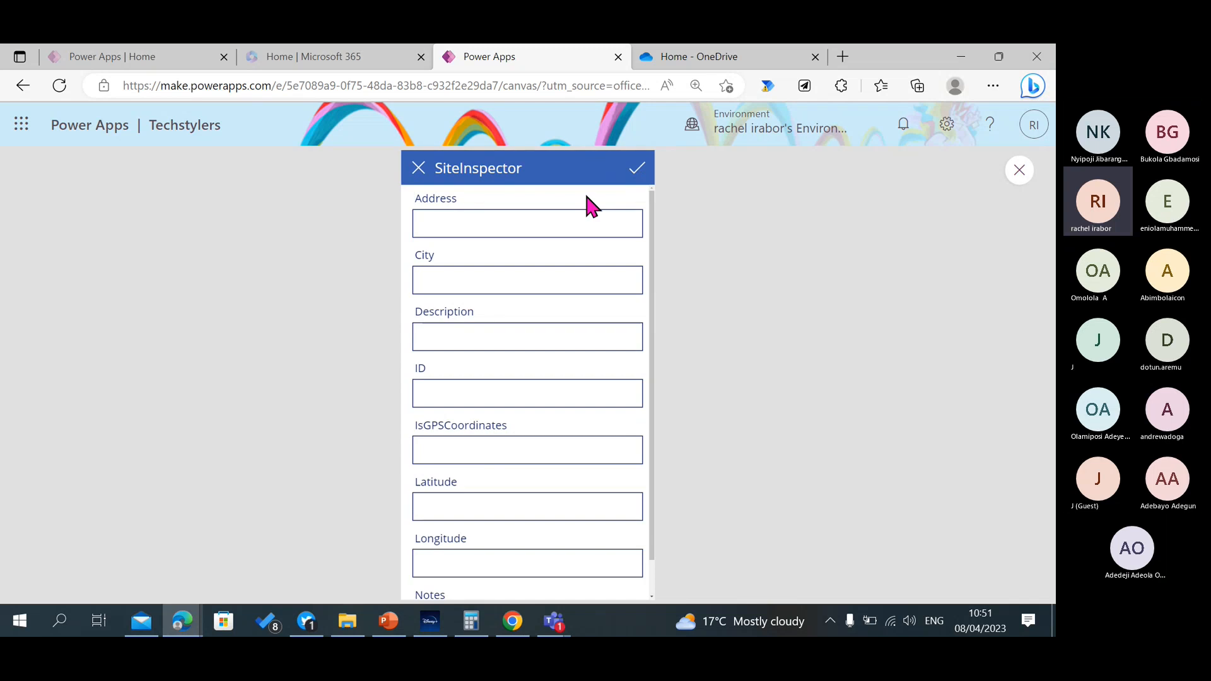
click(521, 227)
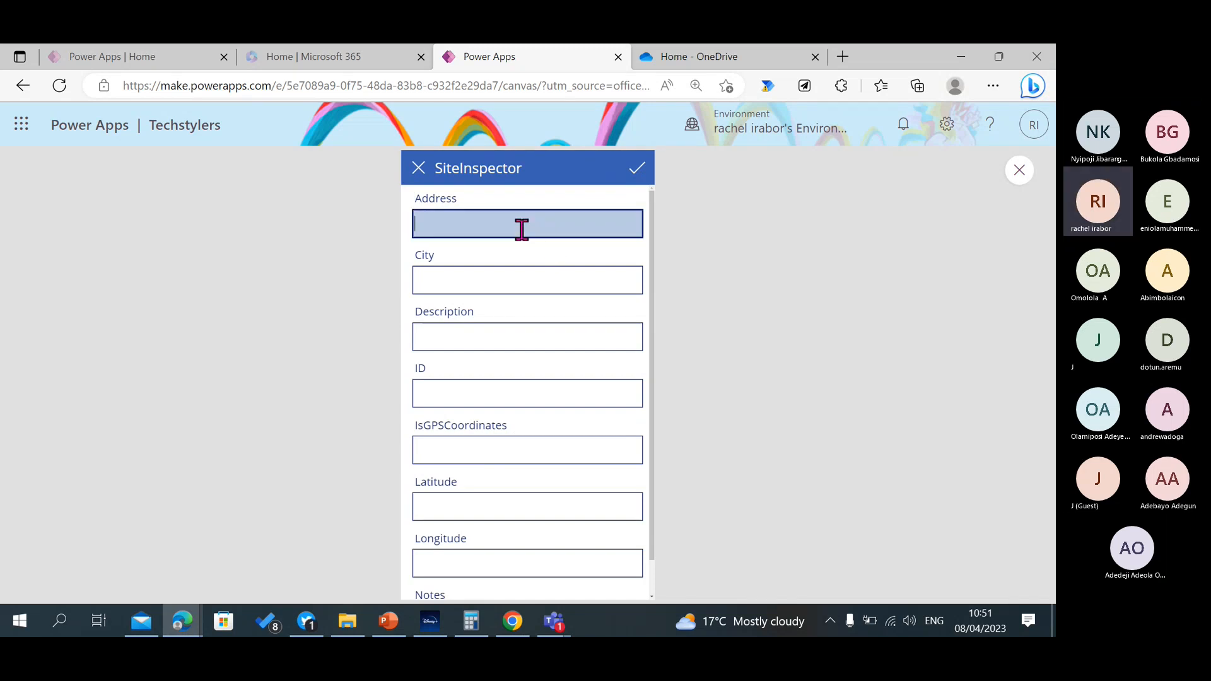
click(505, 275)
click(508, 335)
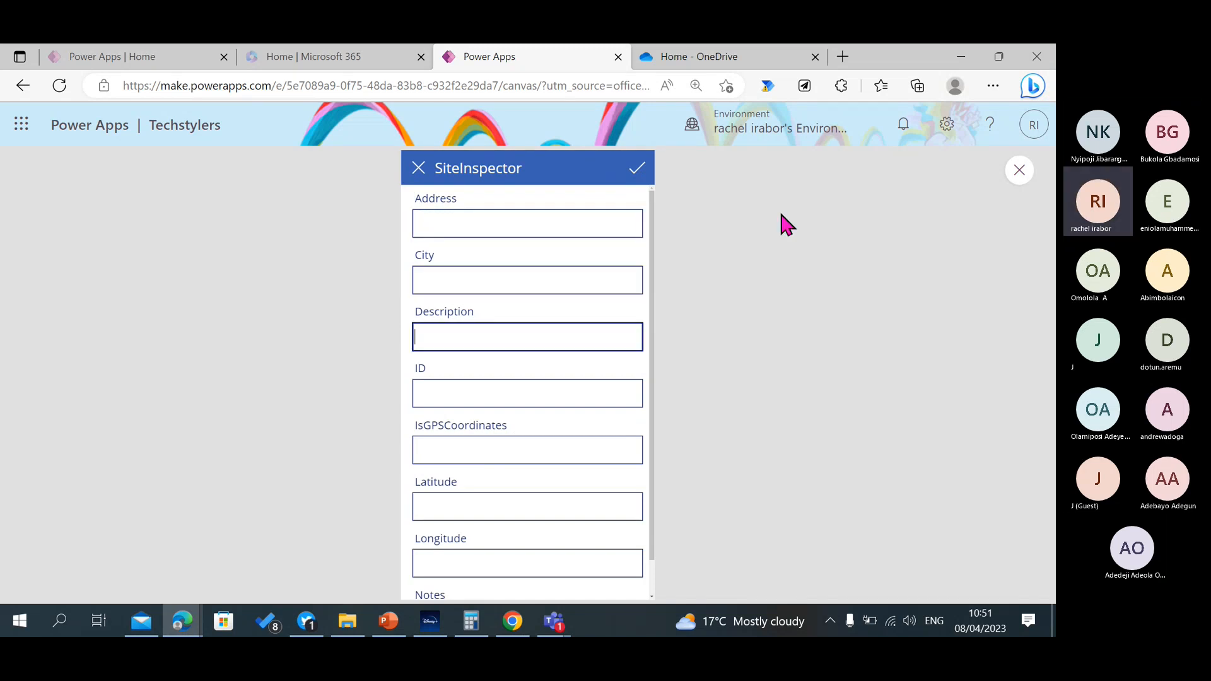
click(1019, 170)
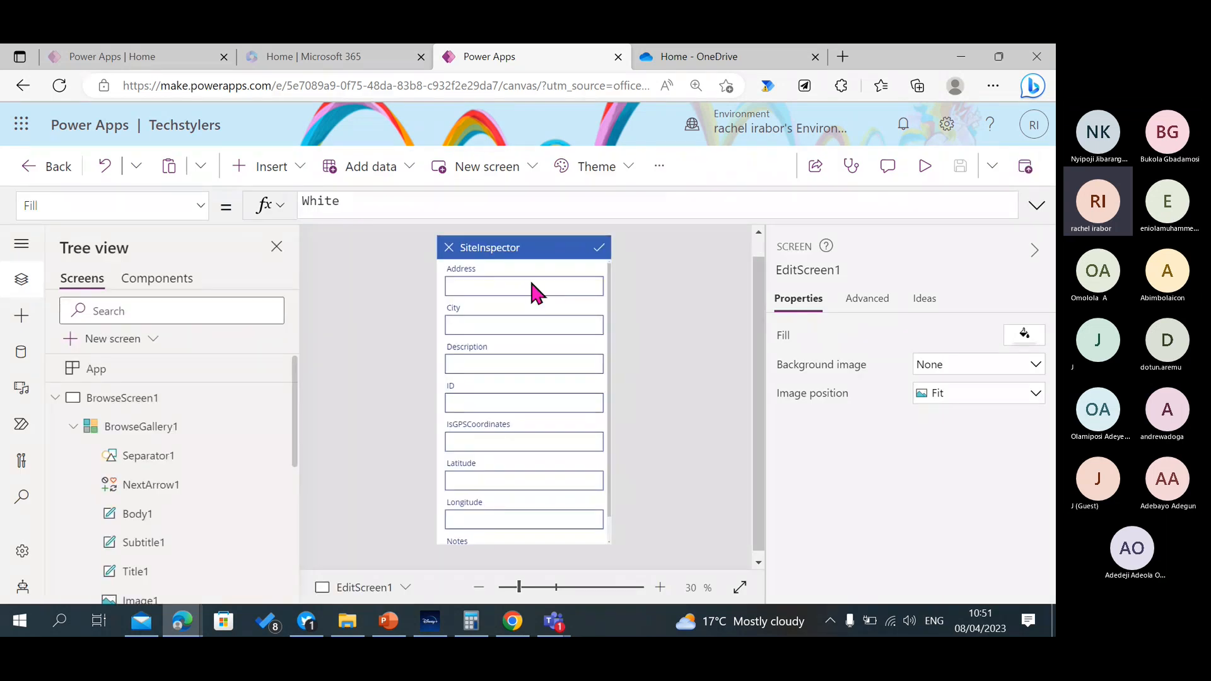
Return to BrowseScreen1 and select the SiteInspector title label in its header.
click(55, 398)
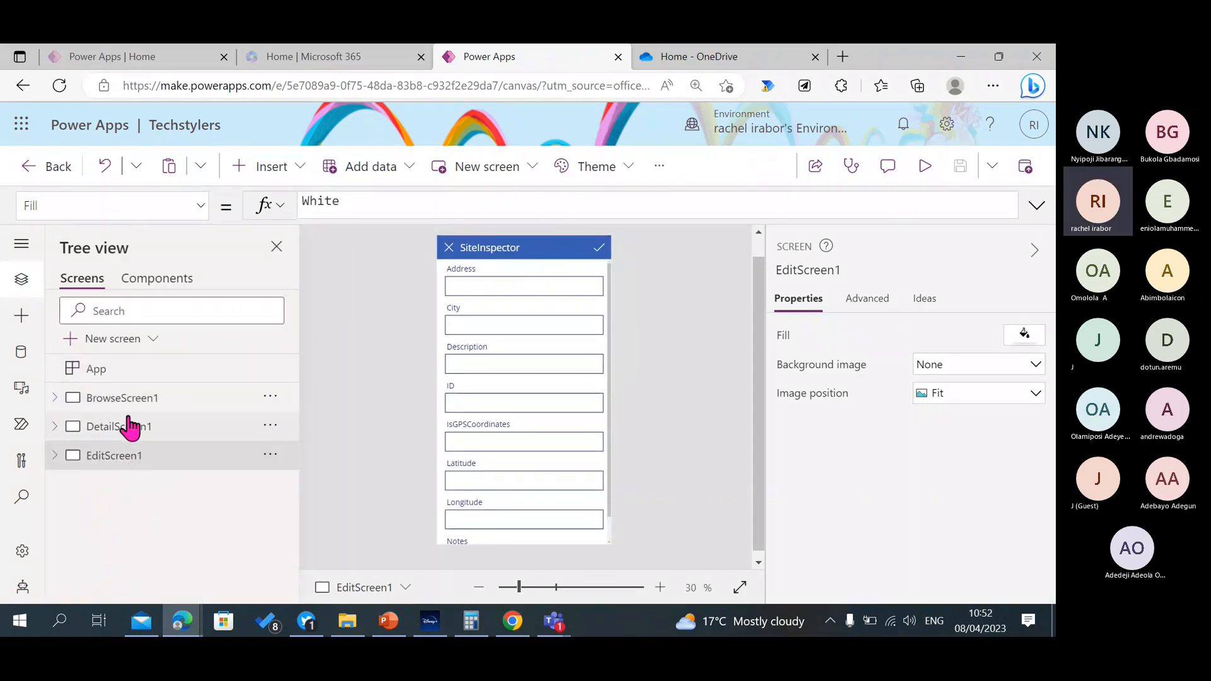
click(120, 398)
click(496, 255)
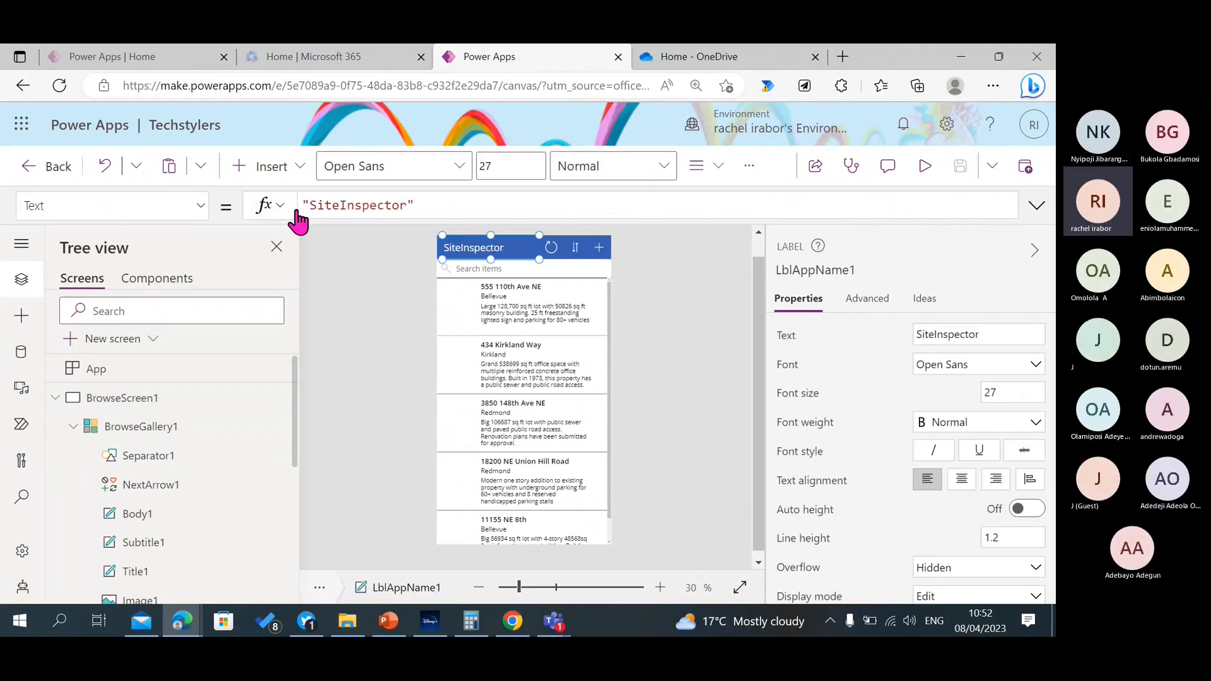
Insert a text label on BrowseScreen1 and delete it again.
click(251, 180)
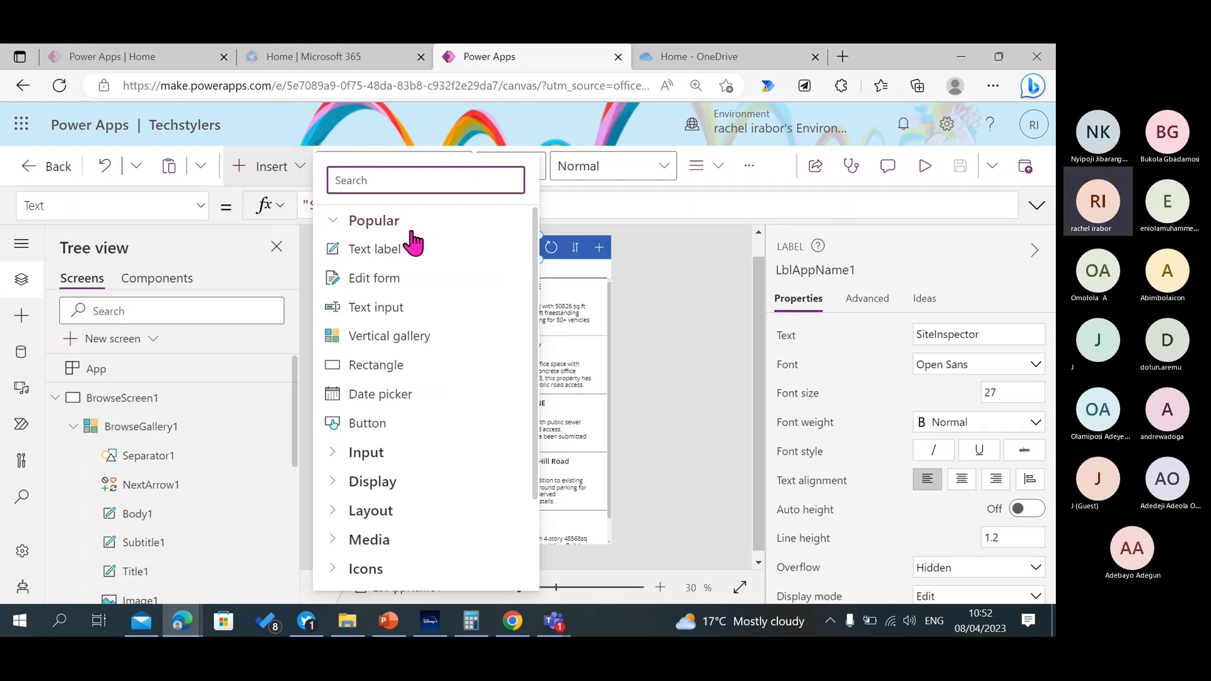
click(391, 252)
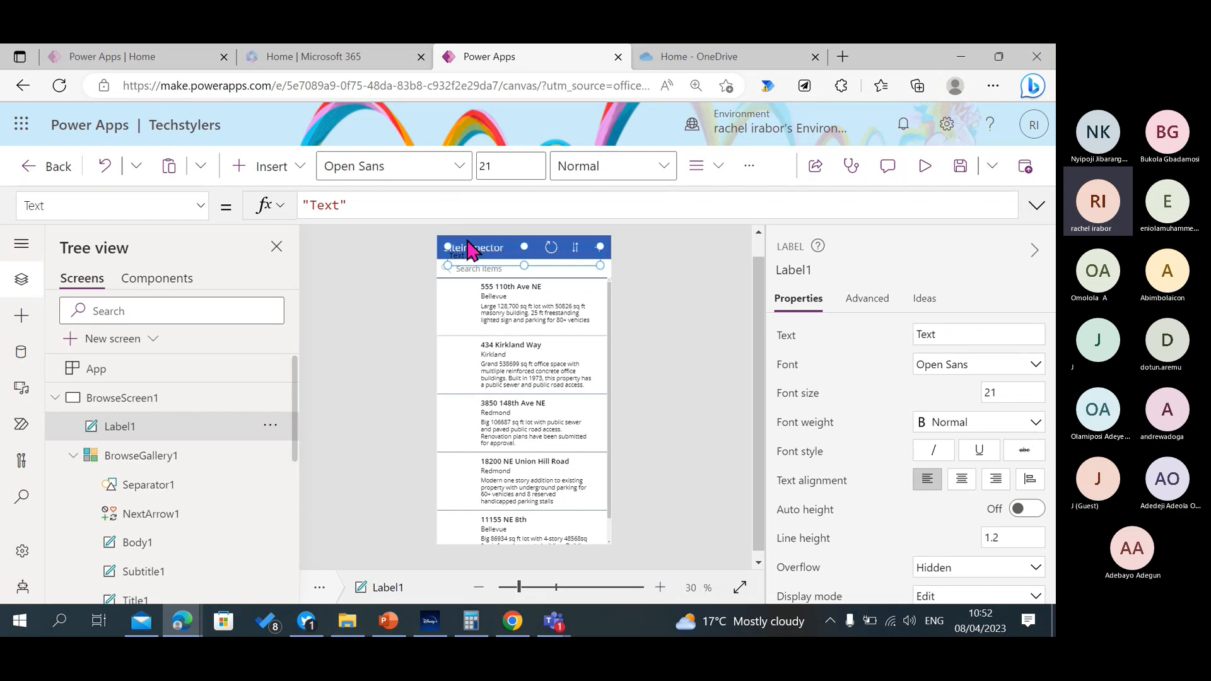
key(Delete)
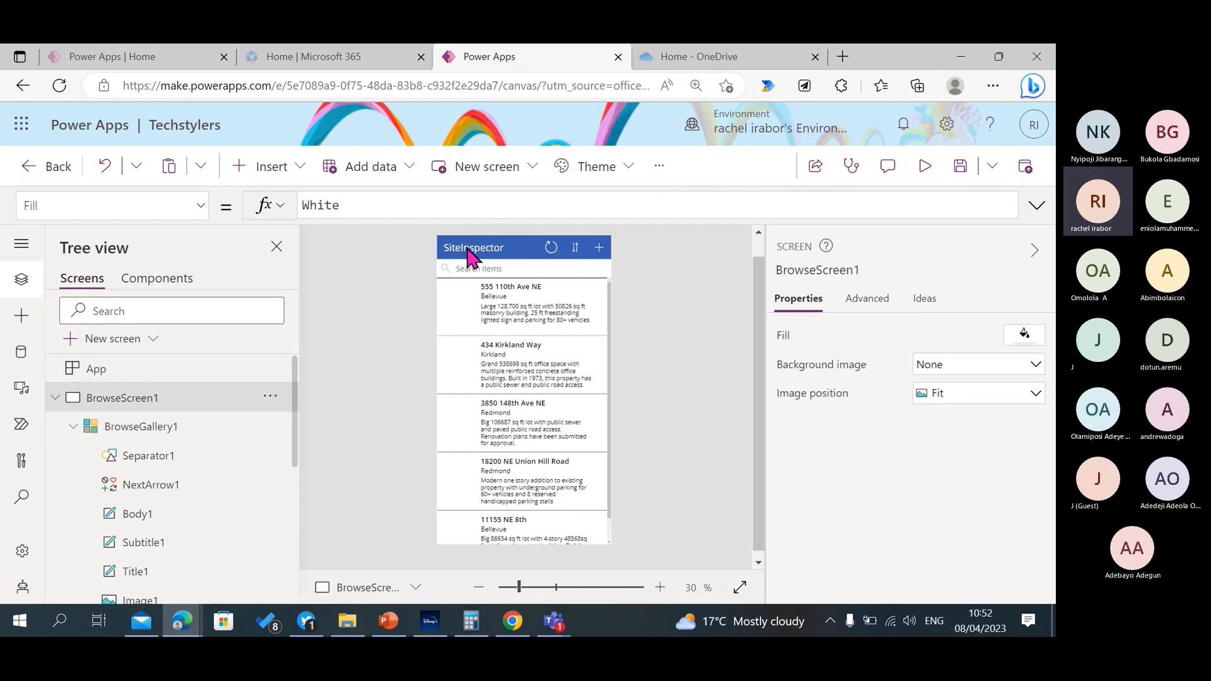
Examine the header title label's Text property, both in its properties and as a formula.
click(467, 247)
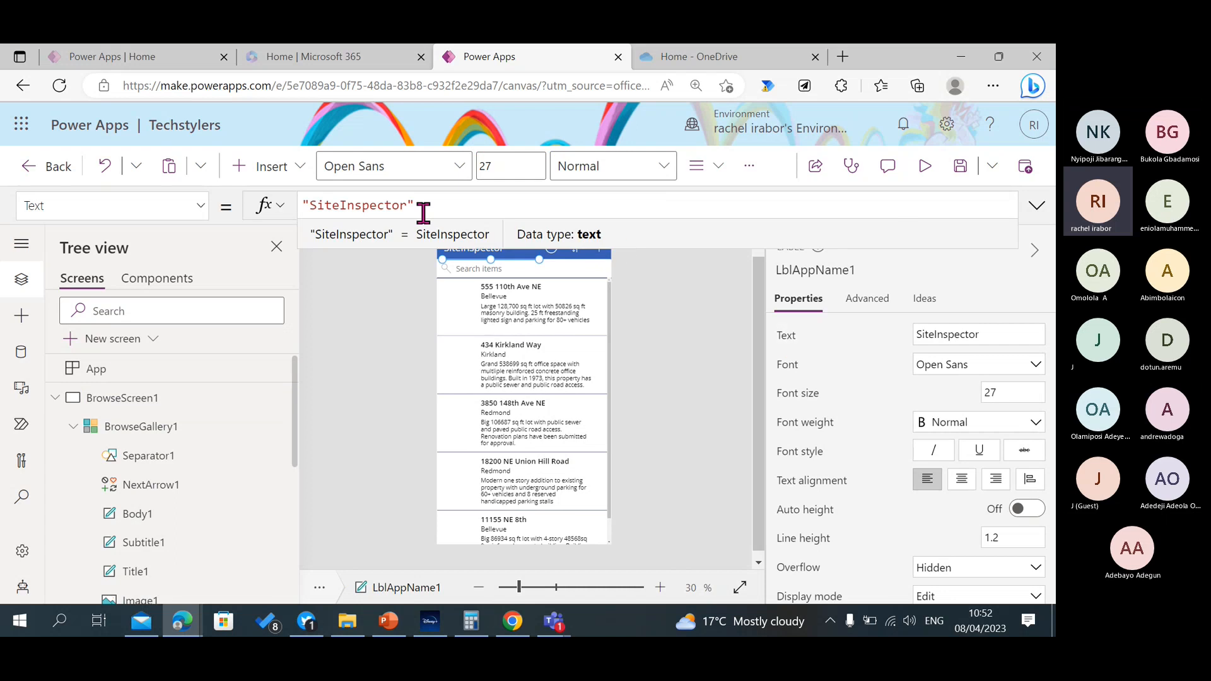
click(982, 335)
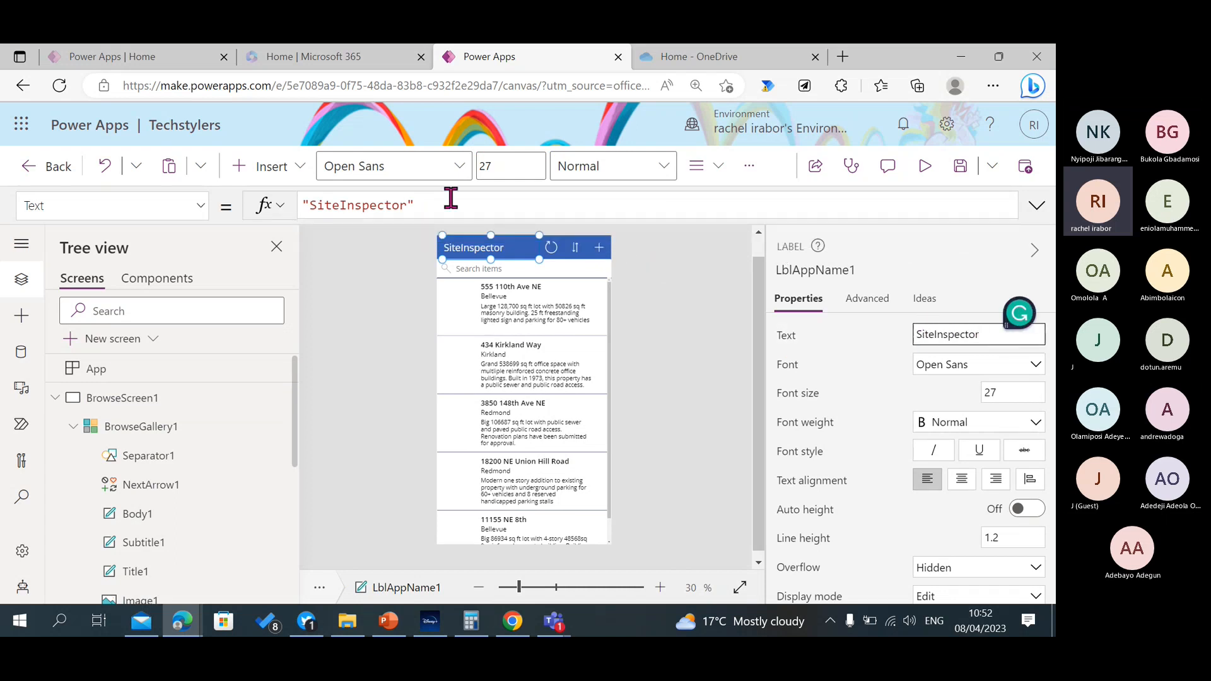
click(404, 205)
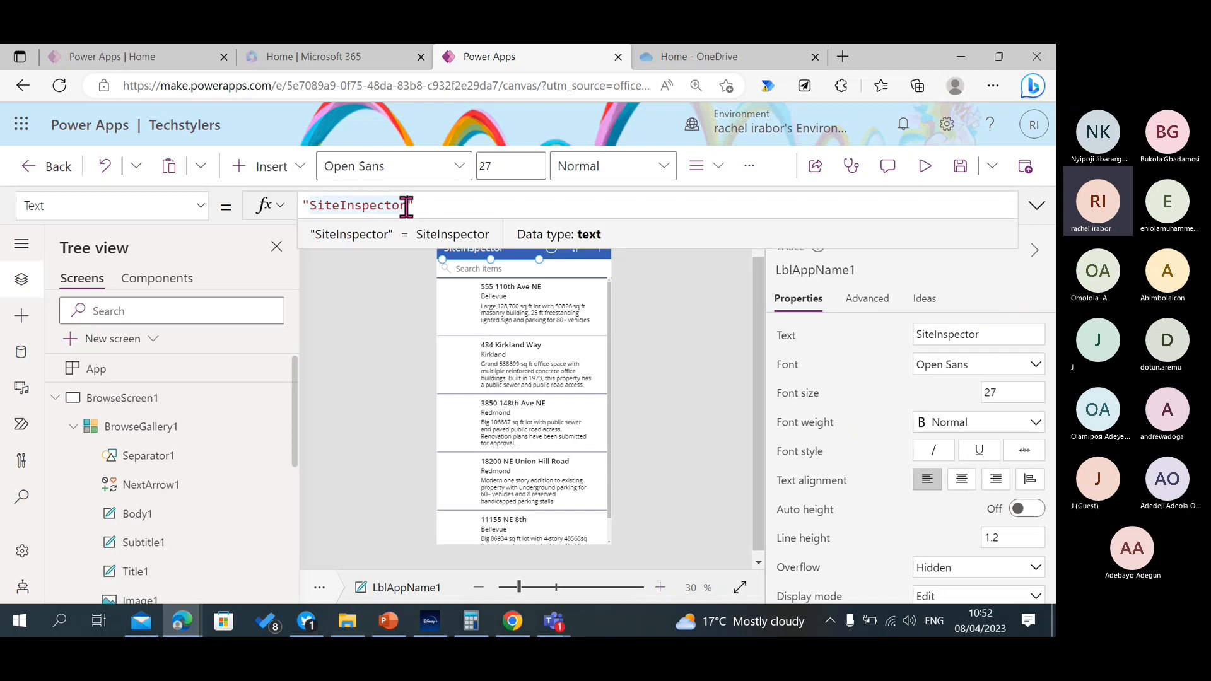
Collapse BrowseScreen1's control tree, view DetailScreen1, and return to BrowseScreen1.
click(161, 398)
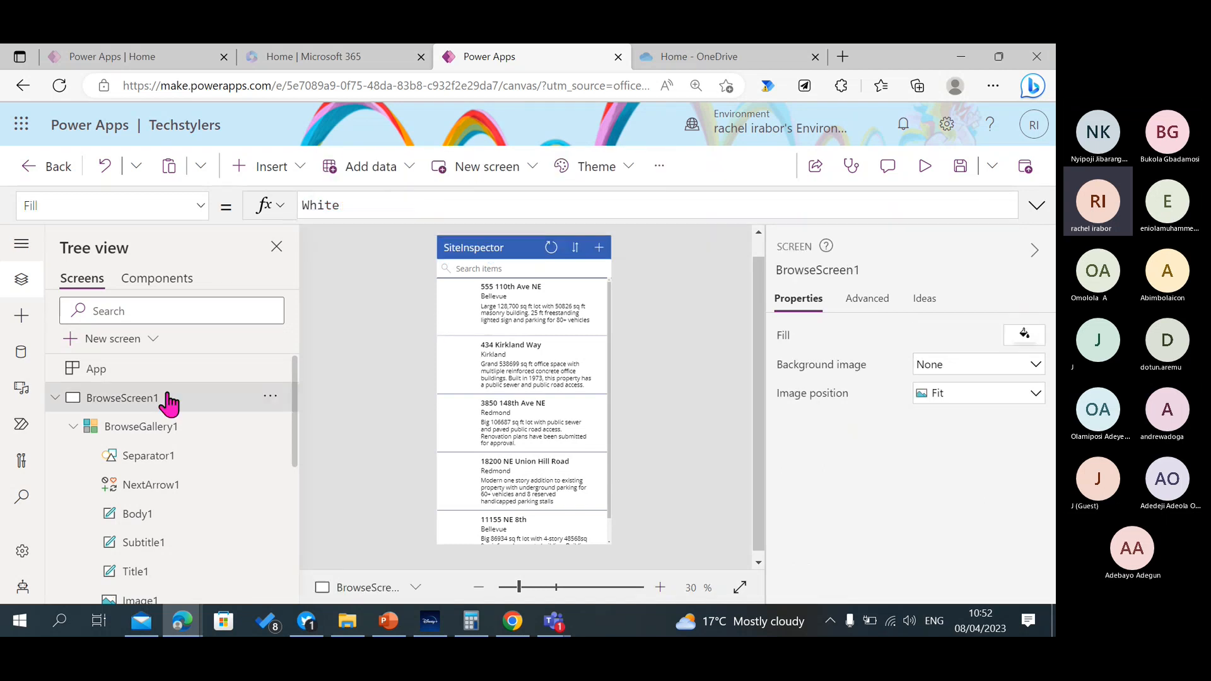
click(56, 398)
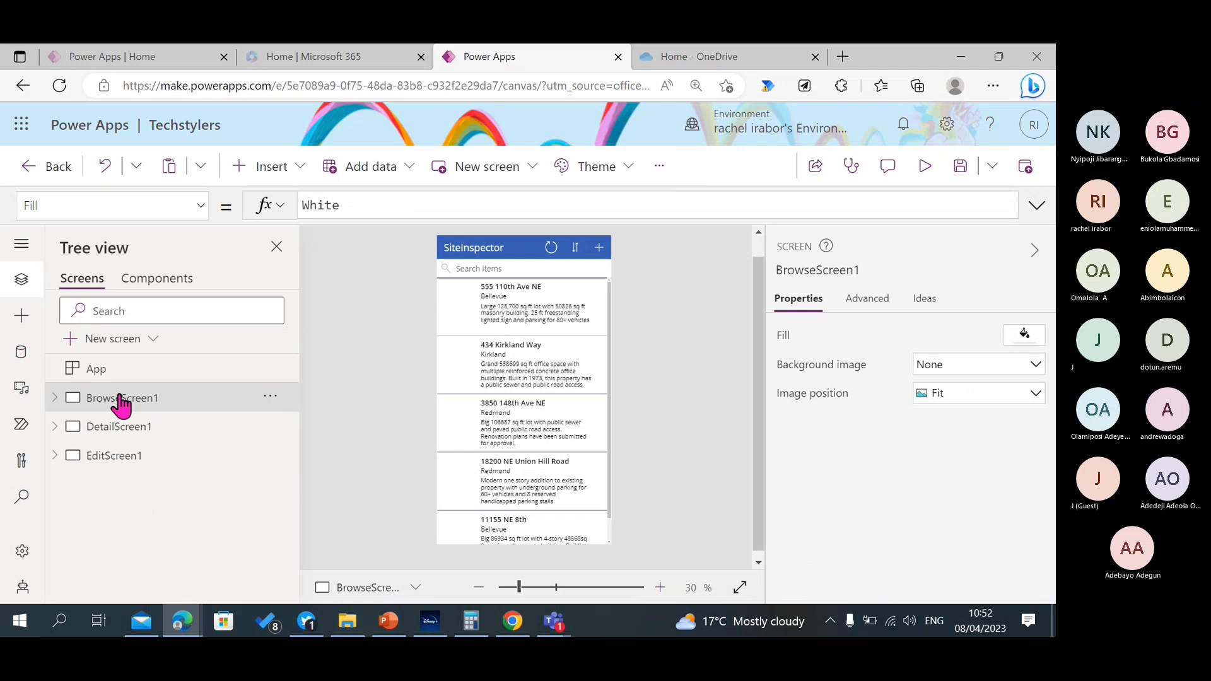
click(148, 427)
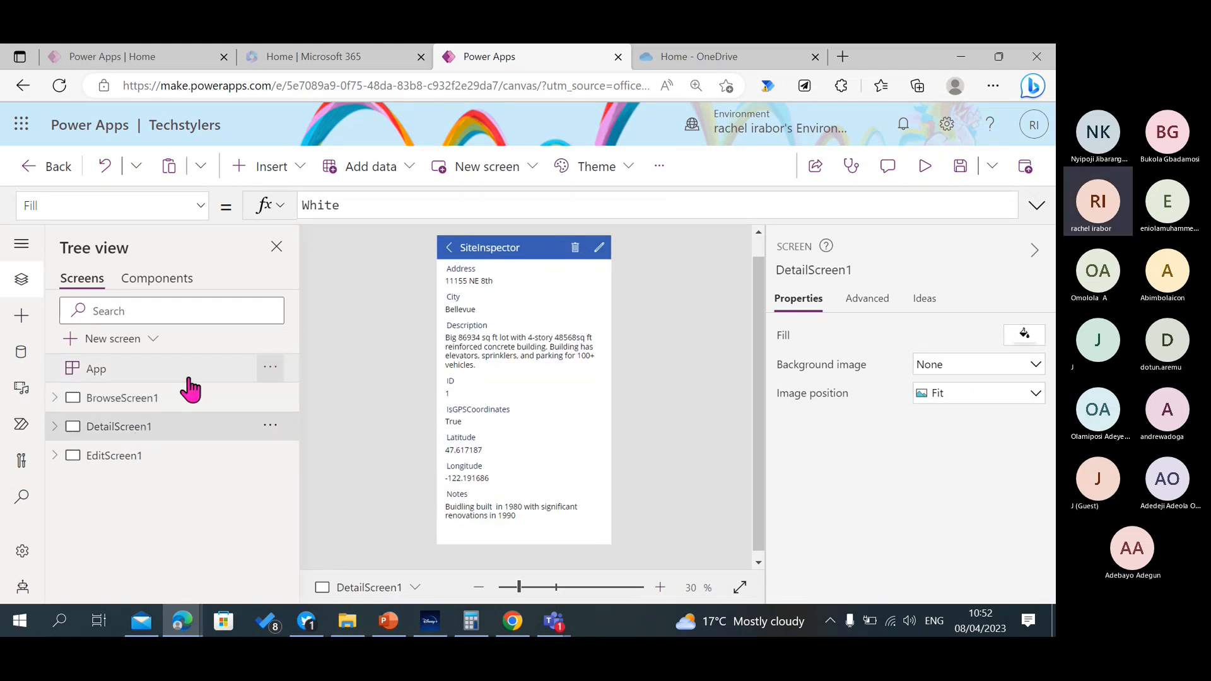
click(180, 399)
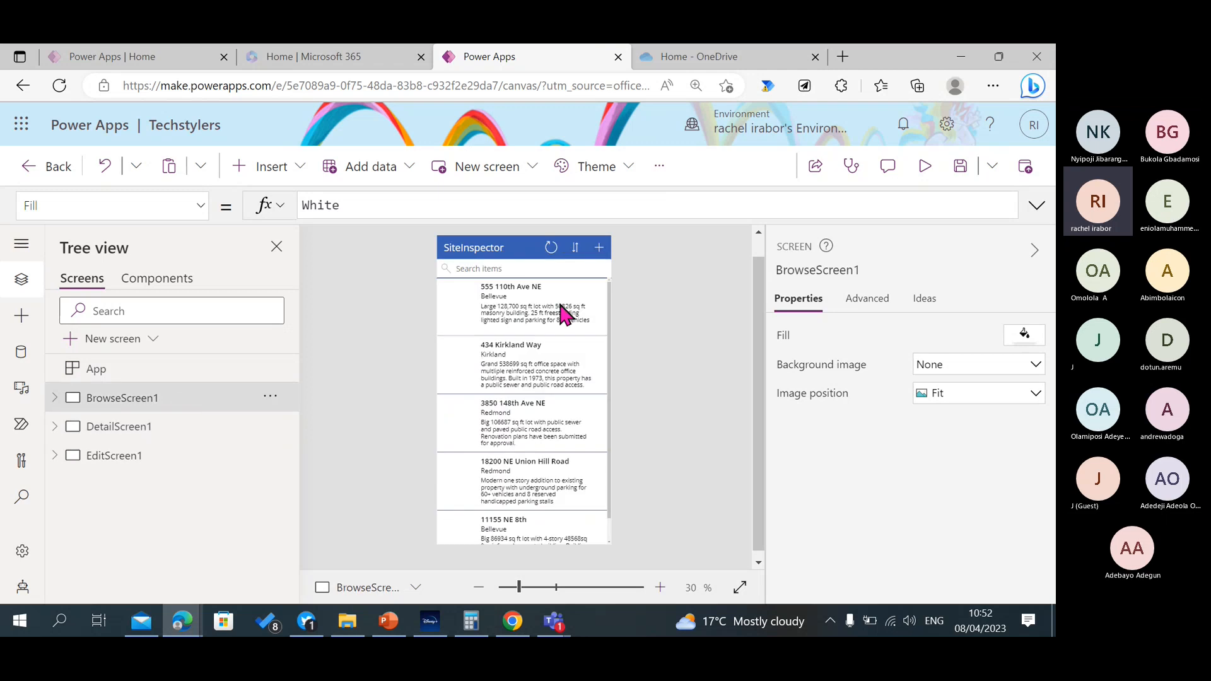
Select BrowseGallery1 and open its field assignments for body, image, subtitle and title.
click(516, 290)
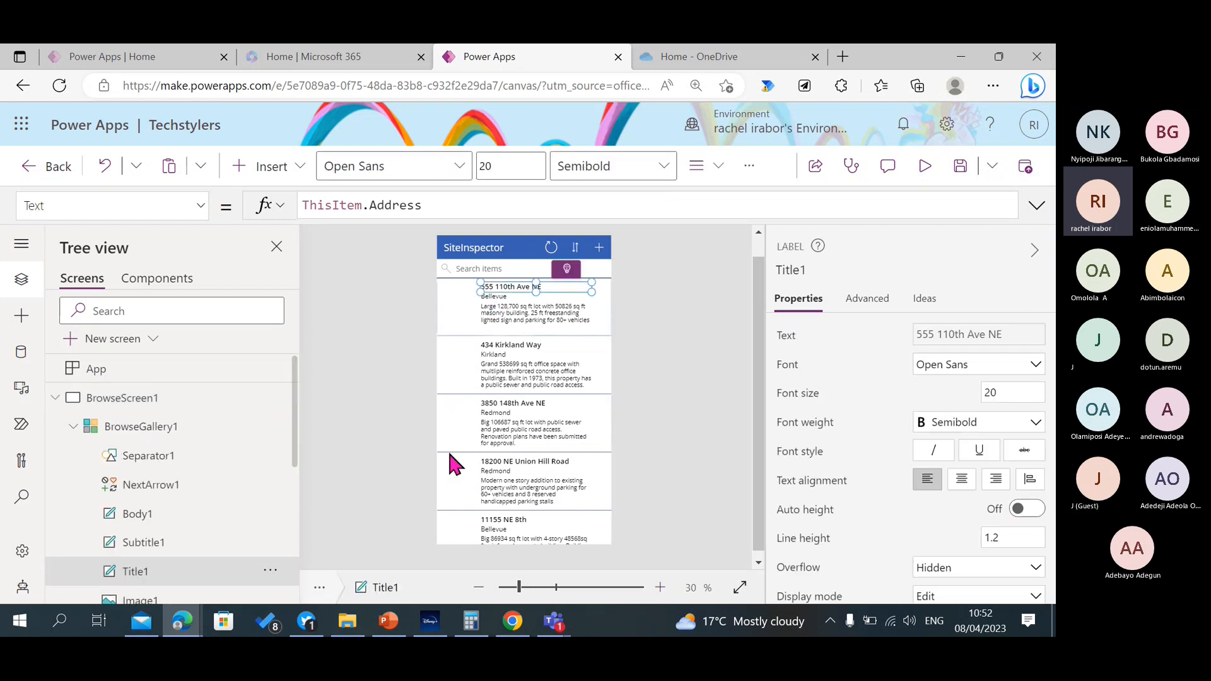
click(458, 531)
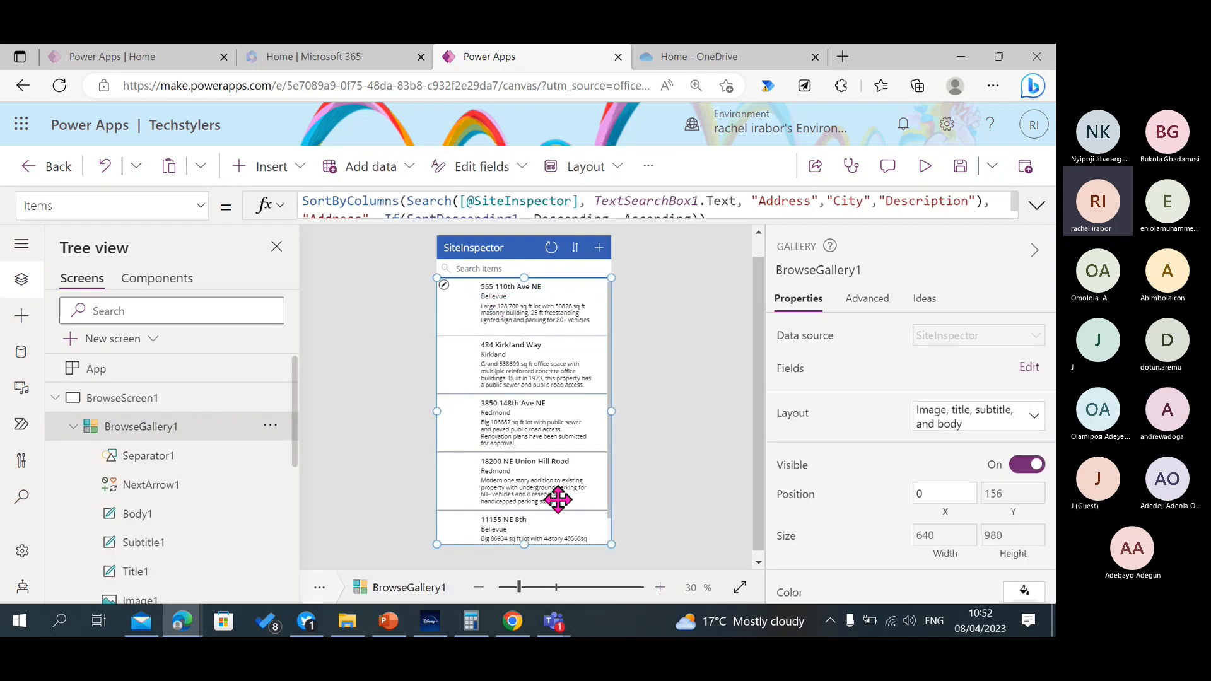
click(1038, 368)
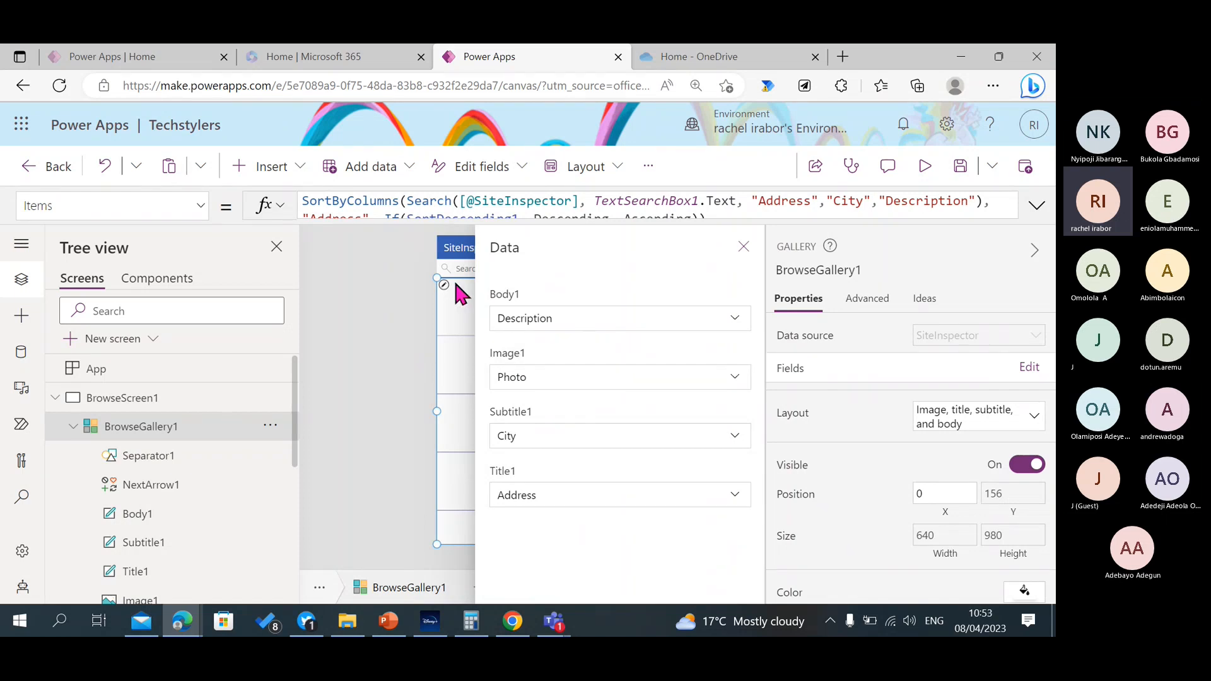
Look through the list and gallery layouts available for BrowseGallery1, and close the layout choices and field assignments.
click(987, 428)
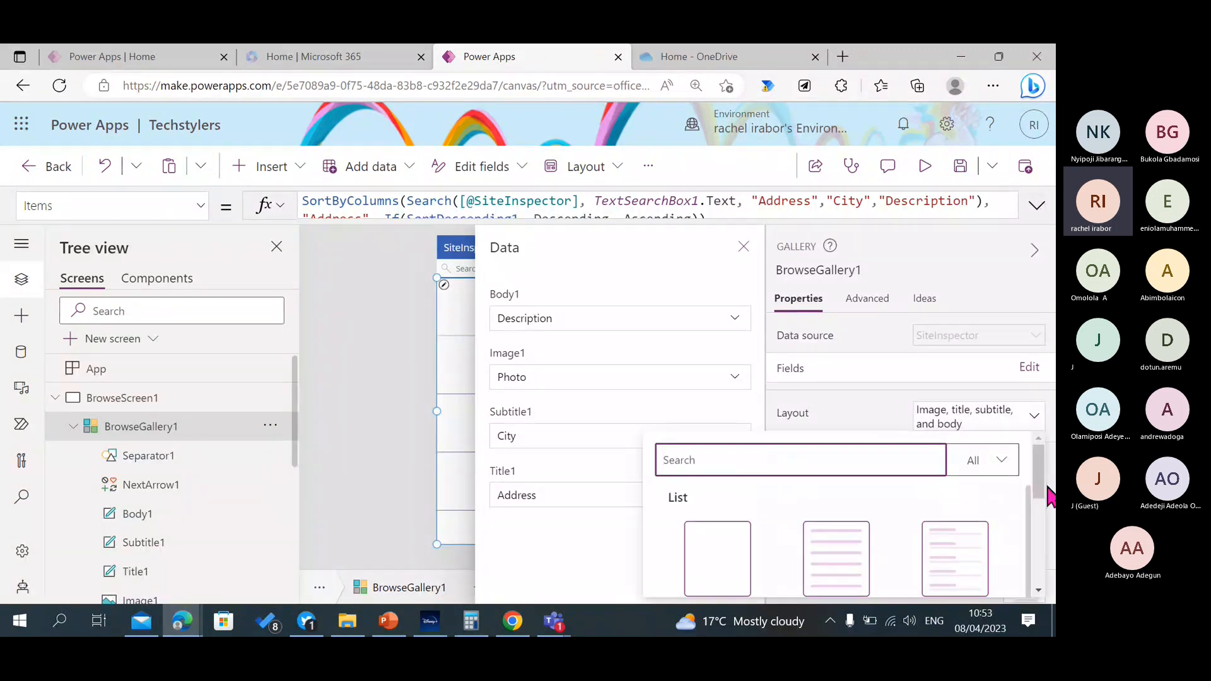
drag(1039, 489, 1033, 593)
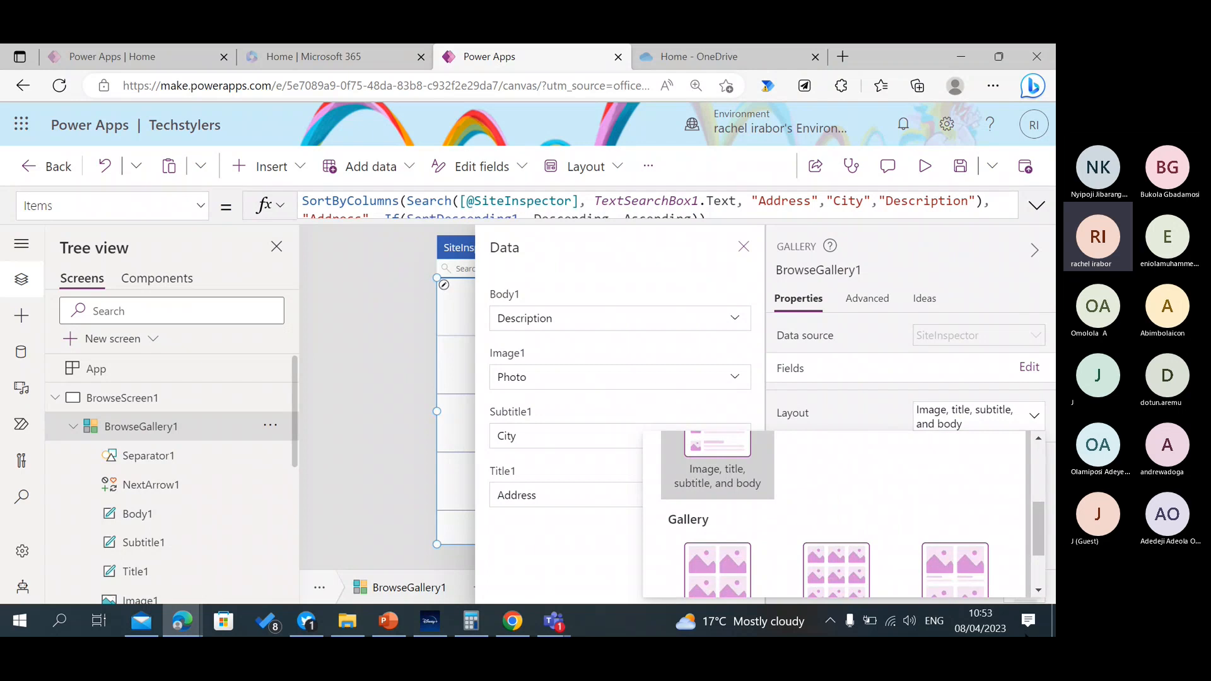
mouse_move(1025, 634)
mouse_down()
mouse_move(1024, 568)
mouse_move(1039, 634)
mouse_up()
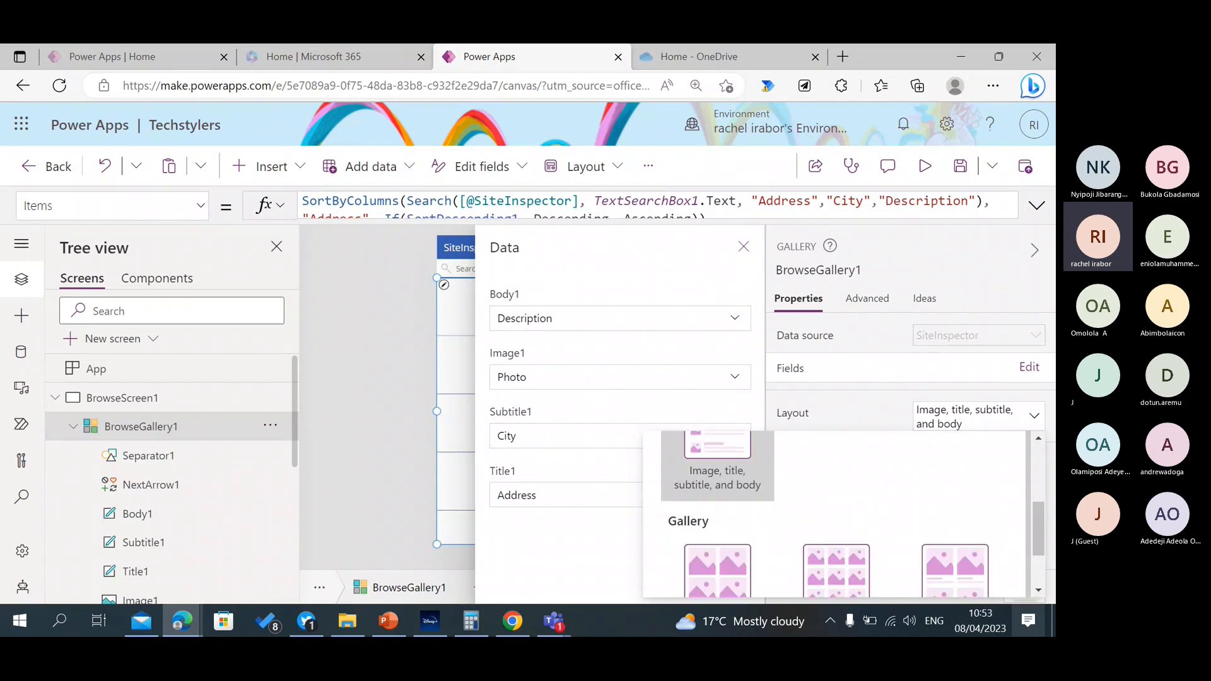
scroll(976, 591, up, 1)
scroll(976, 591, down, 1)
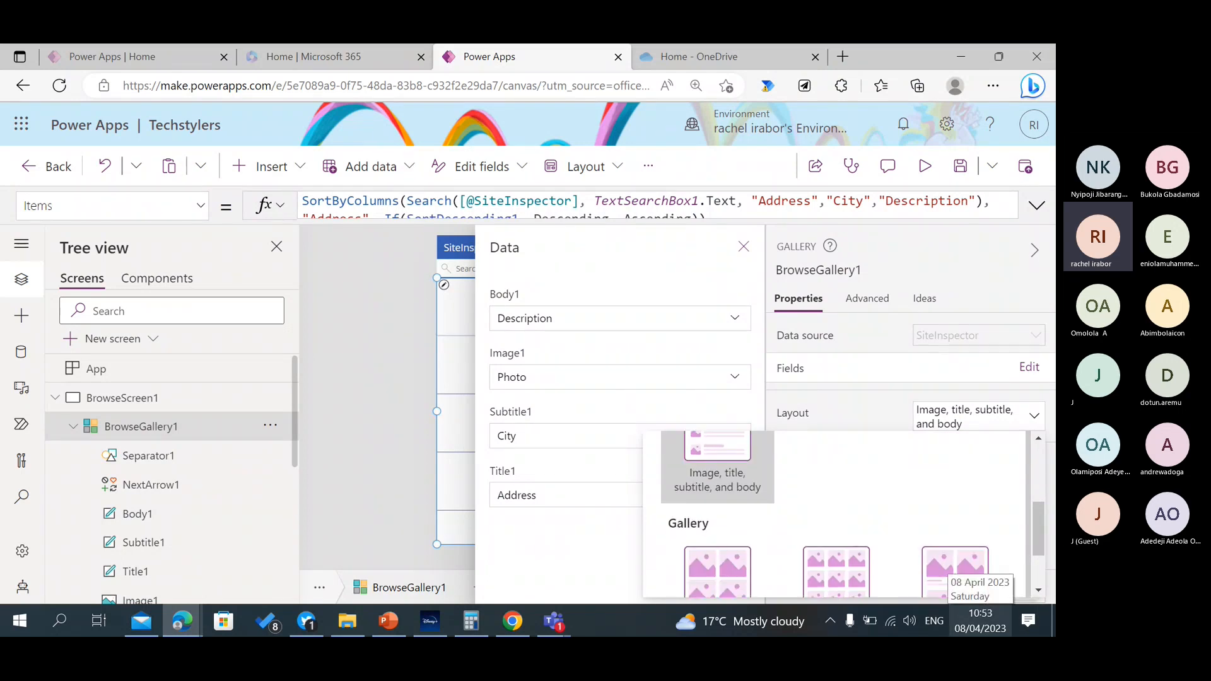
scroll(983, 444, up, 3)
scroll(1023, 512, down, 3)
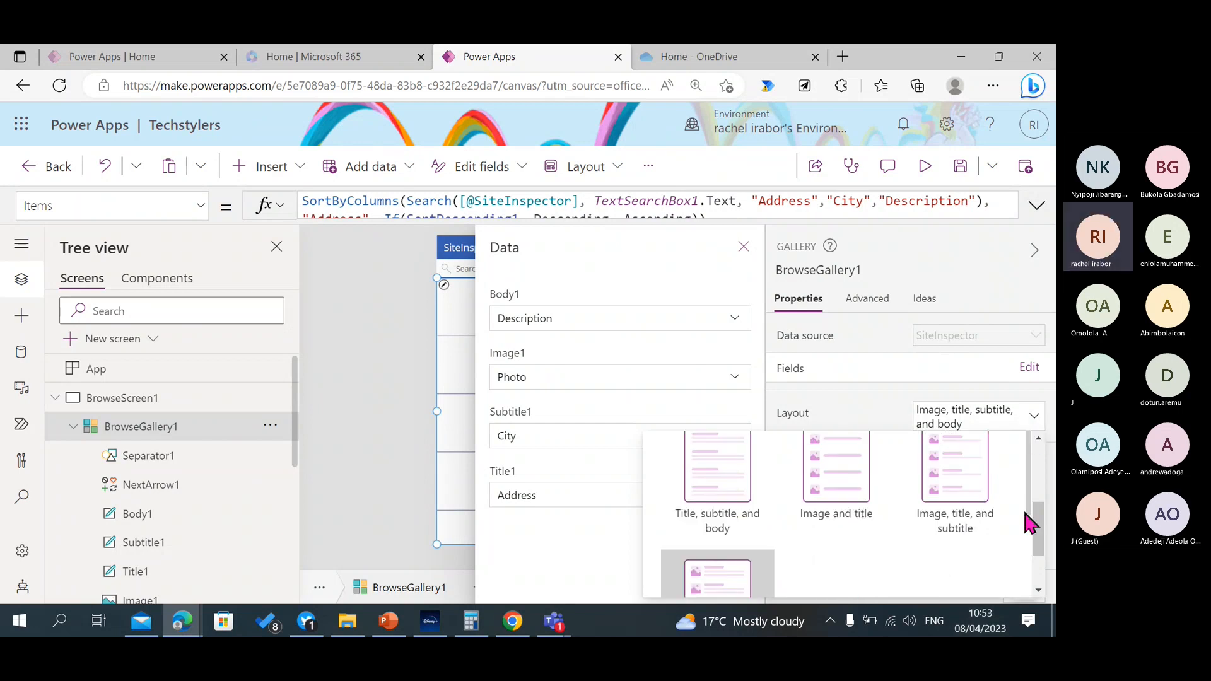
scroll(1034, 567, down, 1)
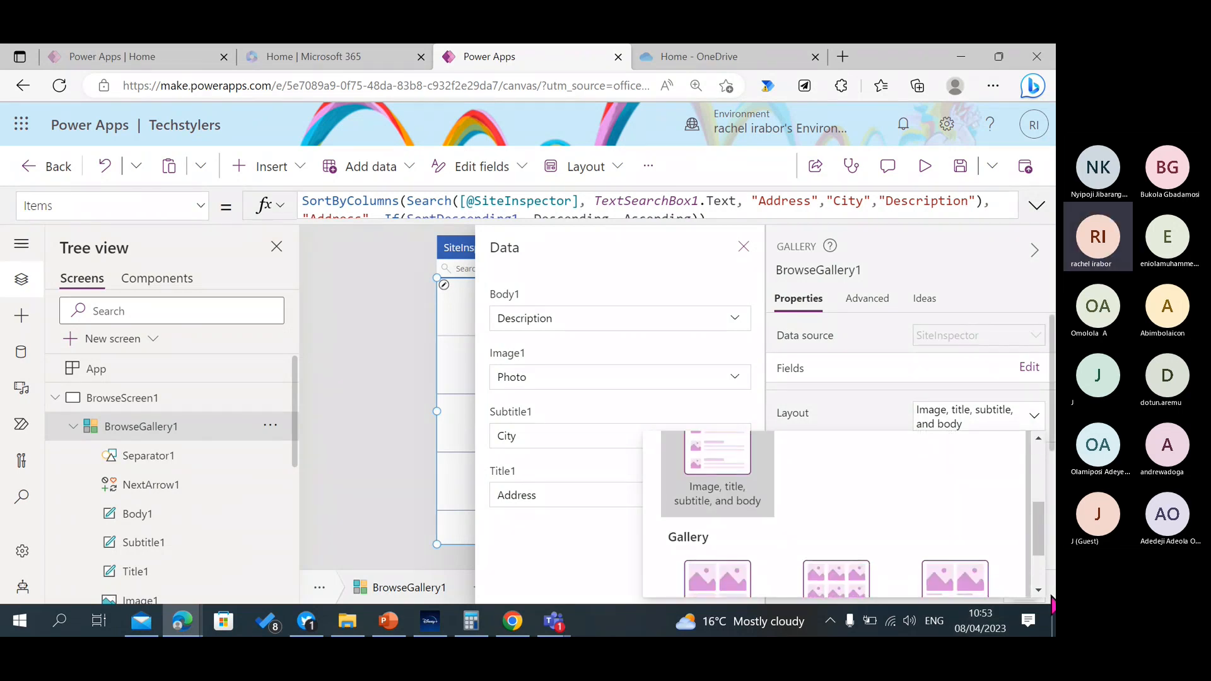
scroll(1044, 504, up, 2)
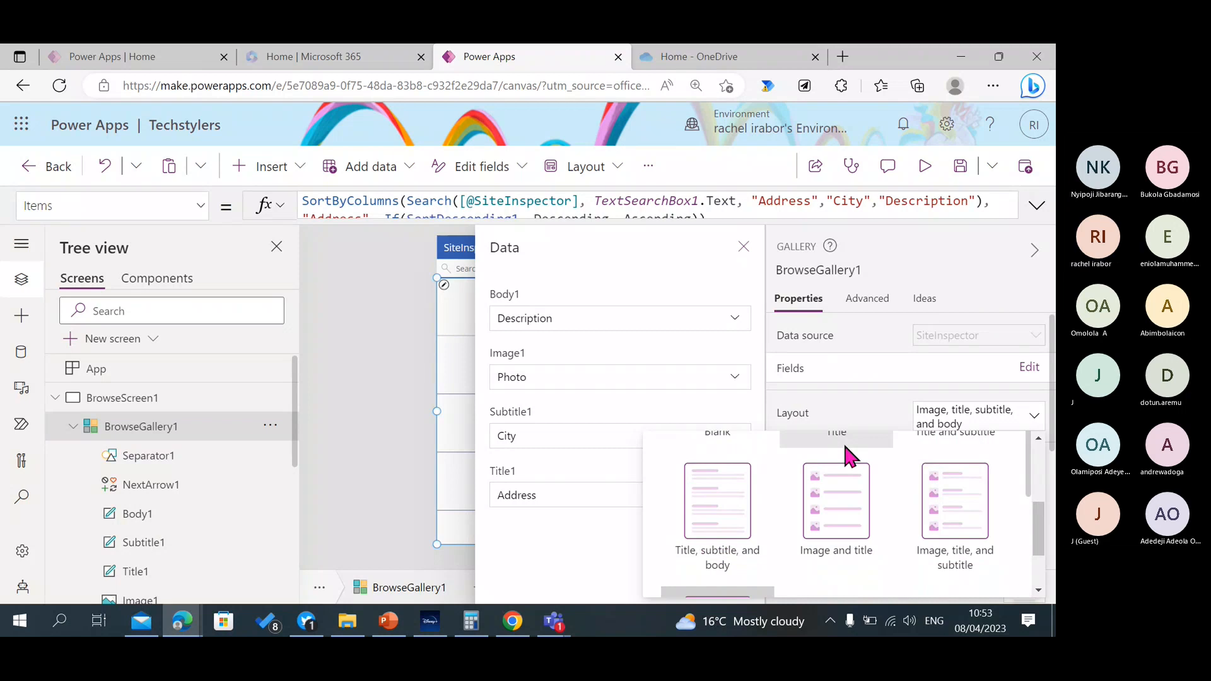
click(742, 251)
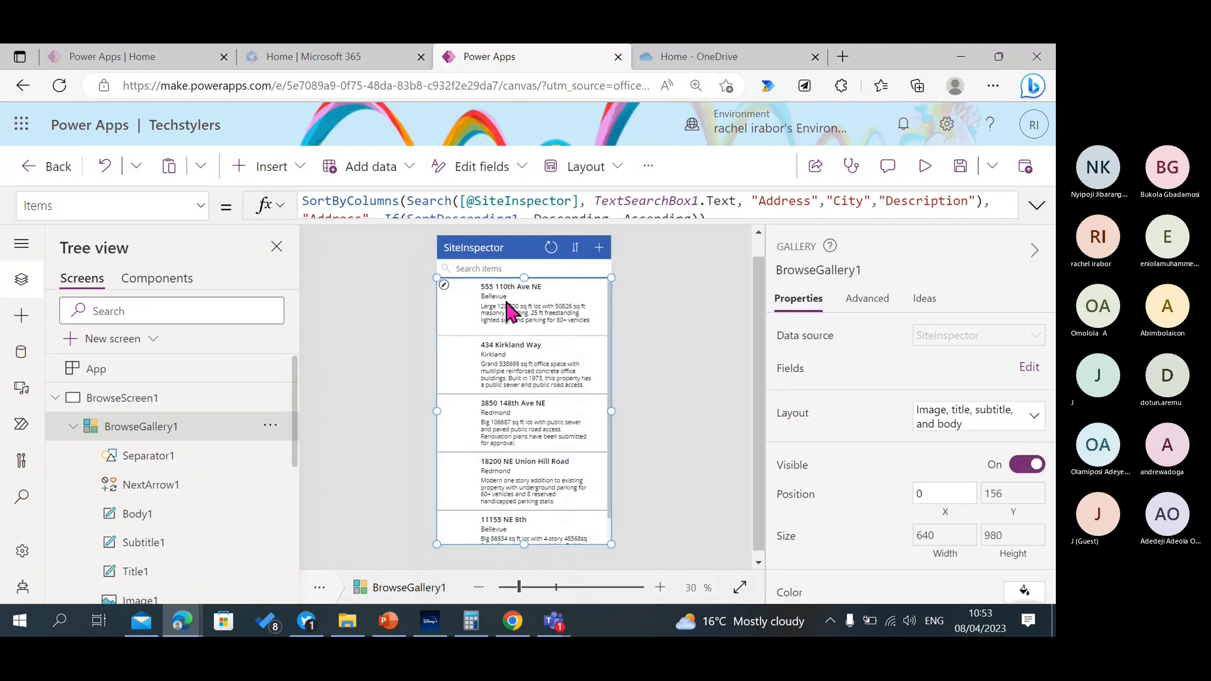
Go to DetailScreen1 and select its DetailForm1 to examine the form's data source and settings.
click(54, 398)
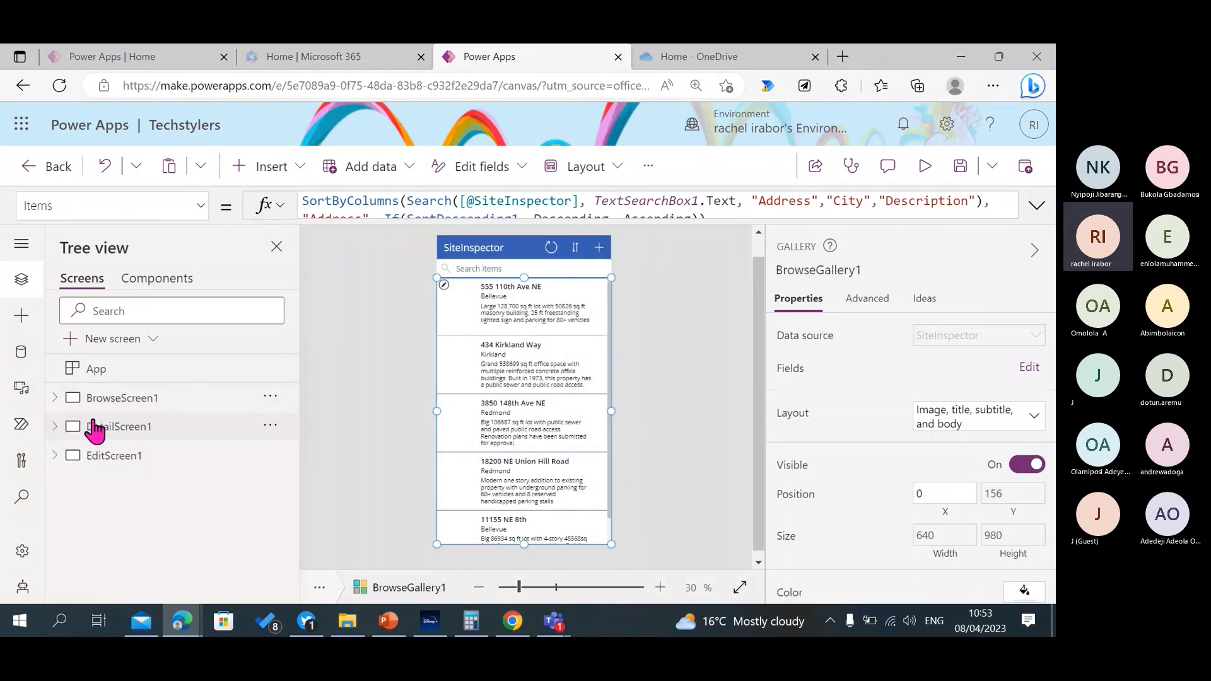
click(97, 426)
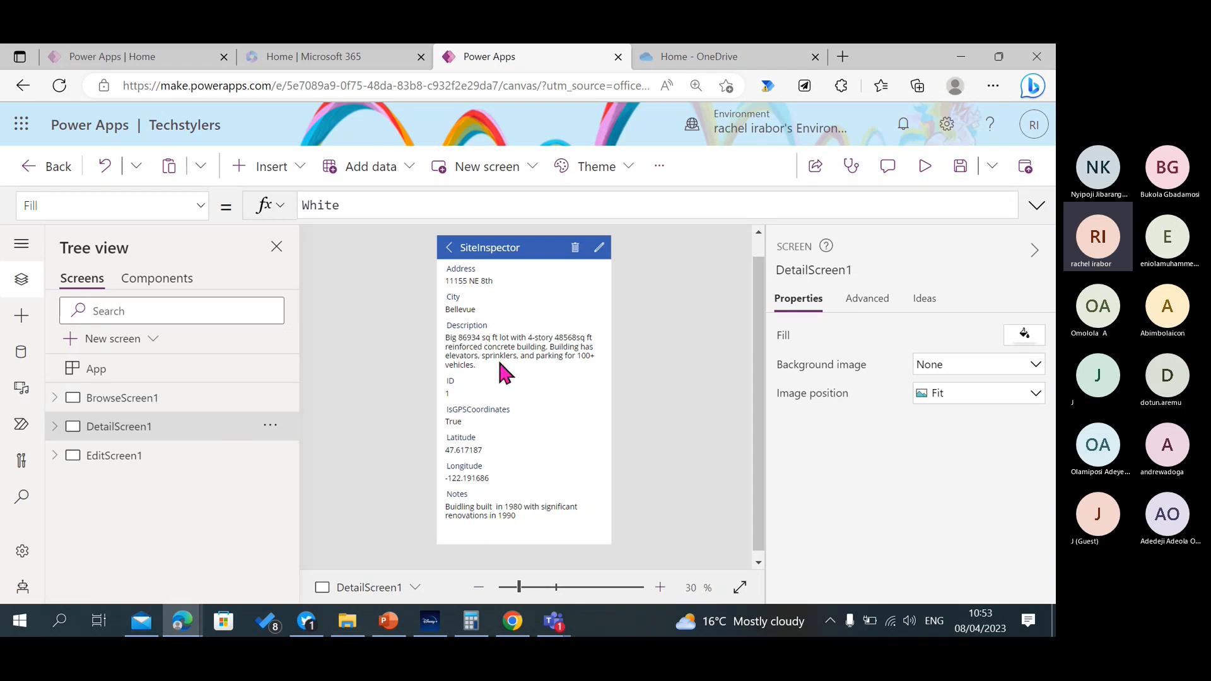
click(536, 397)
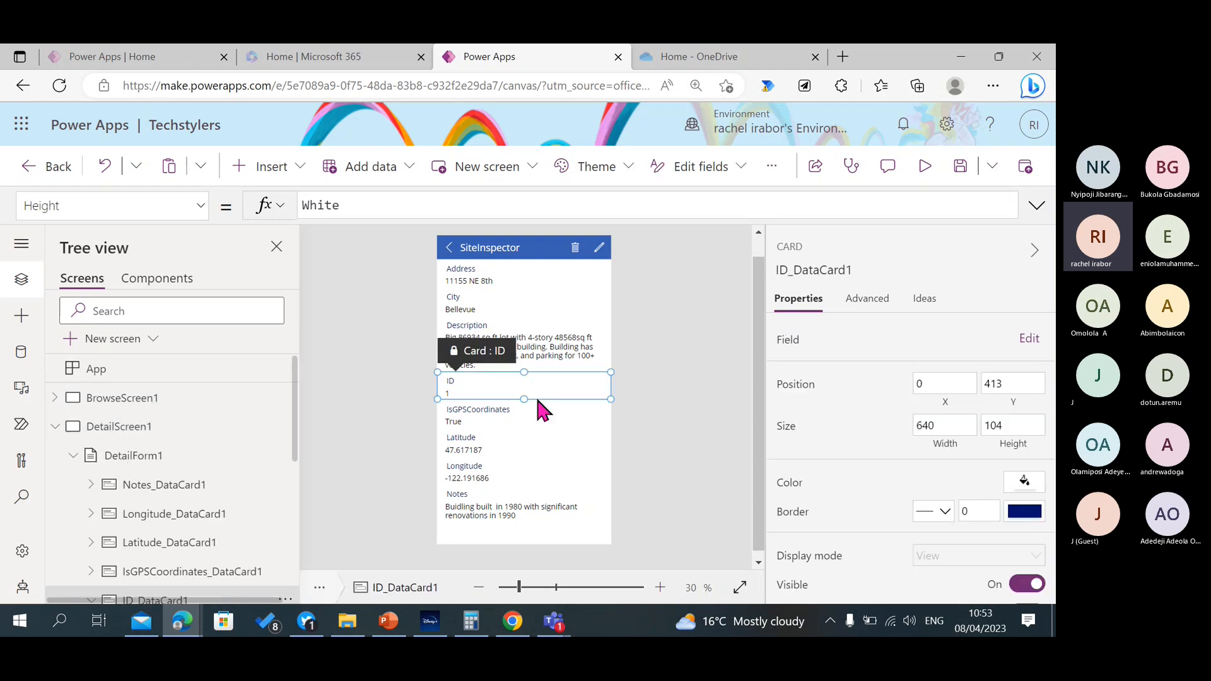
click(185, 458)
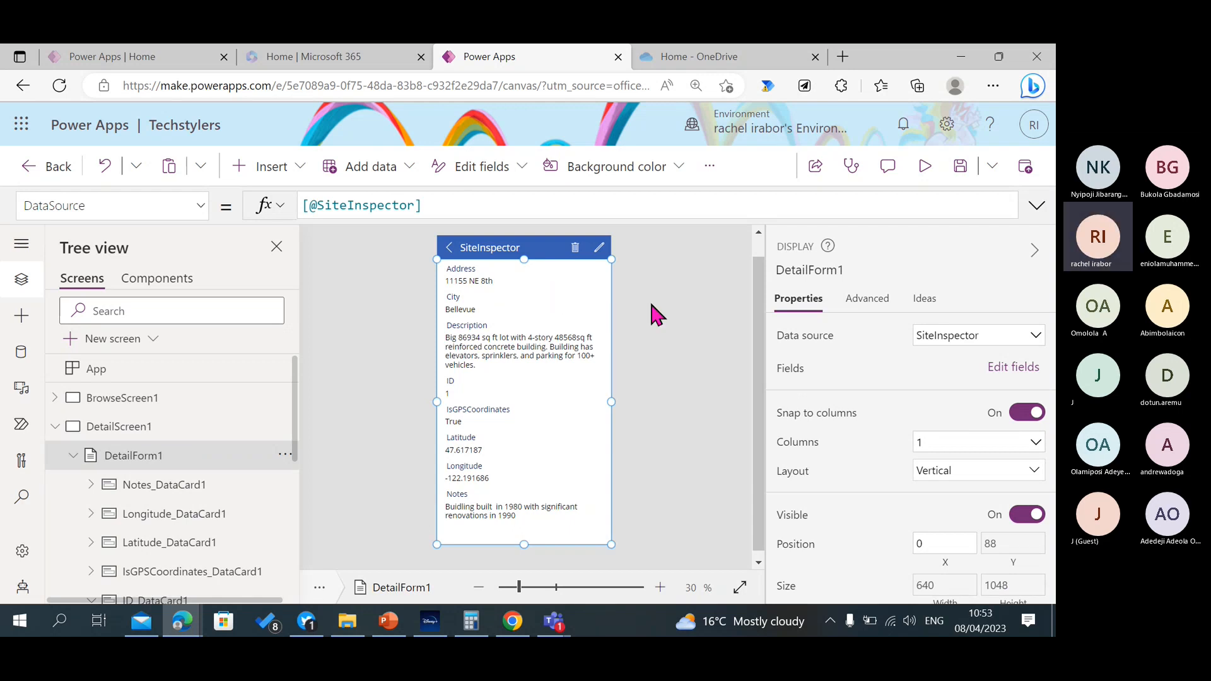
Search the insertable controls for "form" to see the available form types, and close the list without inserting any.
click(295, 179)
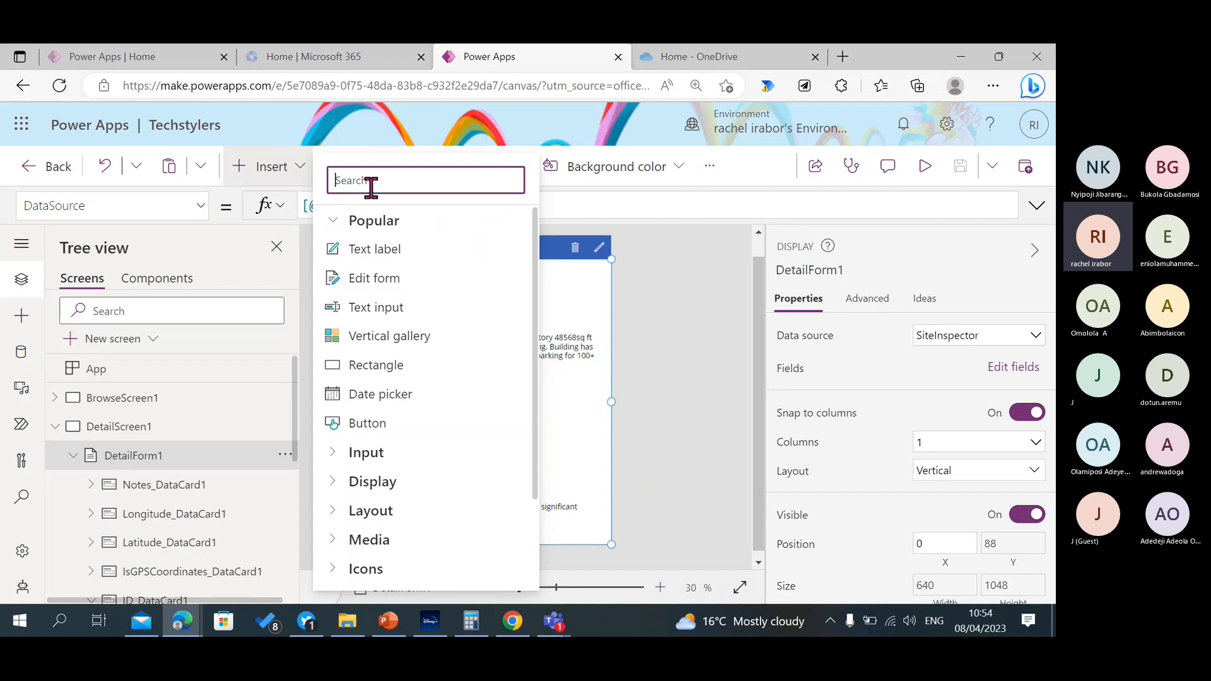
text(form)
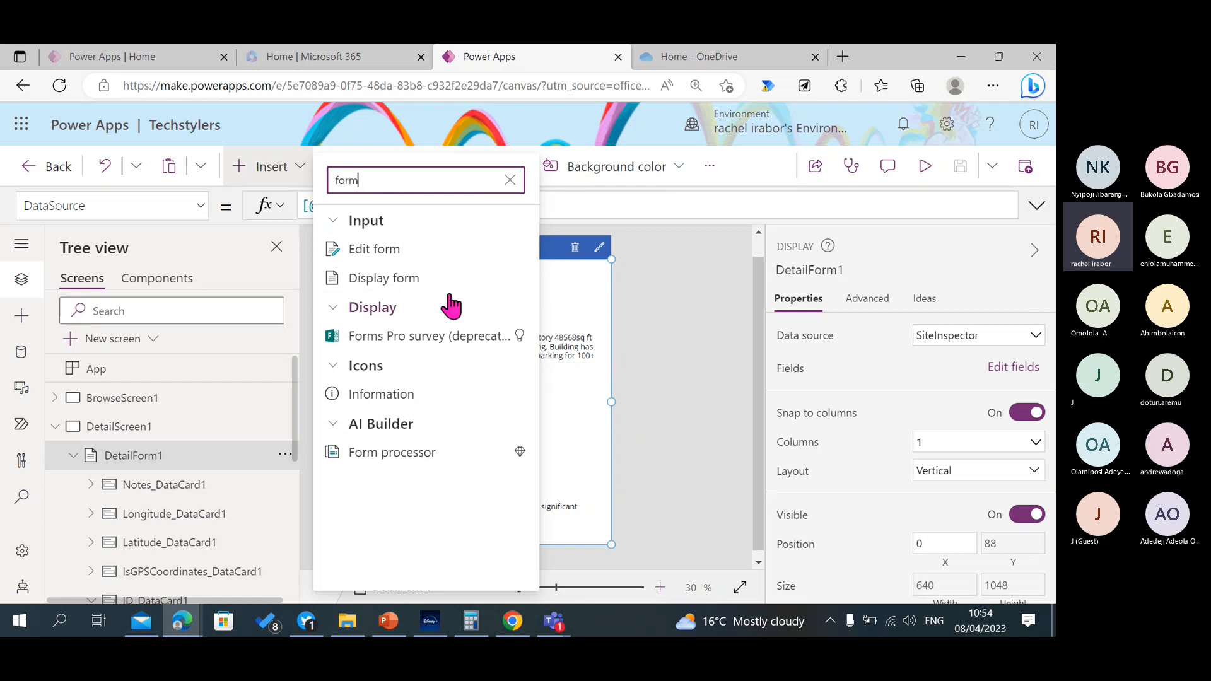
click(586, 290)
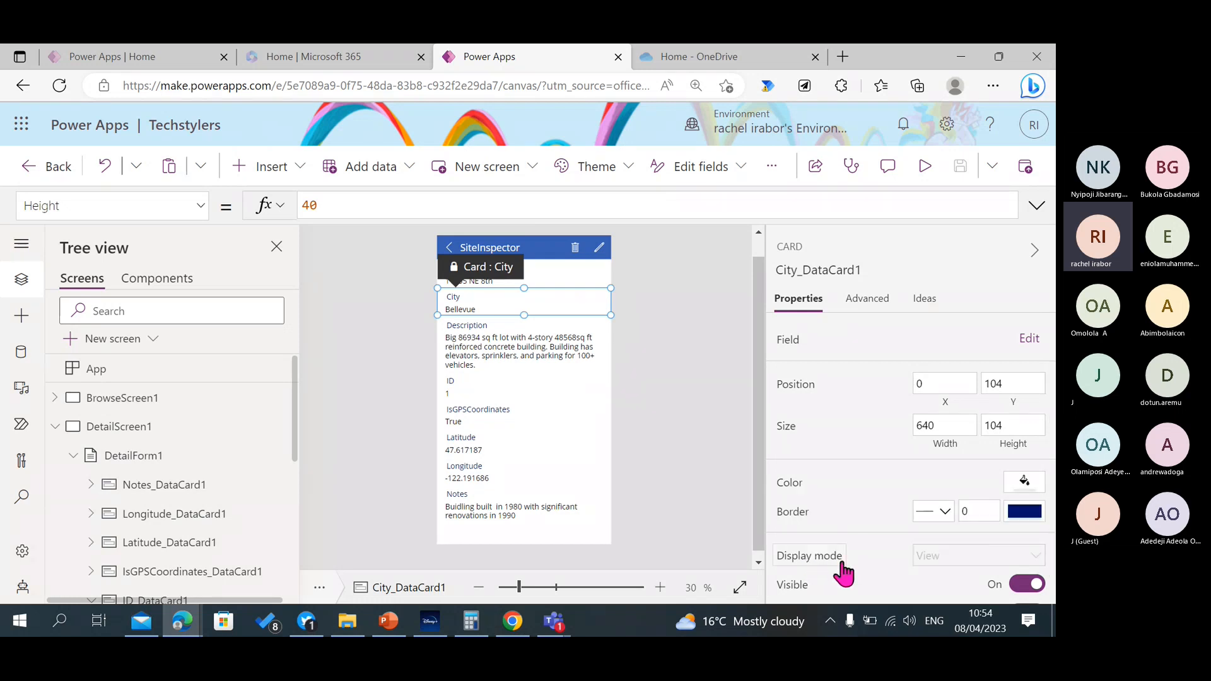
Unlock City_DataCard1's advanced properties, and view those of Longitude_DataCard1 and DetailForm1.
click(867, 298)
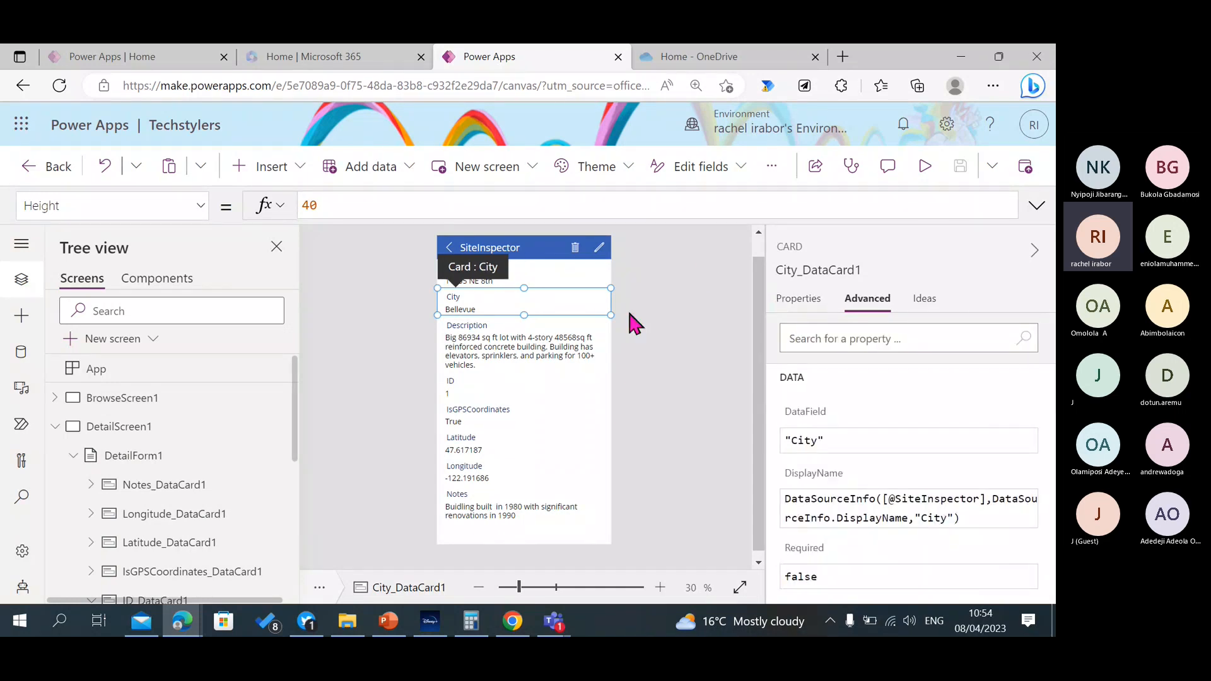
click(586, 476)
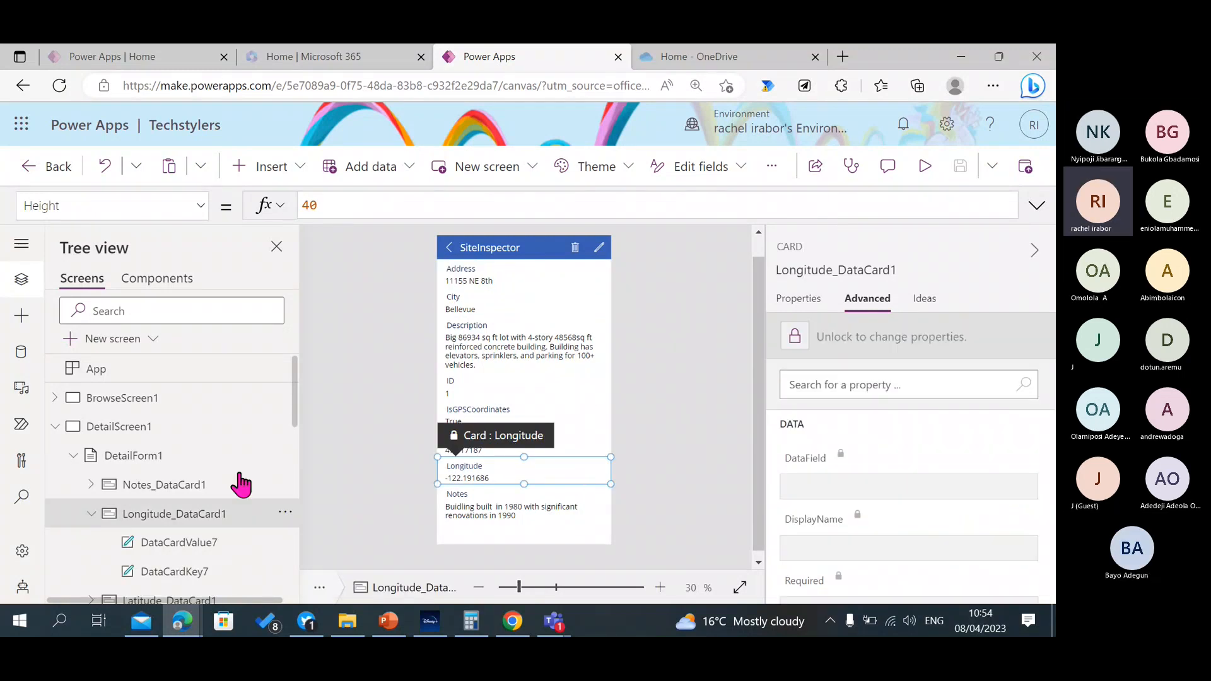
click(161, 462)
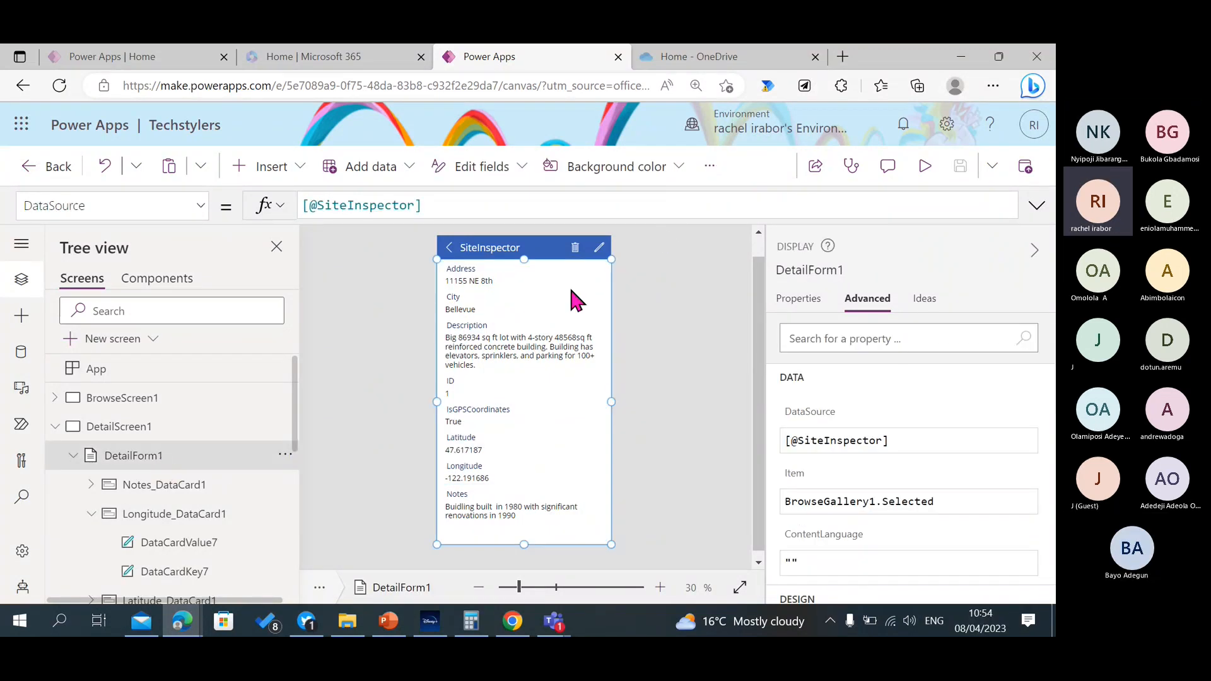
Open DetailForm1's field list, look through the fields available to add, and close the choices without adding any.
click(806, 305)
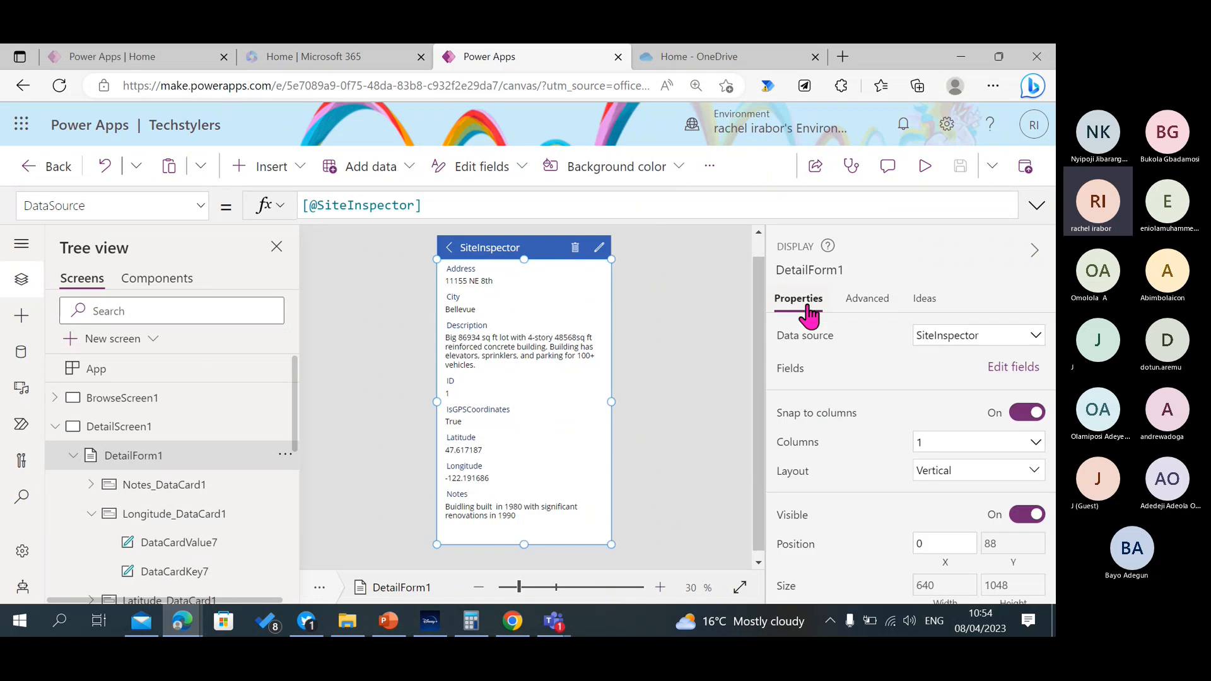
click(1012, 368)
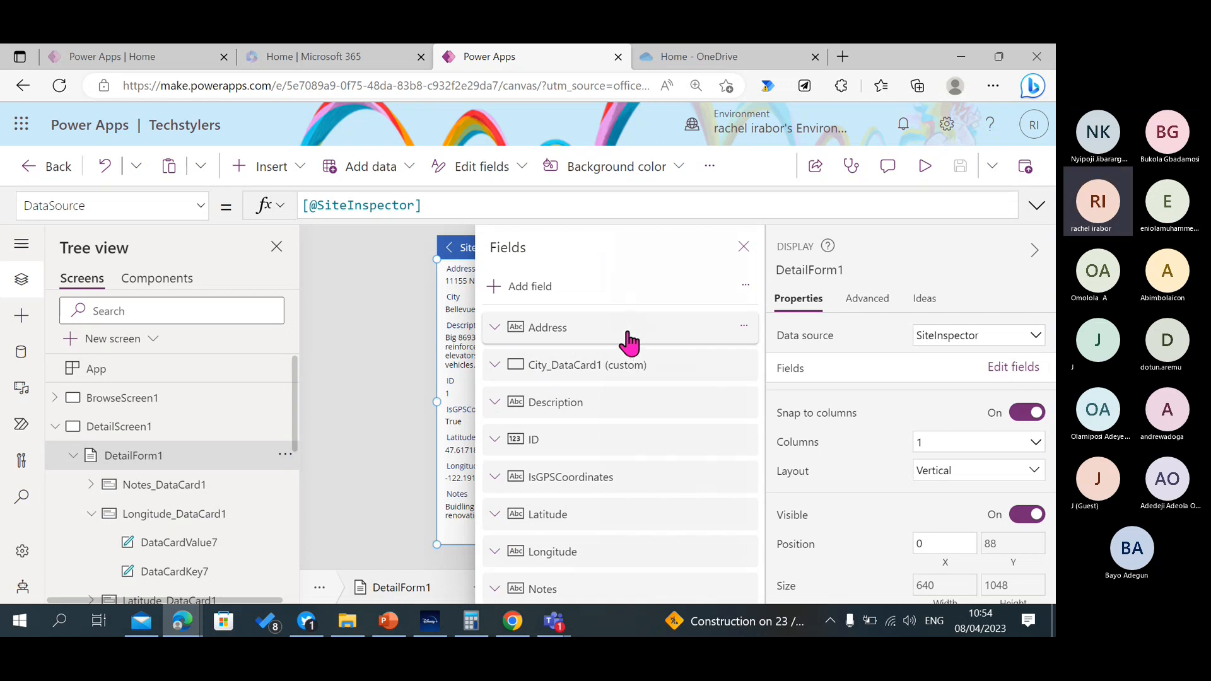
click(533, 289)
click(706, 395)
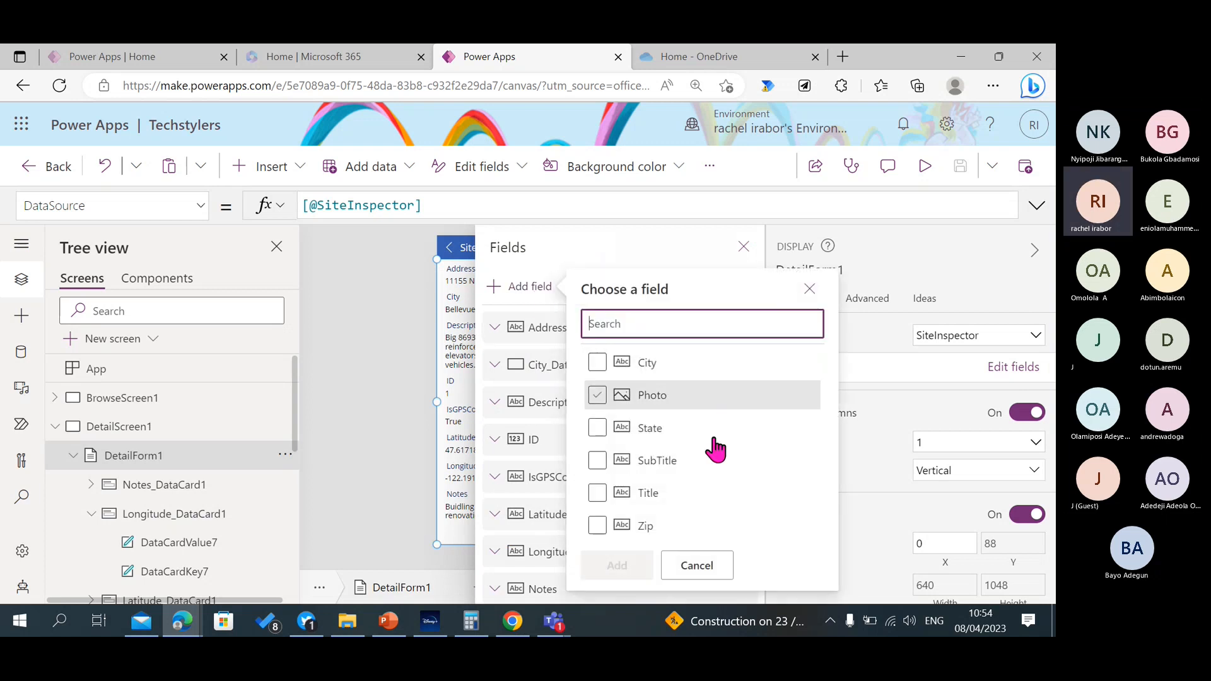
click(709, 432)
click(643, 524)
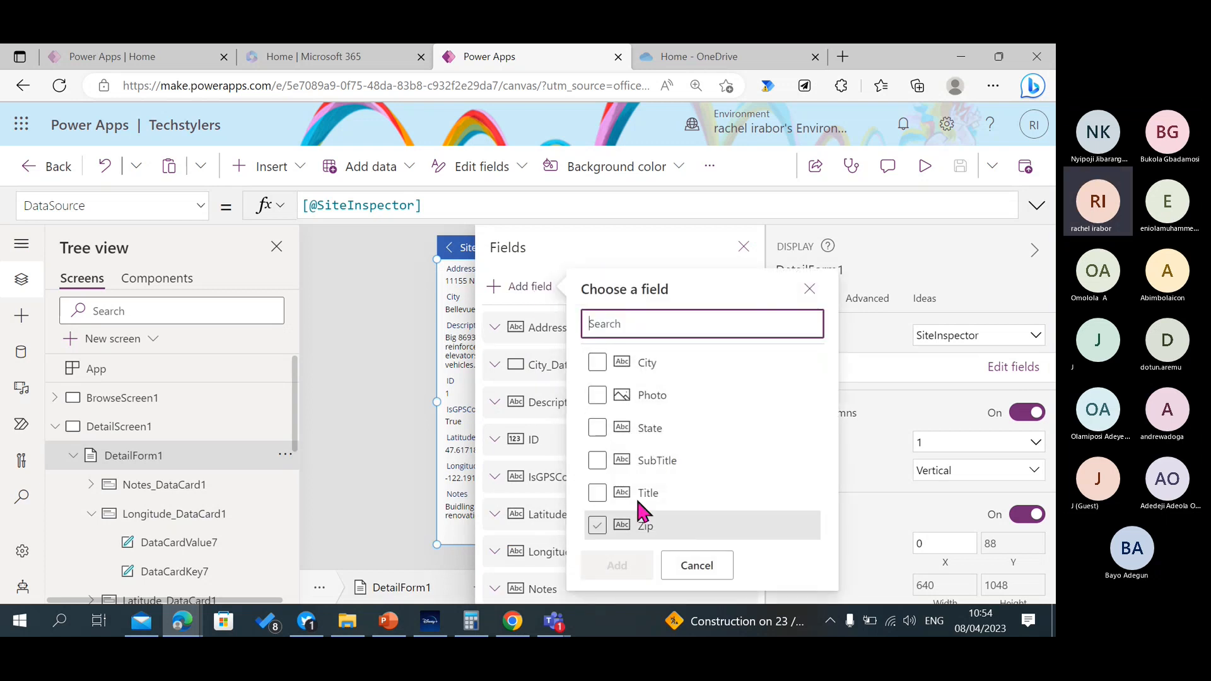
click(811, 287)
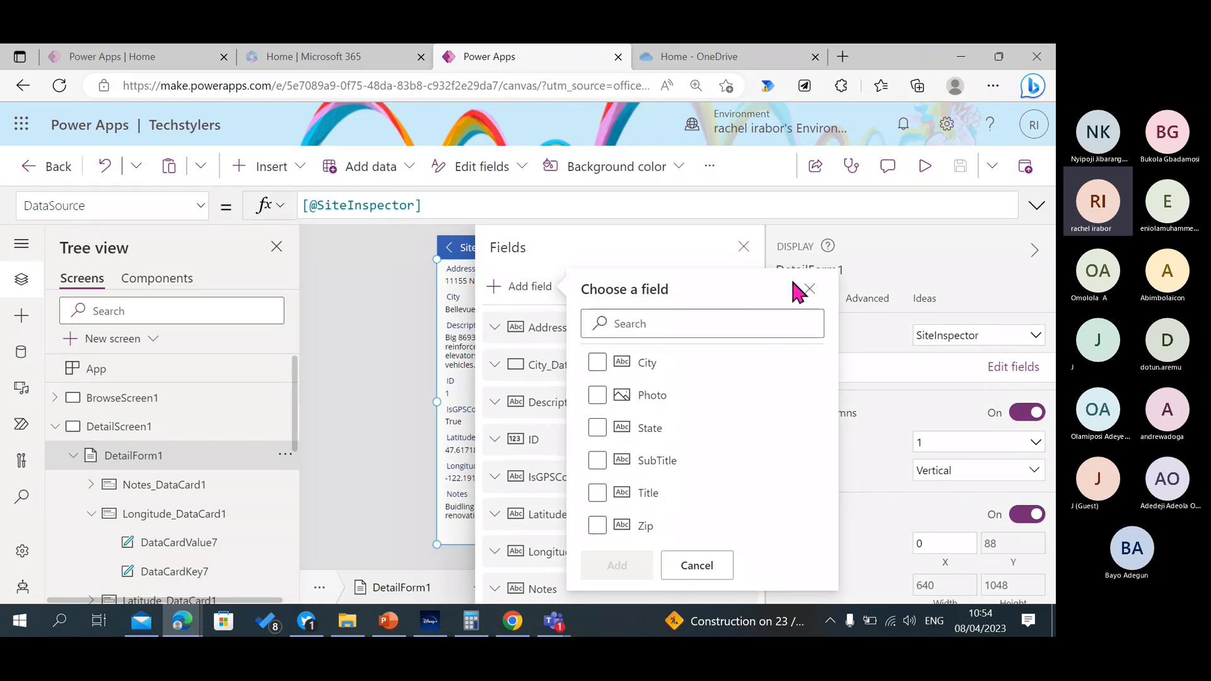
click(809, 288)
Reorder DetailForm1's fields so that City comes first, ID second and Address third, and close the field list.
drag(563, 340, 571, 414)
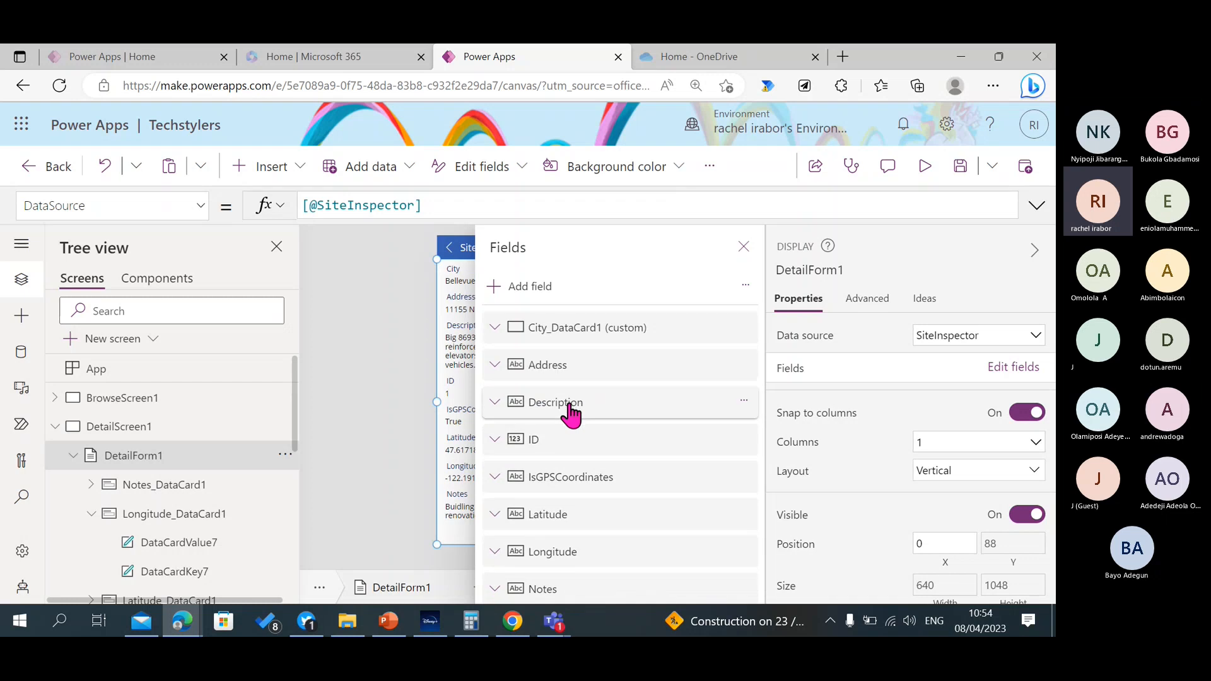
click(565, 452)
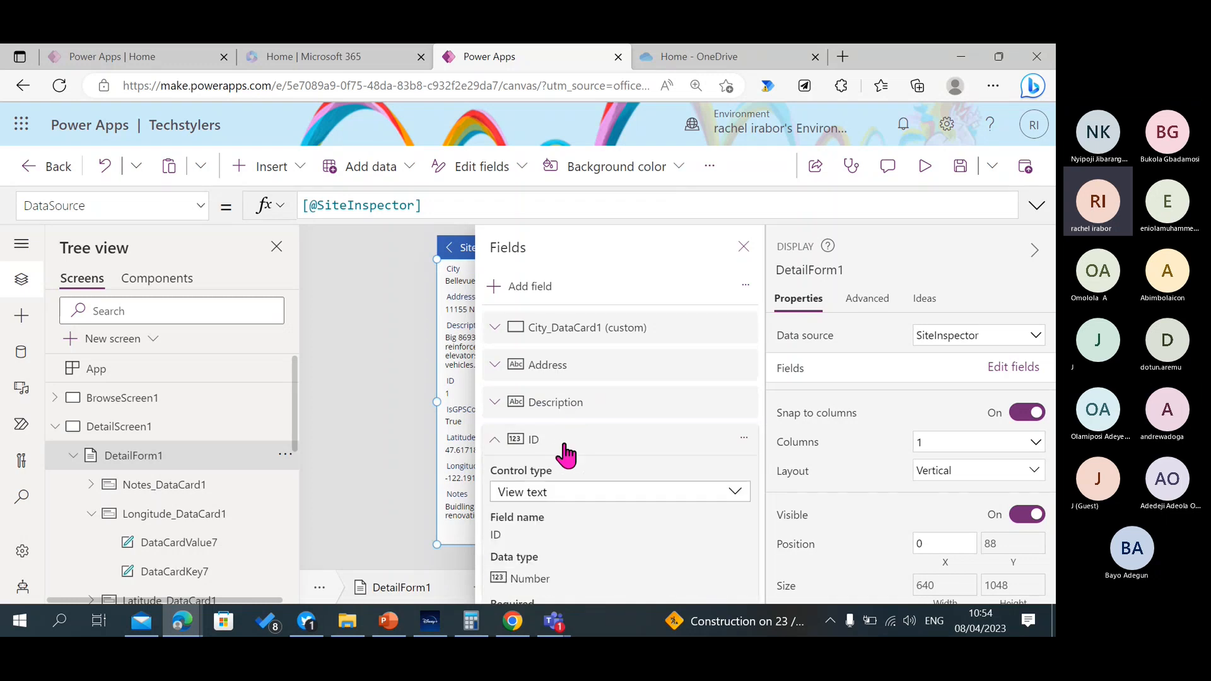
drag(560, 450, 560, 341)
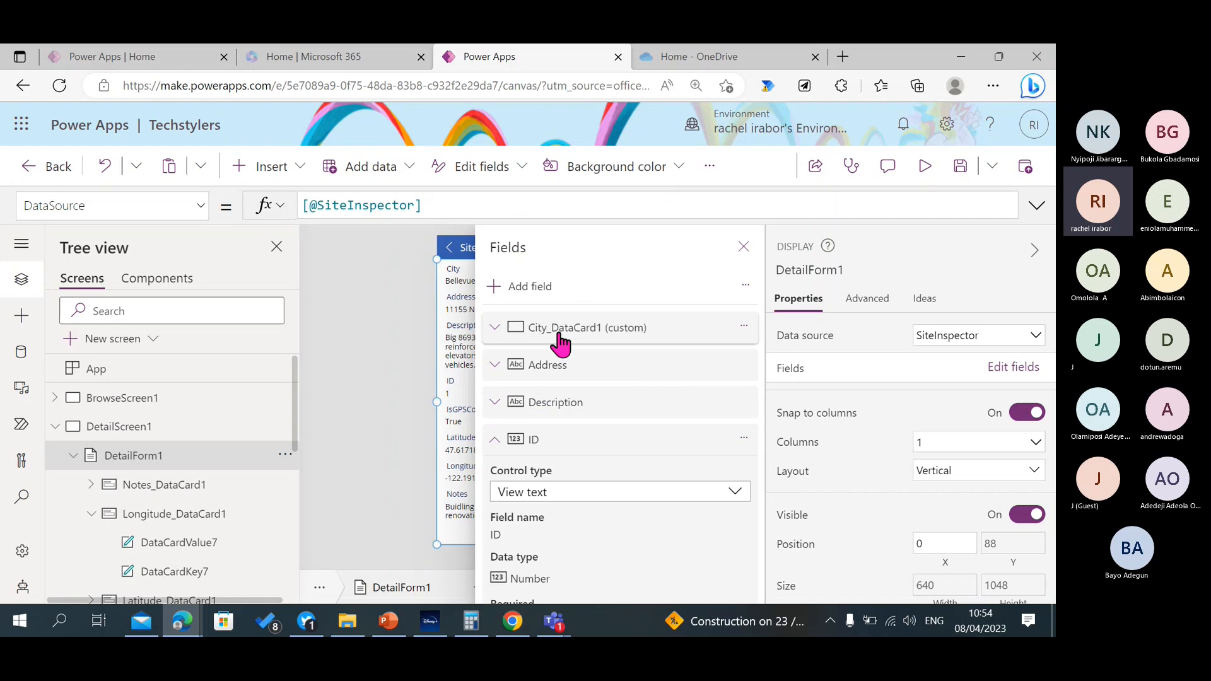
click(744, 326)
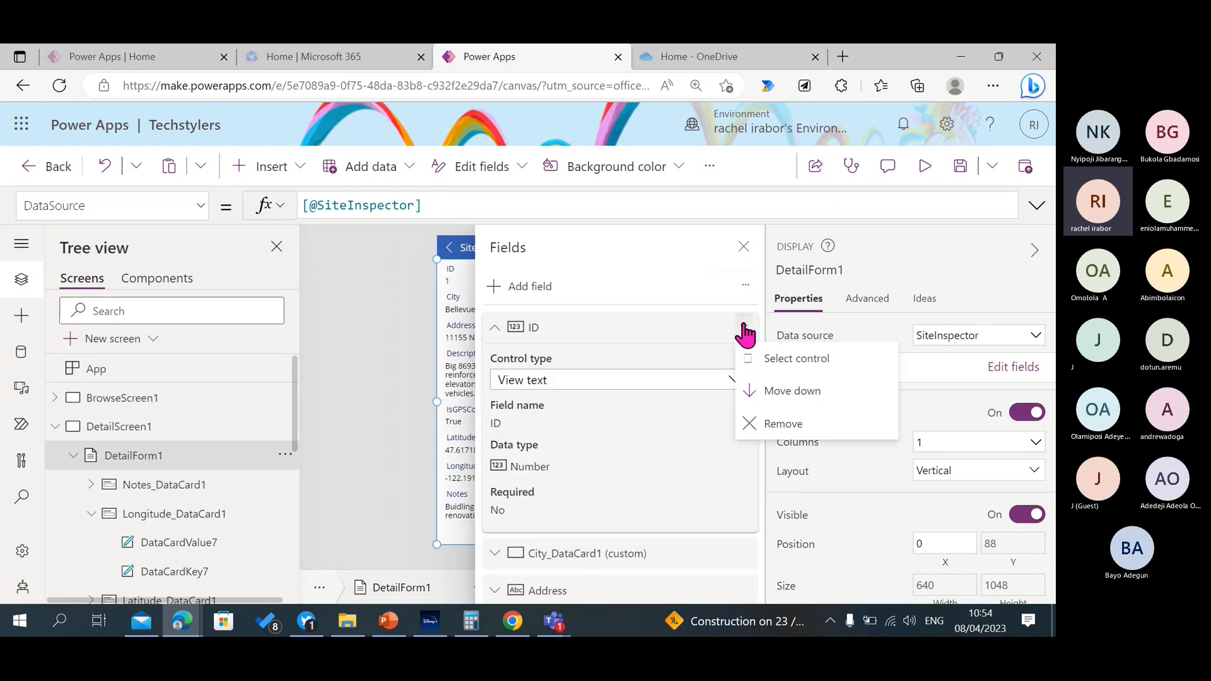
click(792, 394)
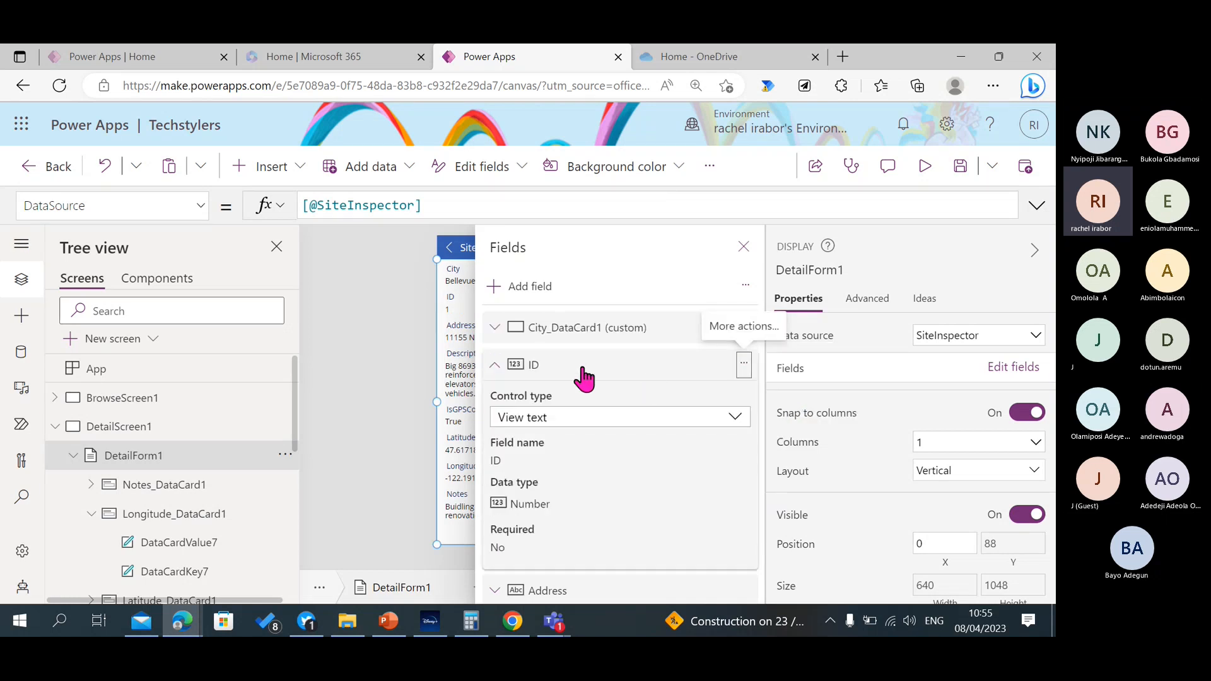
click(496, 366)
click(743, 246)
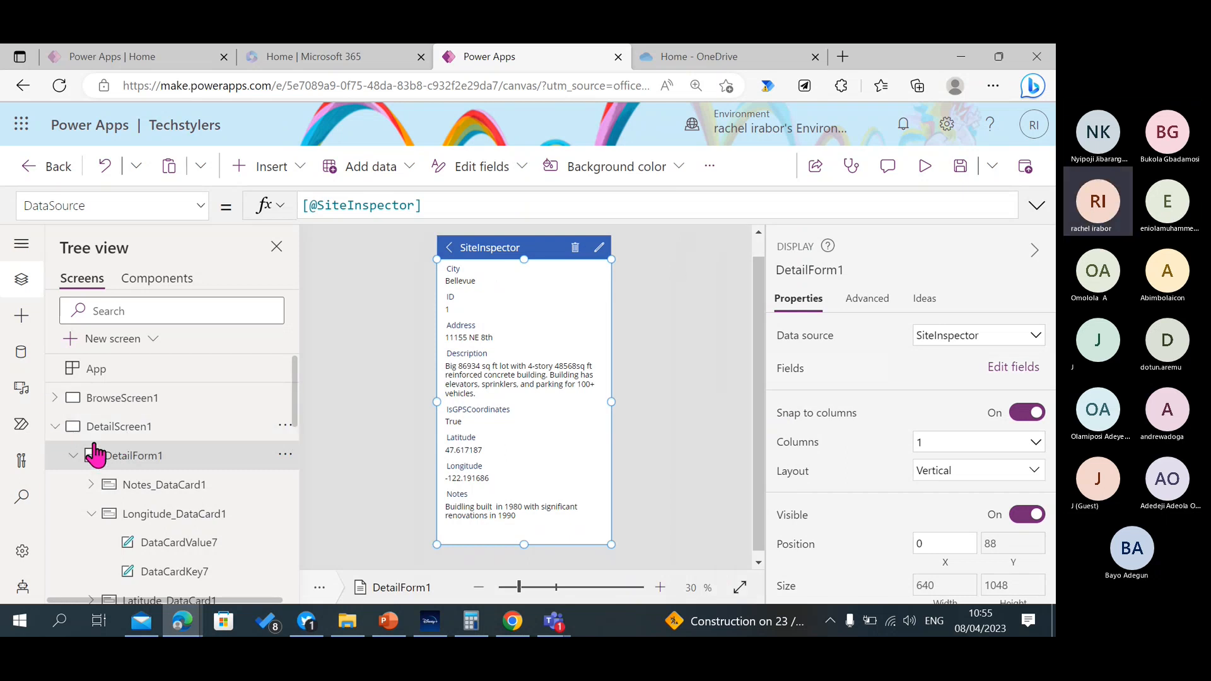
Select DetailScreen1 and examine its header label and the OnSelect formula of its edit icon.
click(55, 426)
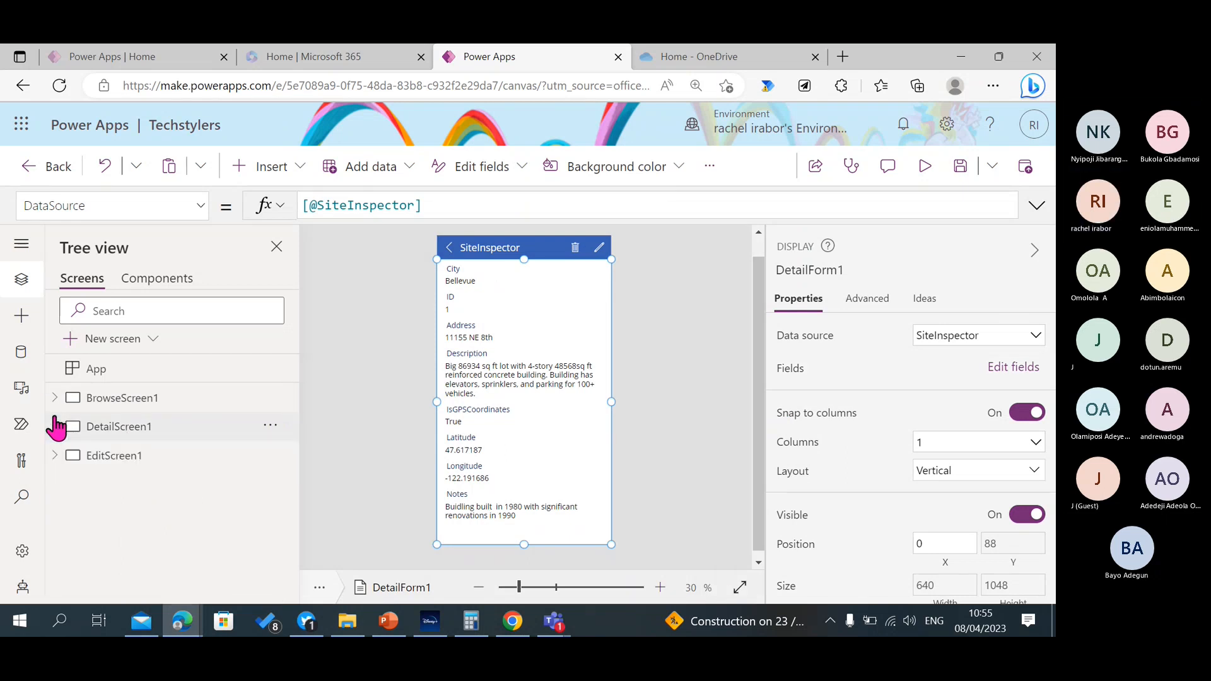
click(96, 454)
click(95, 428)
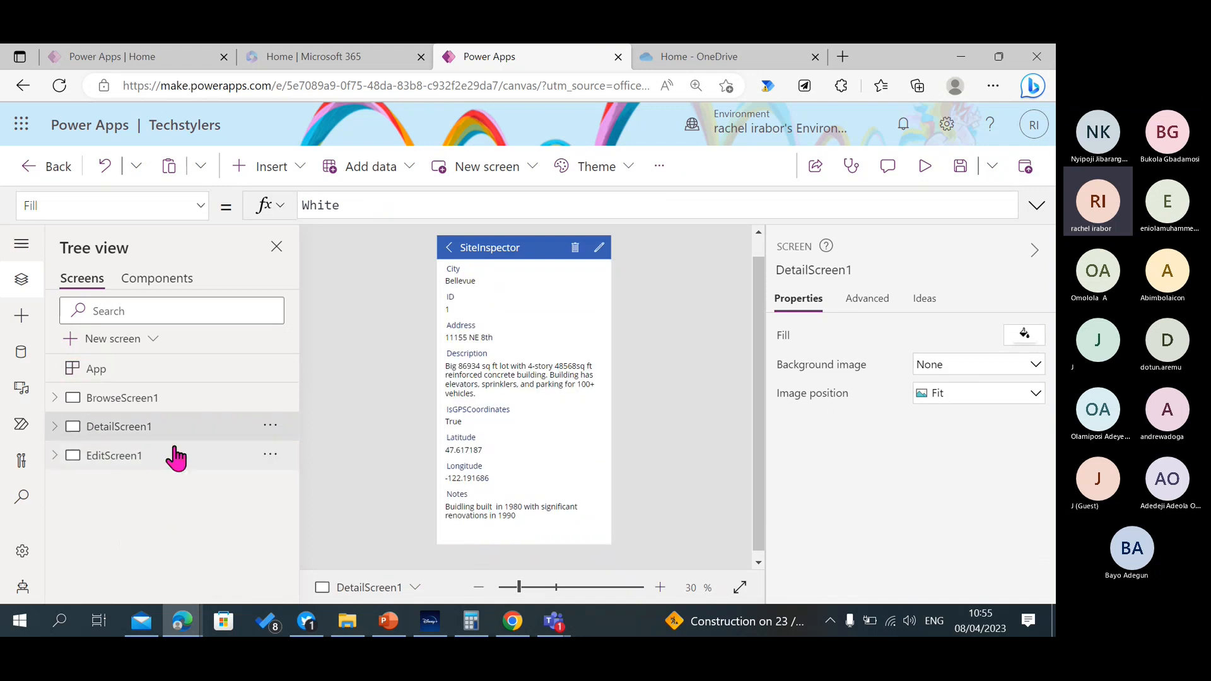
click(496, 246)
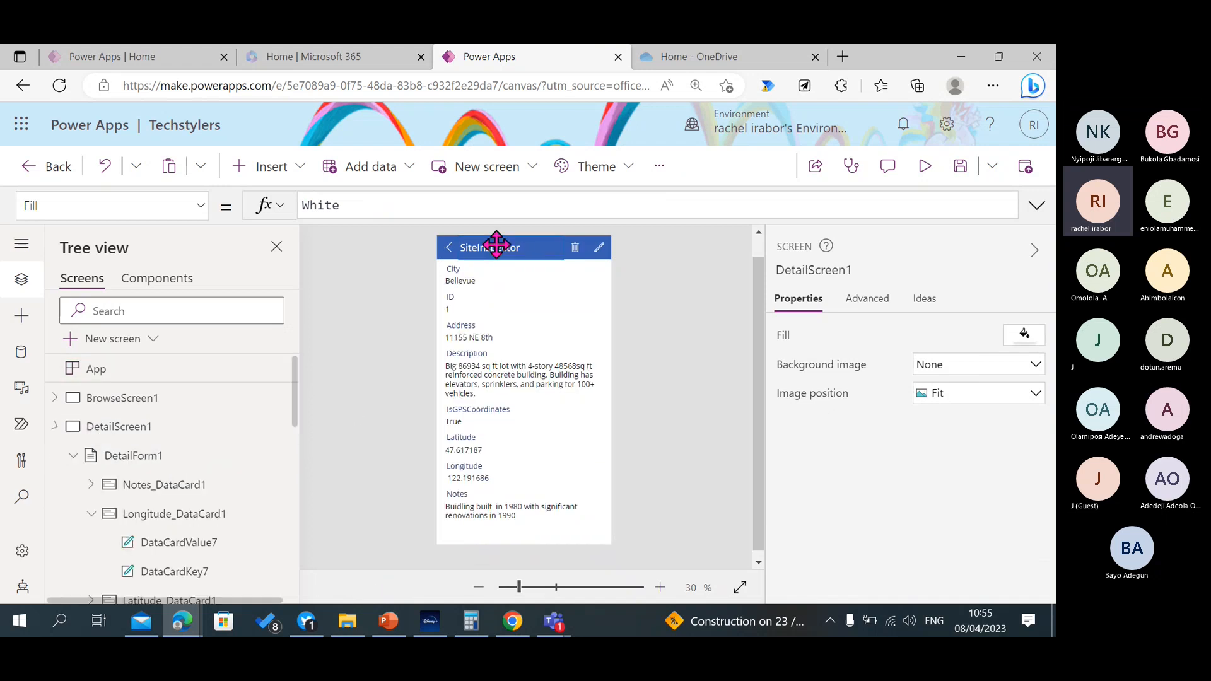
click(599, 248)
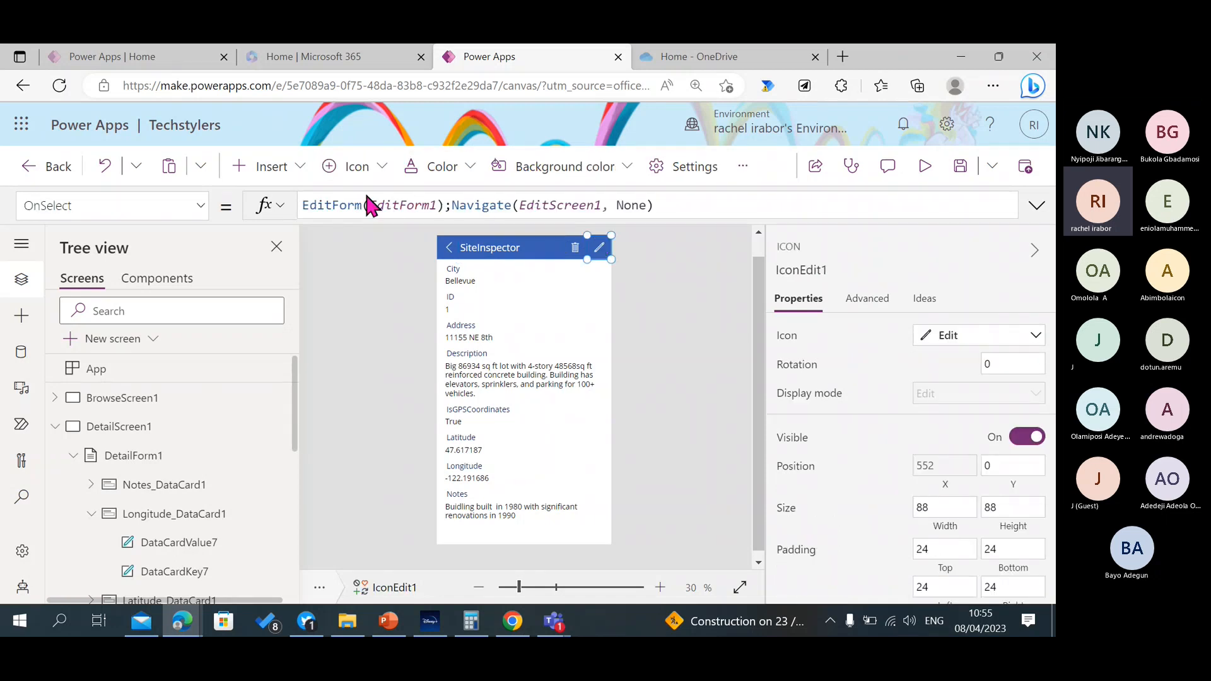
click(452, 208)
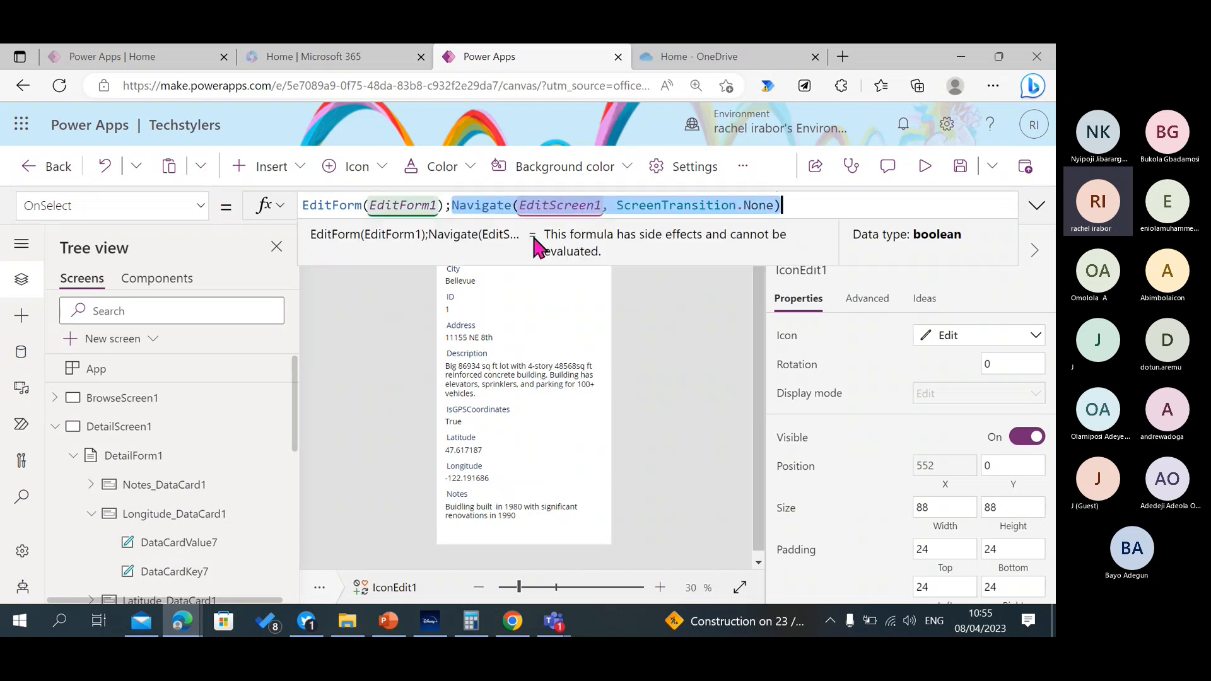
click(724, 302)
Examine the OnSelect formulas of DetailScreen1's delete icon and back arrow, expanding the delete formula to read its arguments.
click(575, 247)
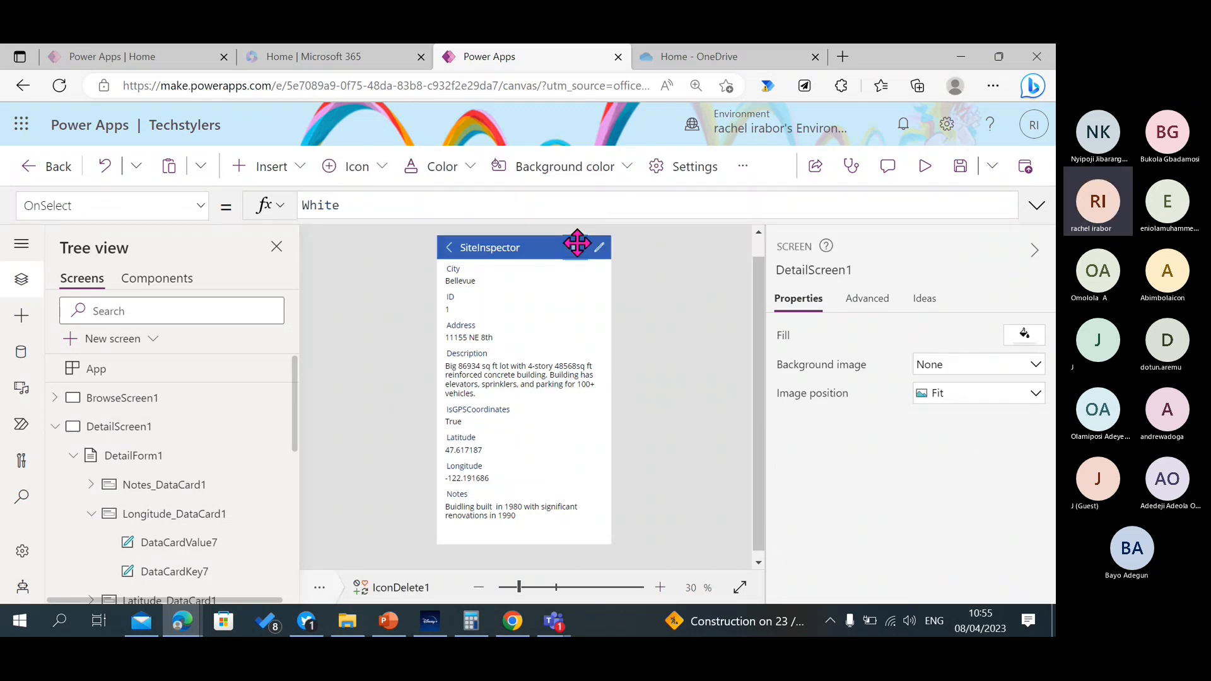
click(1036, 205)
click(572, 229)
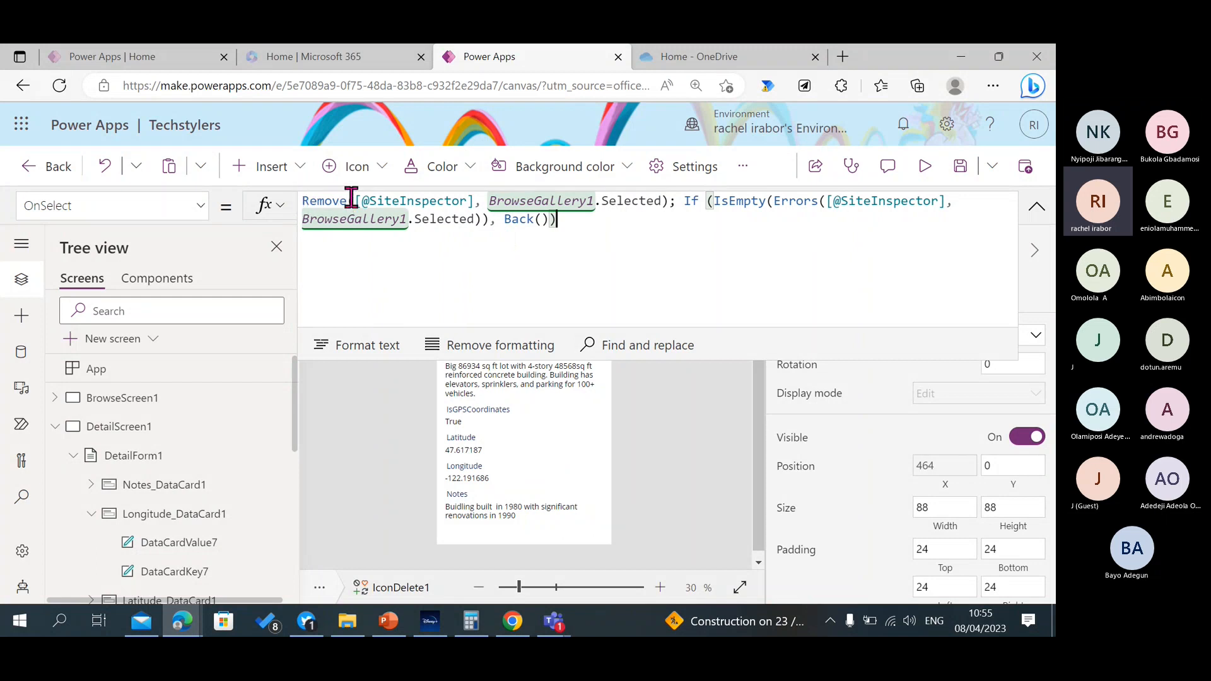
click(412, 197)
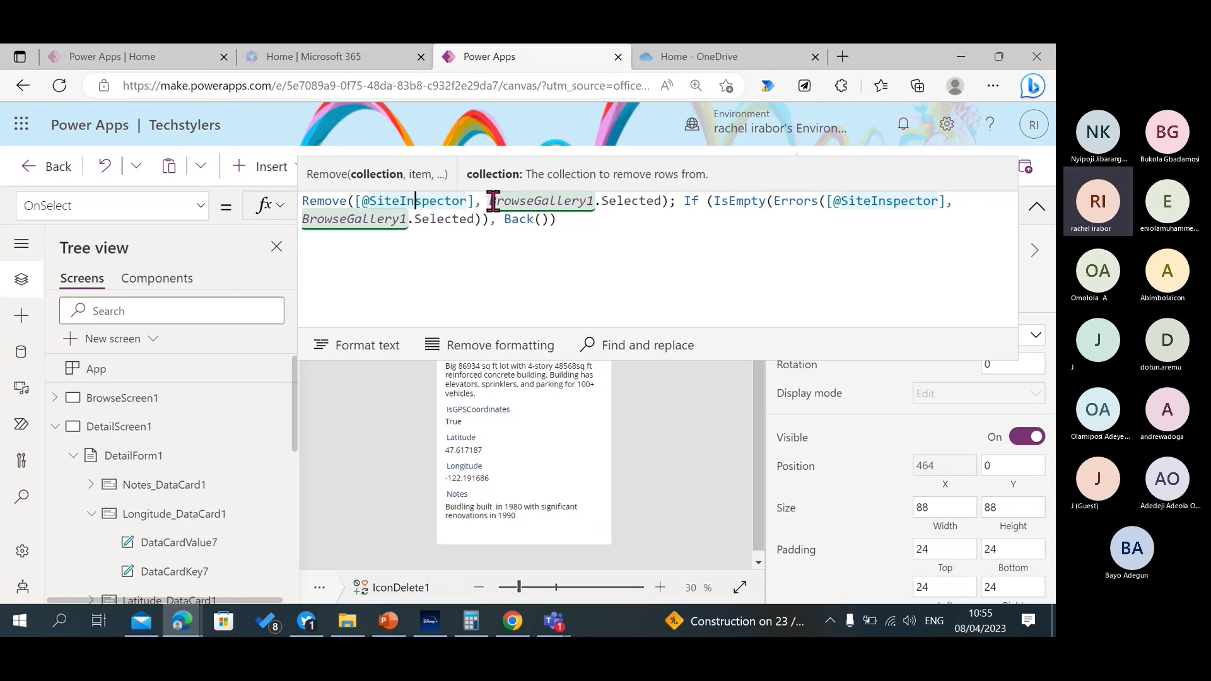
click(533, 201)
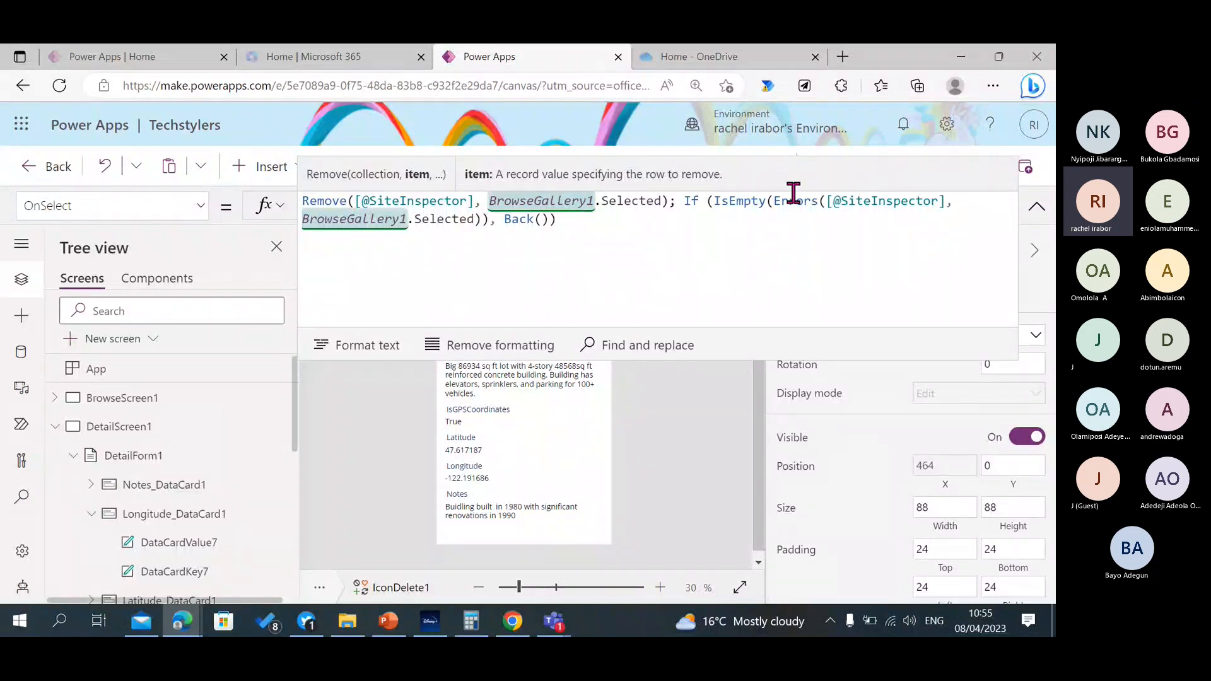
click(1045, 209)
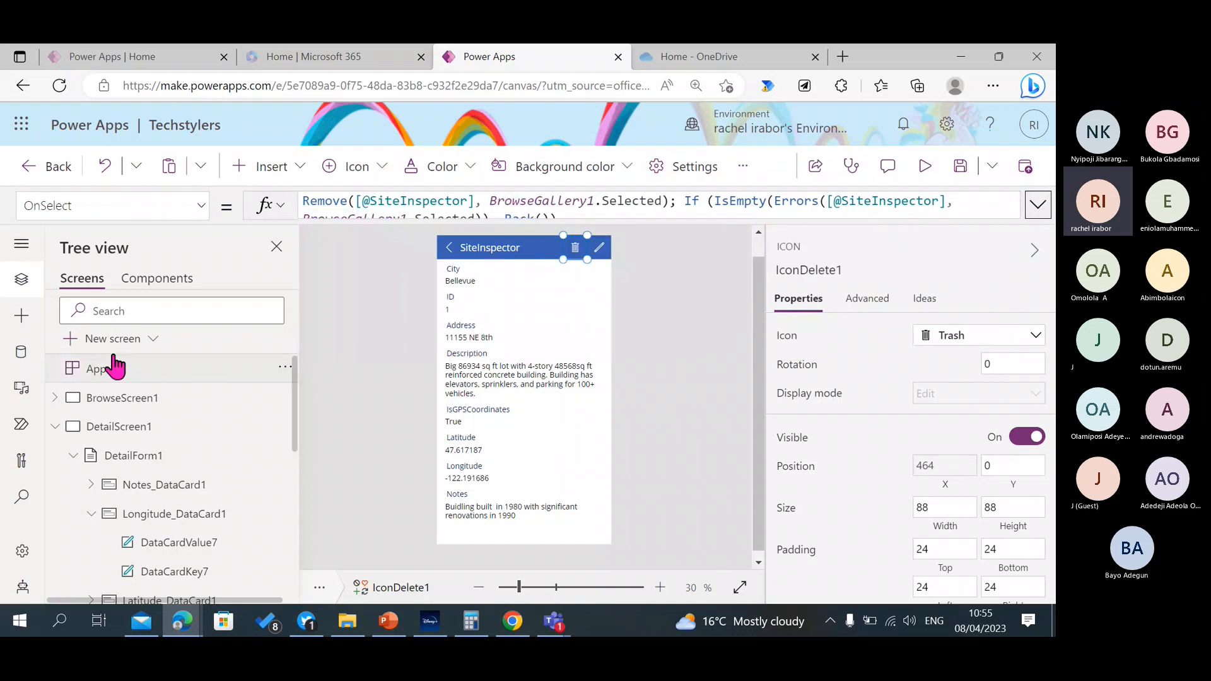
click(450, 250)
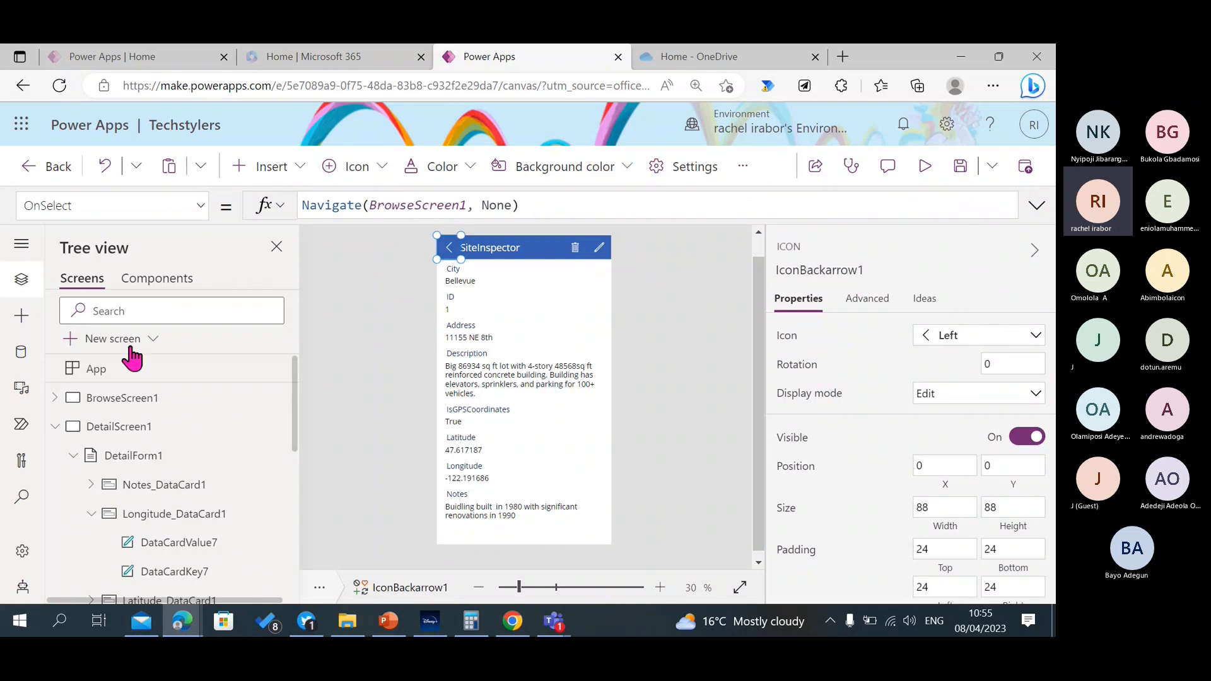
Go to EditScreen1 and select its EditForm1 to examine the form's data source and settings.
click(56, 427)
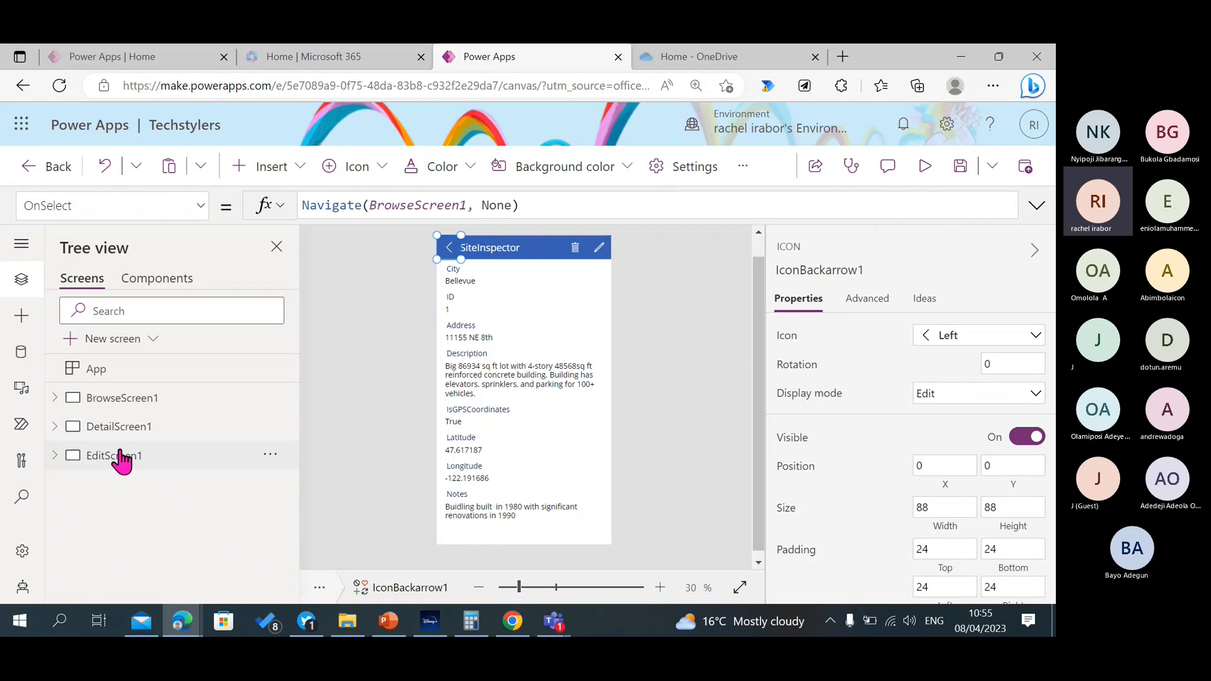
click(116, 455)
click(481, 423)
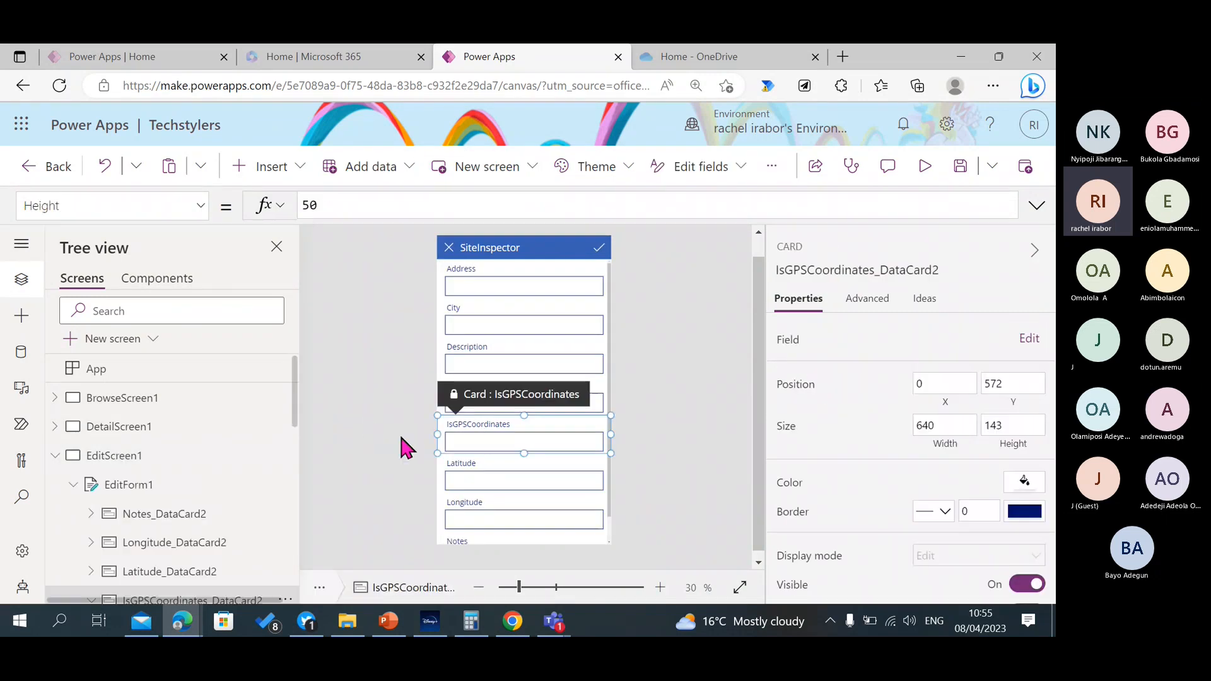
click(193, 484)
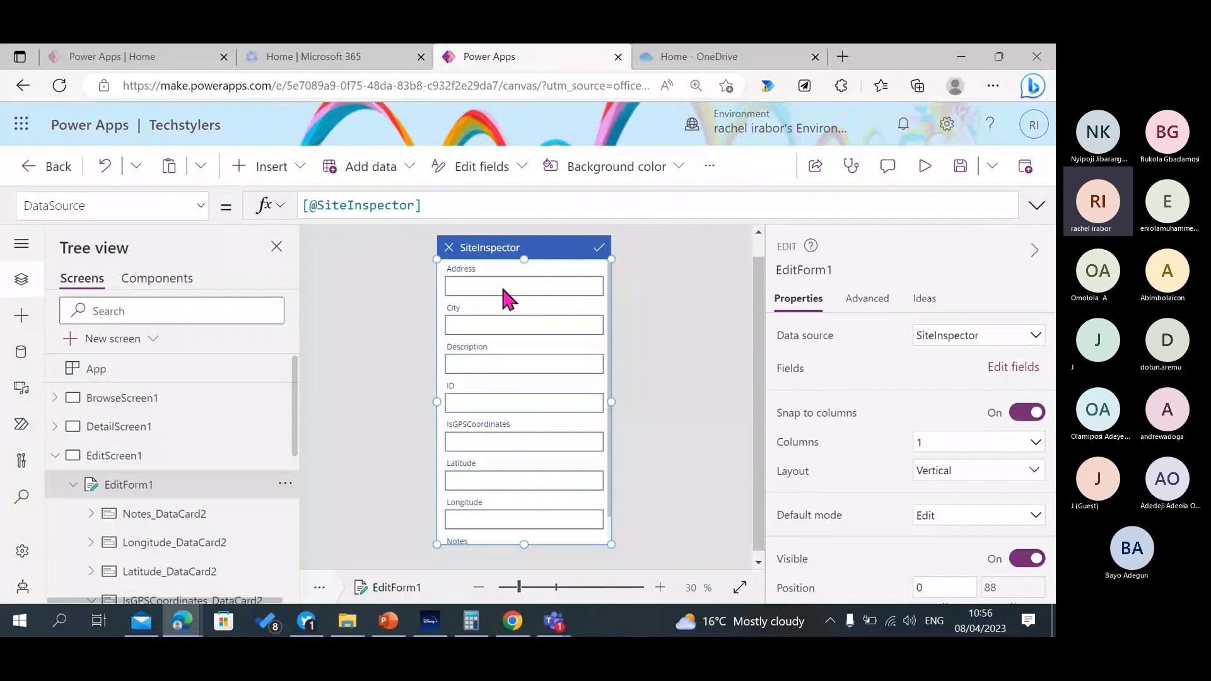
Examine the OnSelect formula of EditScreen1's check icon, and collapse the screen's control tree.
click(599, 250)
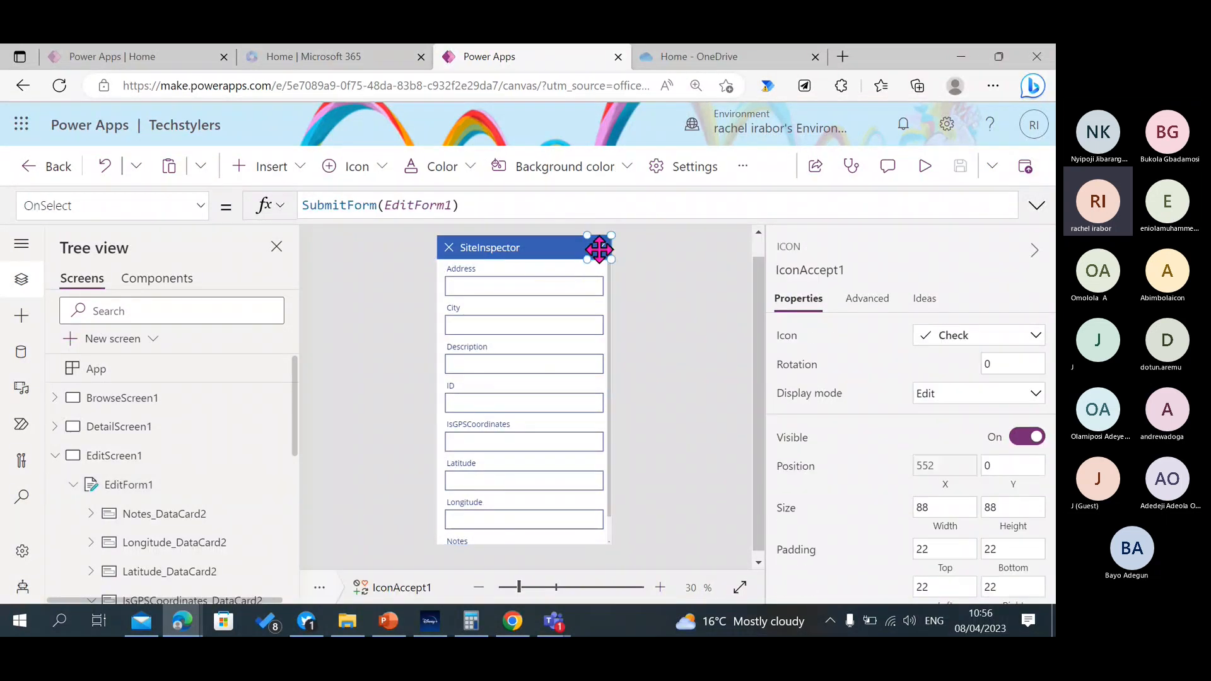
click(473, 207)
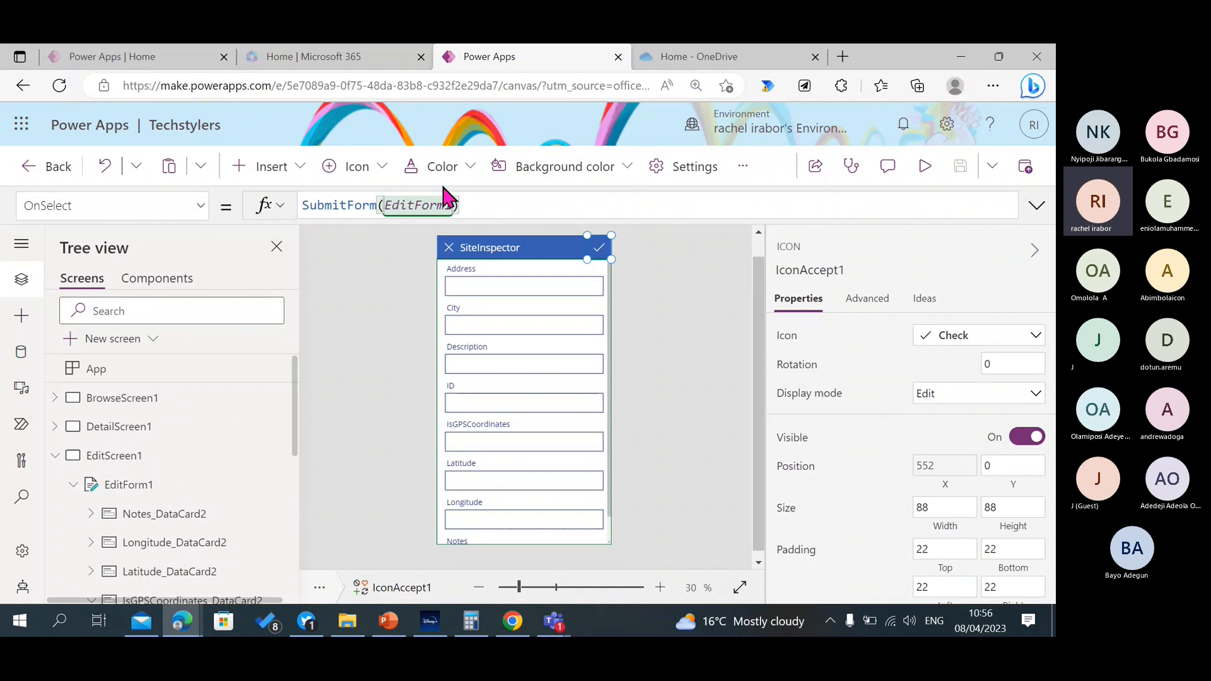
click(423, 207)
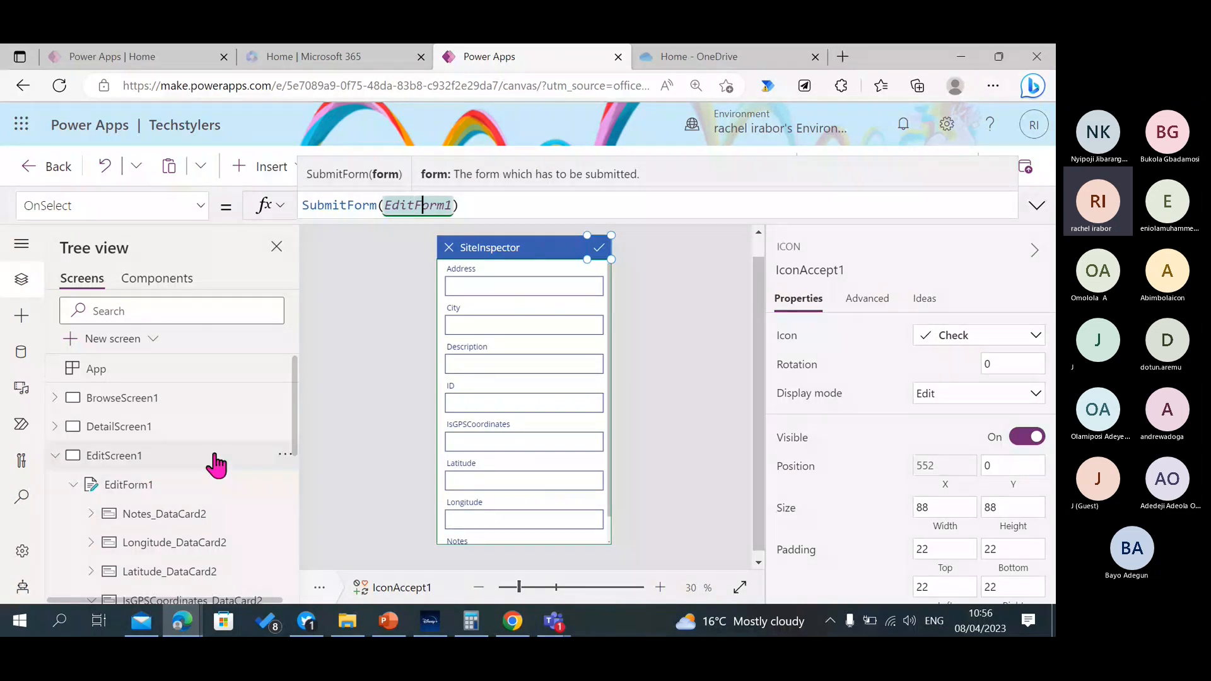
click(62, 454)
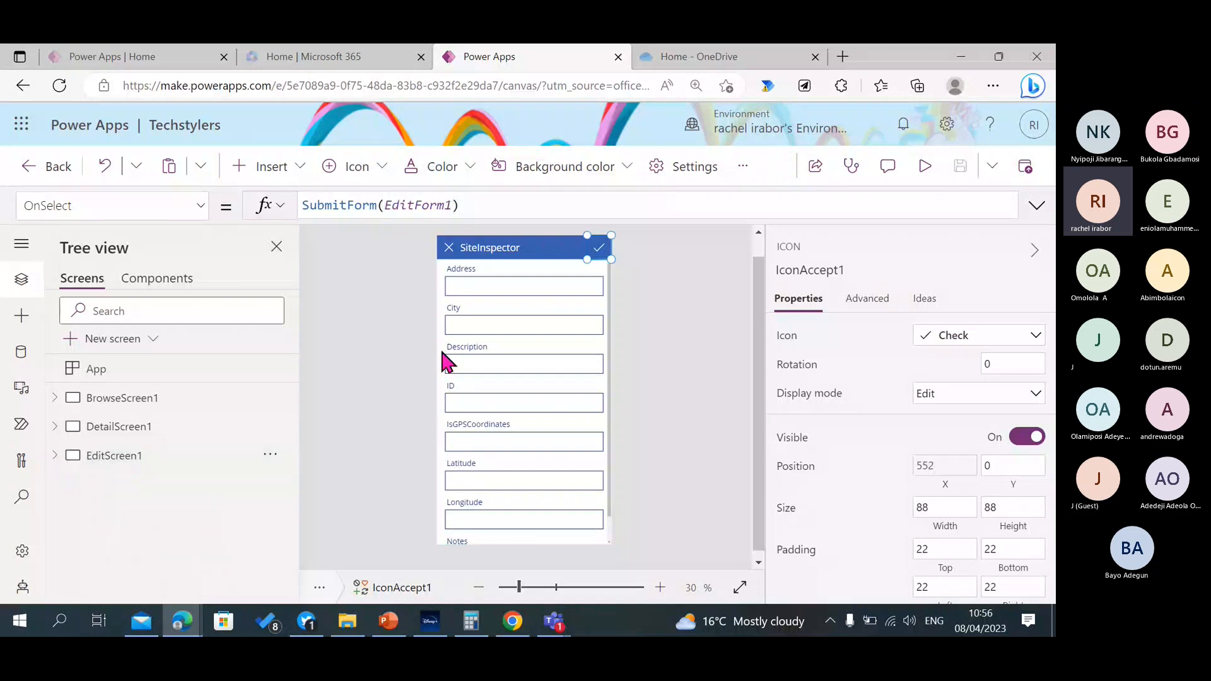
Preview EditScreen1, check how its Address, City and Description inputs respond, and close the preview.
click(924, 169)
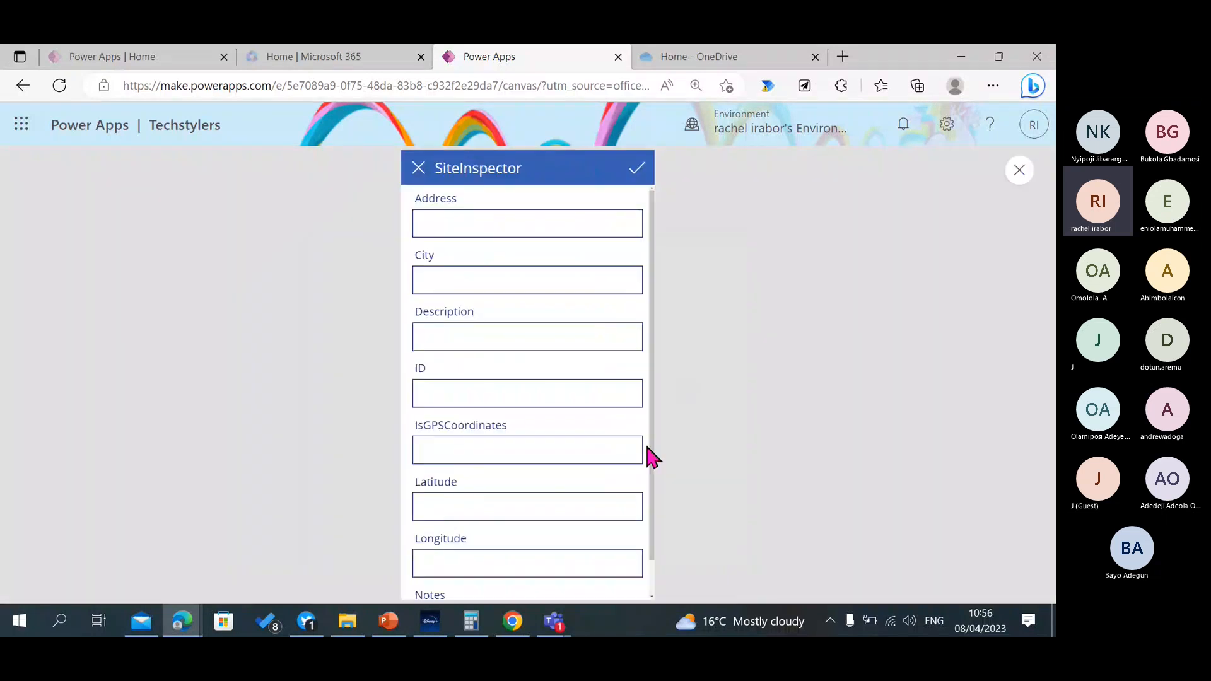
drag(649, 454, 652, 303)
click(486, 227)
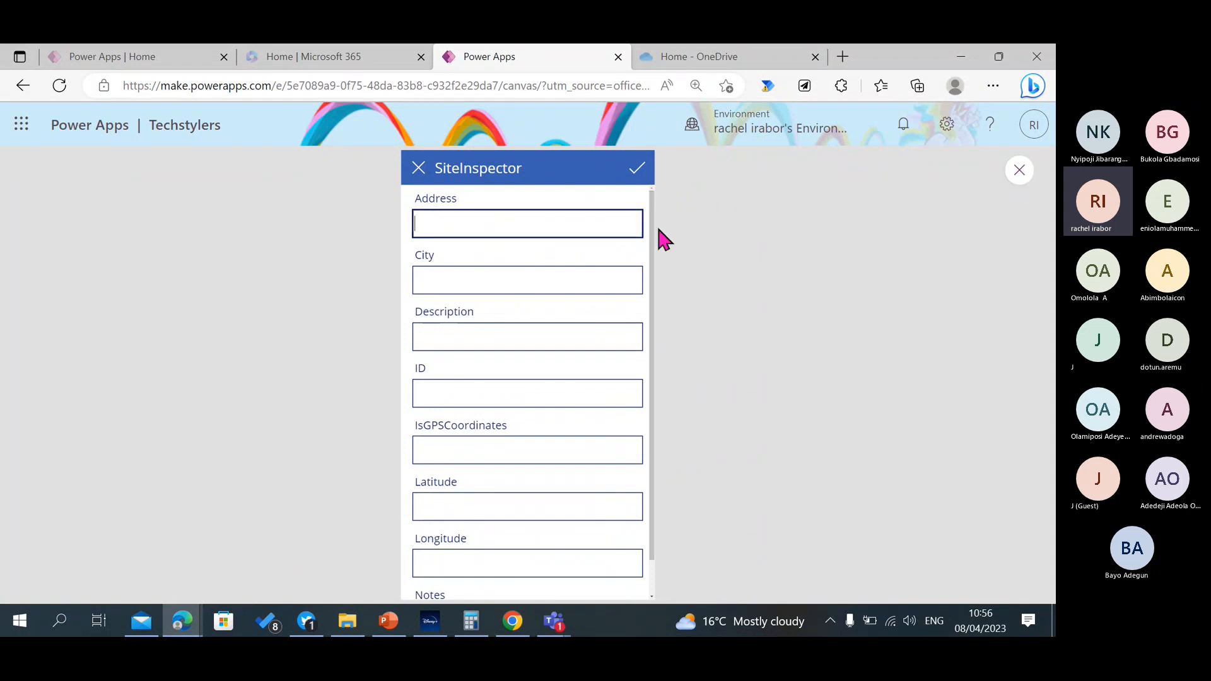
click(449, 282)
click(455, 340)
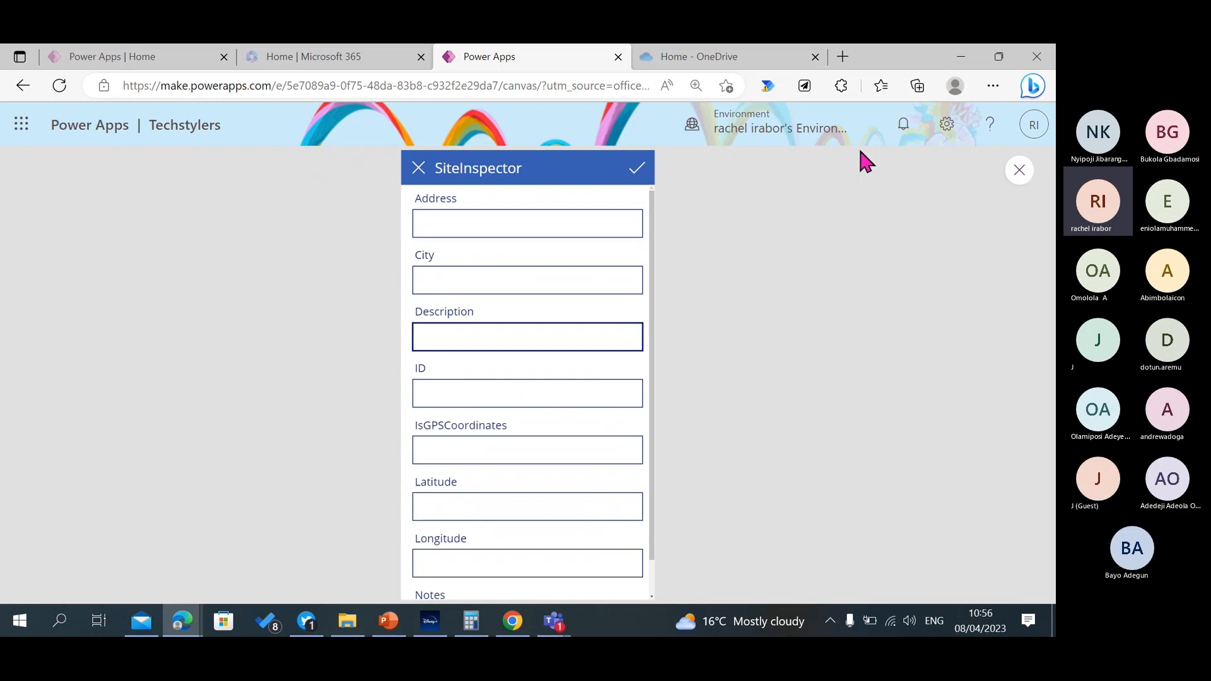
click(1020, 171)
Set the HoverFill property of the Address text input in EditForm1 to Self.Fill.
click(538, 283)
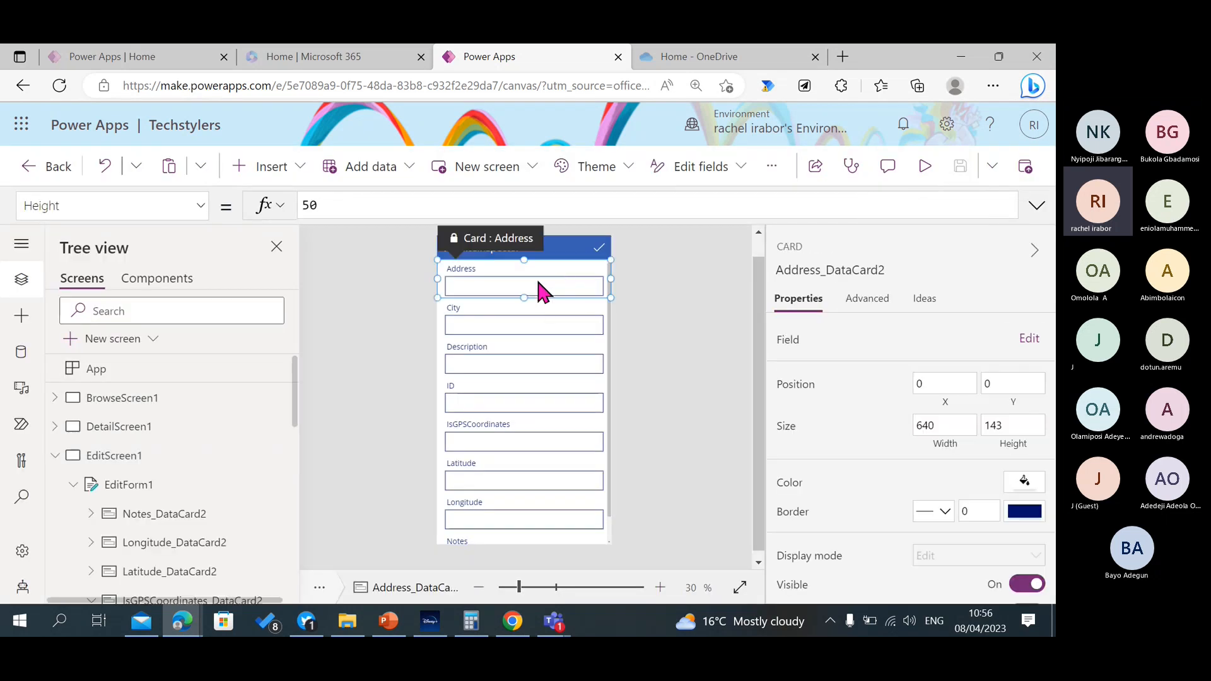
click(538, 282)
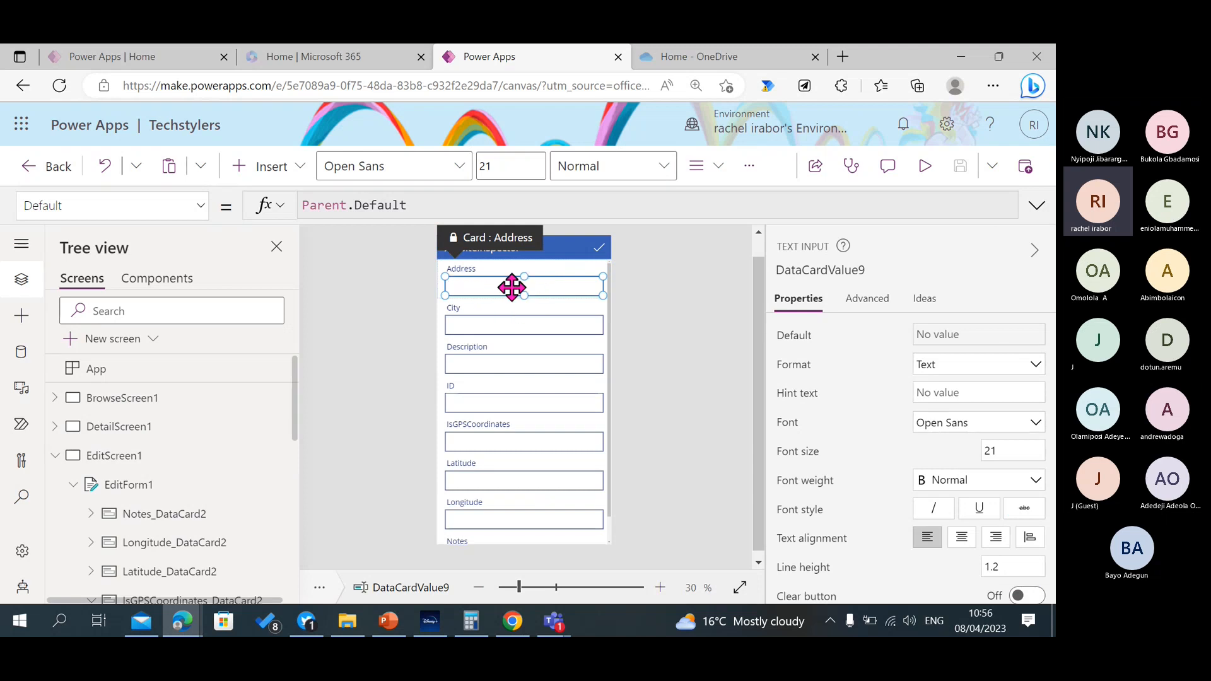
click(200, 206)
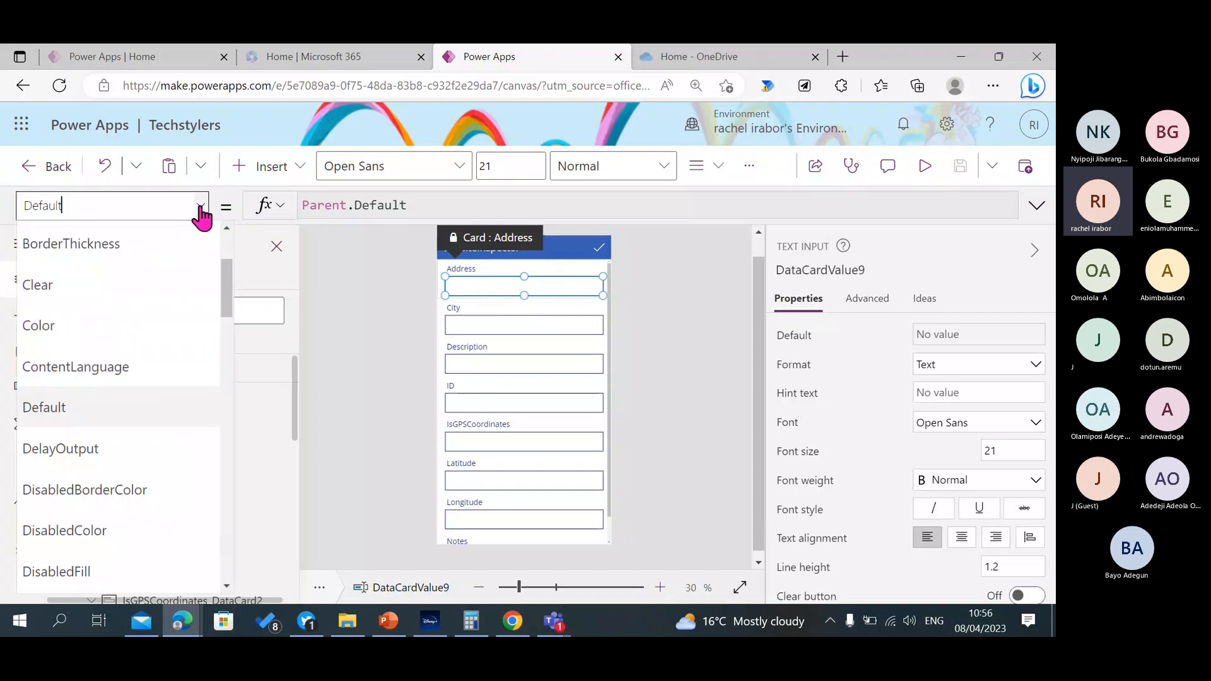
drag(228, 299, 218, 391)
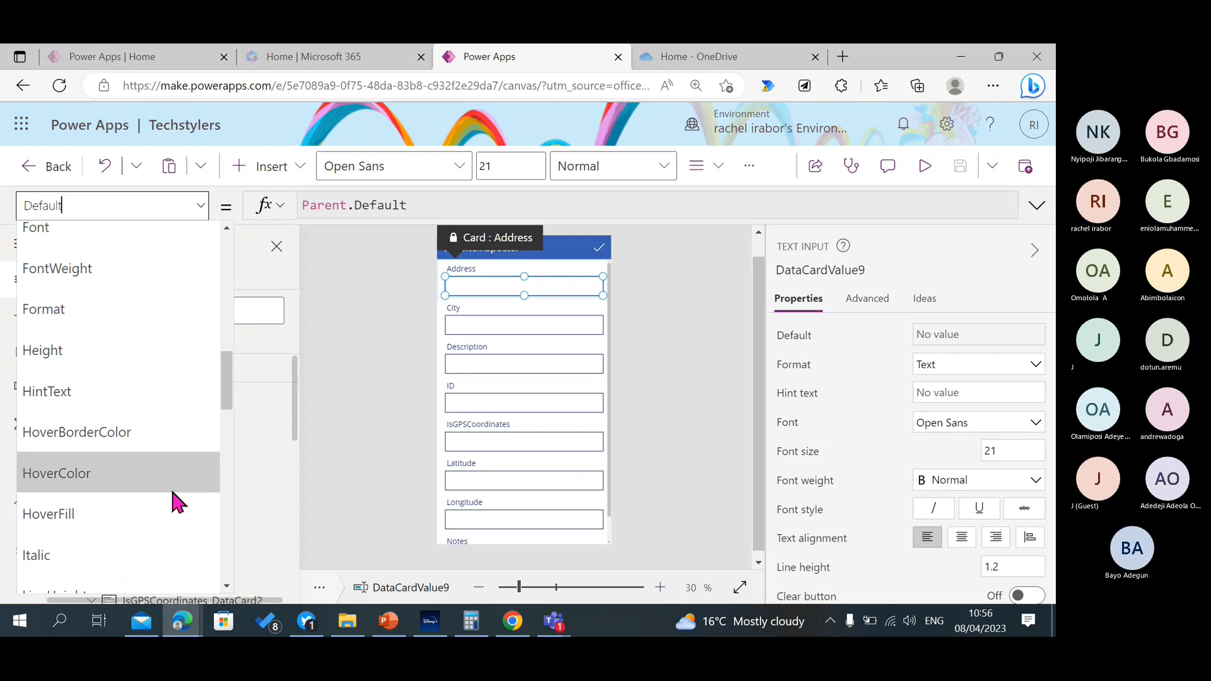
click(170, 514)
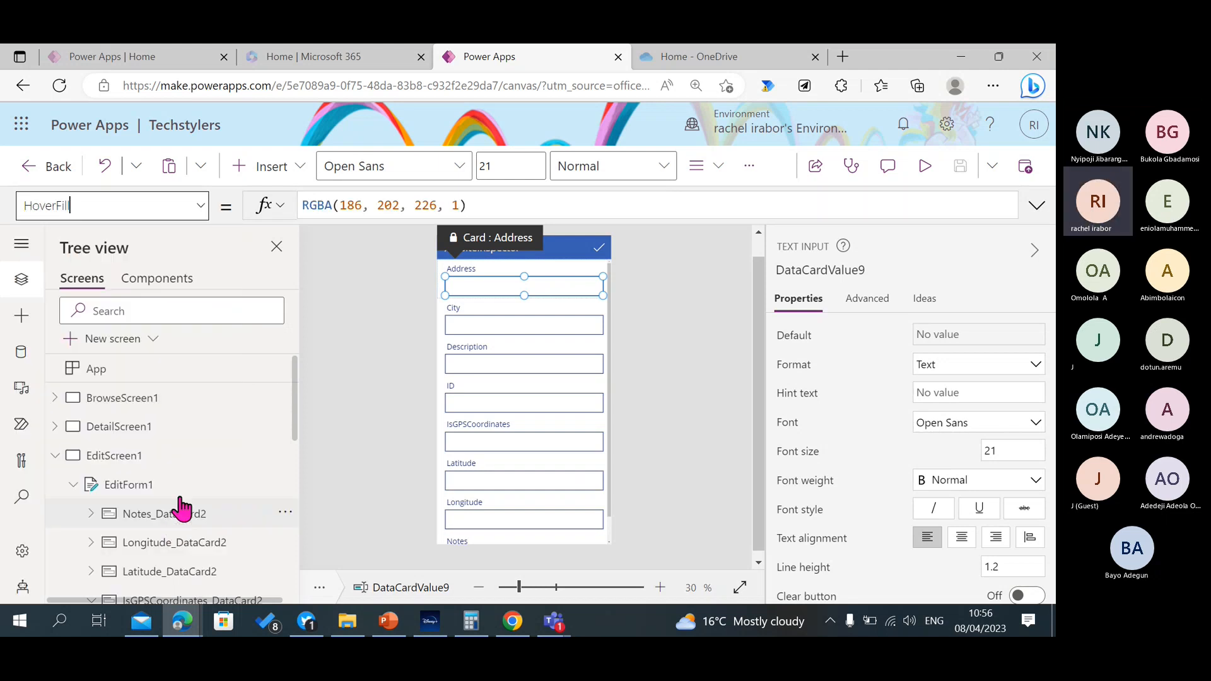
click(467, 205)
key(ctrl+a)
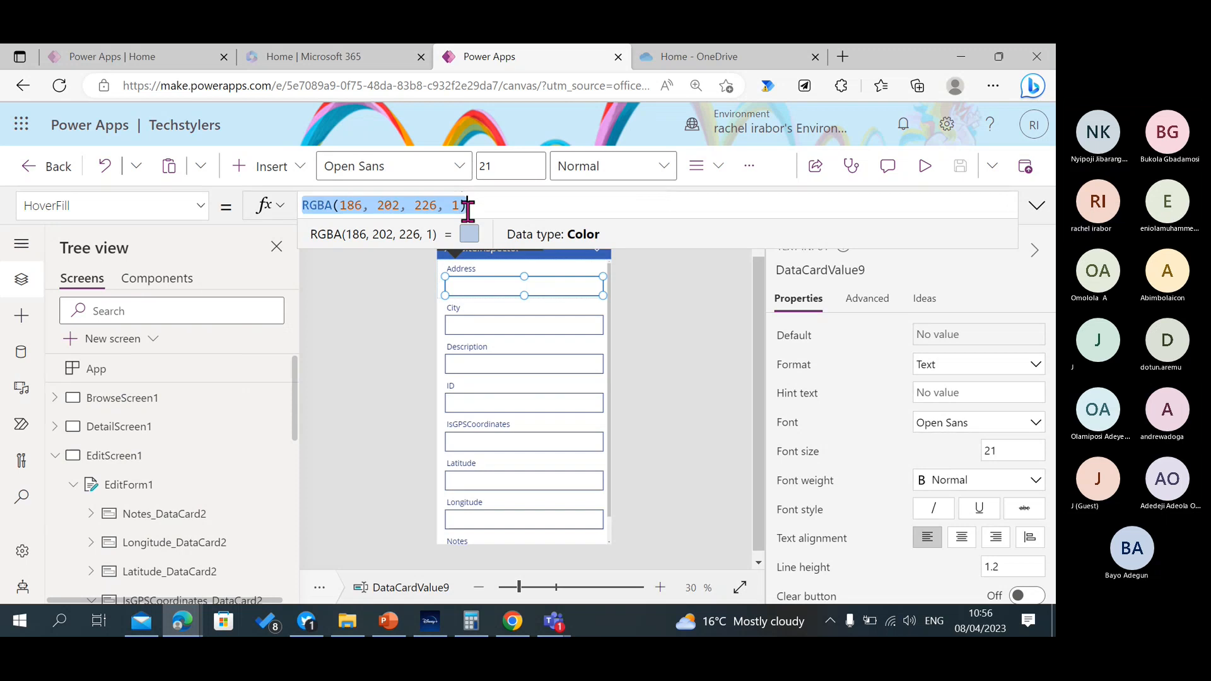
key(BackSpace)
text(S)
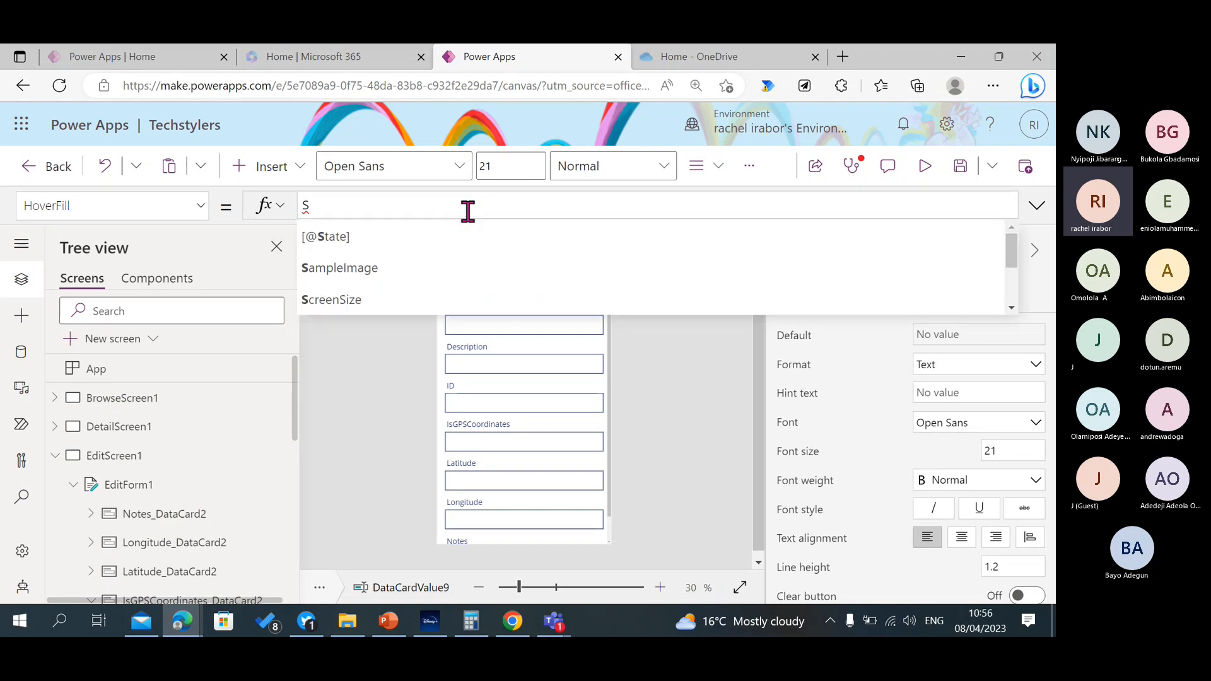
text(elf.F)
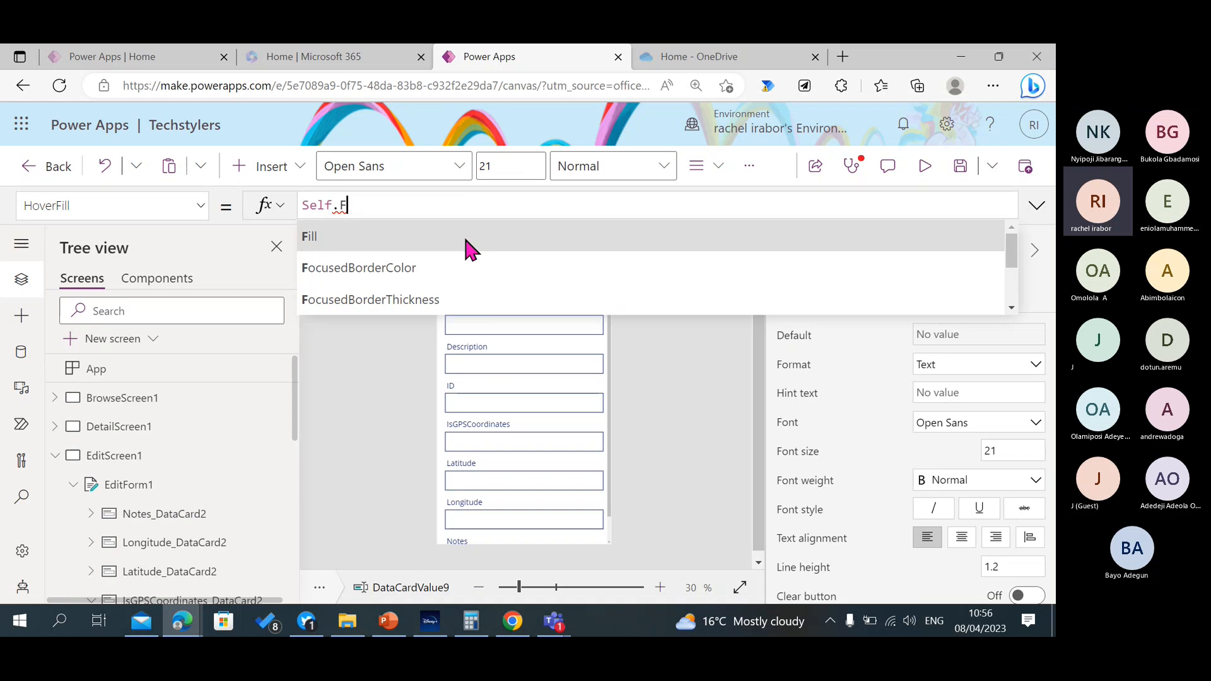
click(466, 240)
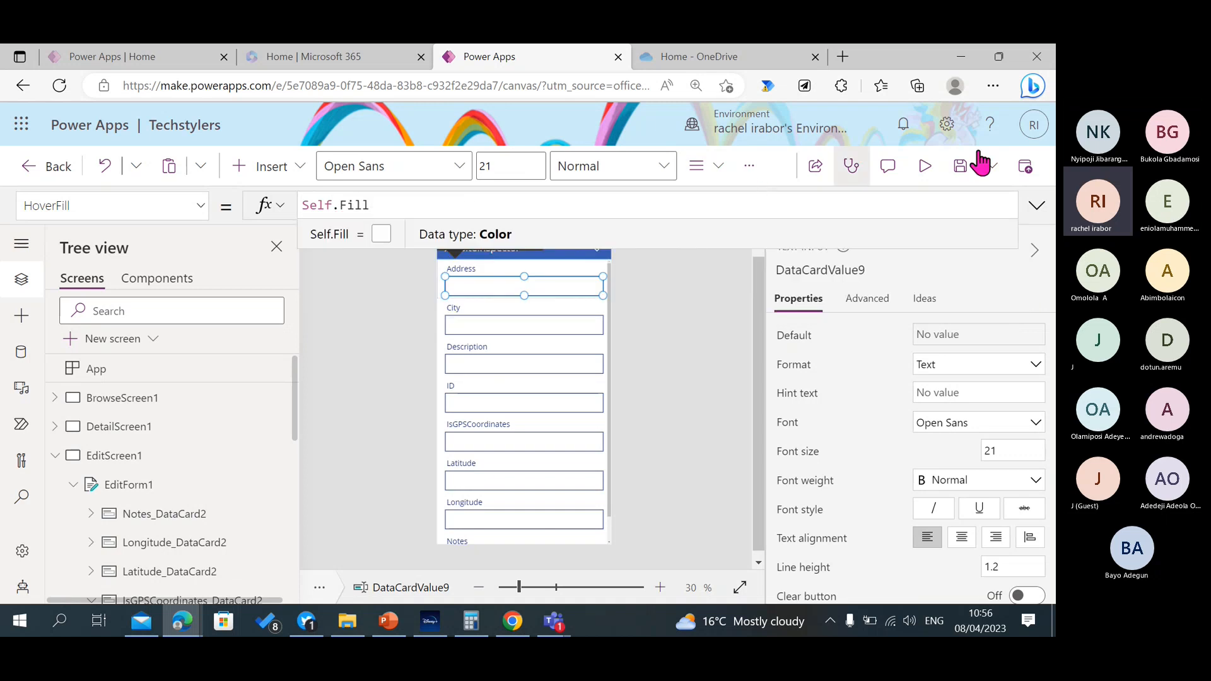
Preview EditScreen1 and compare the Address and City inputs using repeated letter j, leaving only Address filled, and close the preview.
click(938, 175)
click(488, 220)
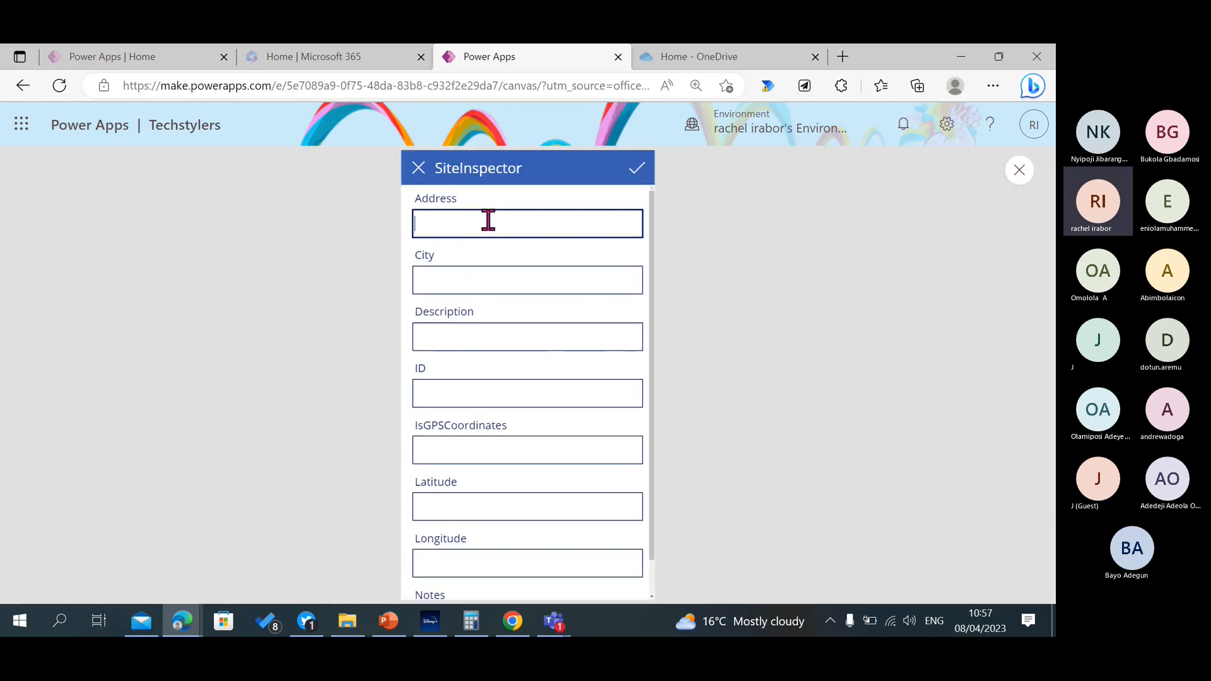
text(jjj)
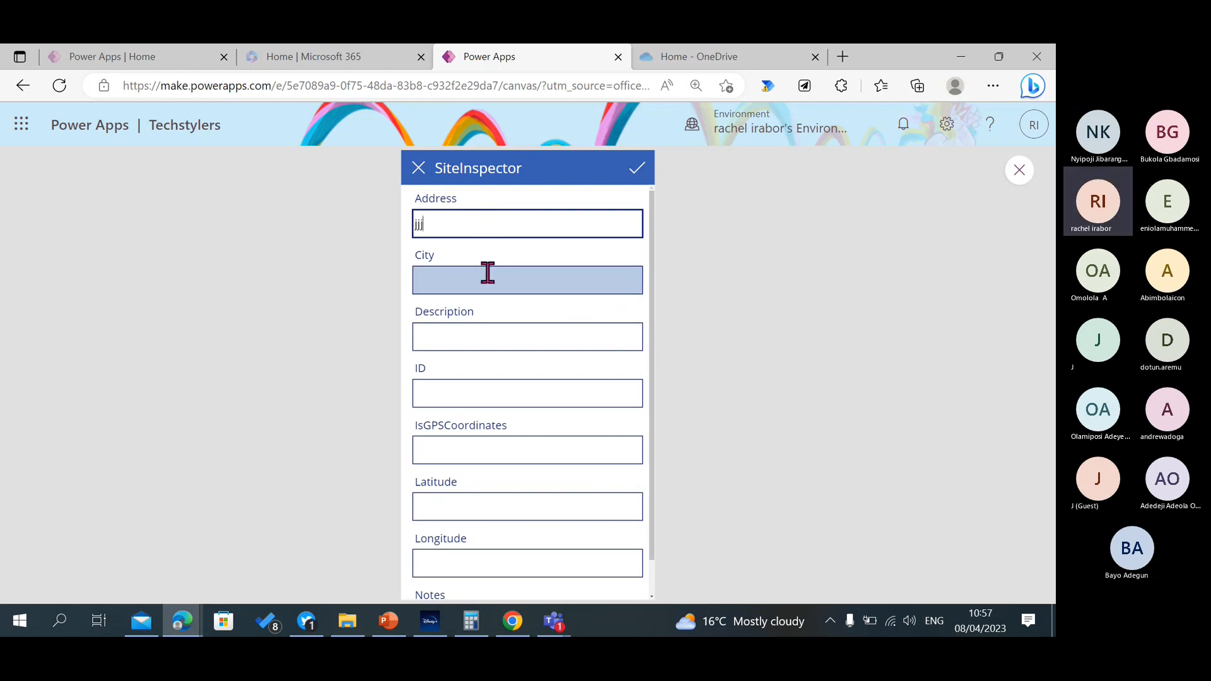
click(468, 276)
text(jjjjj)
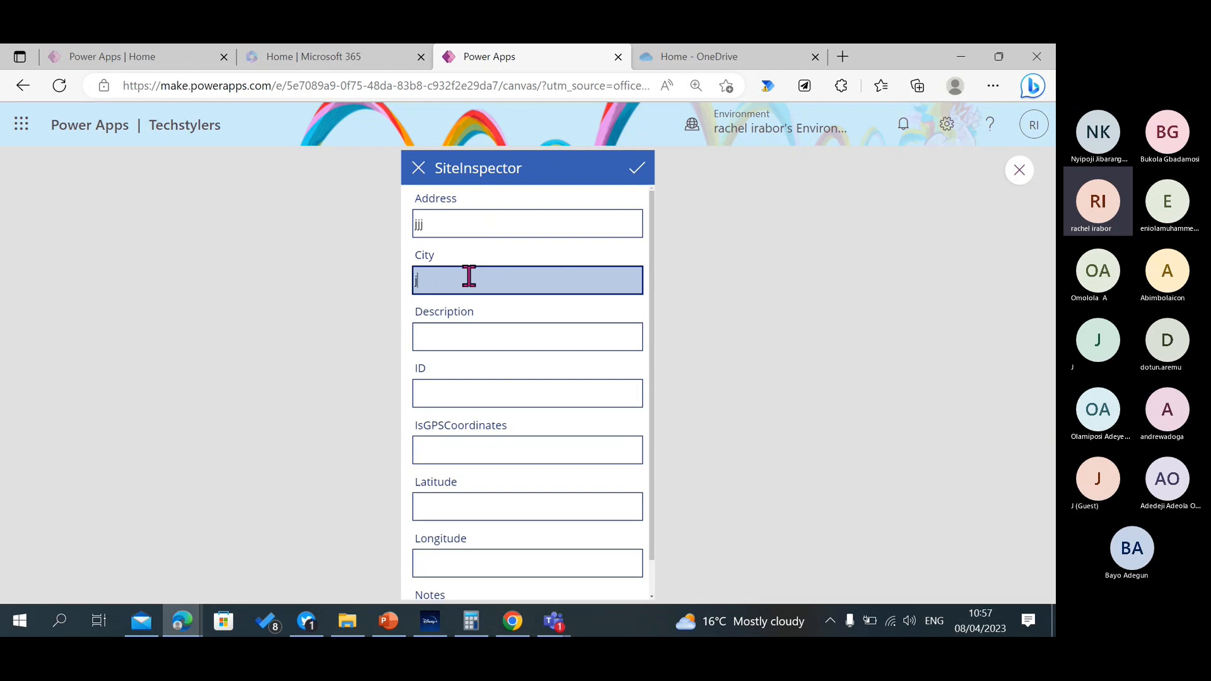
key(BackSpace)
click(442, 232)
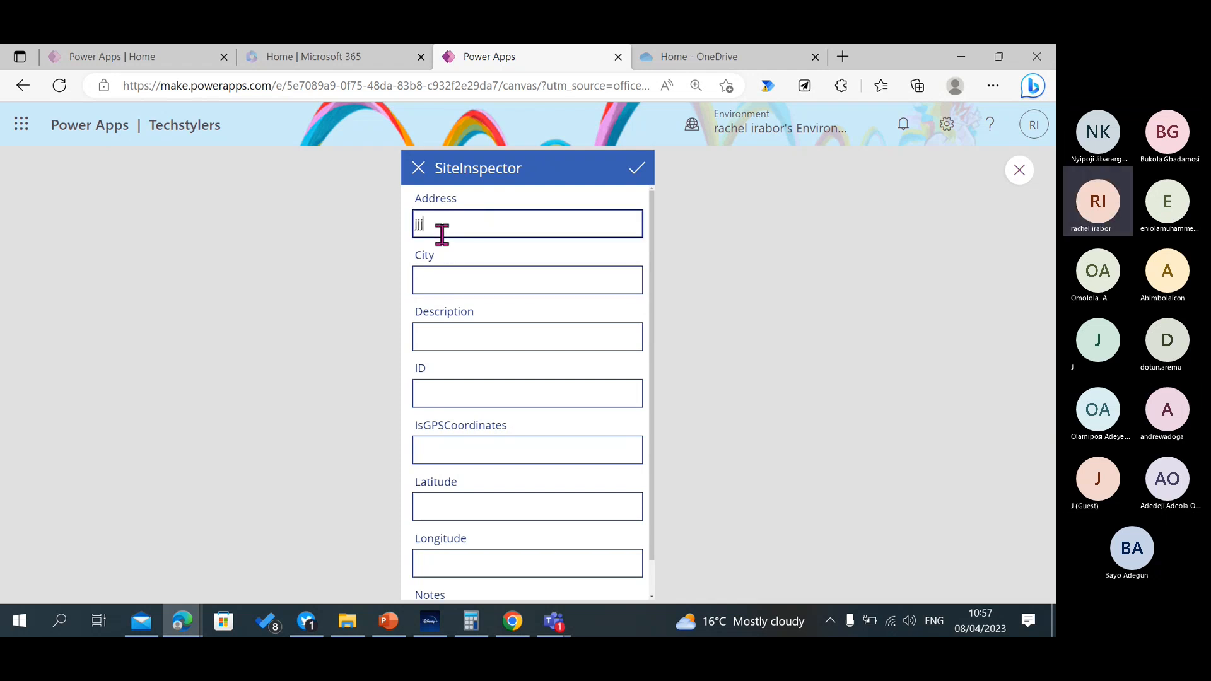
text(jjjjjj)
click(1022, 179)
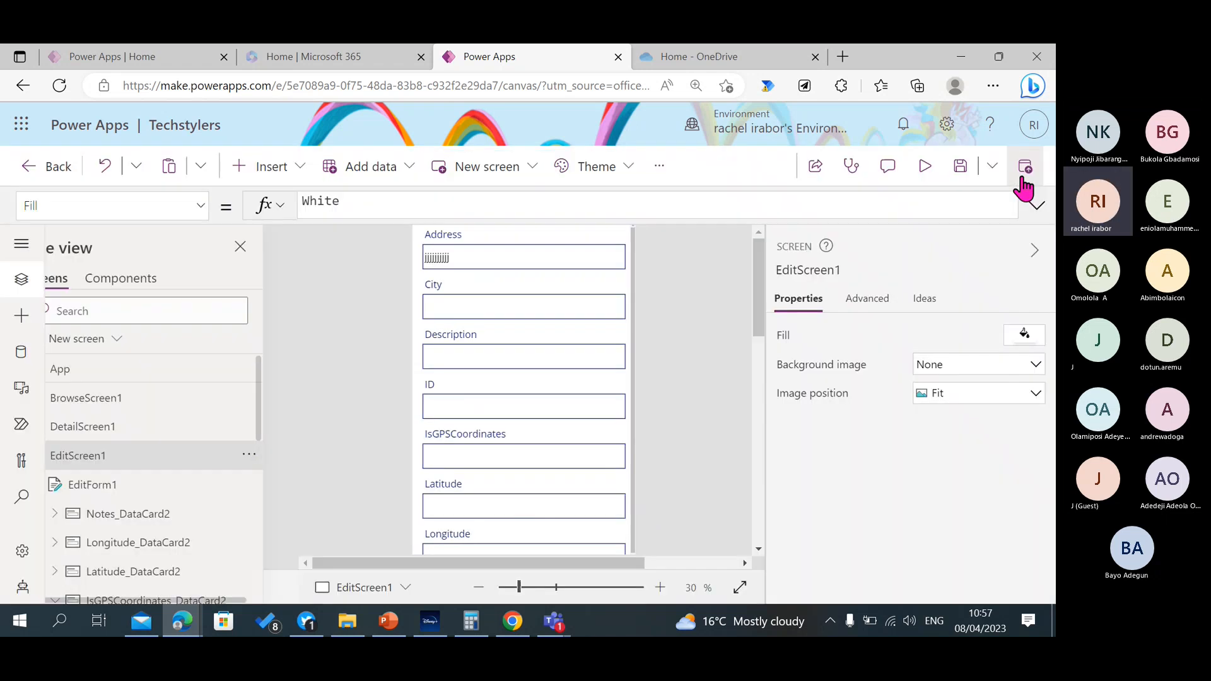
Save the app and collapse EditScreen1's control tree.
click(962, 167)
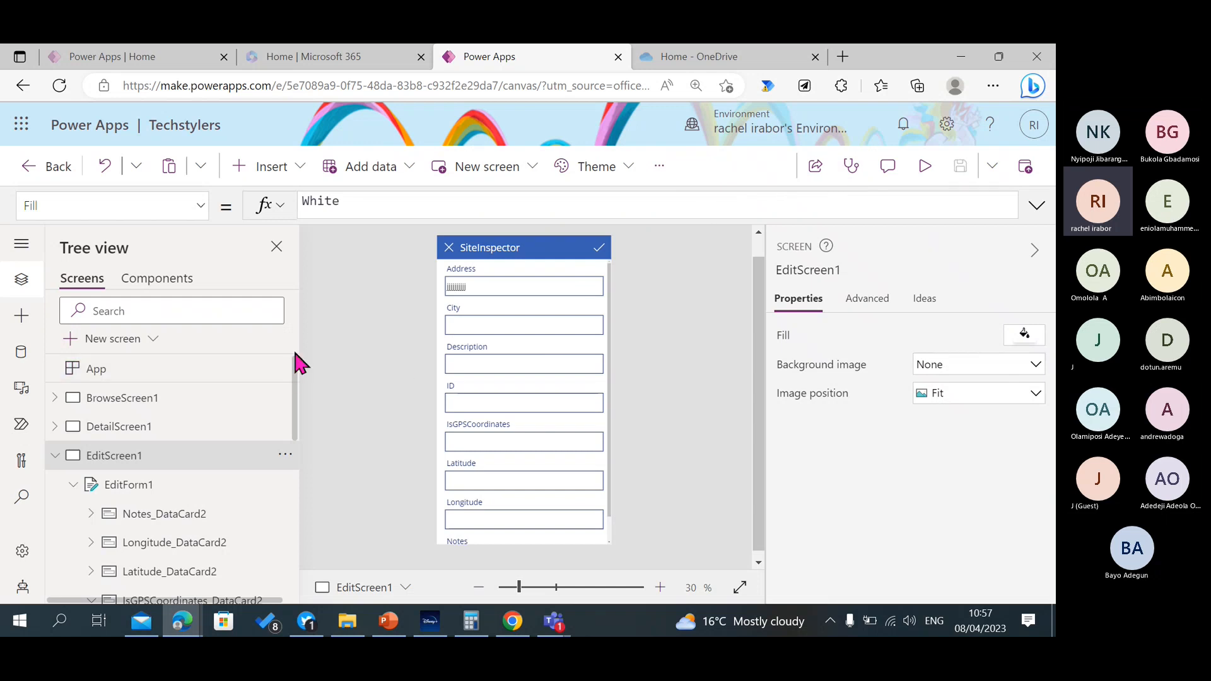
click(56, 456)
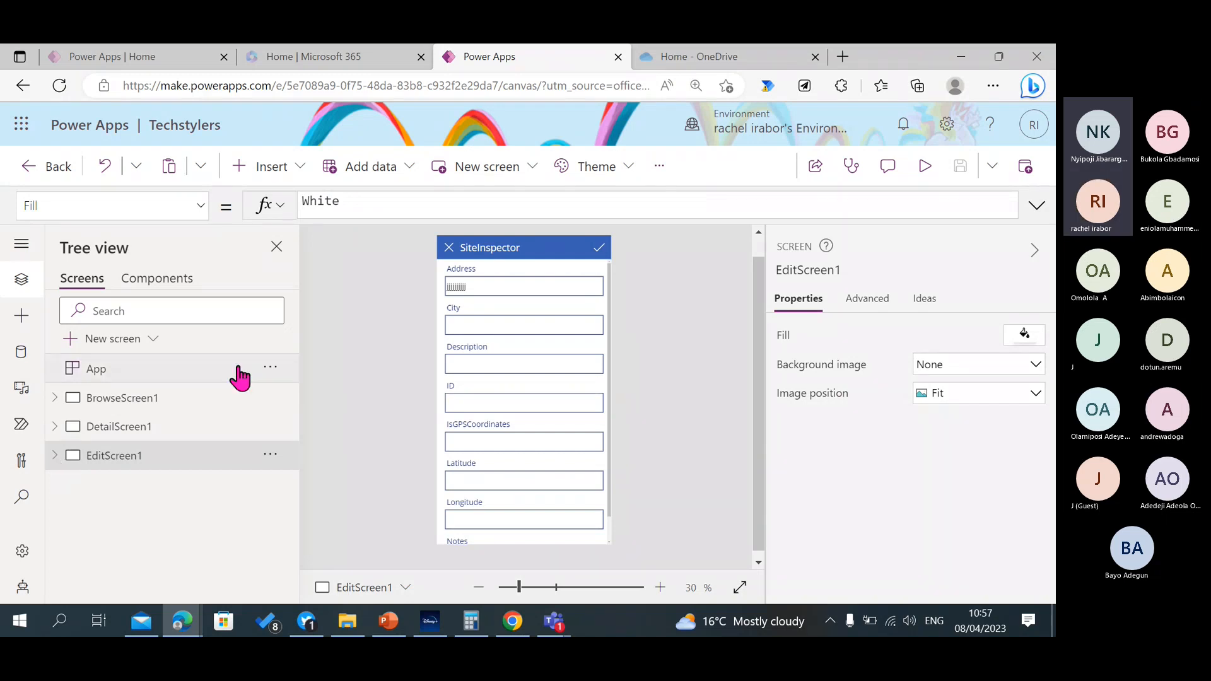
Select the Address card in EditScreen1's form.
click(498, 287)
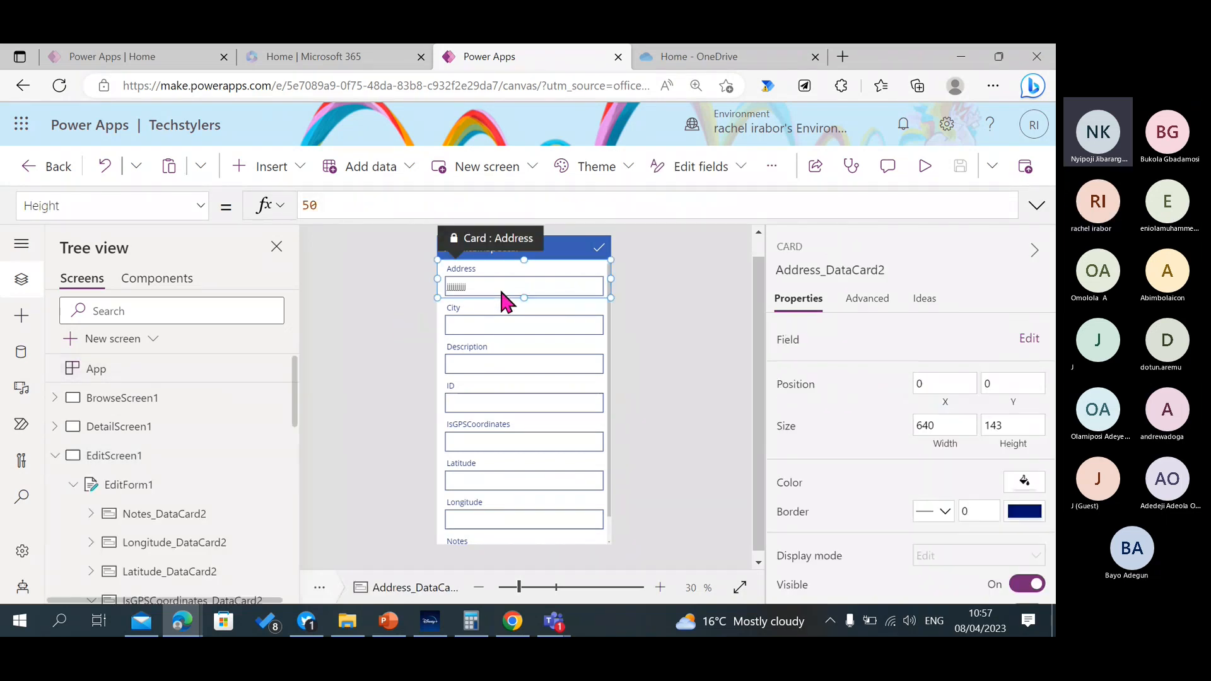
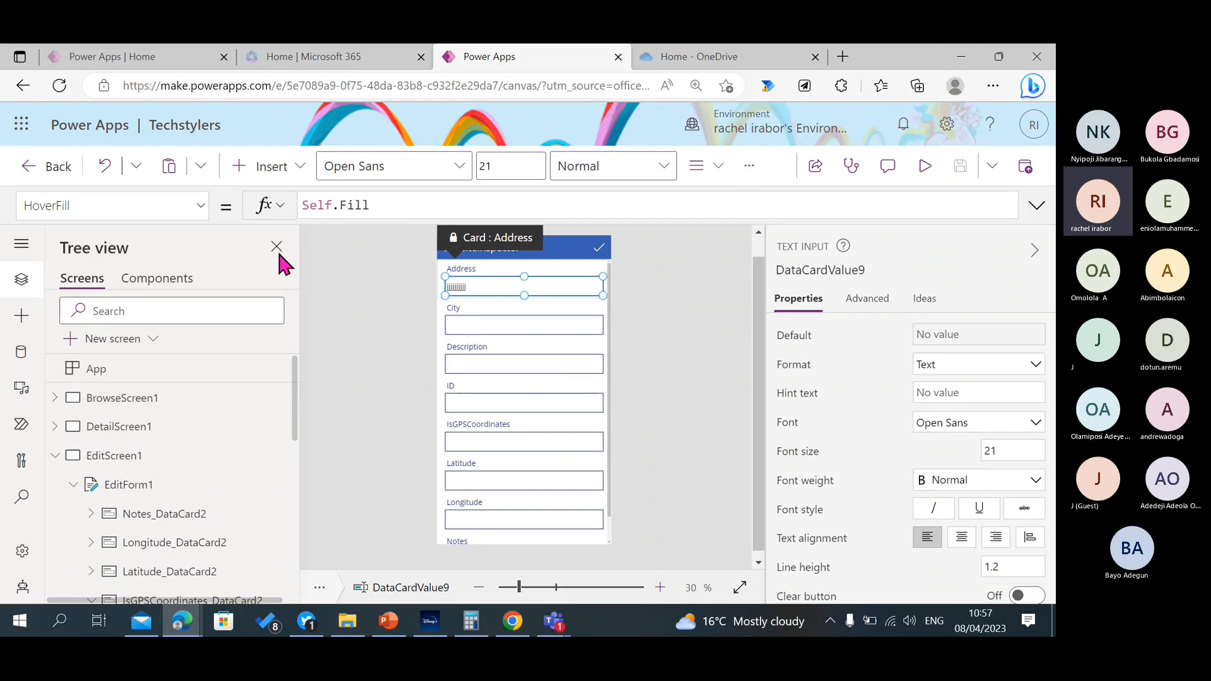
Preview the app from DetailScreen1, open the record's edit form to check its fields, cancel back to the details and close the preview.
click(137, 434)
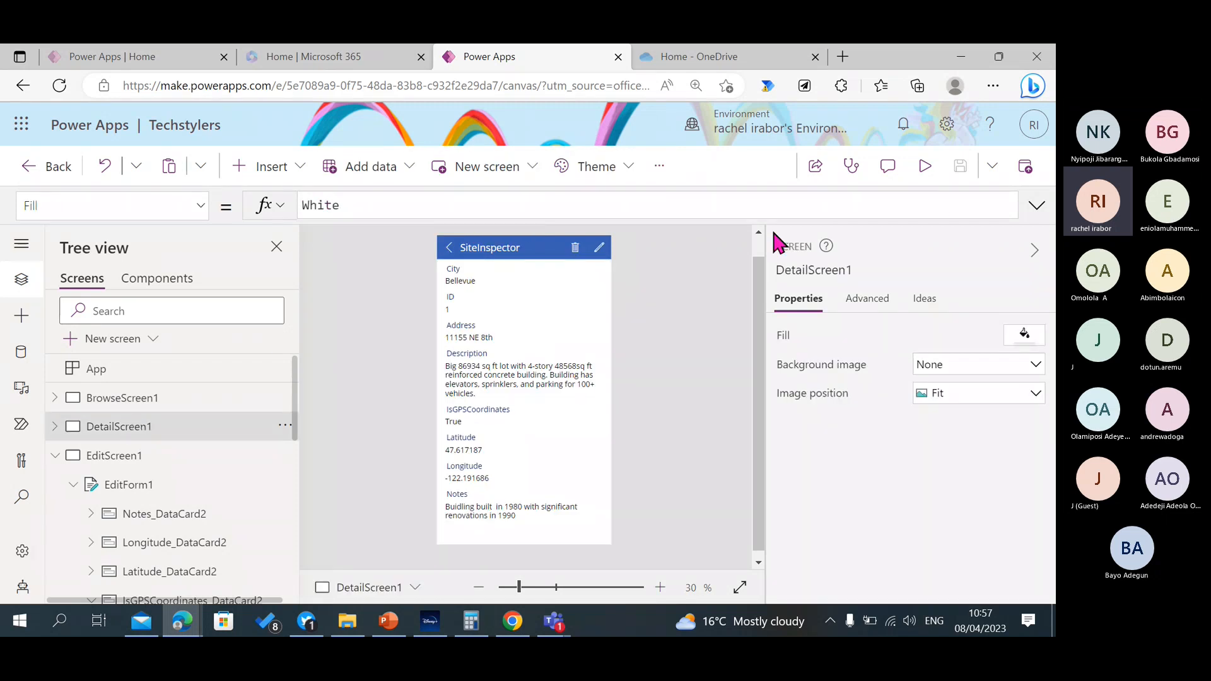
click(925, 172)
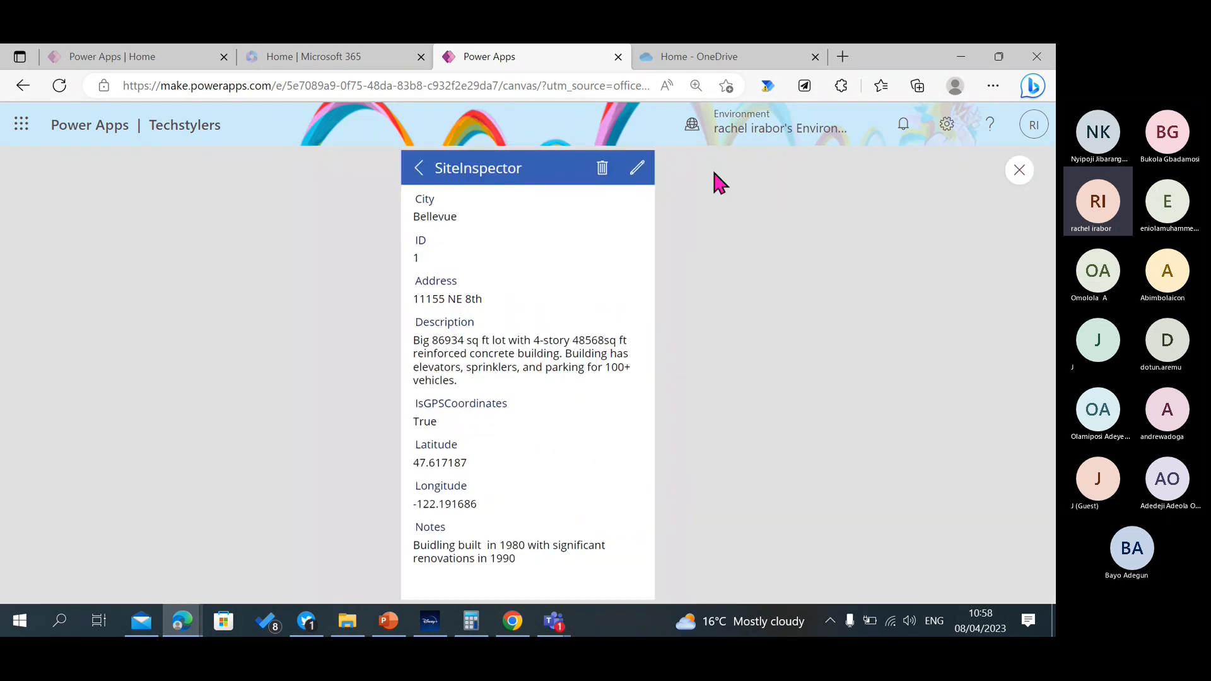
click(638, 169)
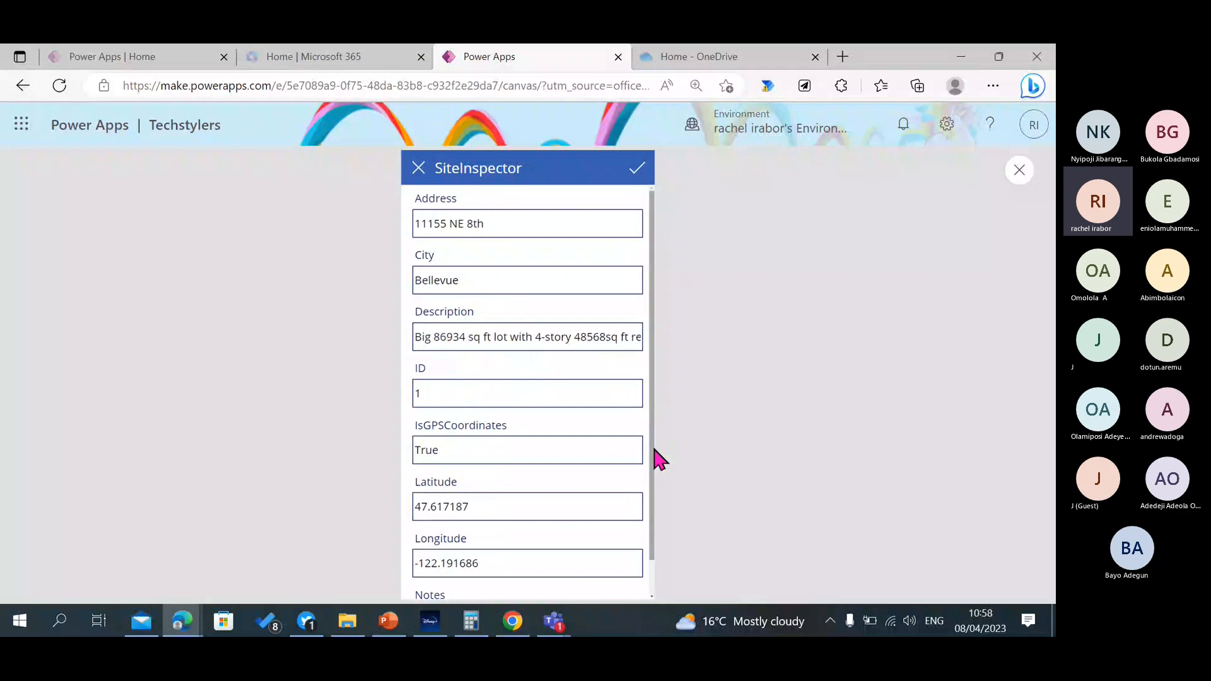
drag(652, 446, 668, 235)
click(494, 223)
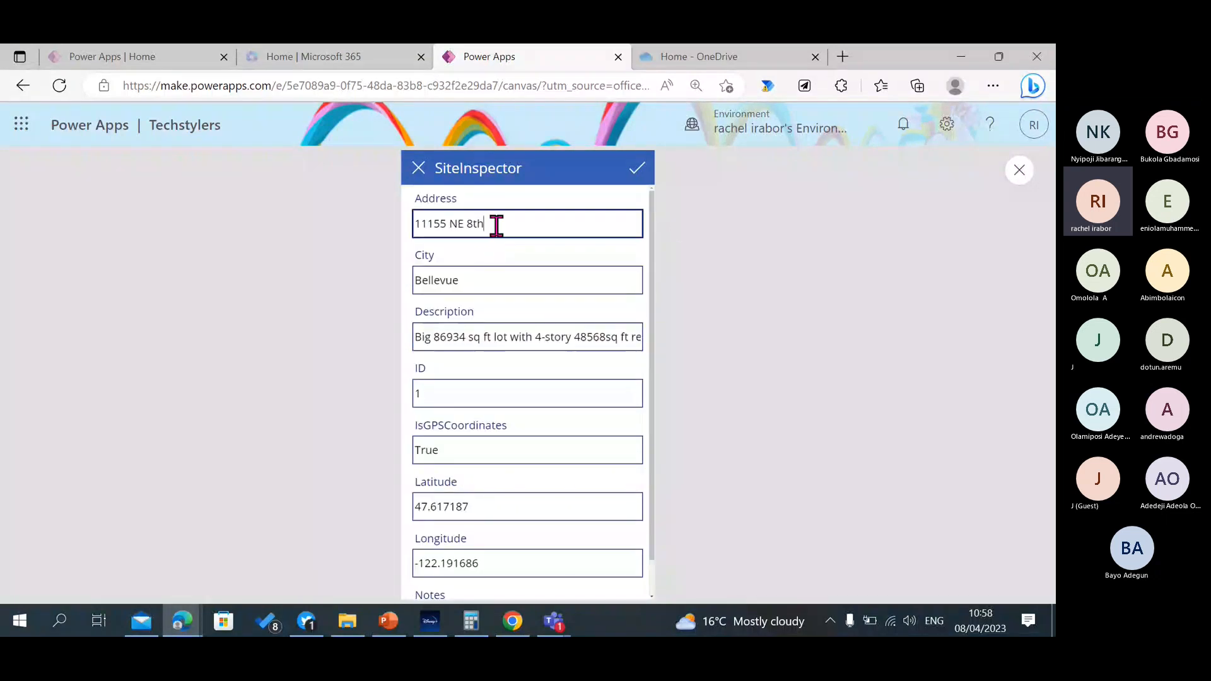
click(648, 370)
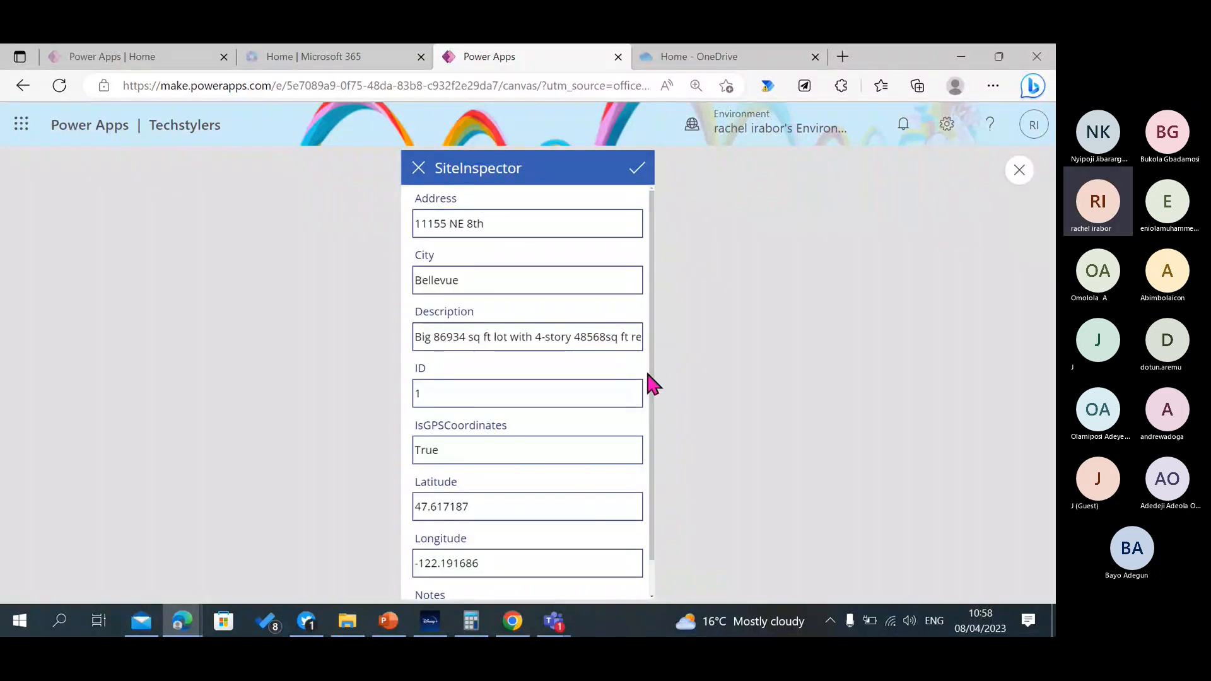
drag(654, 413, 679, 176)
click(415, 176)
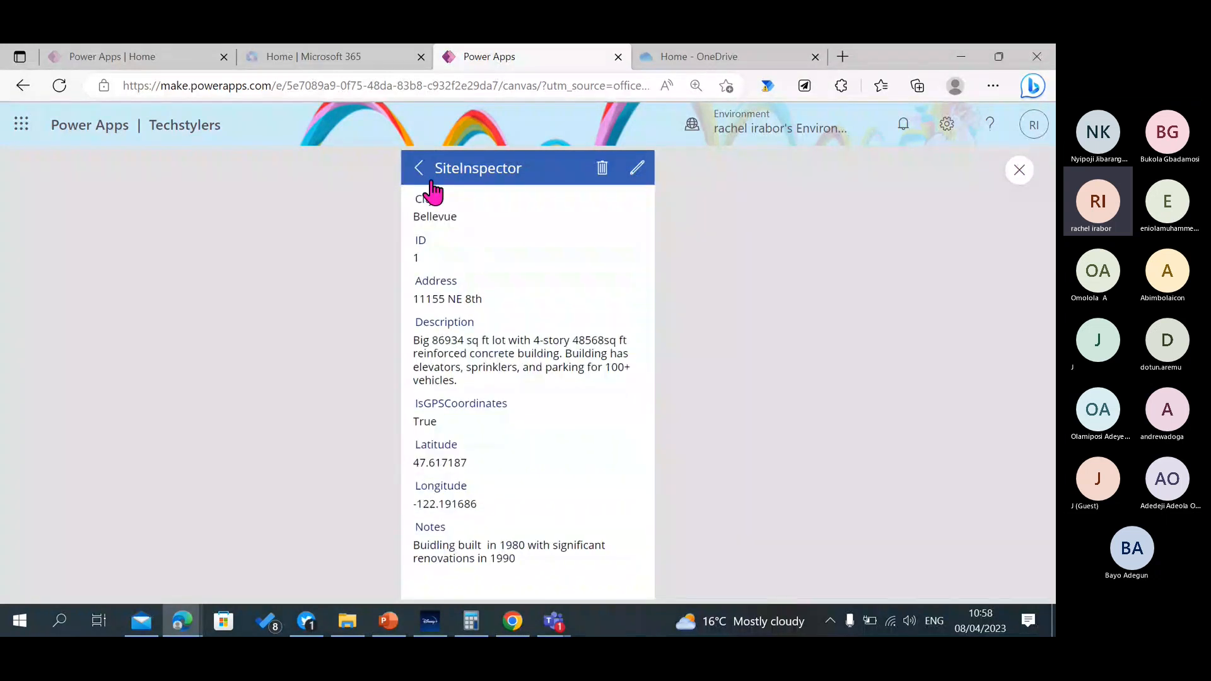
click(418, 169)
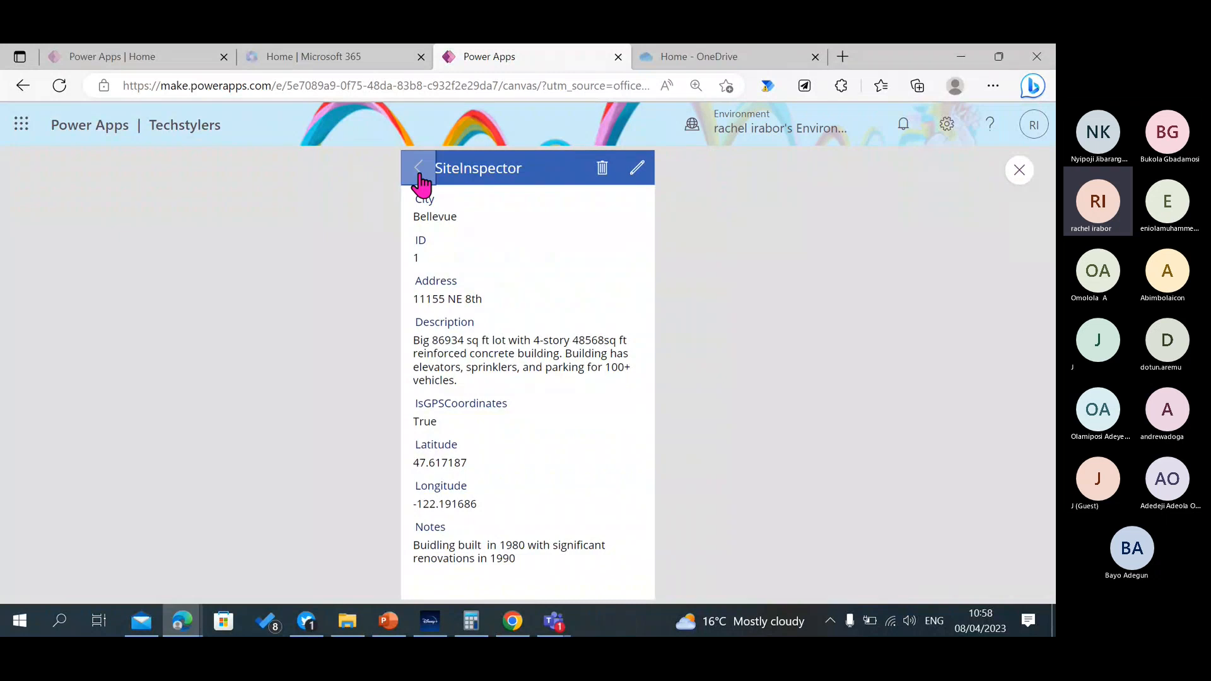
click(1019, 170)
Preview EditScreen1, close the preview and collapse the screen's control tree.
click(121, 463)
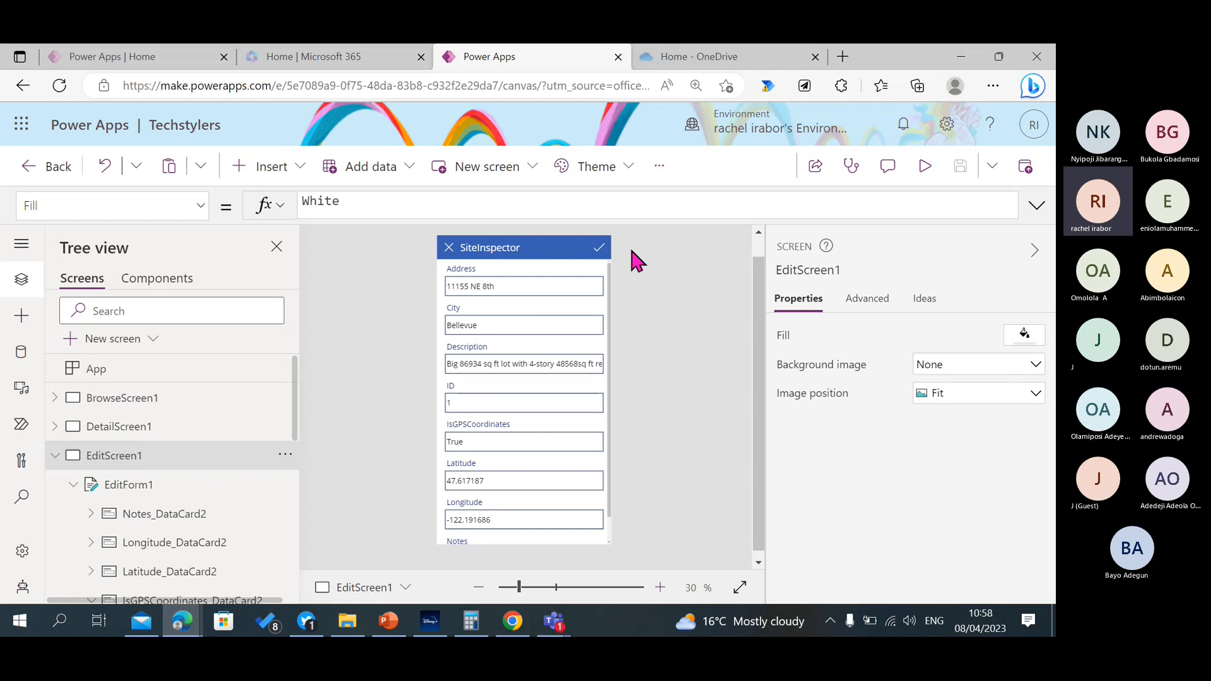
click(924, 166)
click(1019, 170)
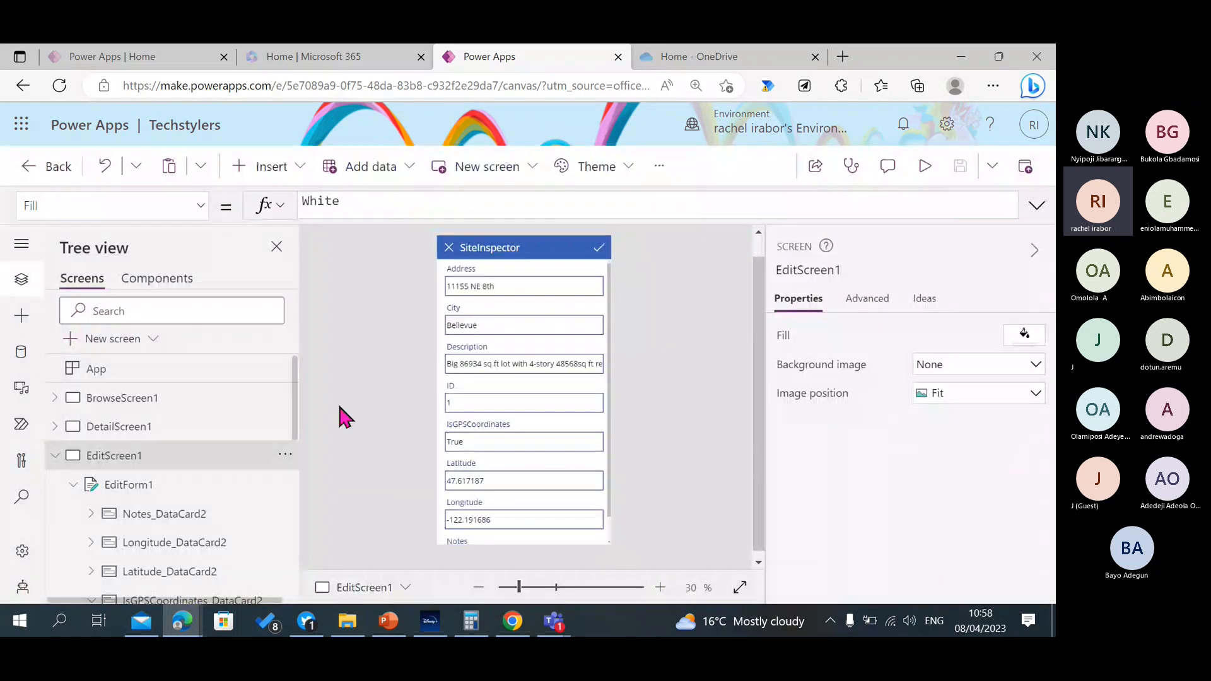
click(61, 458)
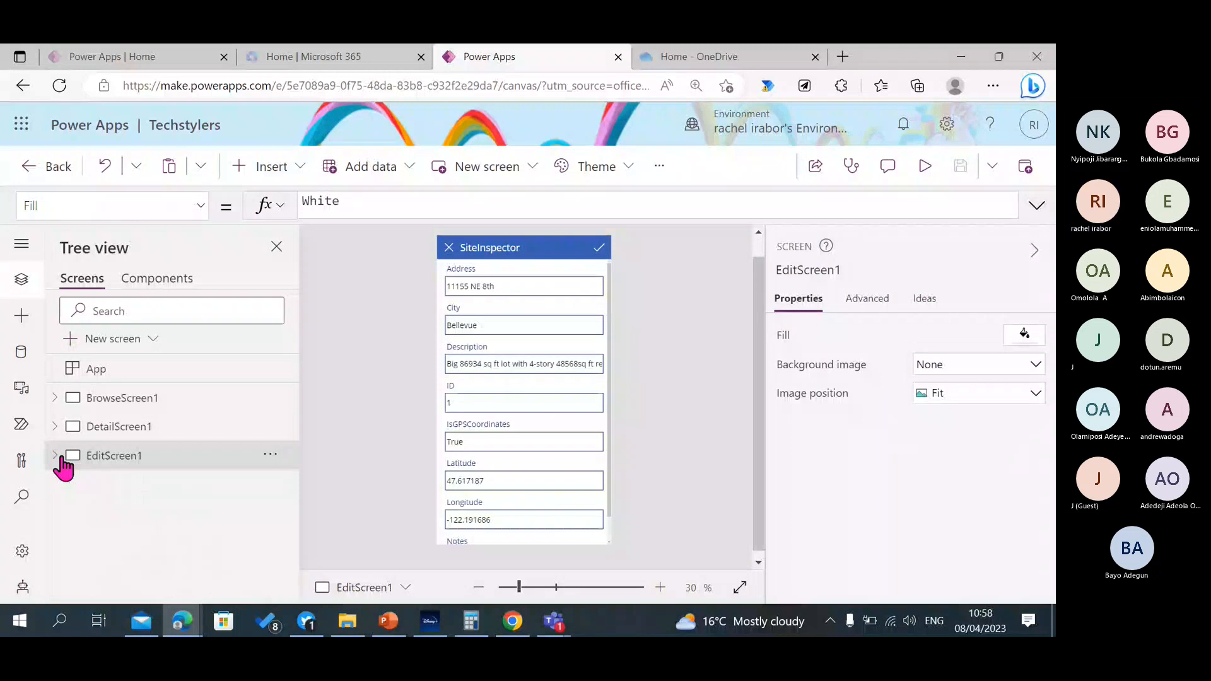
View DetailScreen1, BrowseScreen1 and EditScreen1 in turn on the canvas.
click(134, 424)
click(131, 408)
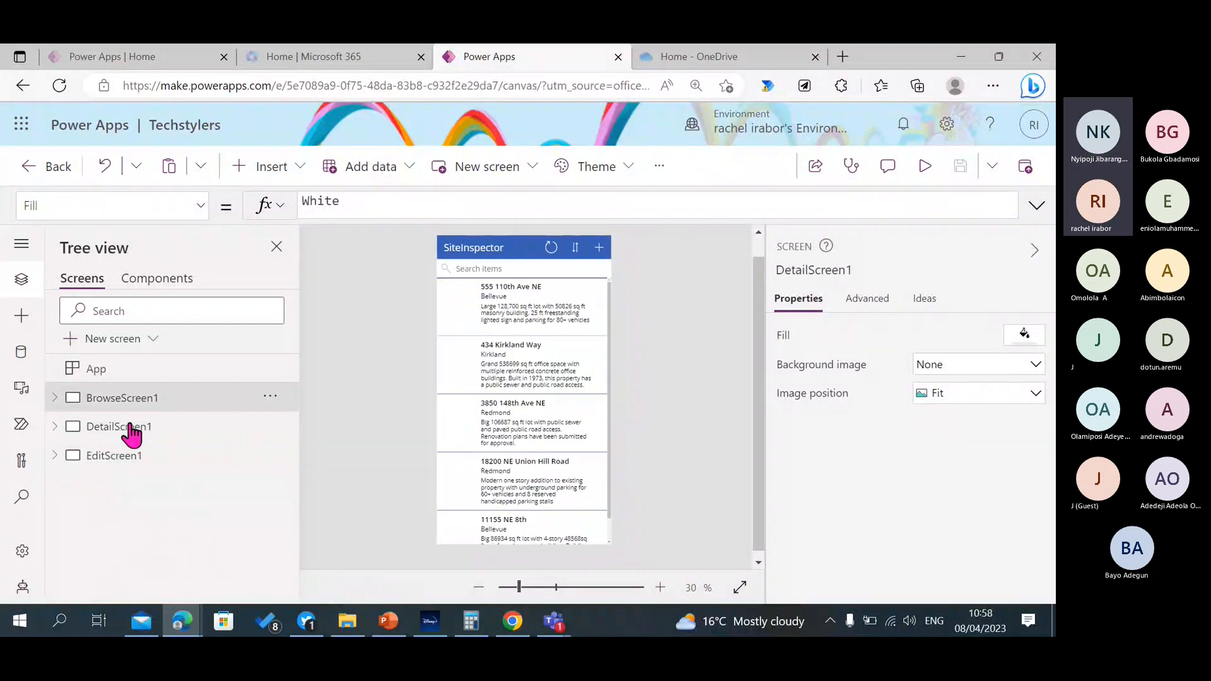
click(129, 456)
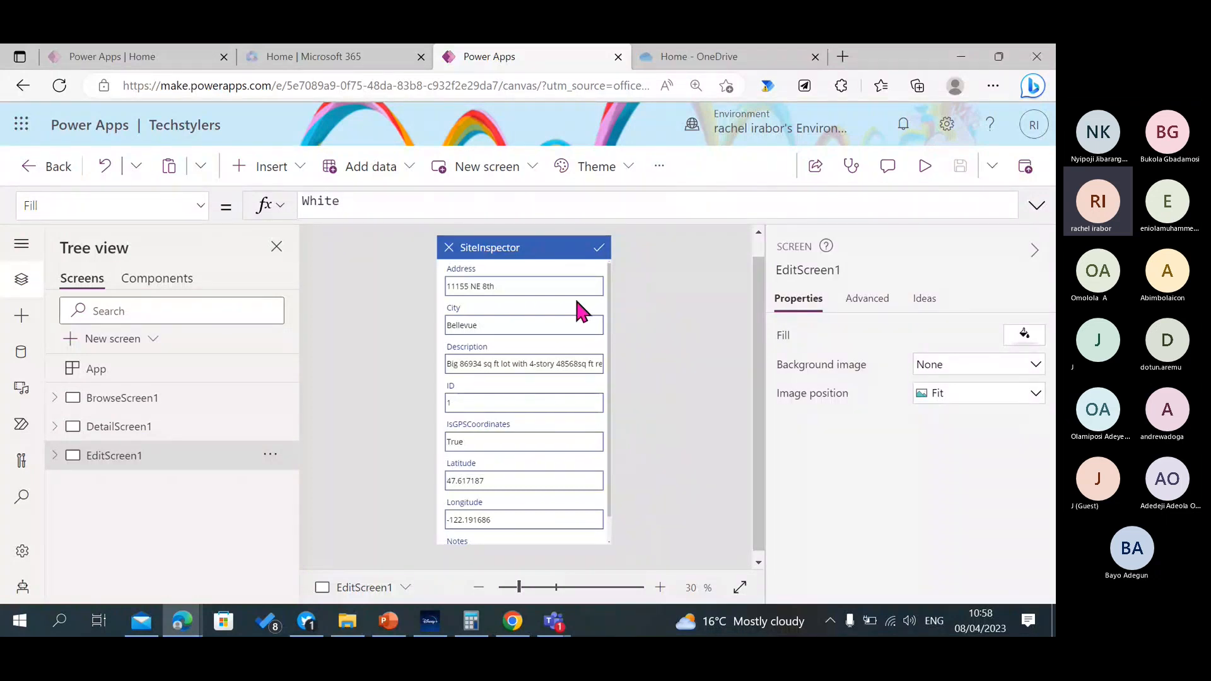
Preview EditScreen1, submit the record's form unchanged, close the preview and select EditScreen1 again.
click(926, 169)
click(630, 179)
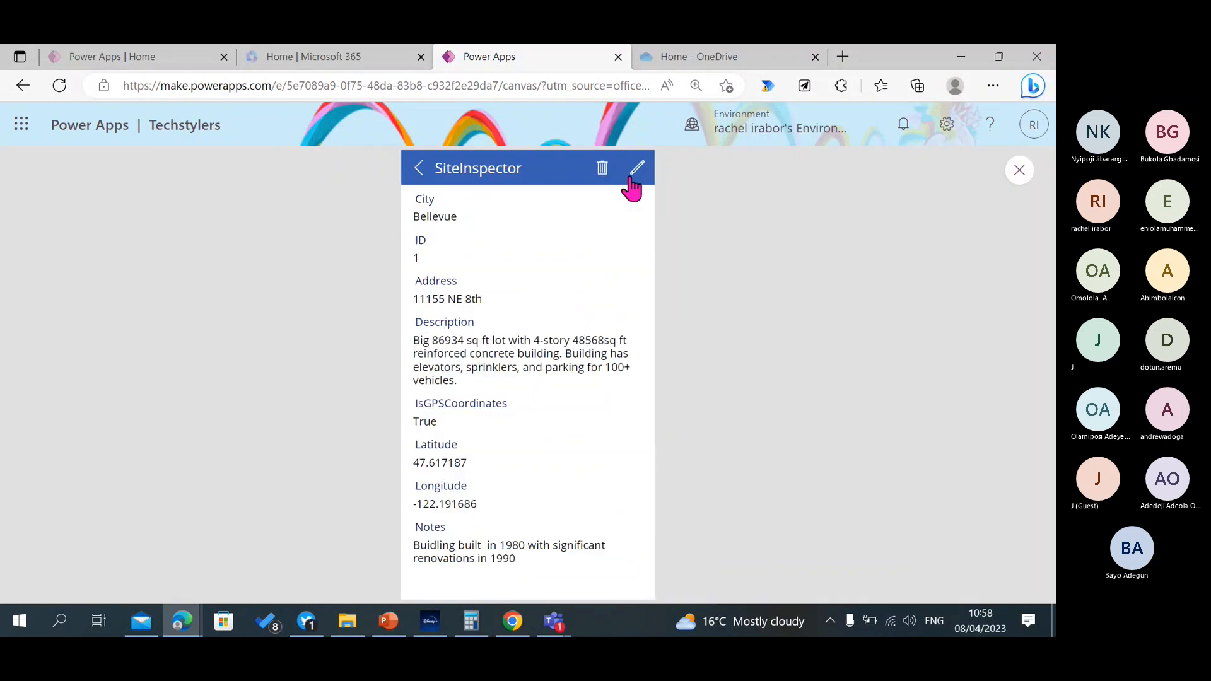
click(1018, 171)
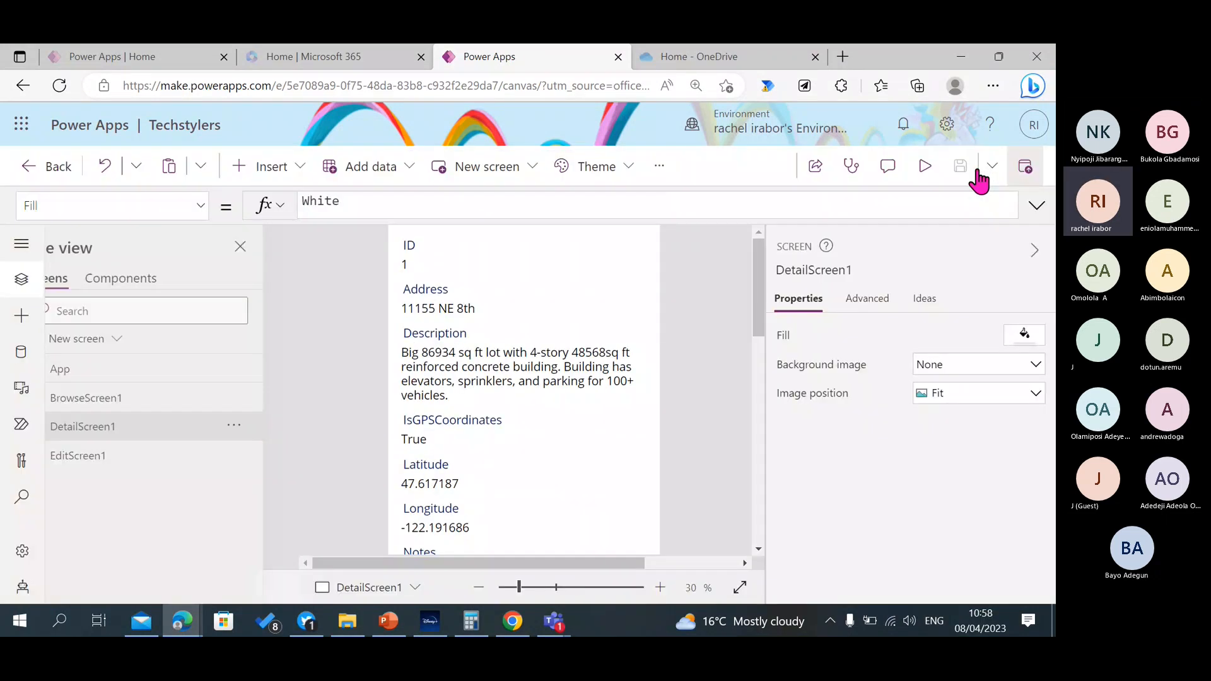
click(178, 462)
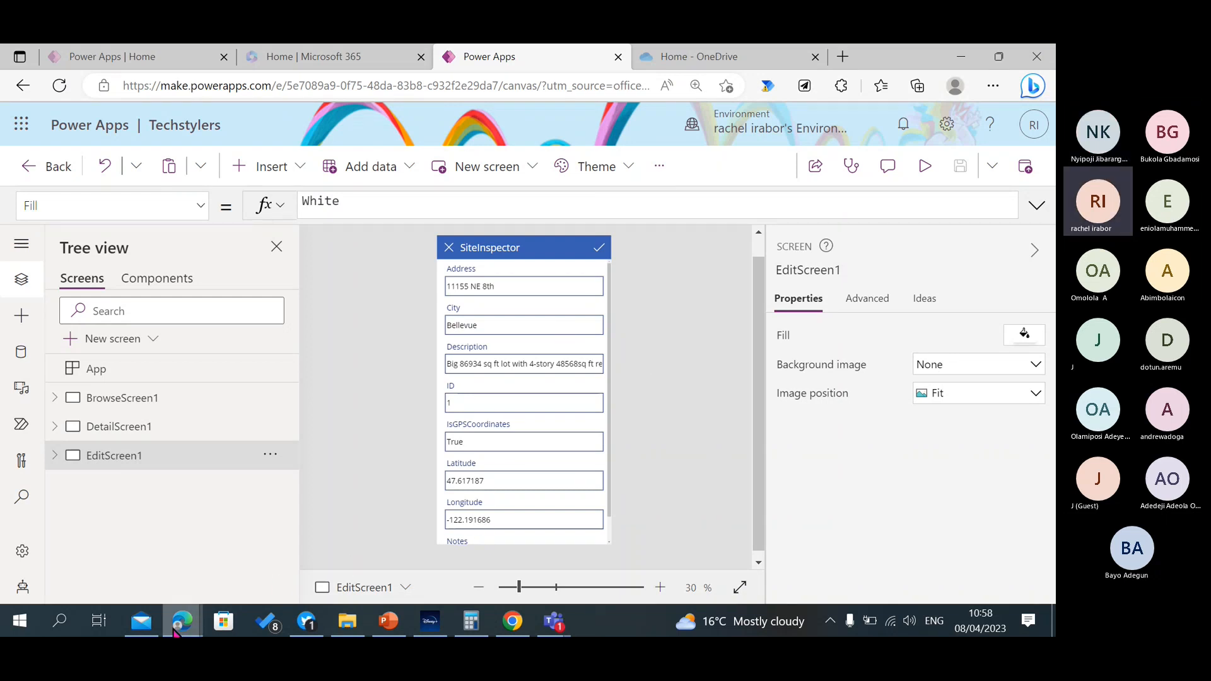
Switch to the other Edge window, open the Power Apps Canvas App Lab Manual PDF and go to its first page.
mouse_move(176, 630)
click(119, 581)
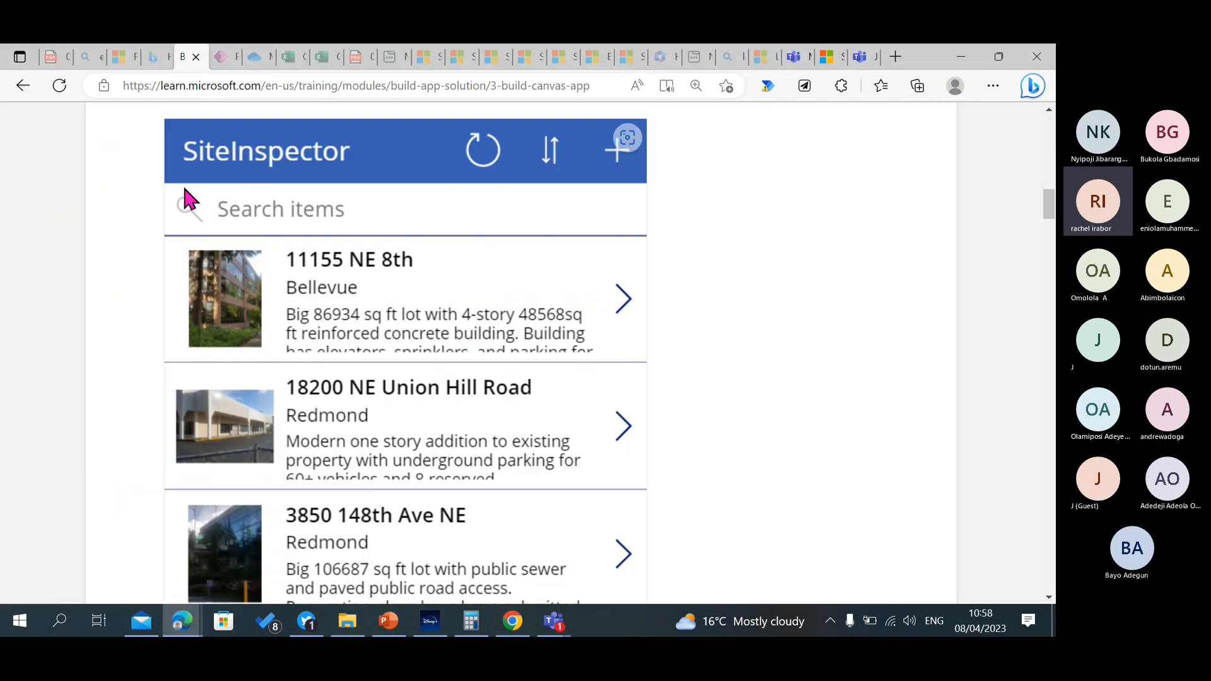
click(54, 57)
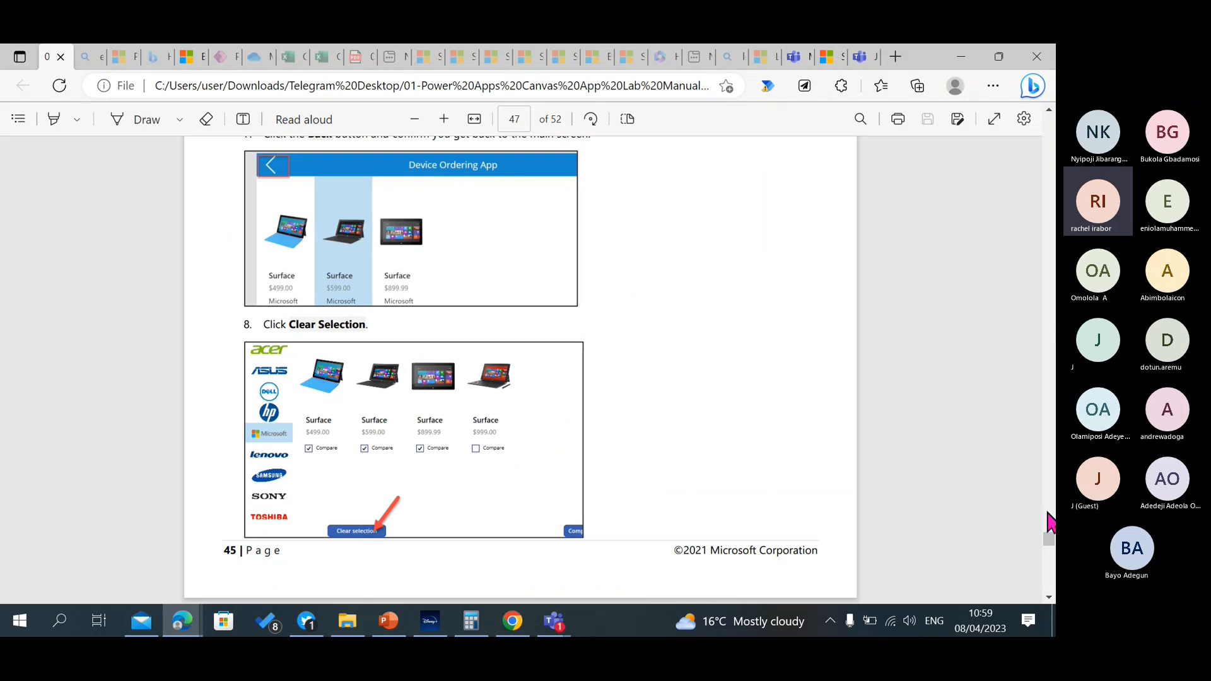
scroll(1052, 547, up, 5)
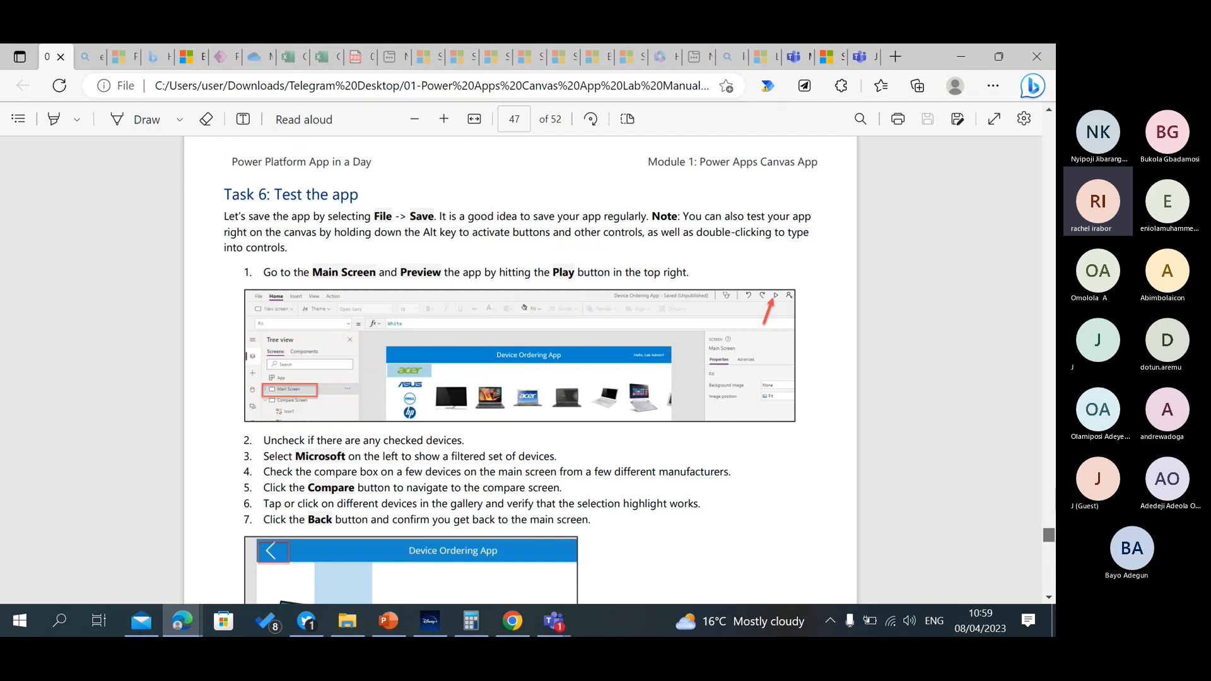
drag(1052, 535, 1055, 123)
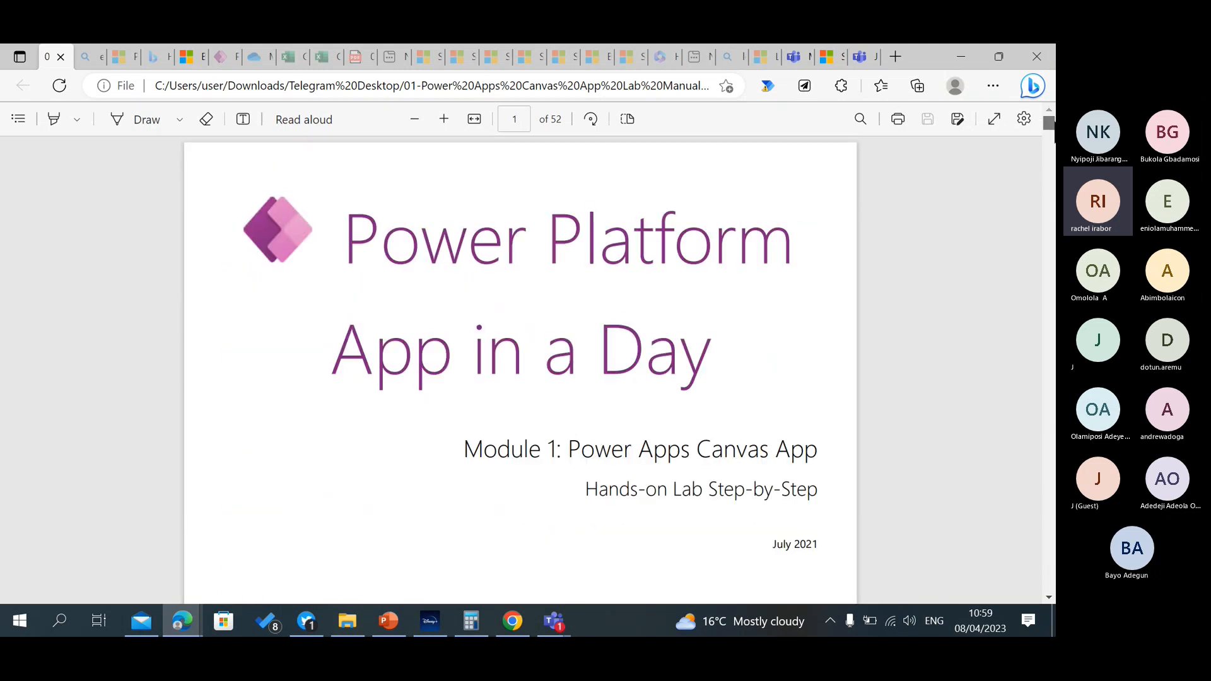
Examine the lab manual's opening pages covering the studio components, lab goals, Device Ordering Scenario, solution overview and localized formulas.
scroll(520, 372, down, 3)
scroll(520, 372, down, 15)
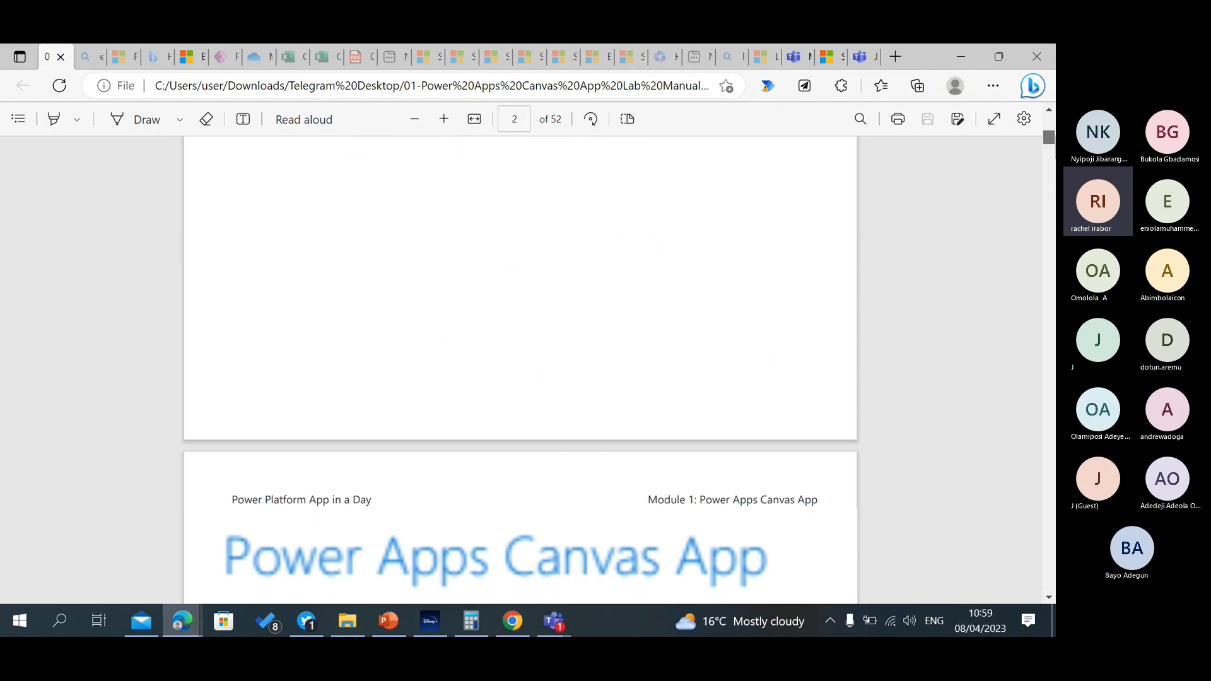
scroll(520, 372, down, 12)
scroll(520, 372, up, 5)
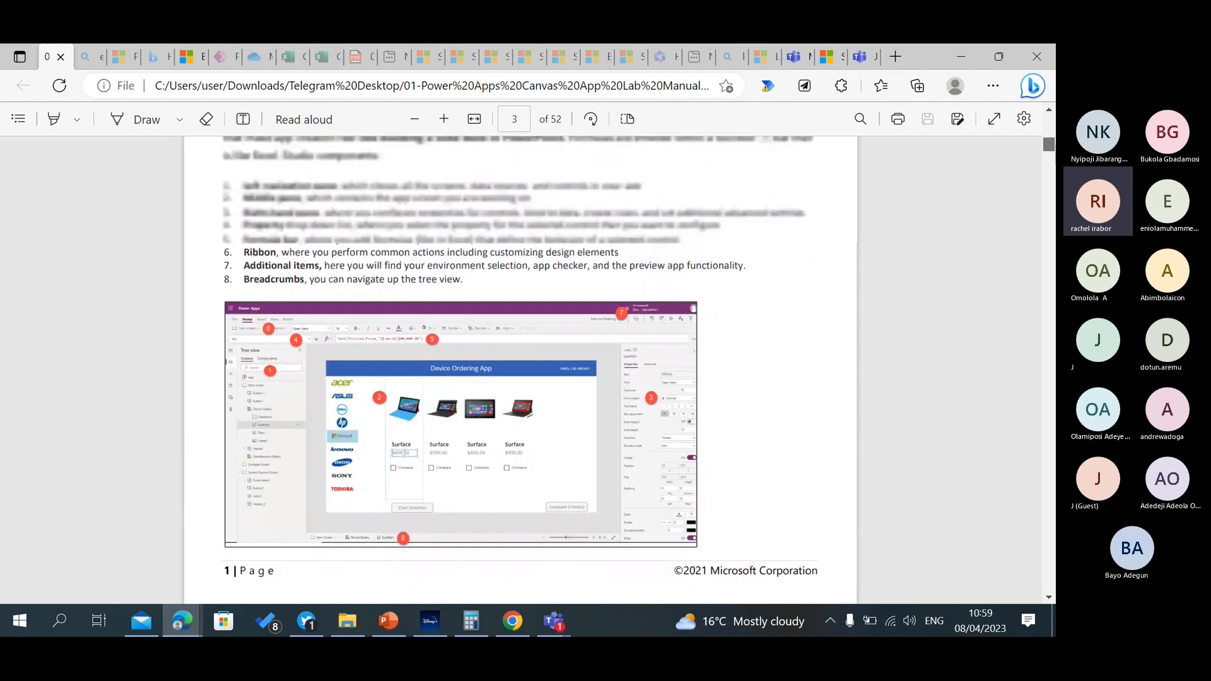
scroll(521, 372, up, 2)
scroll(520, 372, down, 10)
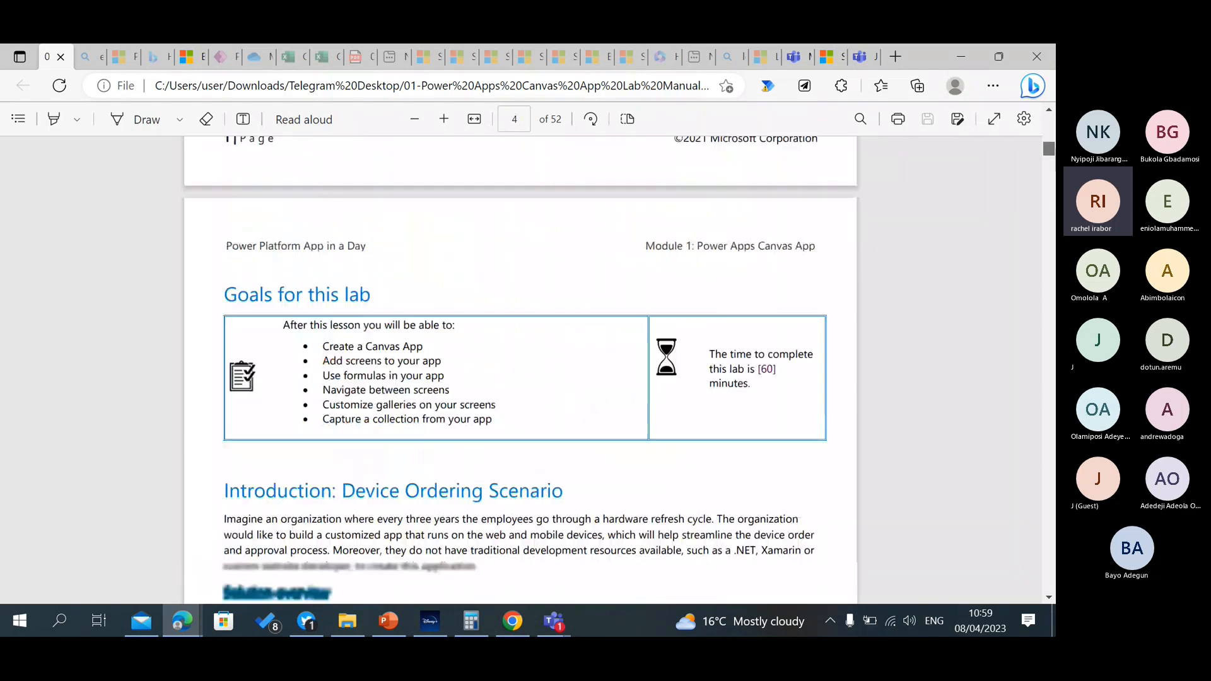
scroll(520, 372, down, 10)
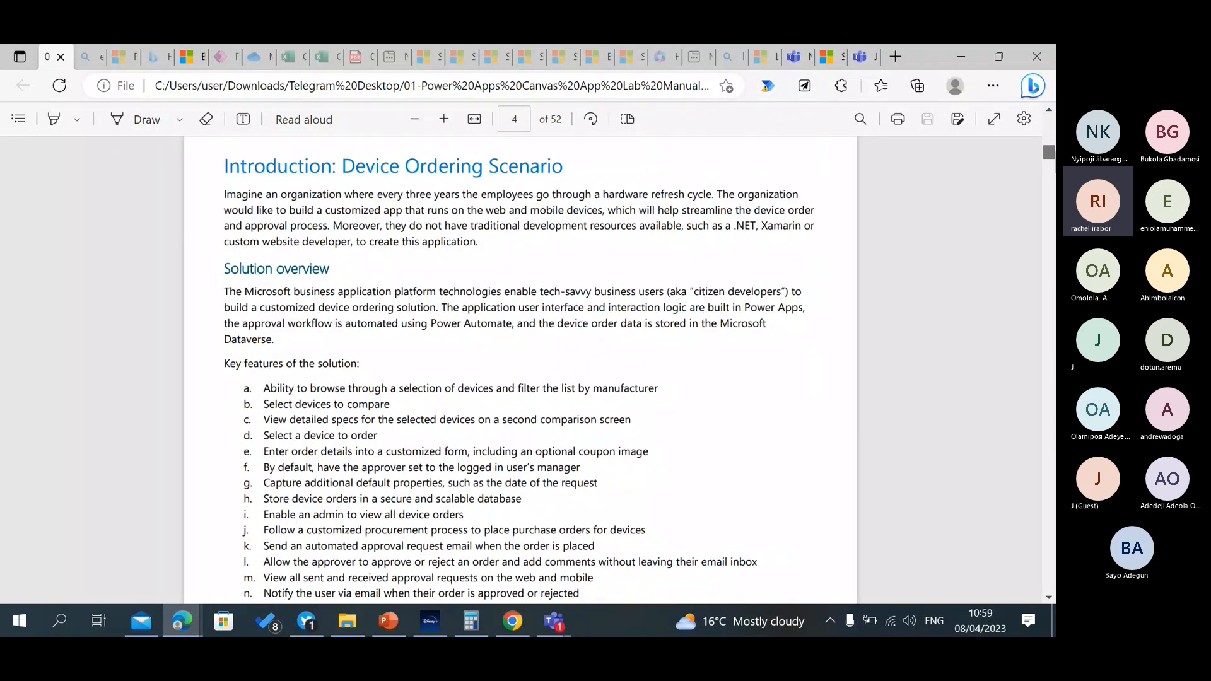
scroll(520, 372, down, 10)
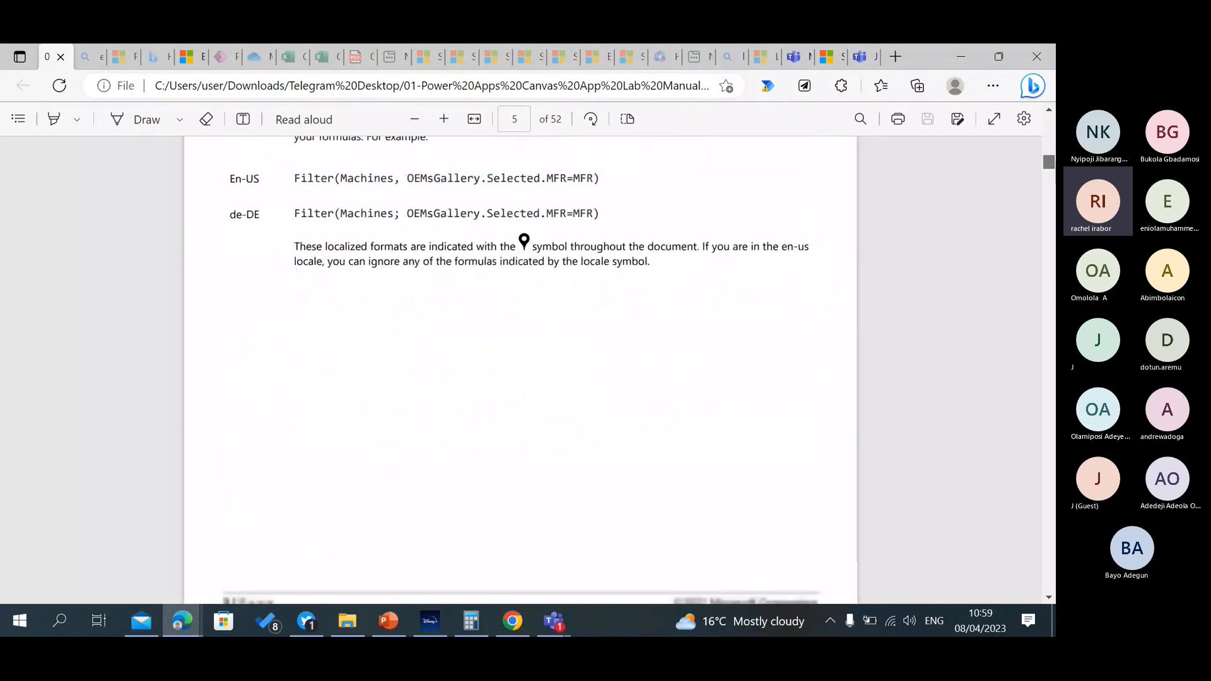
Examine the lab manual's instructions for creating the canvas app, renaming the screen, adding header and user-name labels, and importing Excel data.
scroll(521, 372, down, 10)
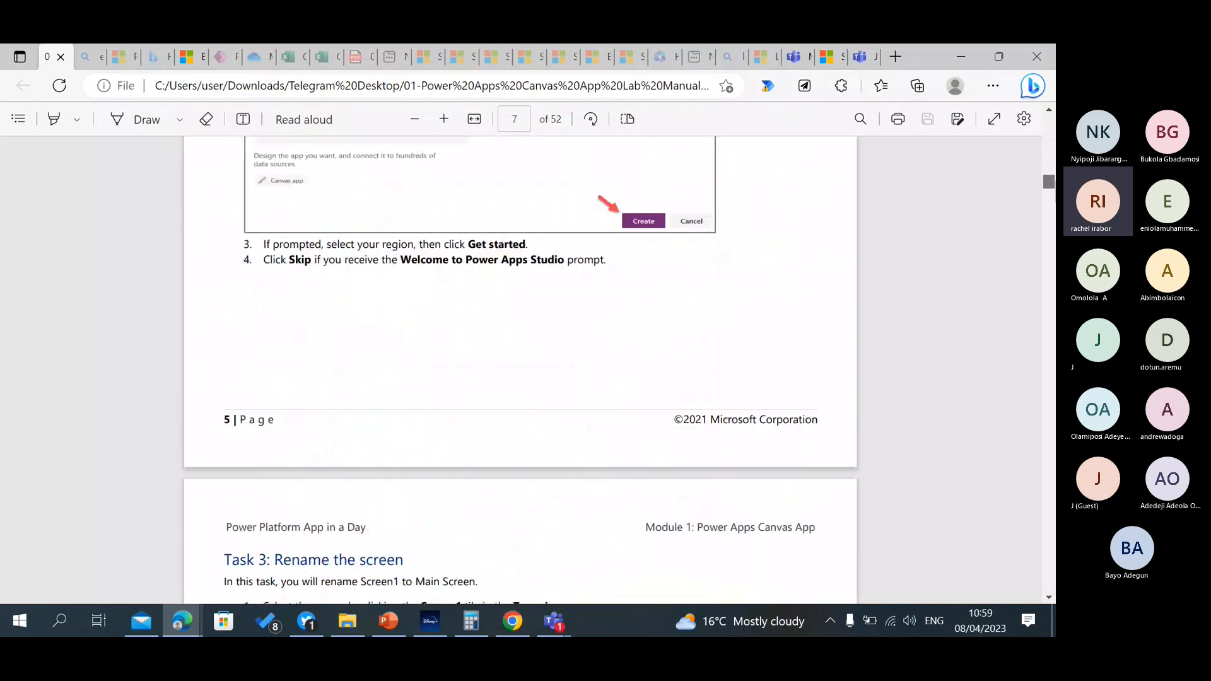
scroll(520, 372, down, 10)
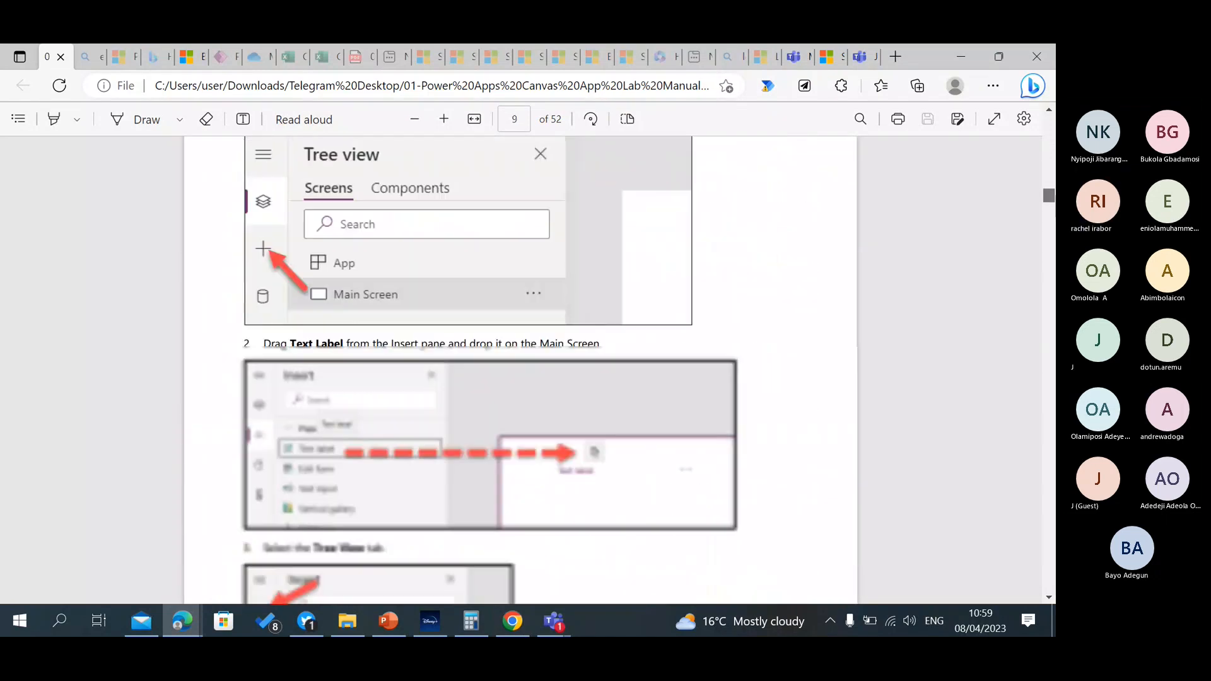
scroll(520, 372, down, 10)
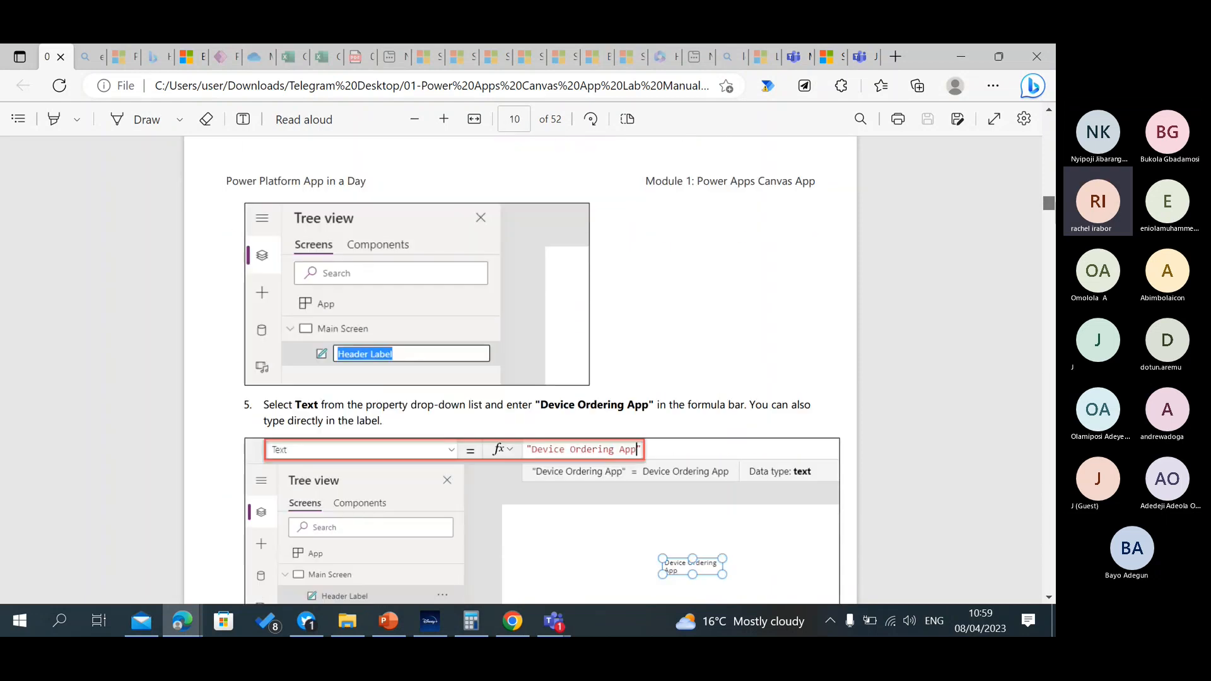
scroll(520, 373, down, 10)
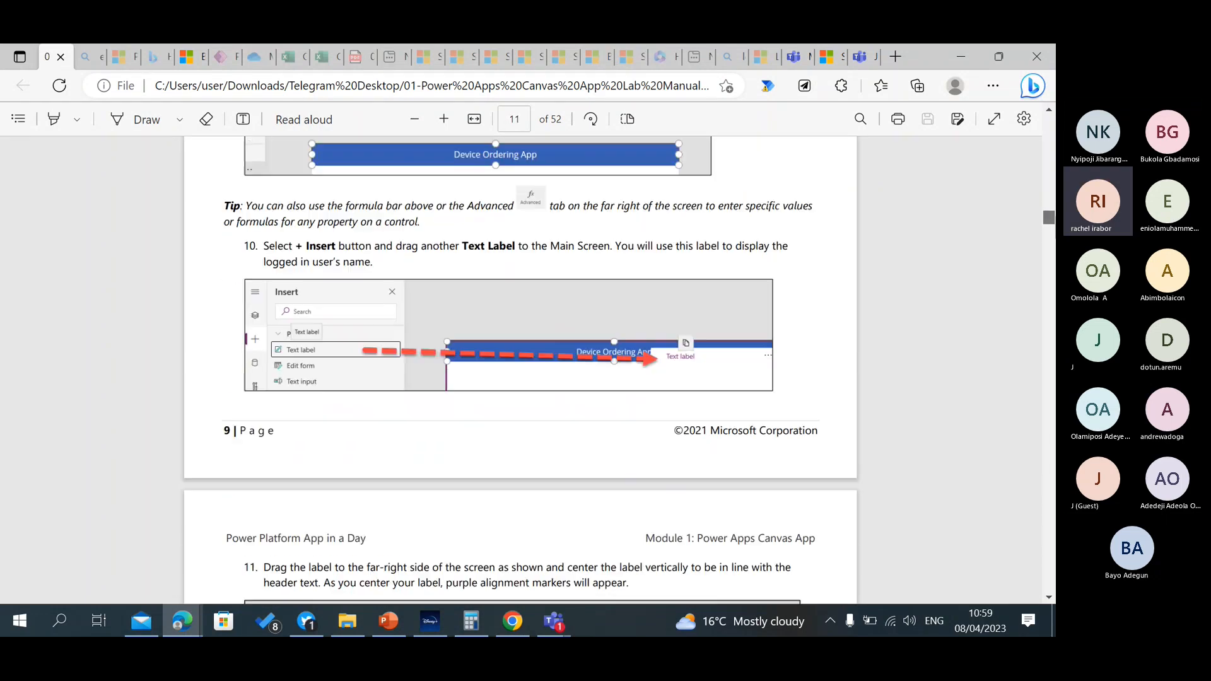
scroll(520, 372, down, 10)
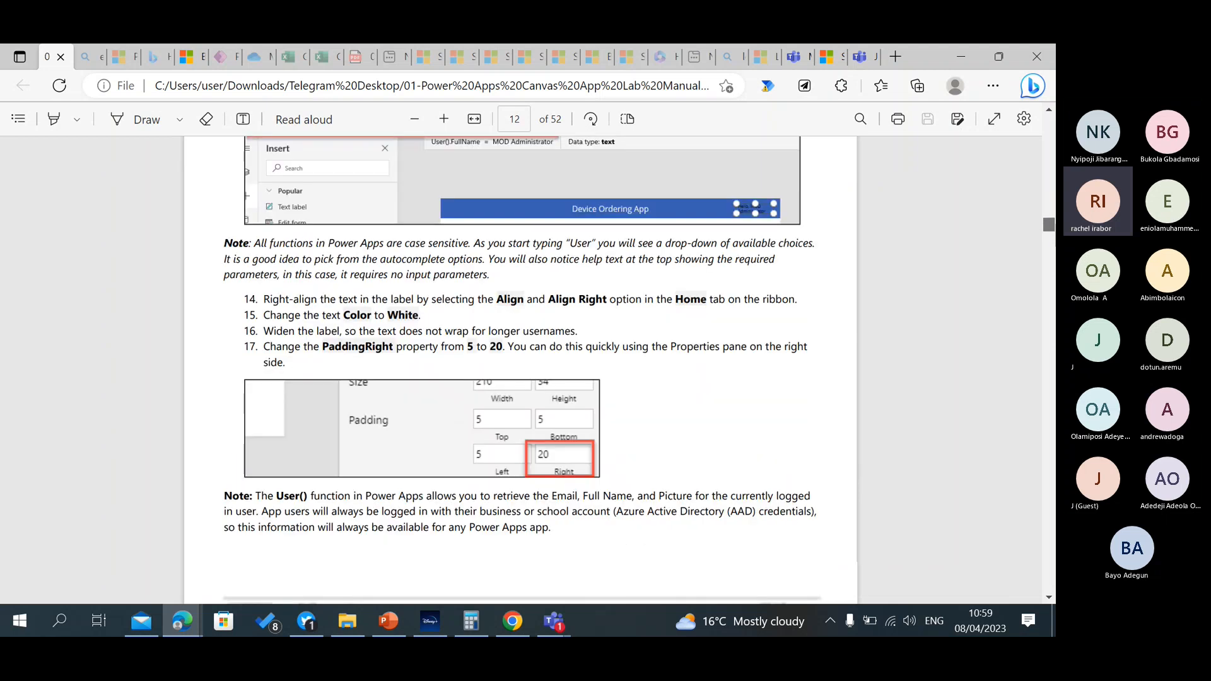
scroll(520, 372, down, 20)
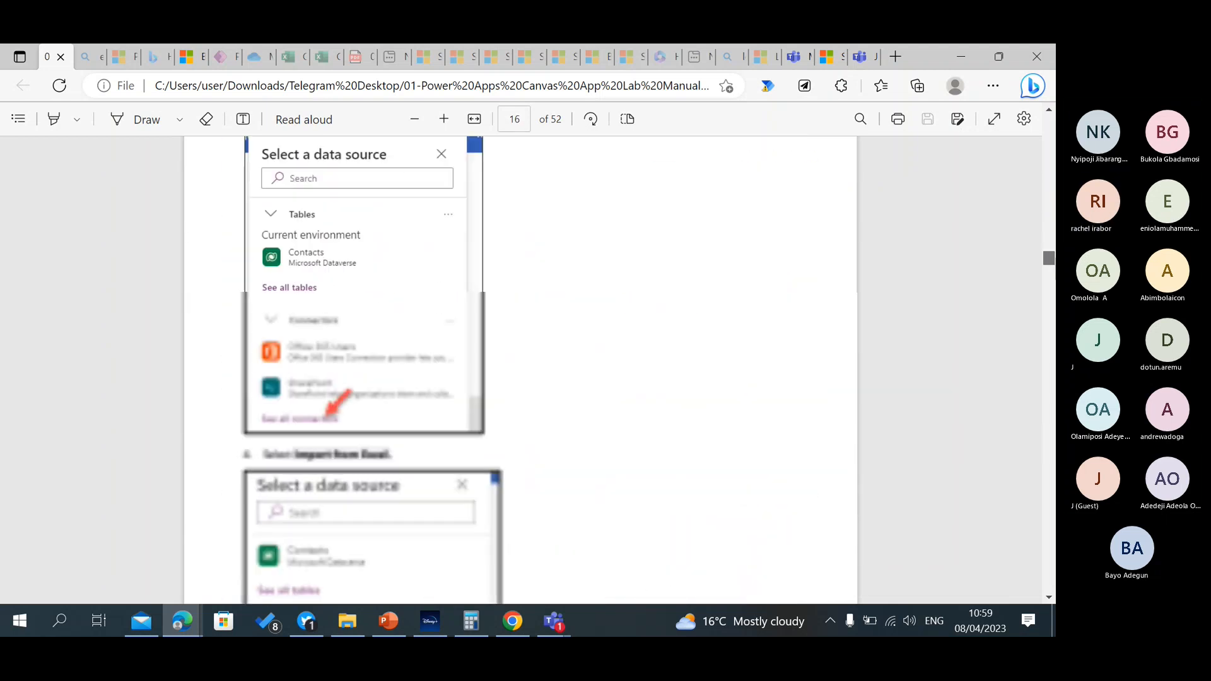
scroll(521, 372, up, 1)
scroll(520, 372, down, 20)
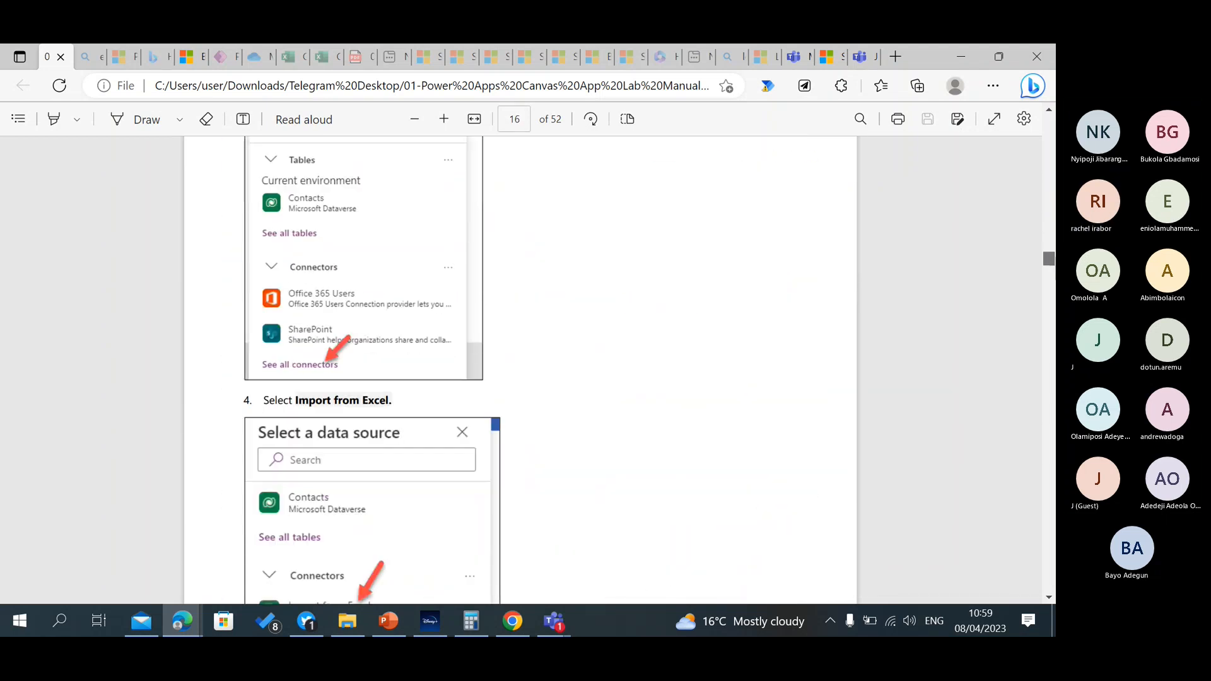
Skim the lab manual's remaining exercises on the device and manufacturer galleries, collections, the Compare Screen and its back arrow.
scroll(520, 372, up, 6)
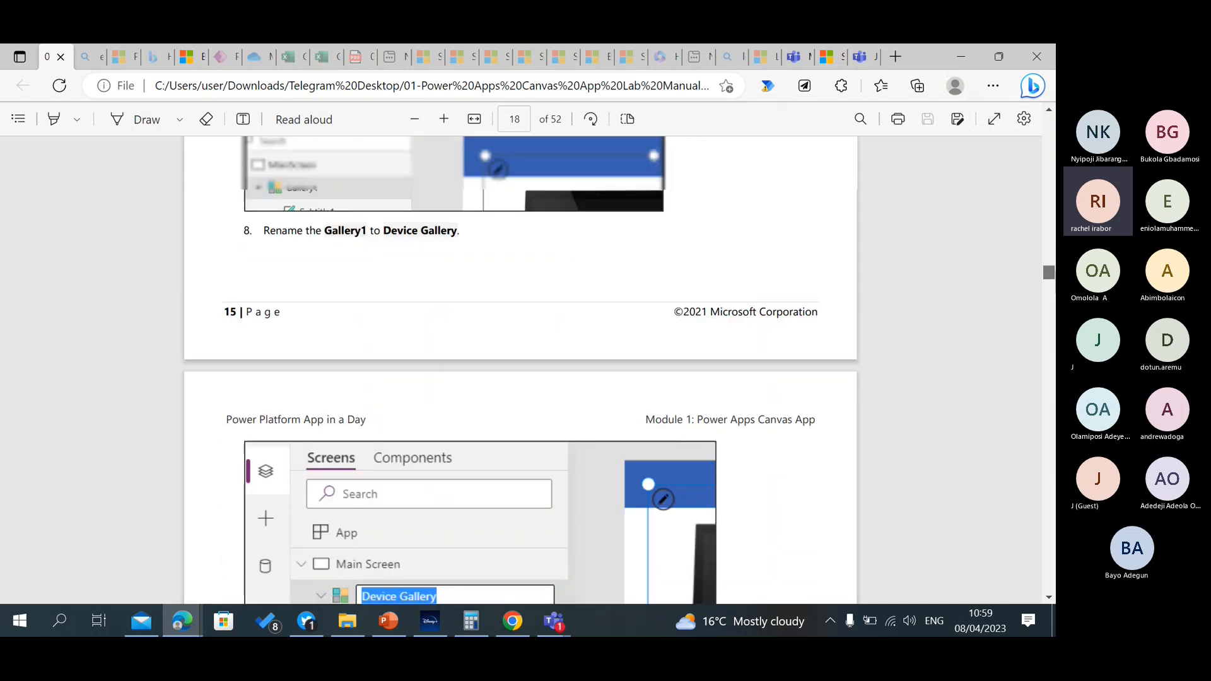
scroll(521, 372, down, 12)
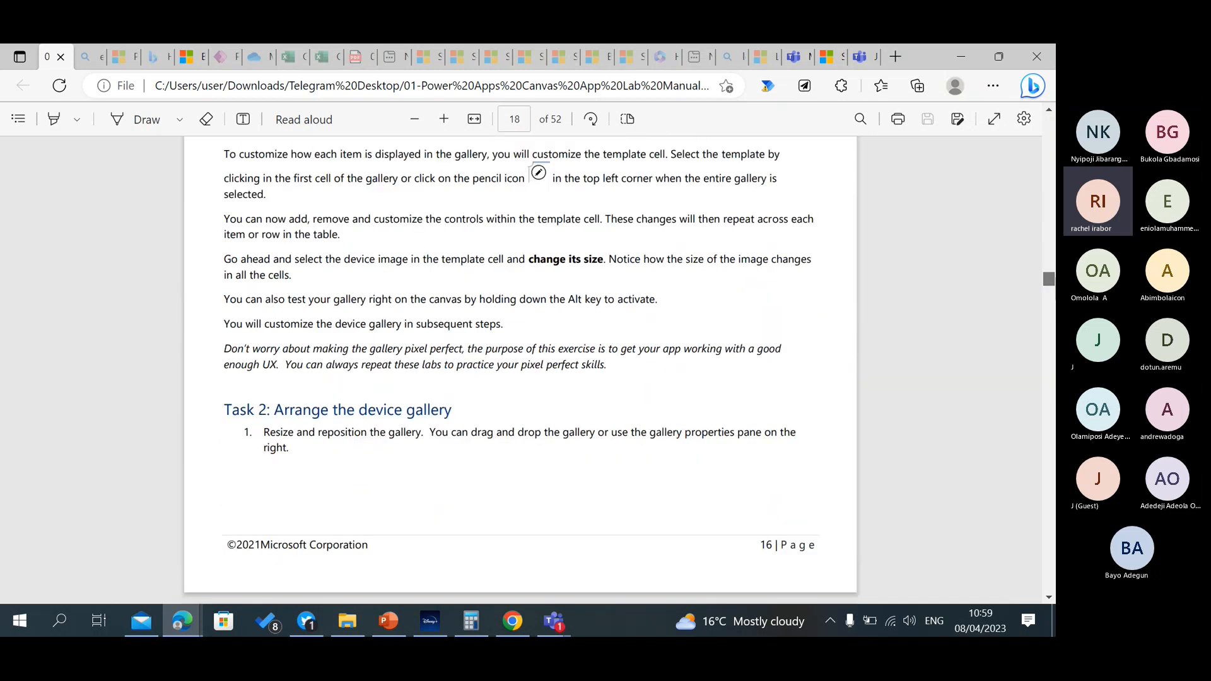
scroll(520, 372, down, 20)
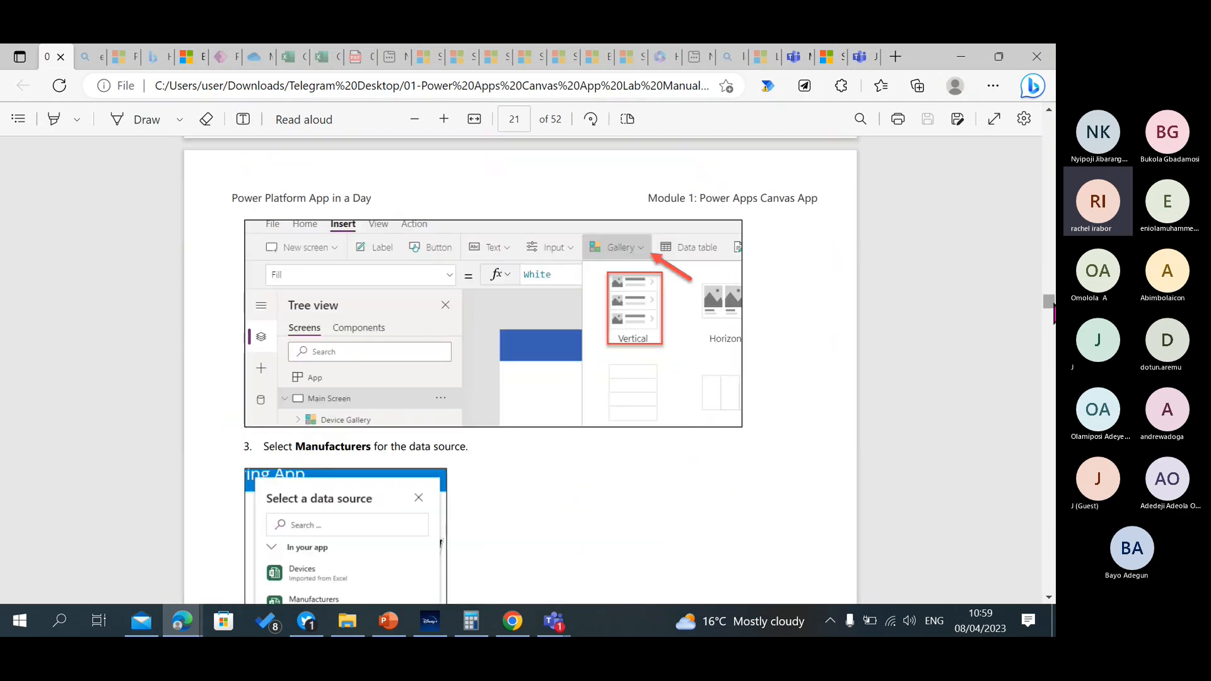
scroll(521, 372, down, 8)
scroll(520, 372, down, 3)
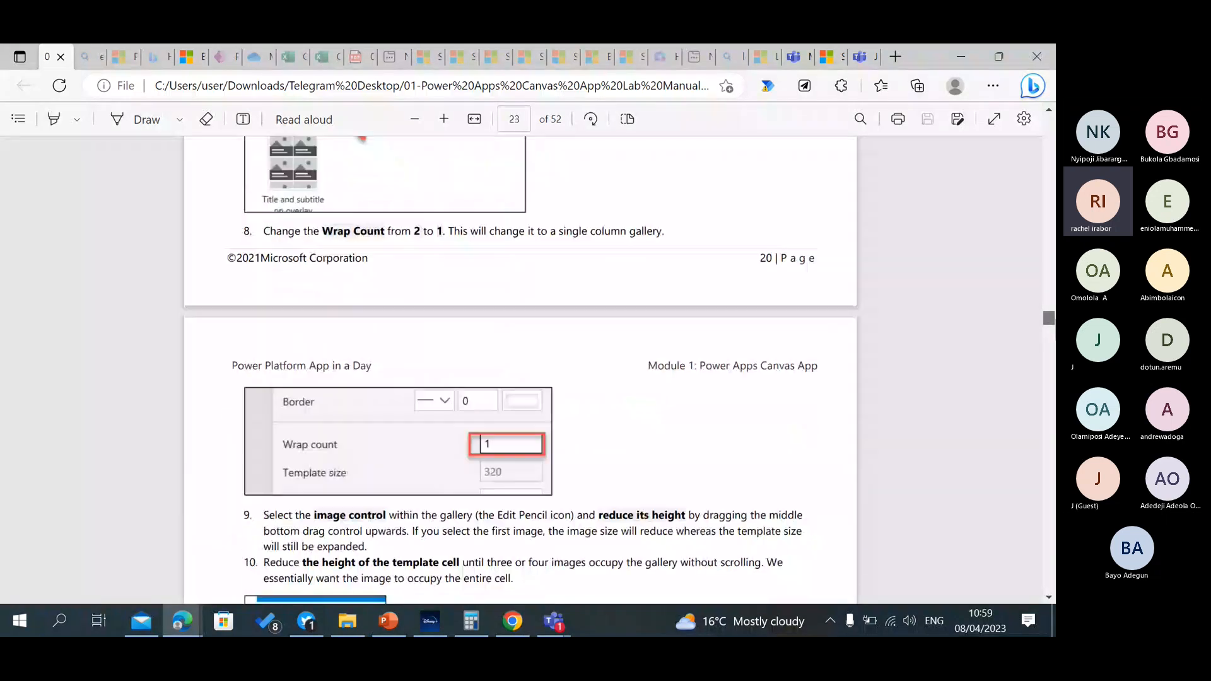
scroll(520, 372, down, 15)
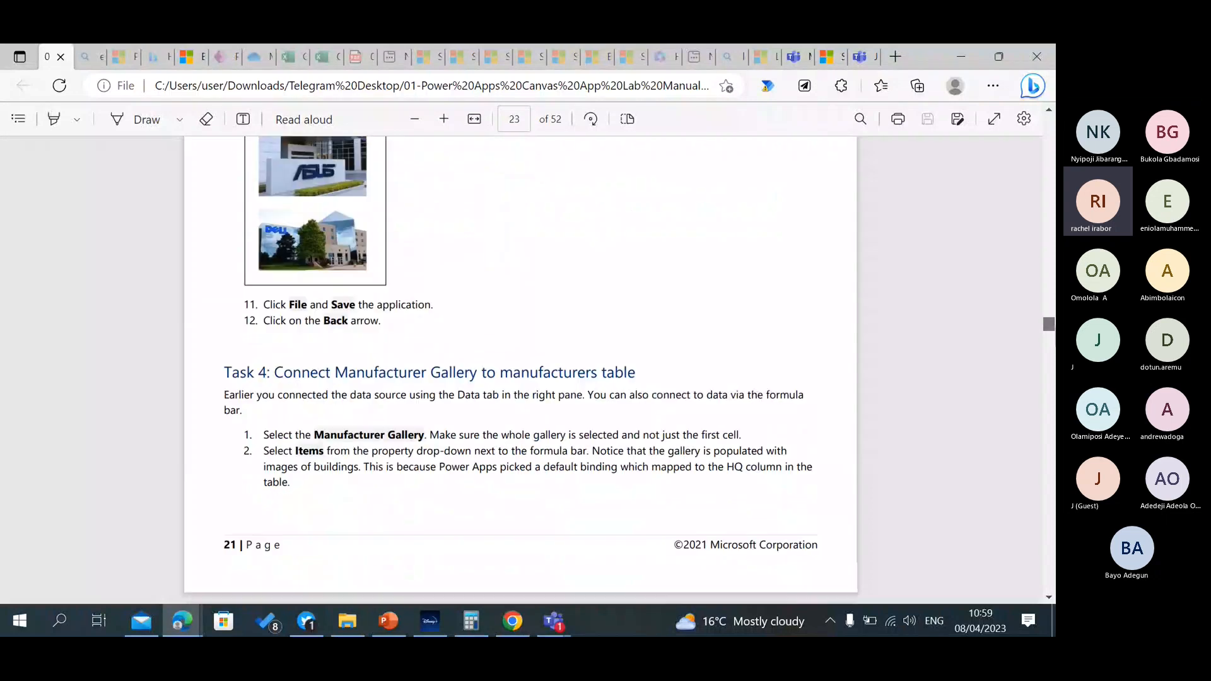
scroll(521, 372, down, 9)
scroll(520, 372, down, 7)
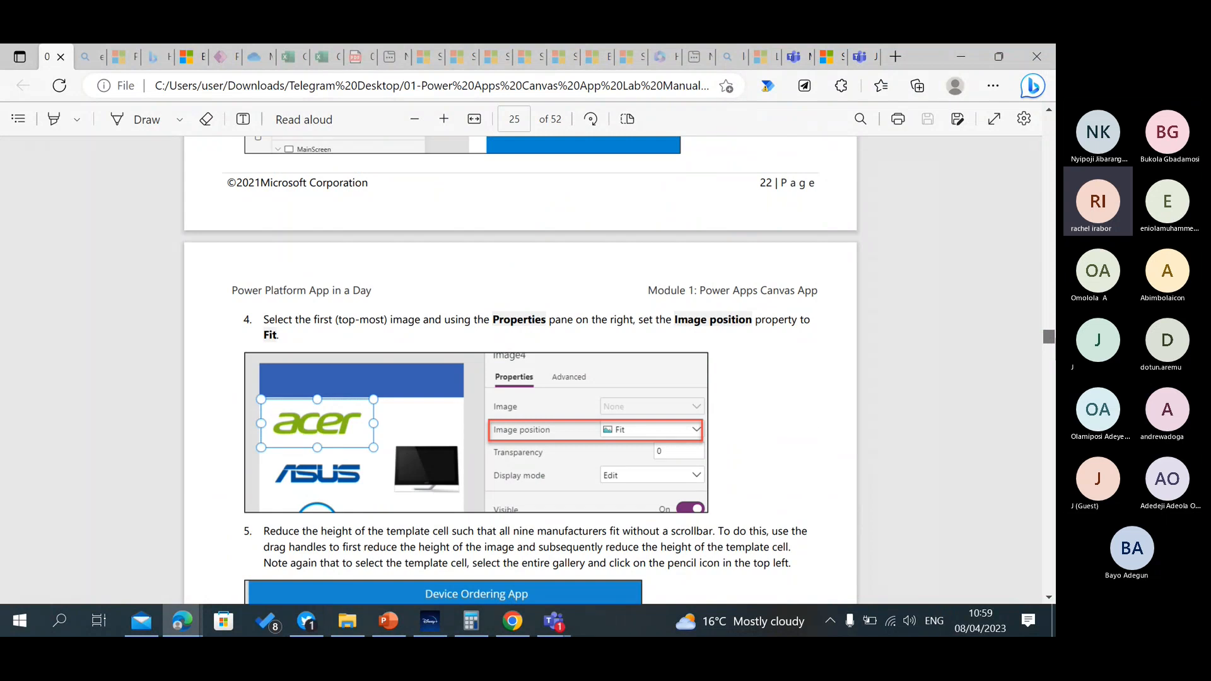
scroll(520, 372, down, 20)
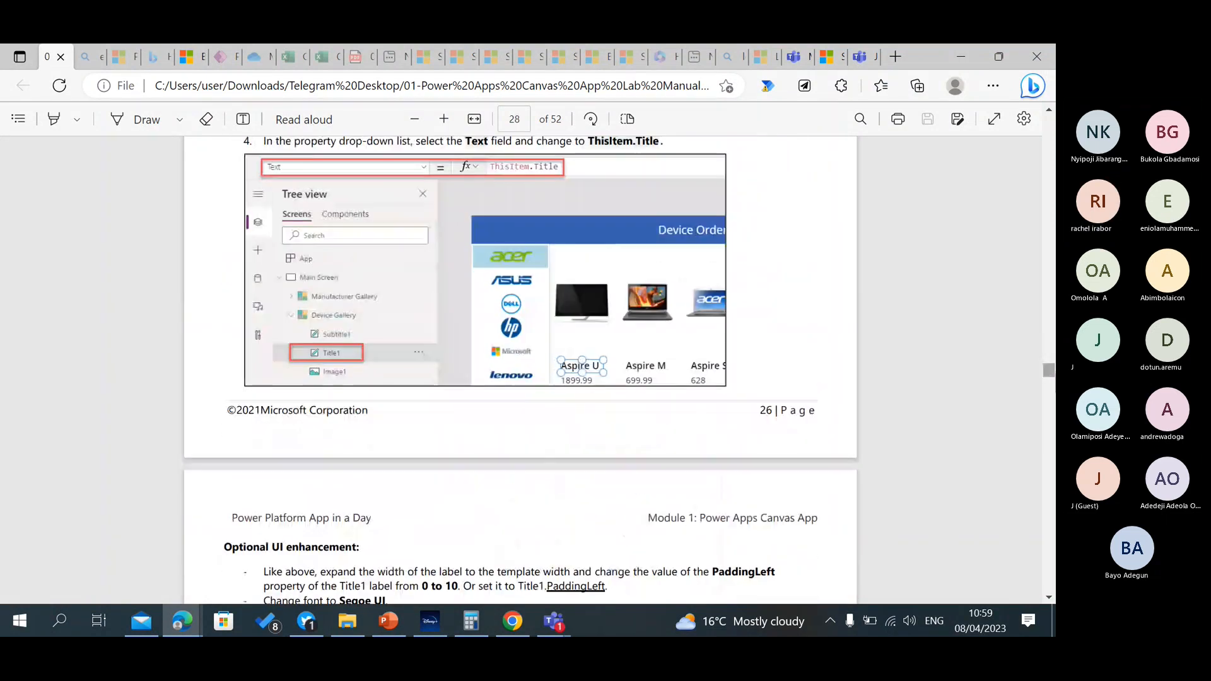
scroll(520, 372, down, 20)
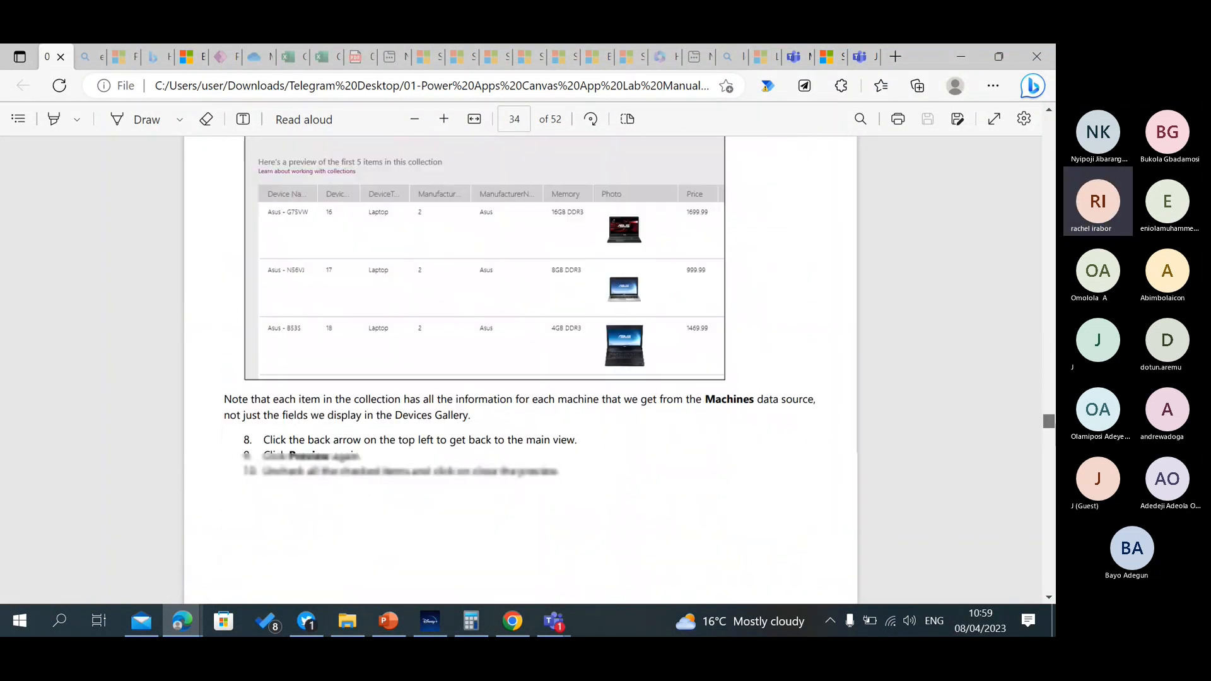
scroll(521, 372, down, 20)
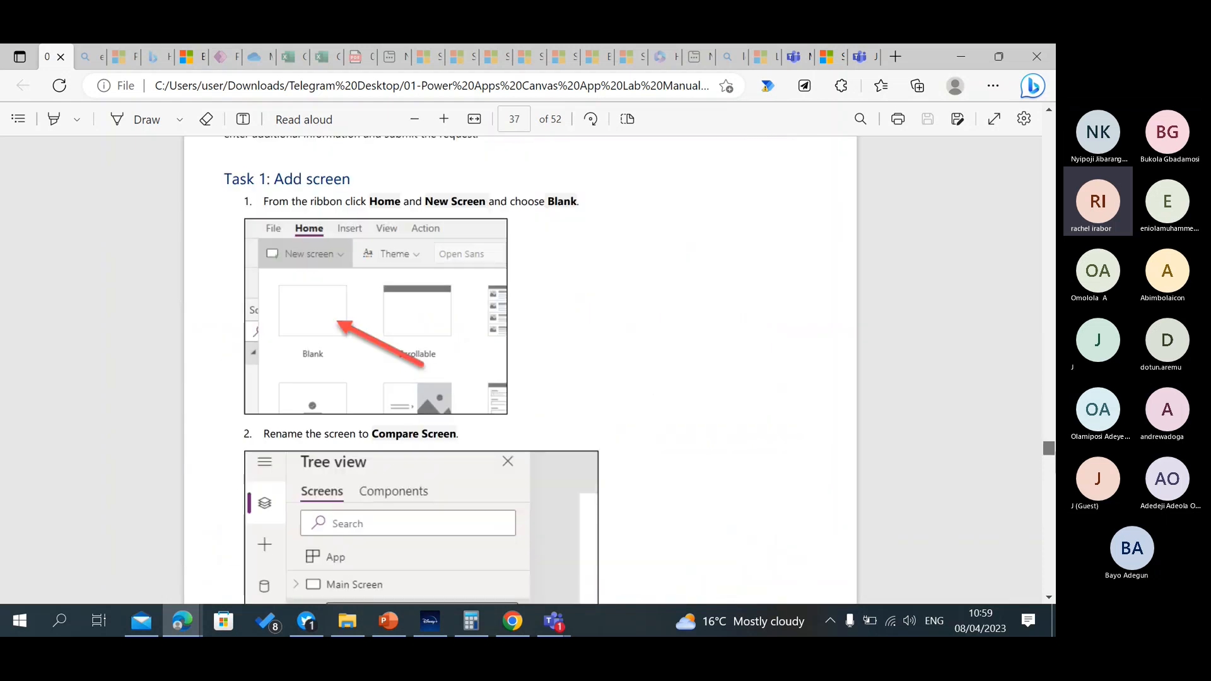
scroll(520, 372, down, 20)
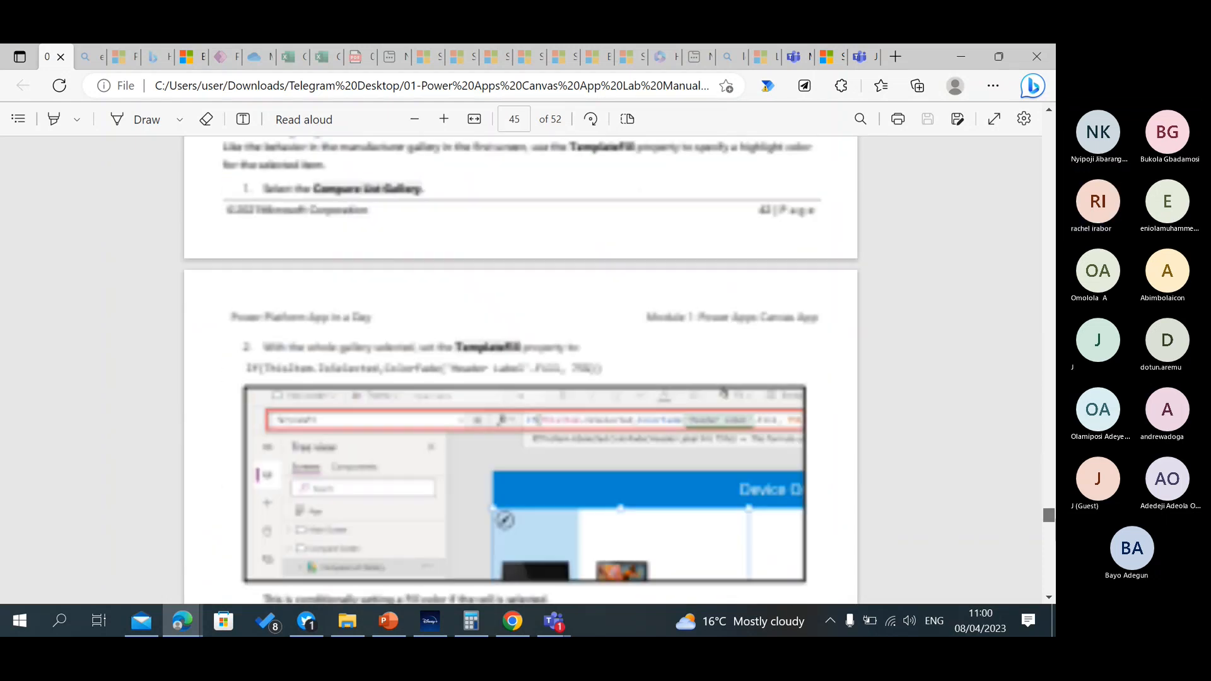
scroll(947, 523, down, 10)
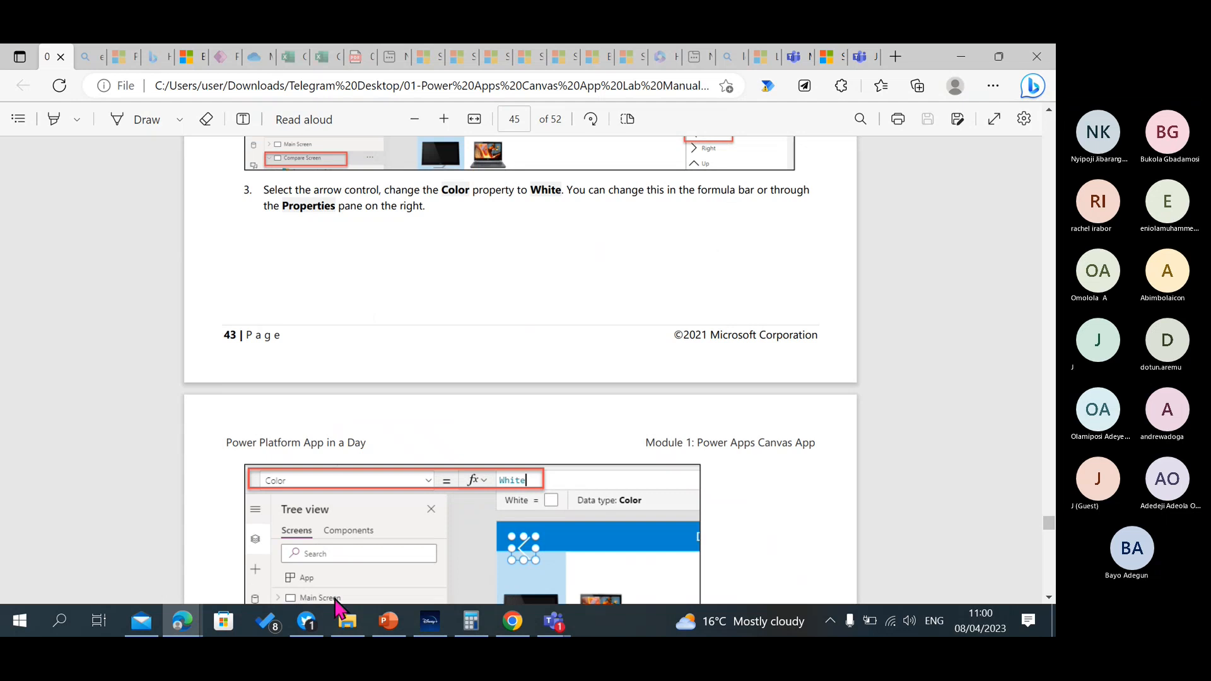
Switch to the Microsoft Teams meeting window, dismiss the recording notice and stop sharing the screen.
click(554, 624)
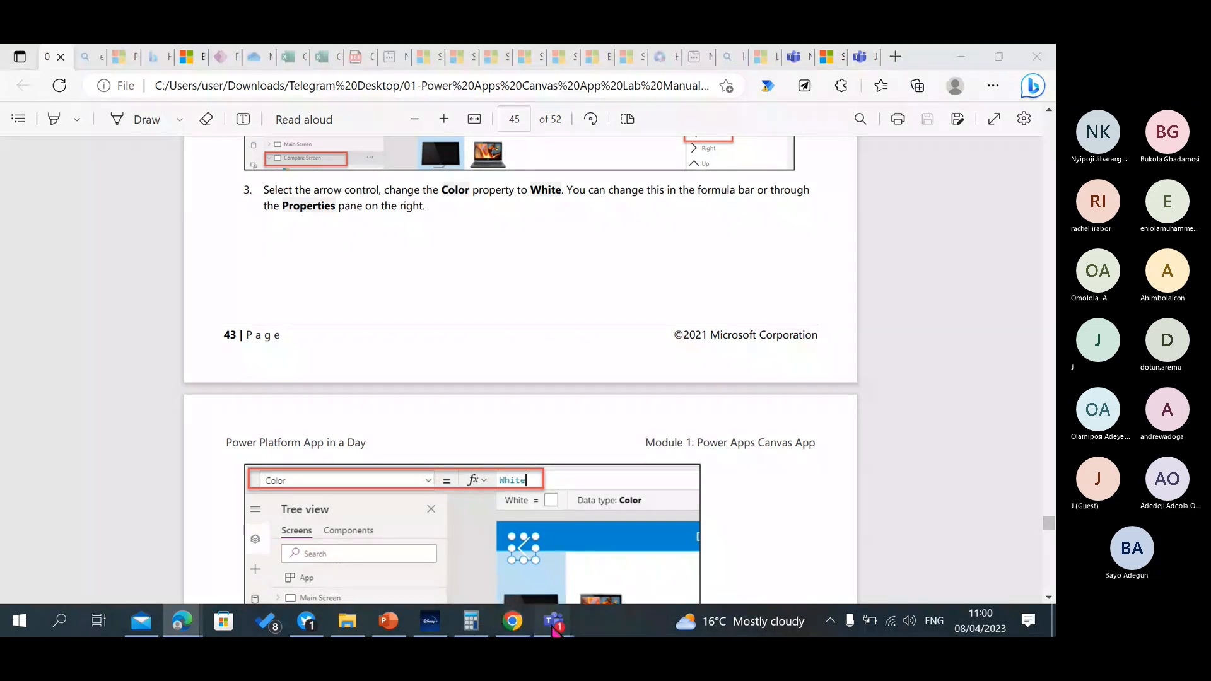
click(595, 555)
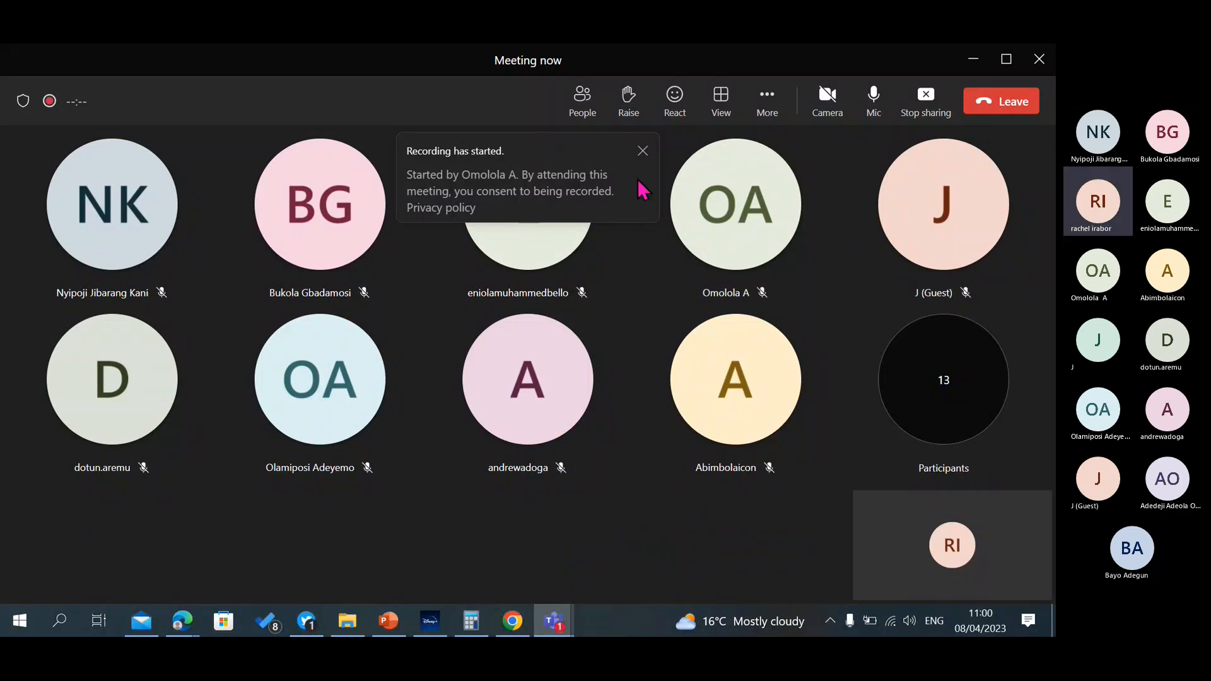
click(642, 153)
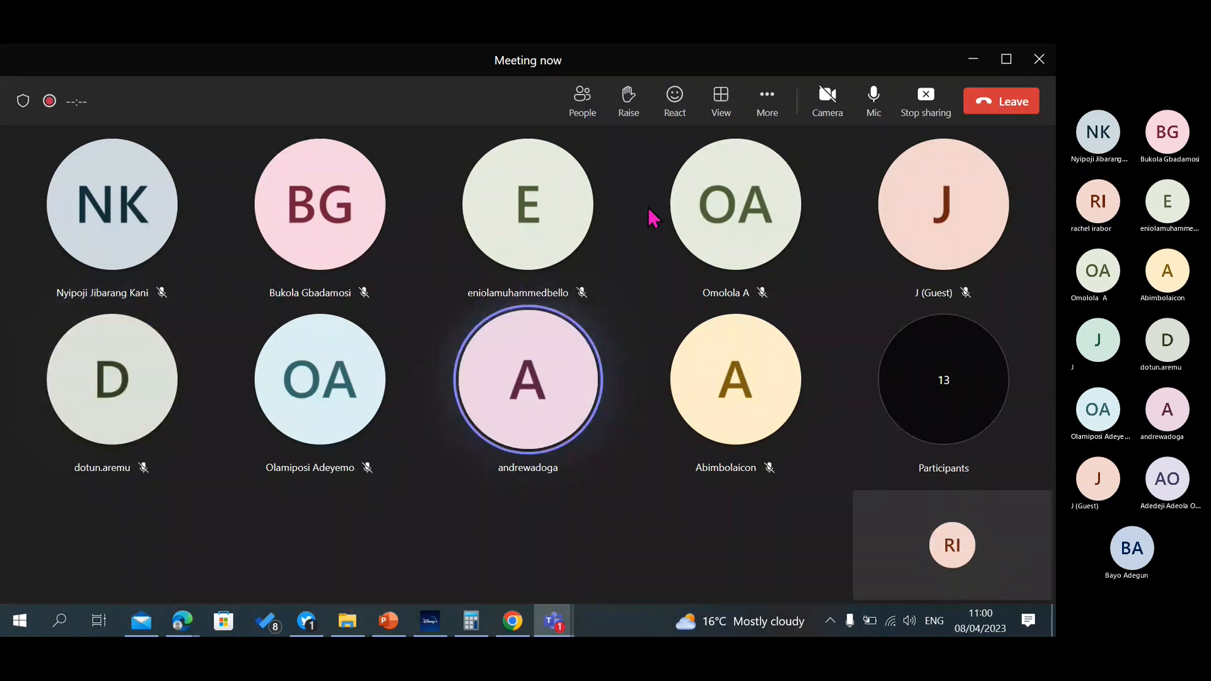
click(935, 107)
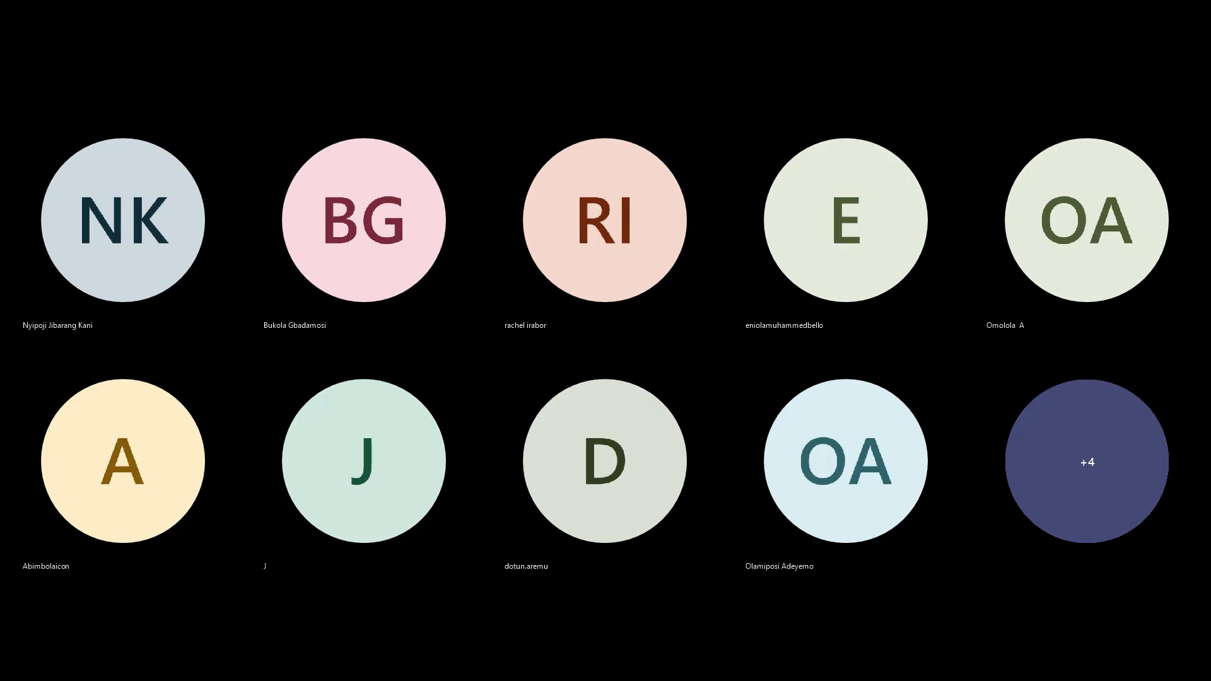